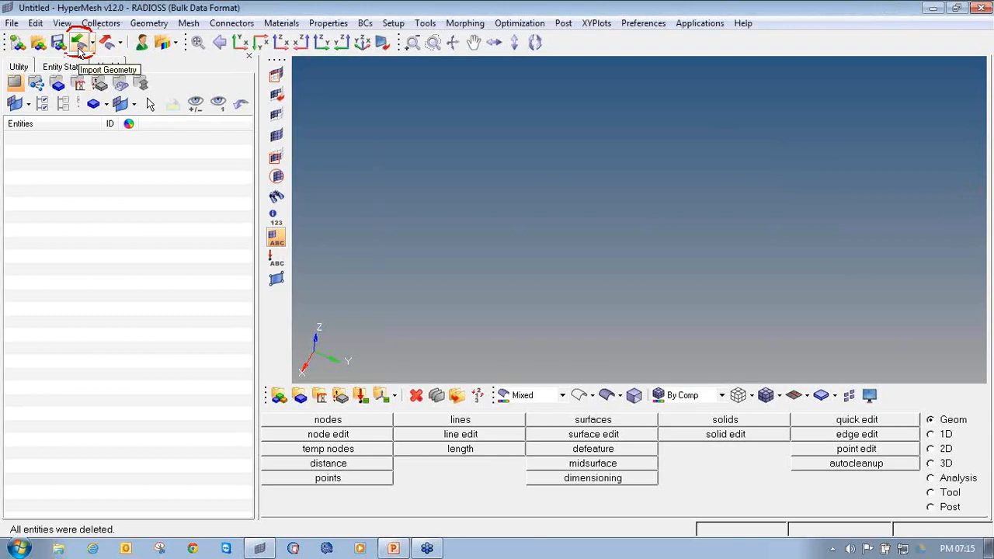
Step: Start a geometry import and choose IGES as the file type
click(80, 45)
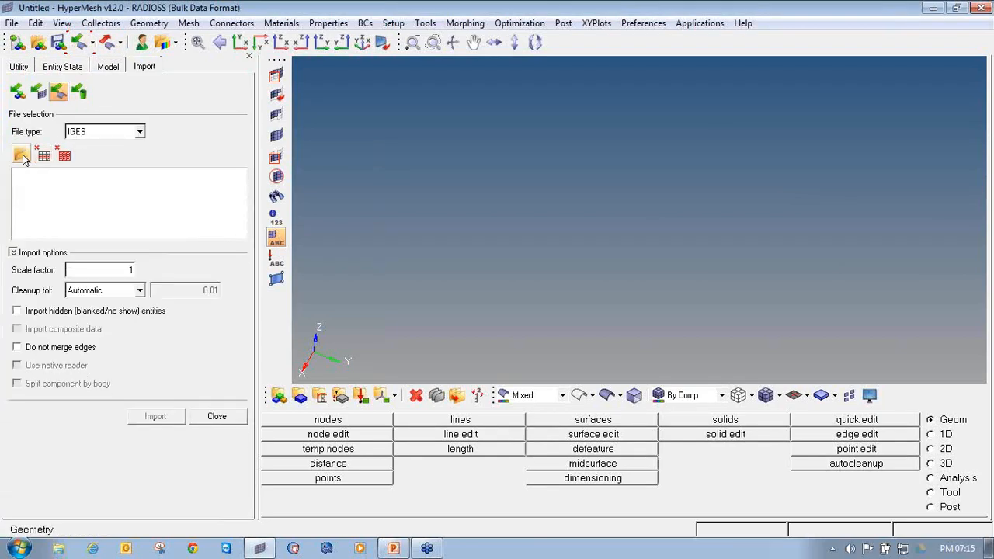
click(140, 135)
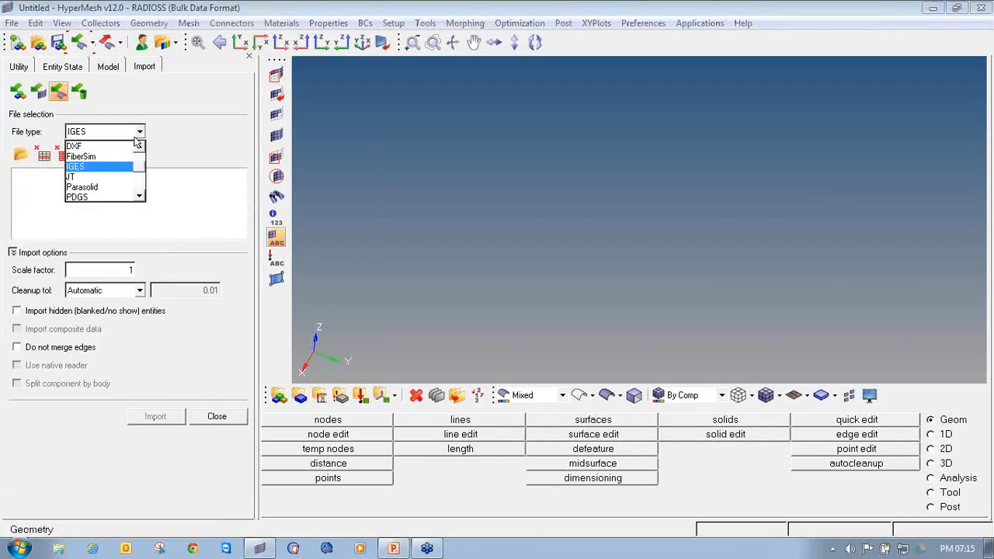
scroll(138, 155, up, 2)
scroll(140, 194, down, 4)
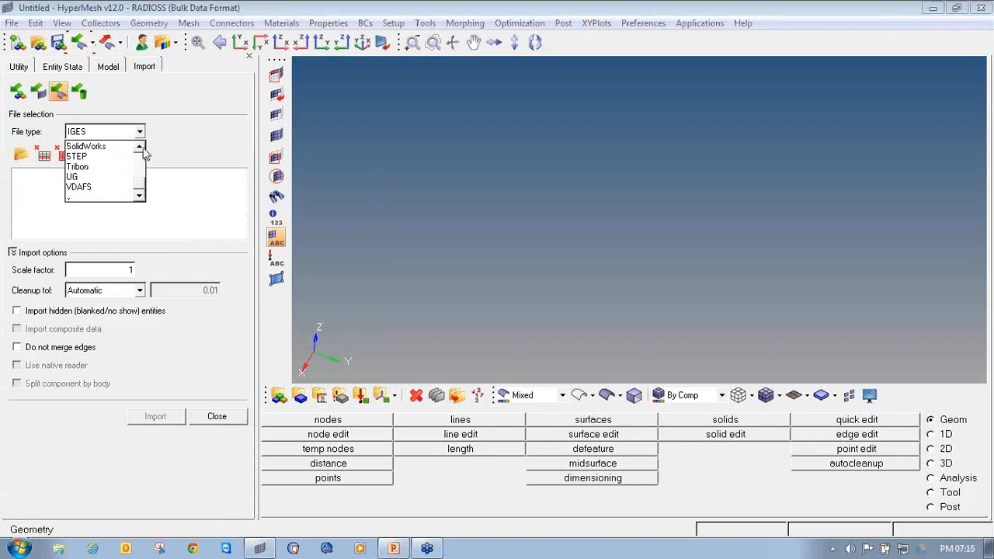
scroll(142, 154, up, 3)
scroll(142, 154, up, 2)
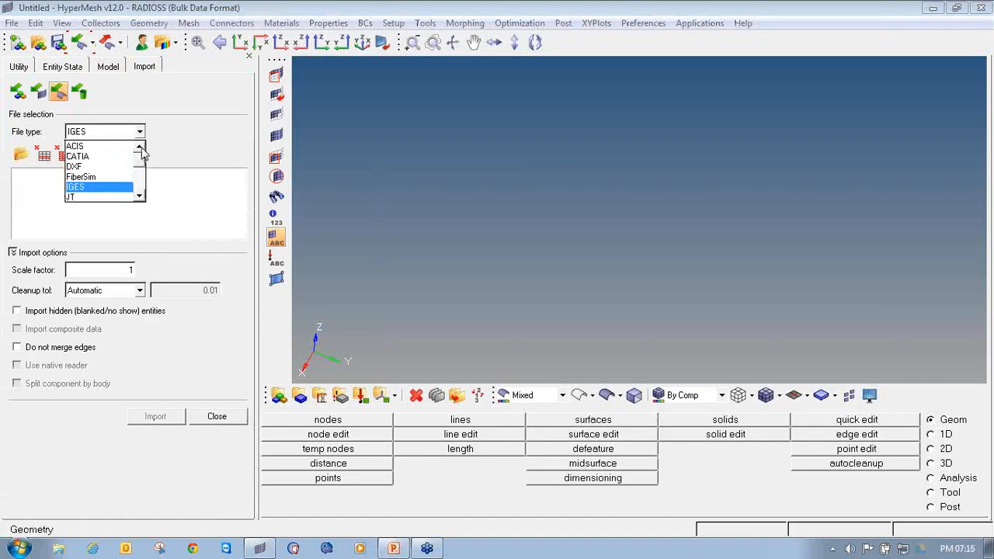
click(85, 187)
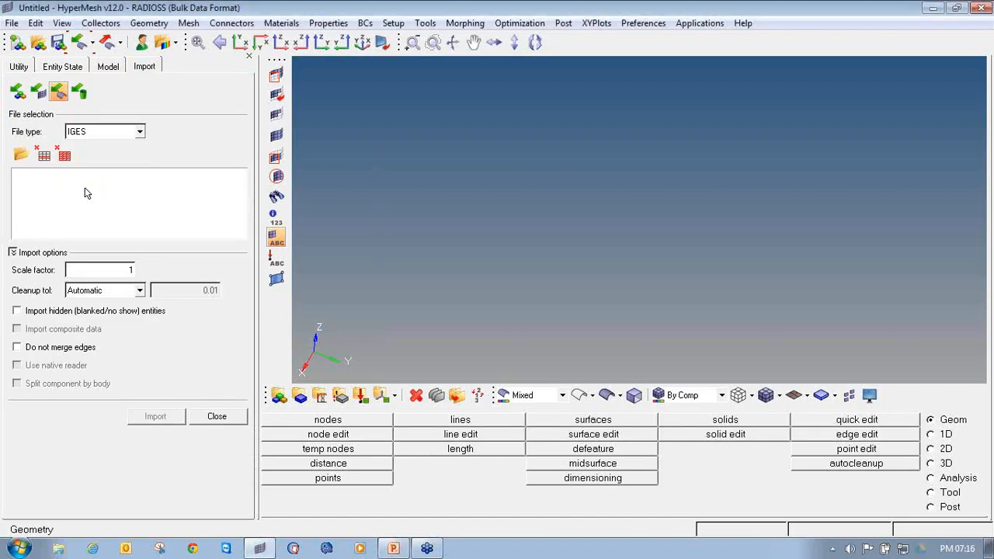
Step: Select Knuckle.iges from the Knuckle folder, import it with the default options, and close the import settings
click(23, 155)
click(109, 90)
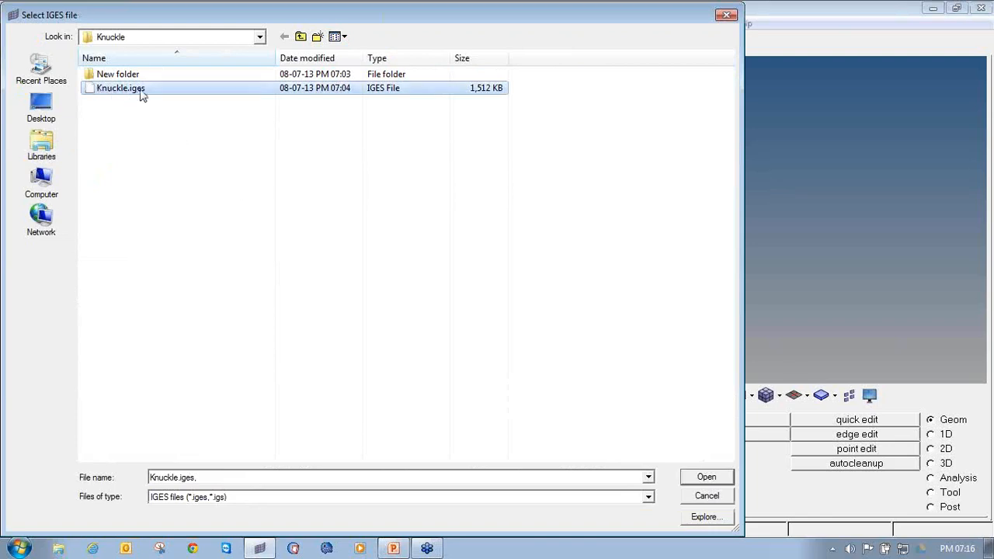
click(705, 478)
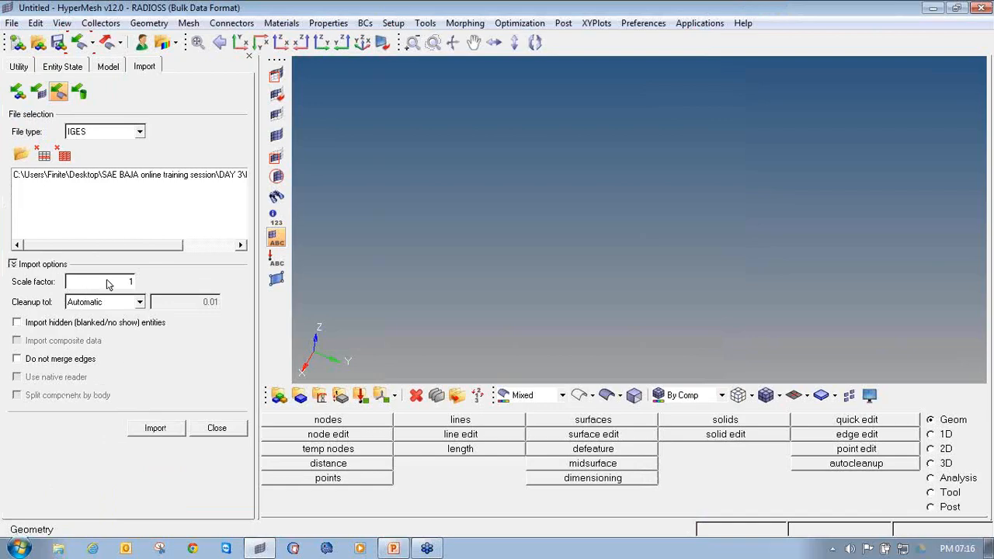
click(154, 432)
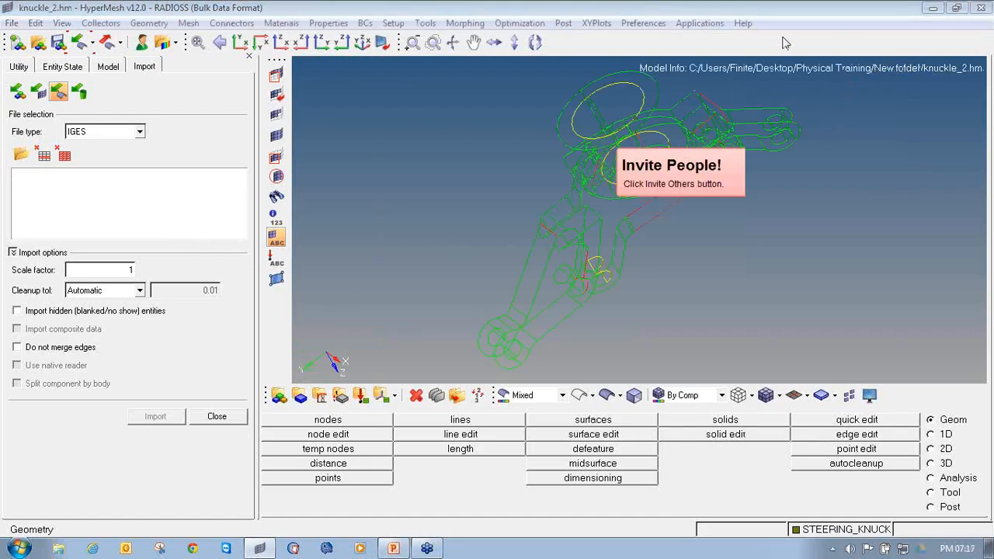
click(216, 417)
Step: Toggle the geometry display of the STEERING_KNUCKLE component off and back on to check what it contains
ctrl+drag(643, 253, 718, 227)
ctrl+drag(525, 233, 665, 219)
click(981, 166)
click(922, 184)
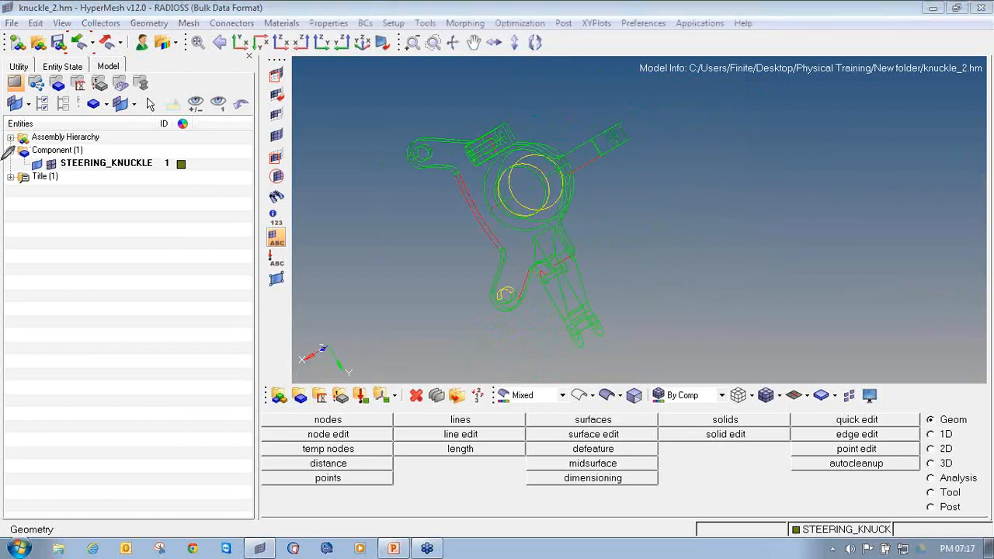
mouse_move(33, 153)
mouse_down()
mouse_move(15, 150)
mouse_move(25, 174)
mouse_move(178, 184)
mouse_move(170, 145)
mouse_move(16, 147)
mouse_up()
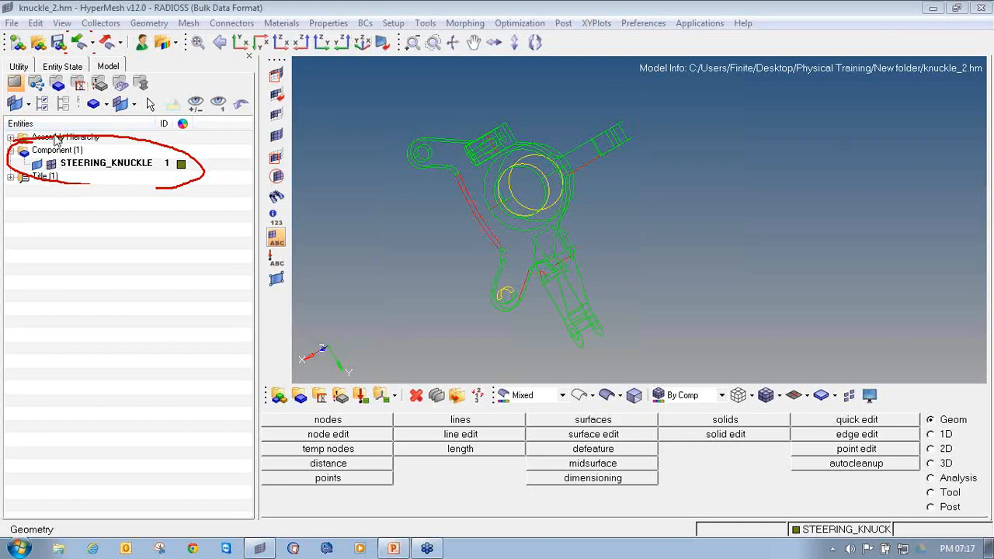
click(34, 166)
click(36, 165)
click(36, 165)
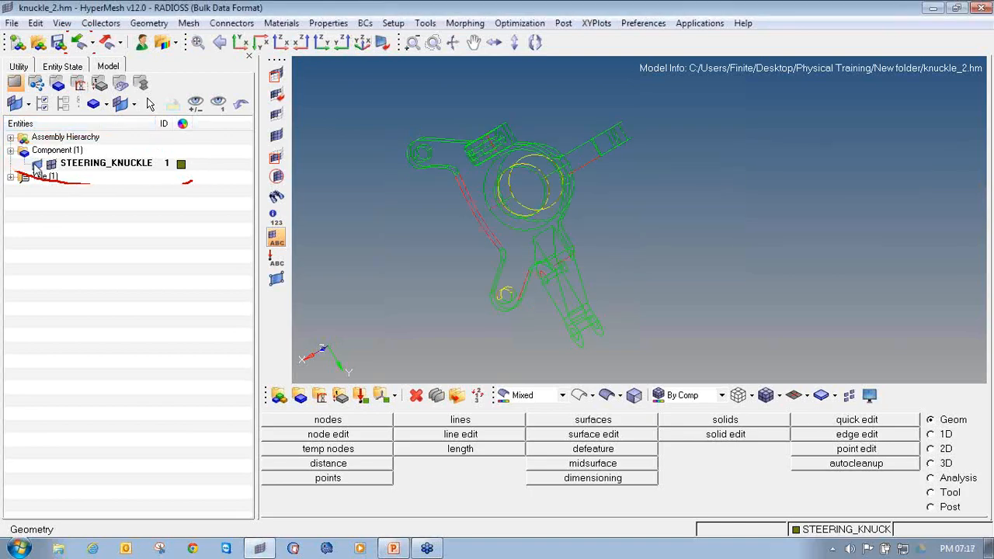
click(36, 165)
click(36, 165)
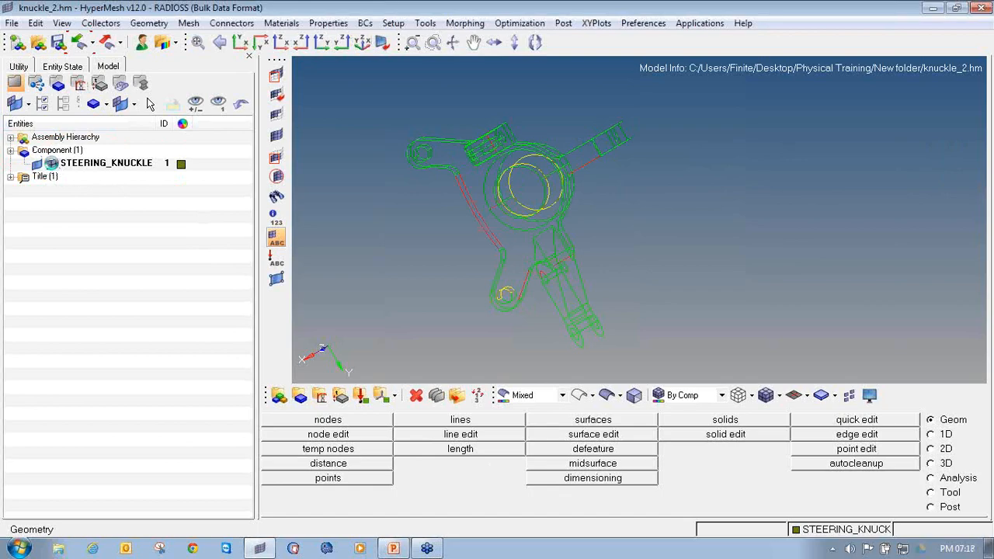
click(36, 165)
click(35, 166)
Step: Display the knuckle as shaded geometry with surface edges and inspect it from several angles
mouse_move(678, 289)
ctrl+mouse_down()
mouse_move(698, 285)
mouse_move(621, 186)
mouse_move(602, 262)
ctrl+mouse_up()
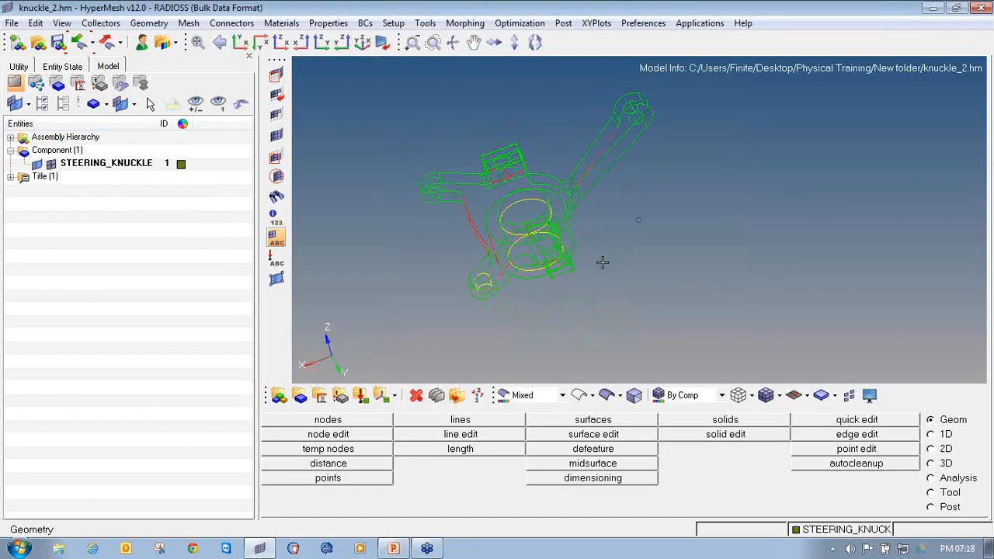
click(608, 398)
mouse_move(564, 273)
ctrl+mouse_down()
mouse_move(520, 250)
mouse_move(571, 219)
ctrl+mouse_up()
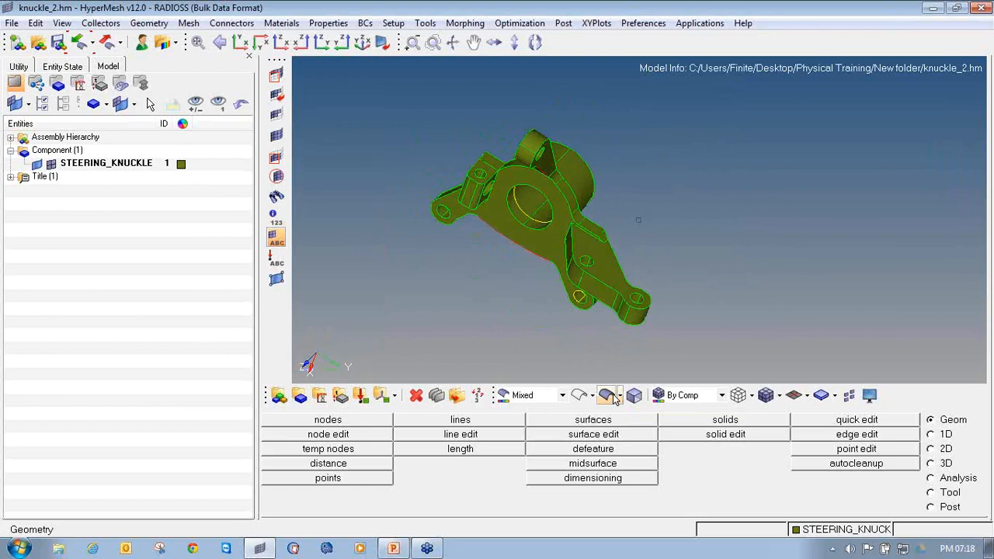
mouse_move(463, 259)
ctrl+mouse_down()
mouse_move(539, 228)
mouse_move(583, 190)
mouse_move(622, 223)
mouse_move(517, 225)
ctrl+mouse_up()
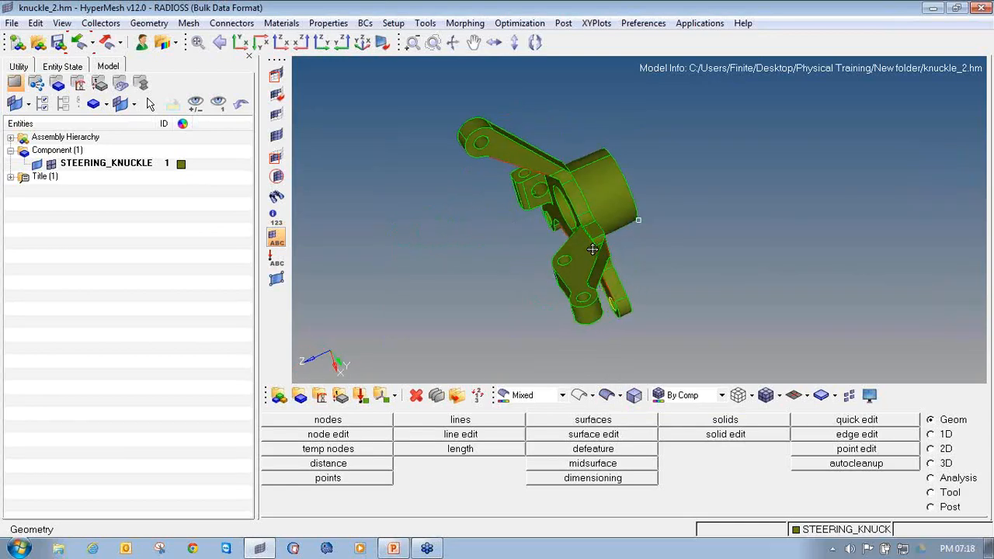
ctrl+drag(593, 249, 590, 242)
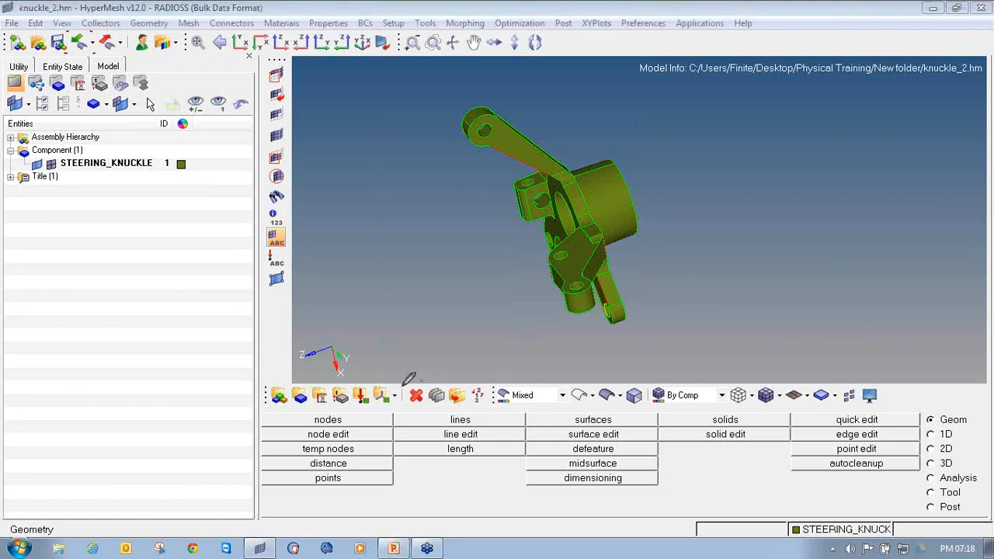
Step: Examine the surfs and solids choices for the enclosed volume of a Volume tetra mesh, and leave Tetramesh without meshing
mouse_move(419, 380)
mouse_down()
mouse_move(413, 411)
mouse_move(424, 384)
mouse_up()
click(941, 463)
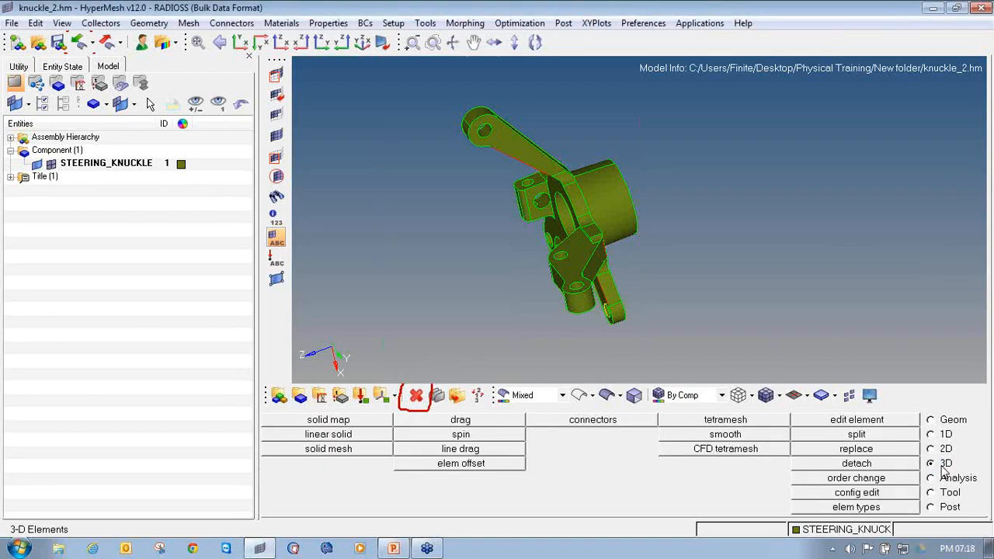
click(747, 422)
click(326, 449)
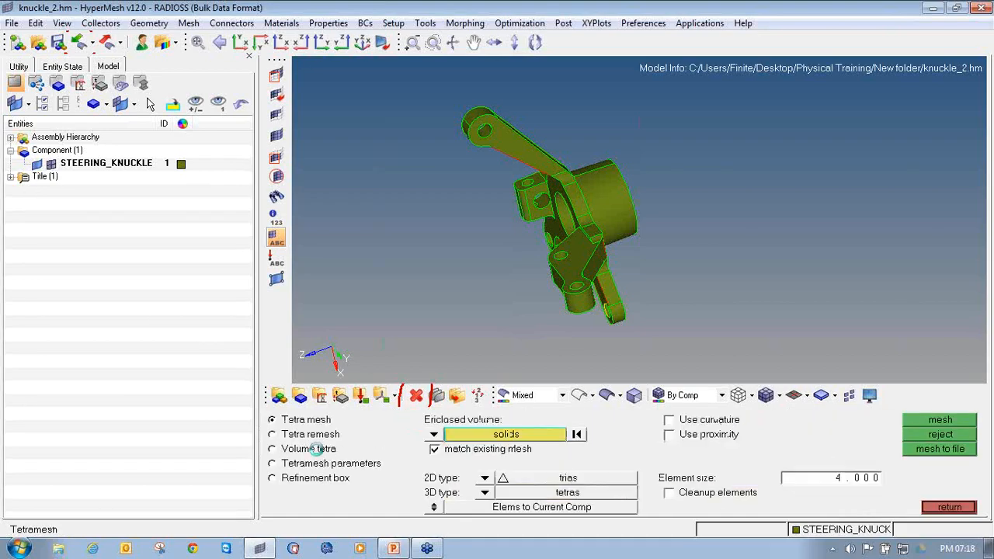
click(430, 435)
click(425, 434)
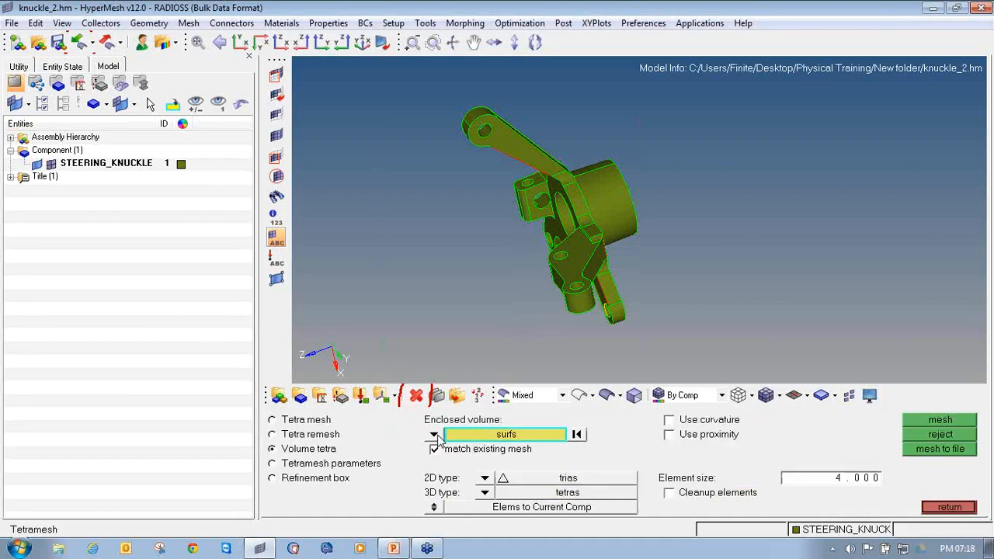
click(433, 435)
click(426, 450)
click(433, 435)
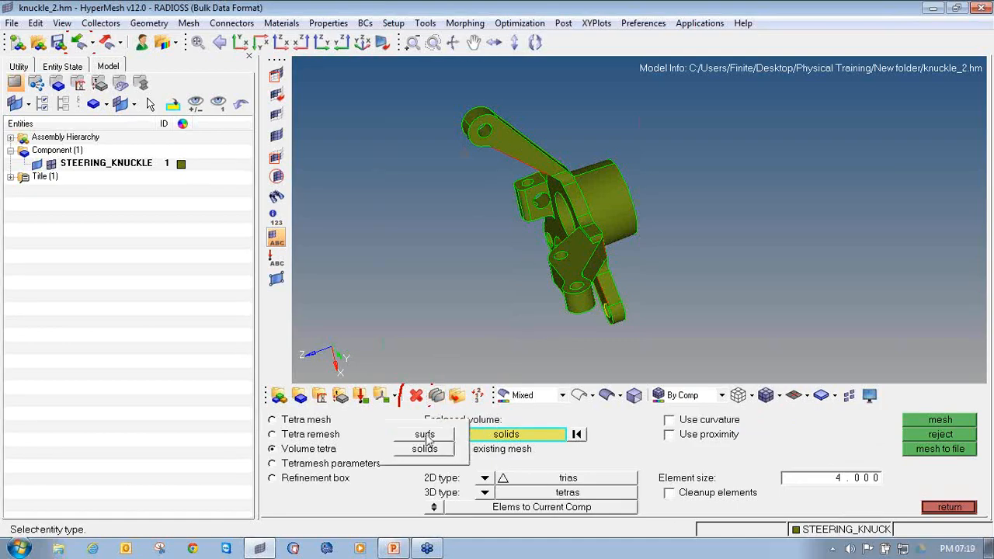
click(425, 434)
click(427, 435)
click(427, 450)
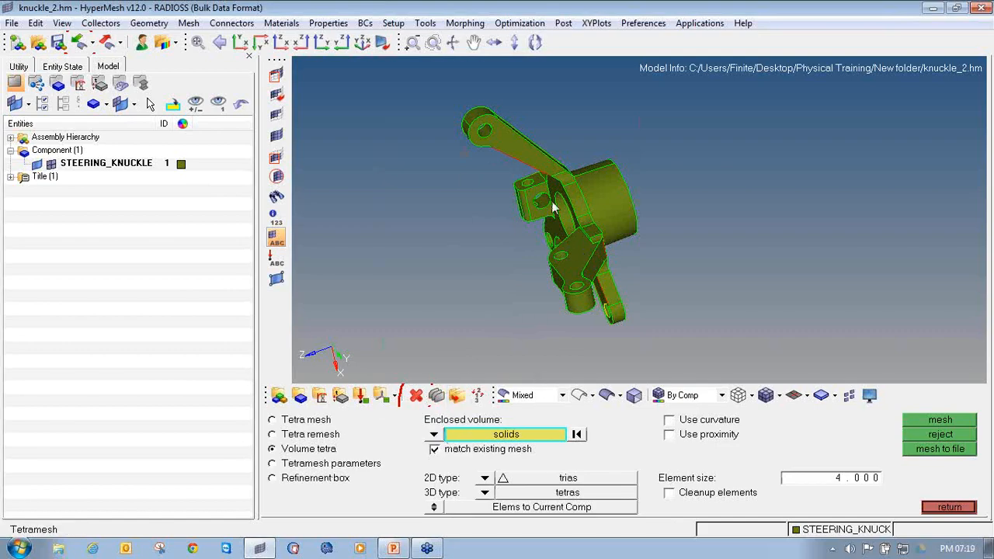
click(962, 506)
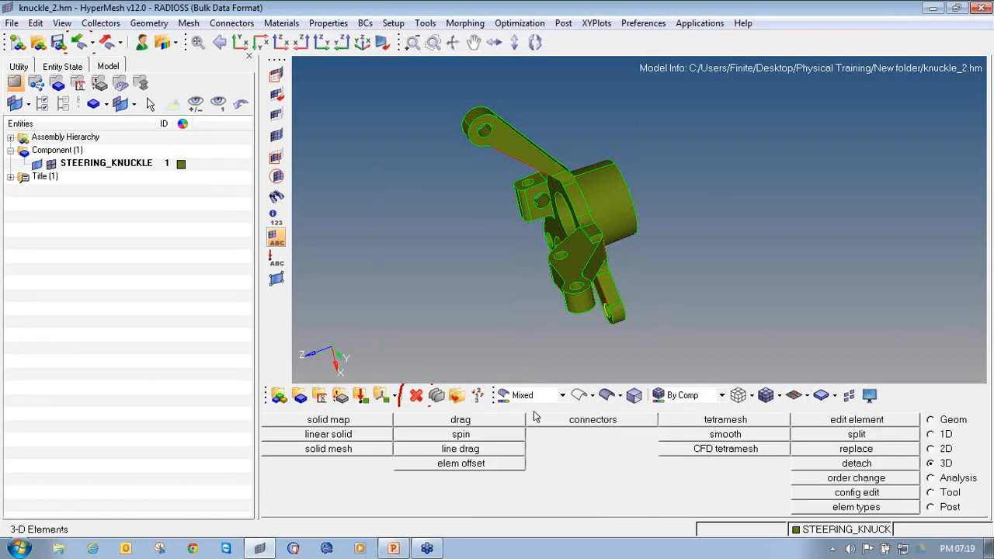
Step: Try to delete all solids in the model, and leave the Delete command
click(415, 396)
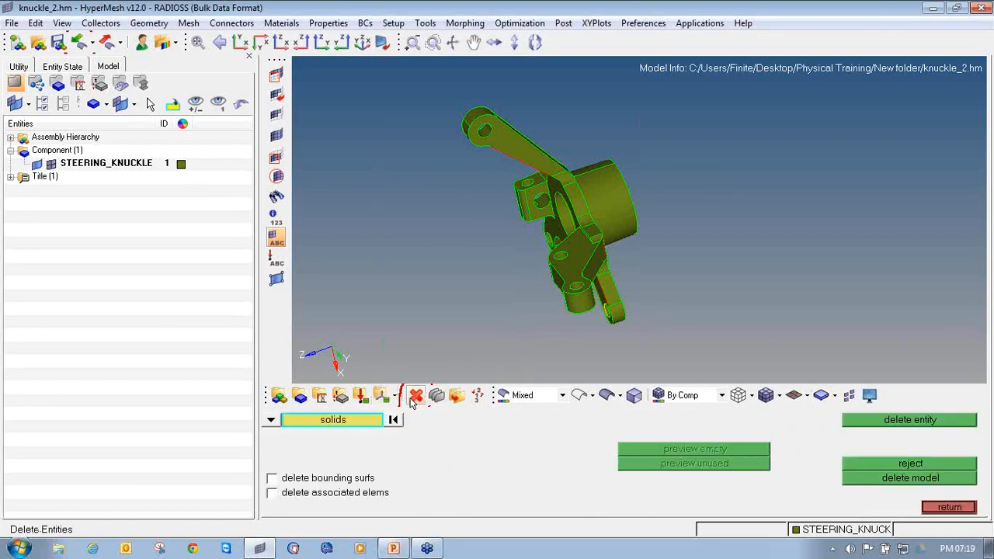
click(271, 420)
click(292, 456)
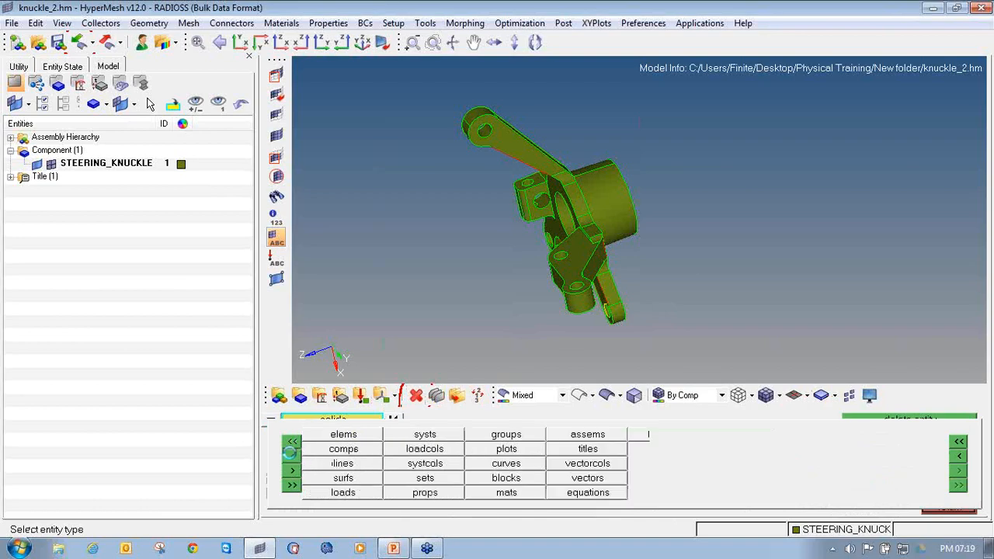
click(960, 476)
click(359, 478)
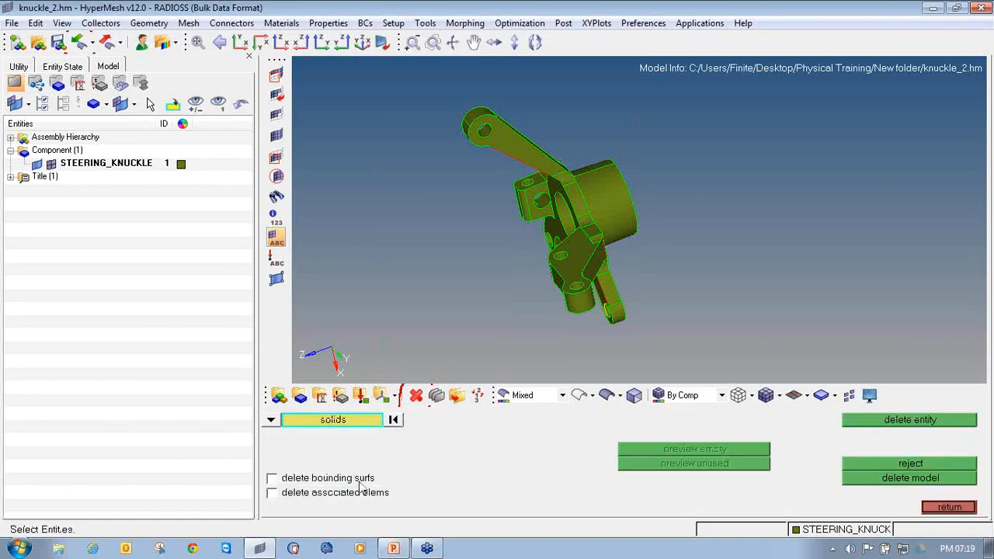
click(321, 419)
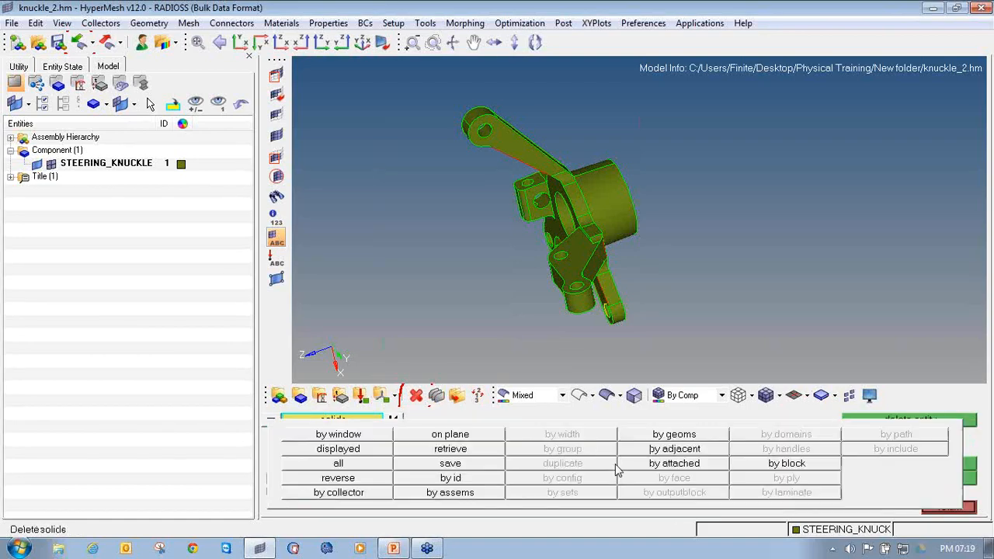
click(359, 465)
click(861, 424)
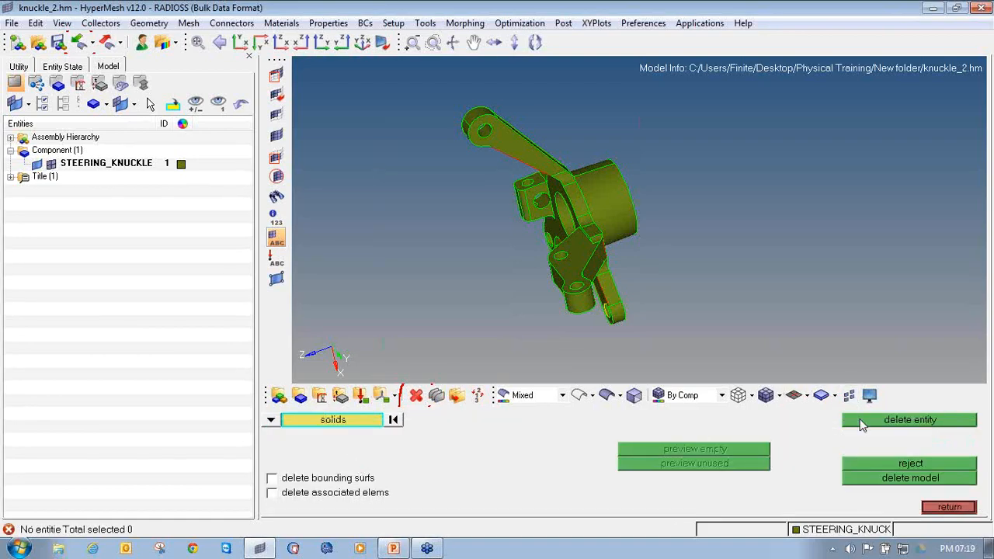
click(941, 508)
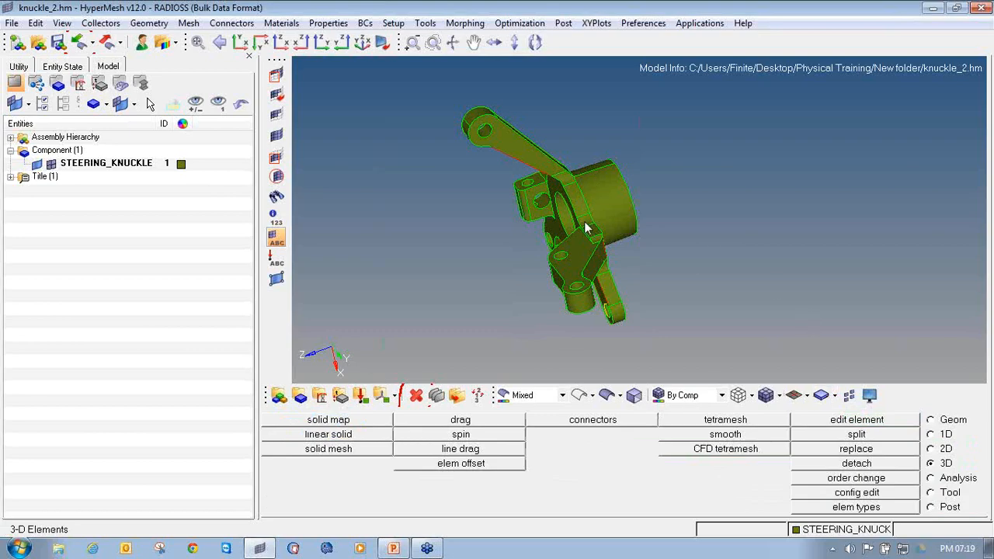
Step: Hide the shared, suppressed and non-manifold edges in the geometry visualization options, keeping only free edges on
mouse_move(549, 232)
ctrl+mouse_down()
mouse_move(743, 168)
mouse_move(481, 257)
mouse_move(625, 221)
mouse_move(559, 227)
mouse_move(817, 195)
mouse_move(569, 220)
mouse_move(591, 221)
ctrl+mouse_up()
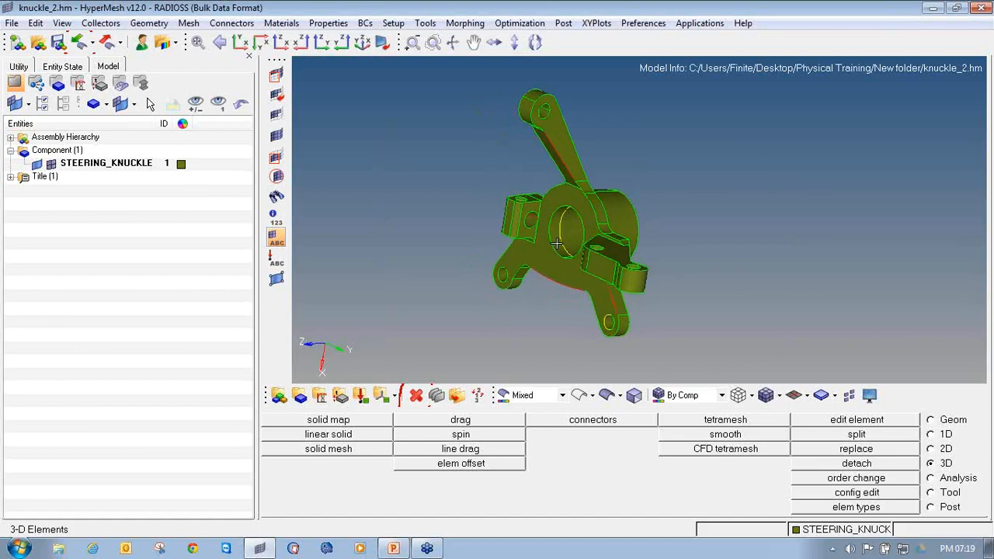
ctrl+drag(557, 243, 589, 245)
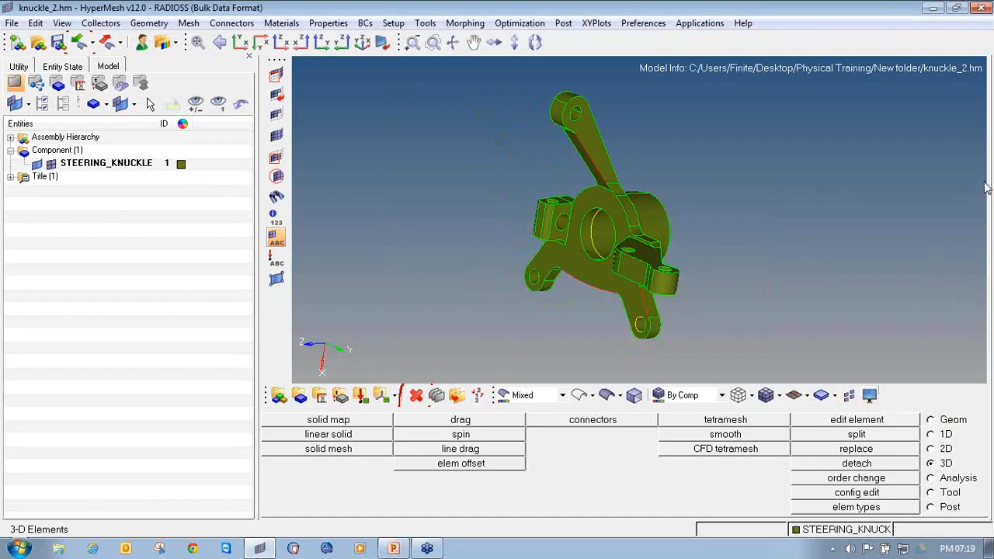
mouse_move(874, 373)
mouse_down()
mouse_move(854, 404)
mouse_move(891, 382)
mouse_move(874, 372)
mouse_up()
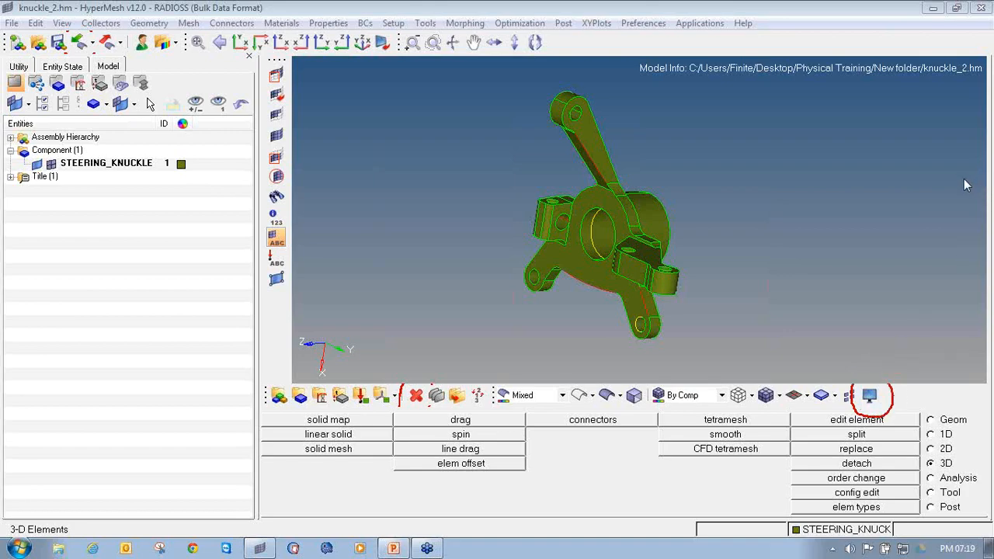
click(870, 394)
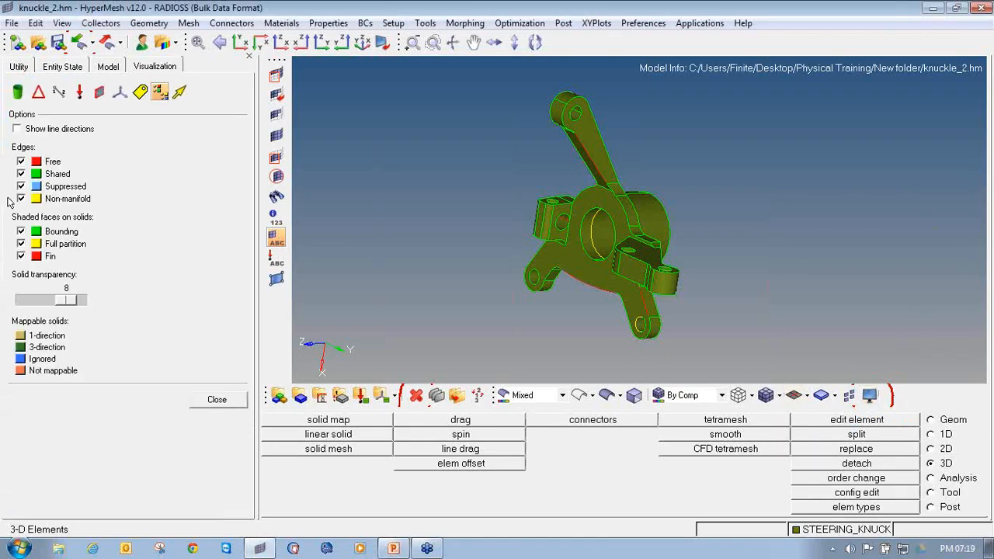
click(987, 31)
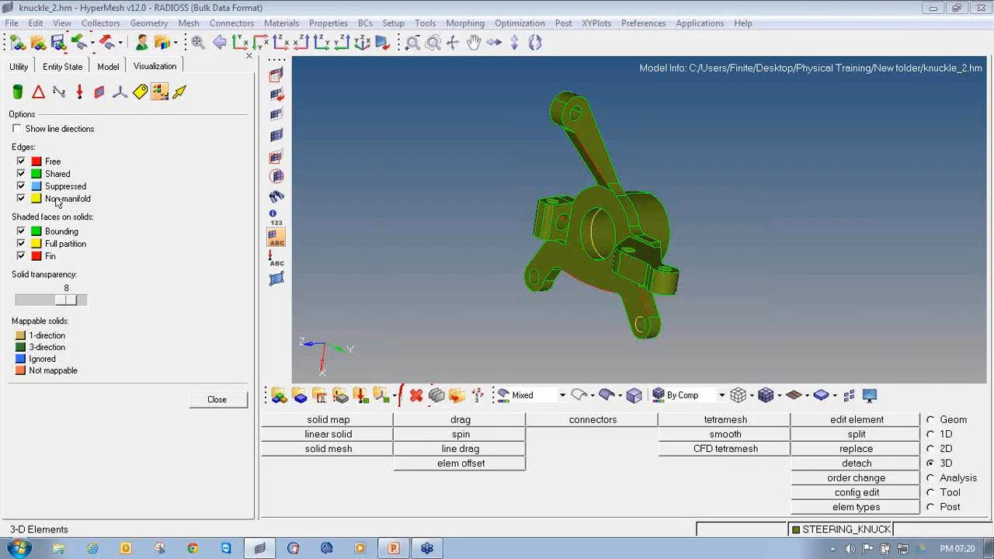
click(21, 174)
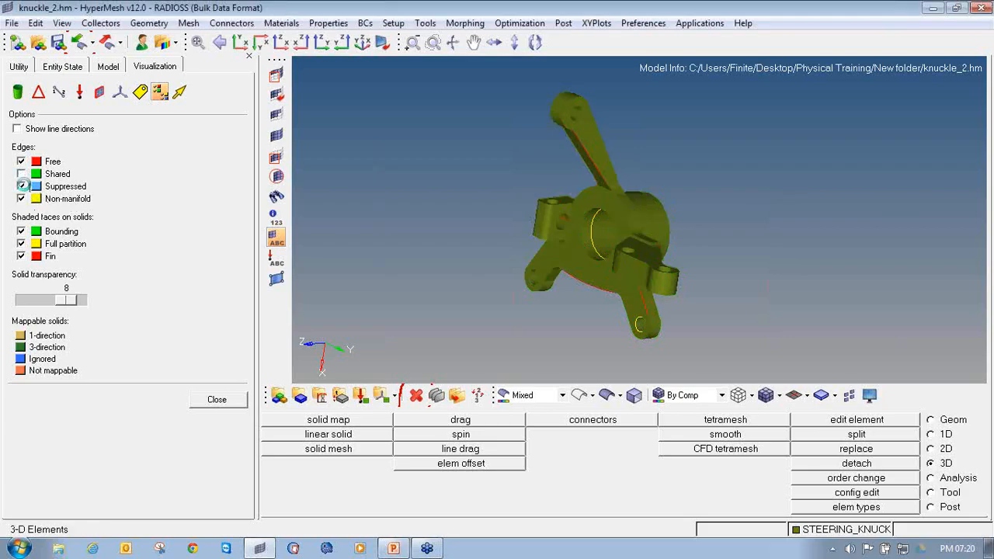
click(21, 186)
click(21, 198)
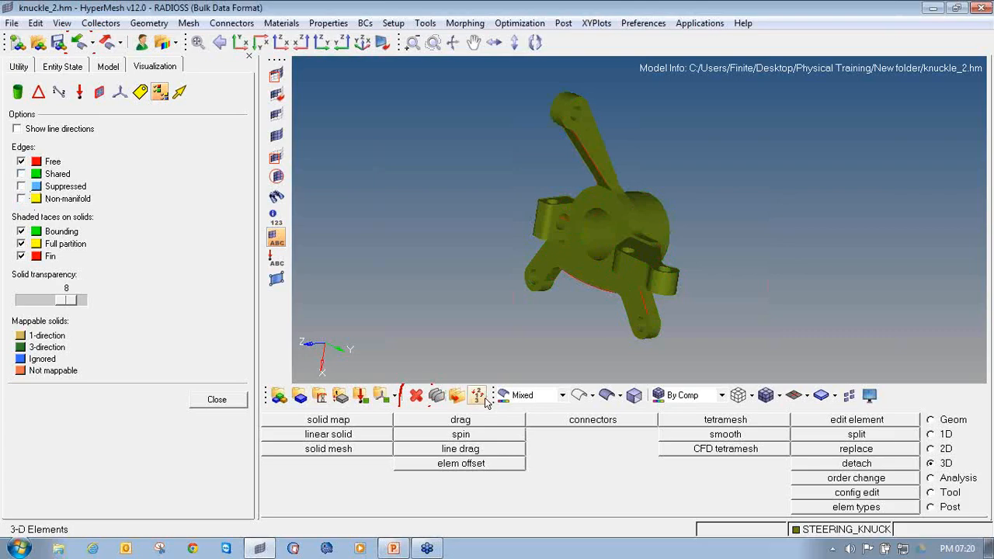
Step: Display the knuckle as wireframe geometry and inspect the free edges from several angles
click(575, 398)
ctrl+drag(506, 266, 593, 220)
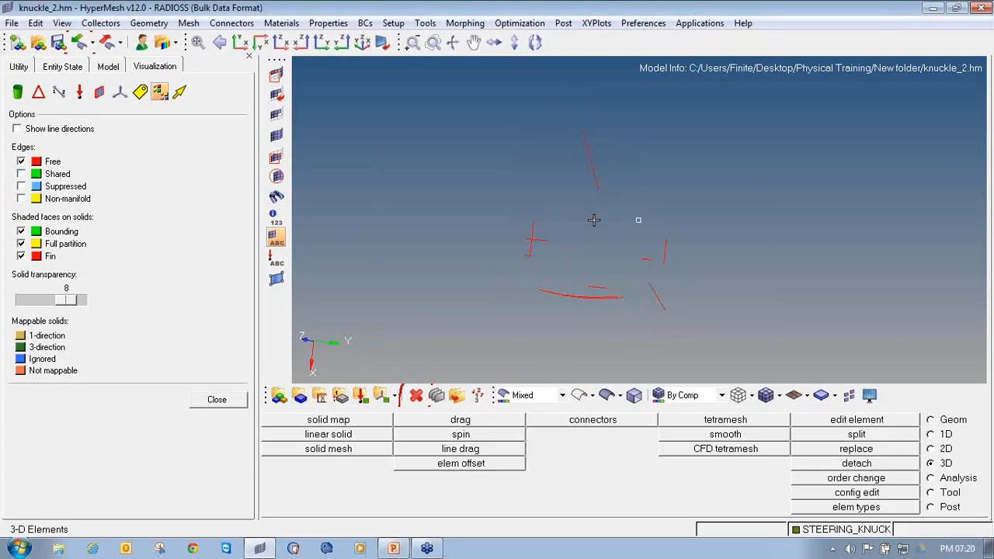
ctrl+drag(613, 307, 566, 274)
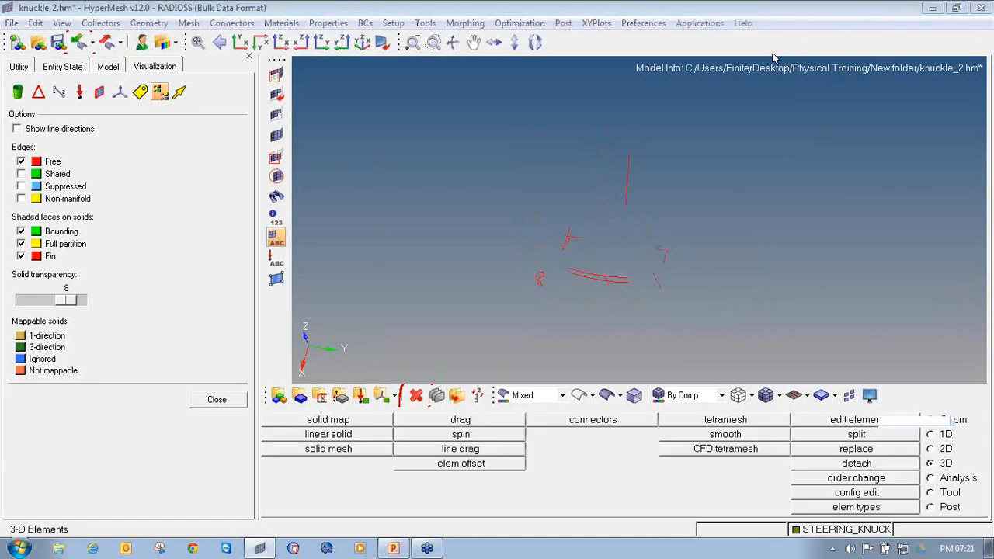
ctrl+drag(652, 247, 701, 221)
ctrl+drag(532, 222, 627, 115)
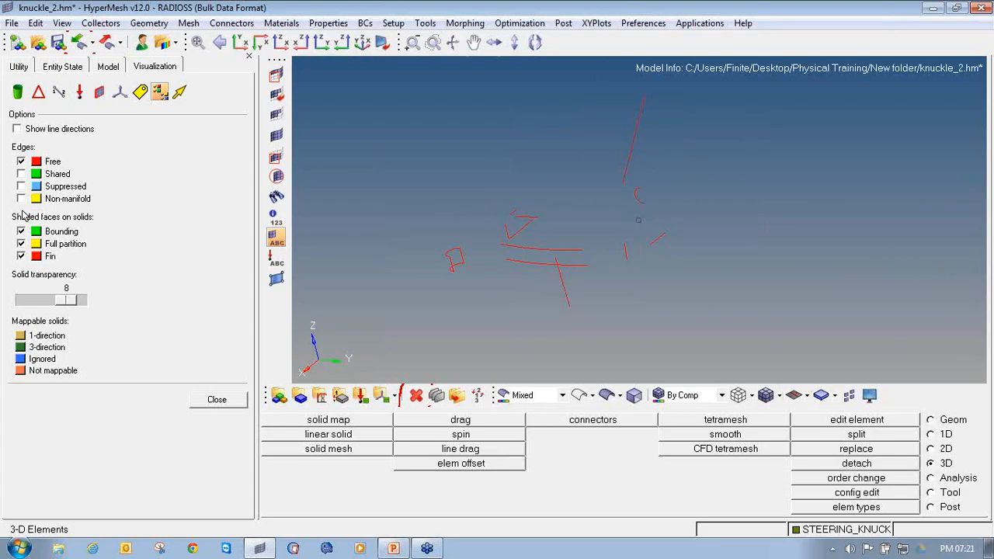
Step: Turn the shared, suppressed and non-manifold edges back on, shade the geometry with surface edges, and bring up the geometry tools
click(21, 174)
click(21, 186)
click(21, 198)
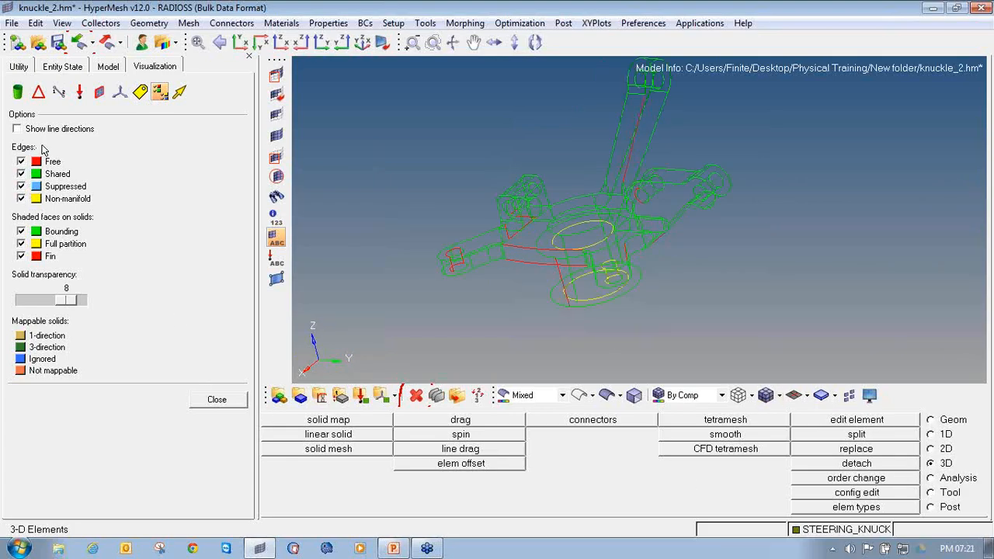
click(606, 395)
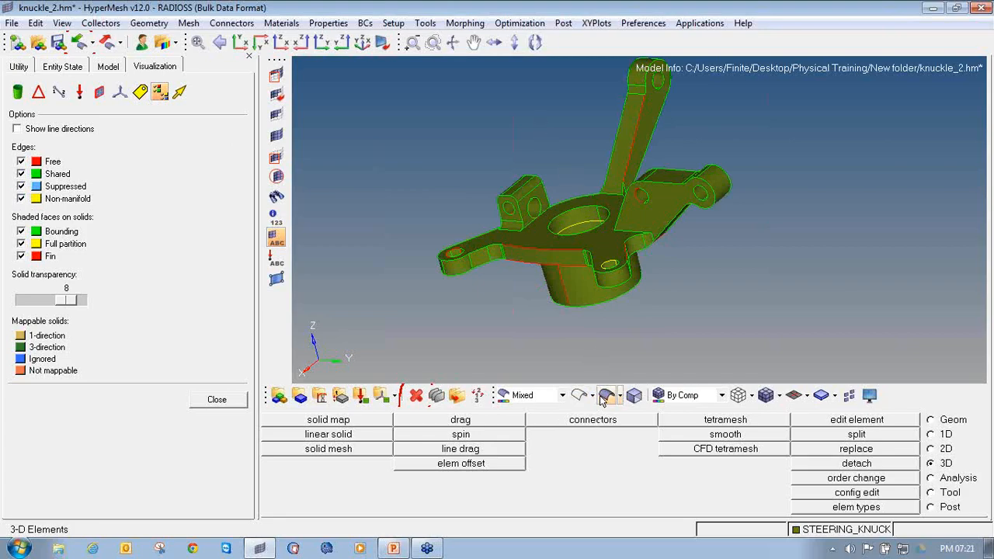
ctrl+drag(579, 217, 617, 209)
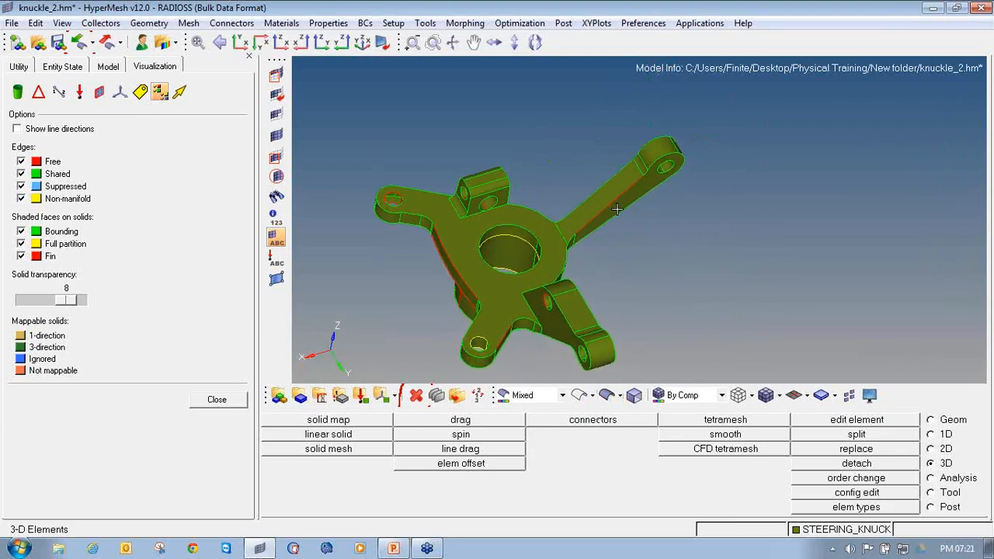
click(931, 420)
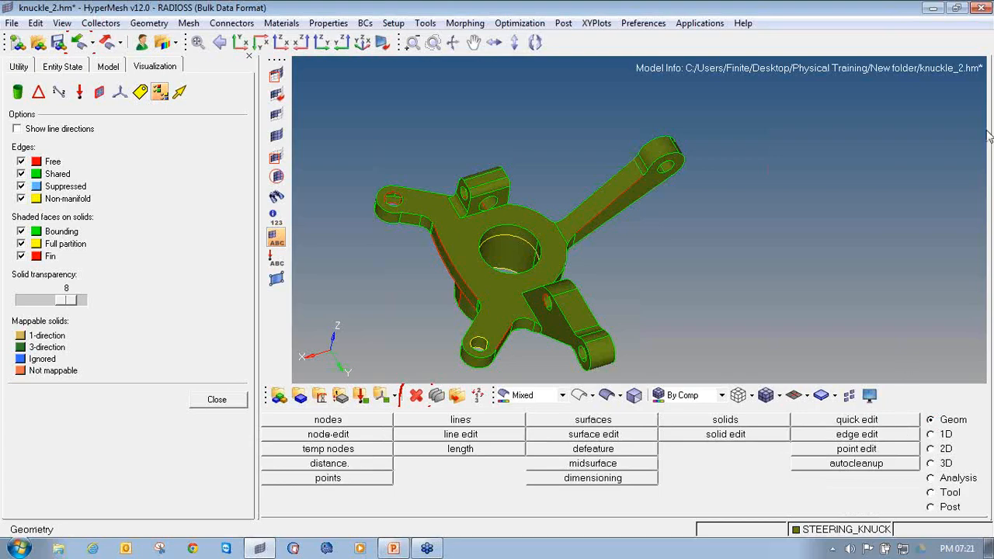
mouse_move(730, 206)
mouse_down()
mouse_move(703, 231)
mouse_move(722, 276)
mouse_up()
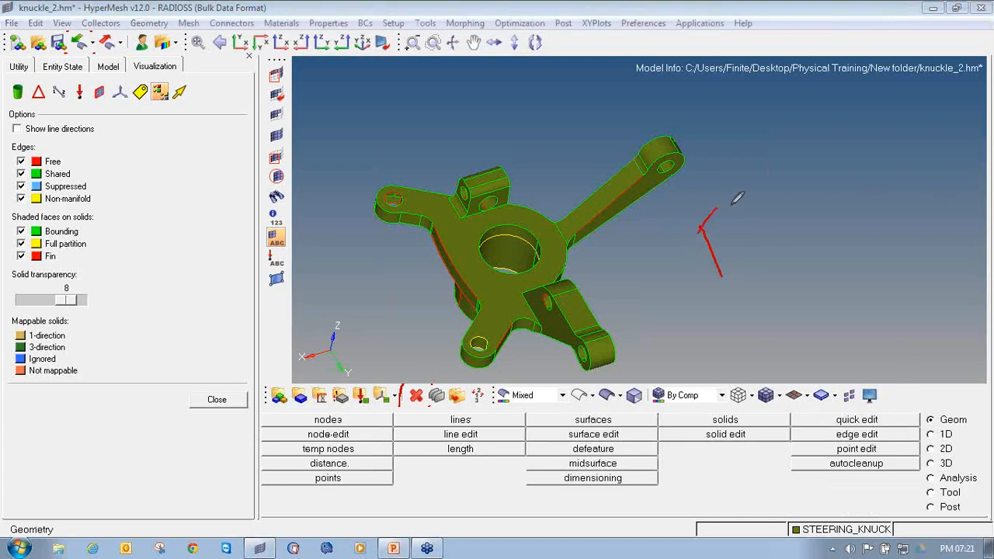
mouse_move(716, 242)
mouse_down()
mouse_move(745, 228)
mouse_move(793, 233)
mouse_up()
drag(832, 176, 837, 225)
drag(854, 176, 862, 225)
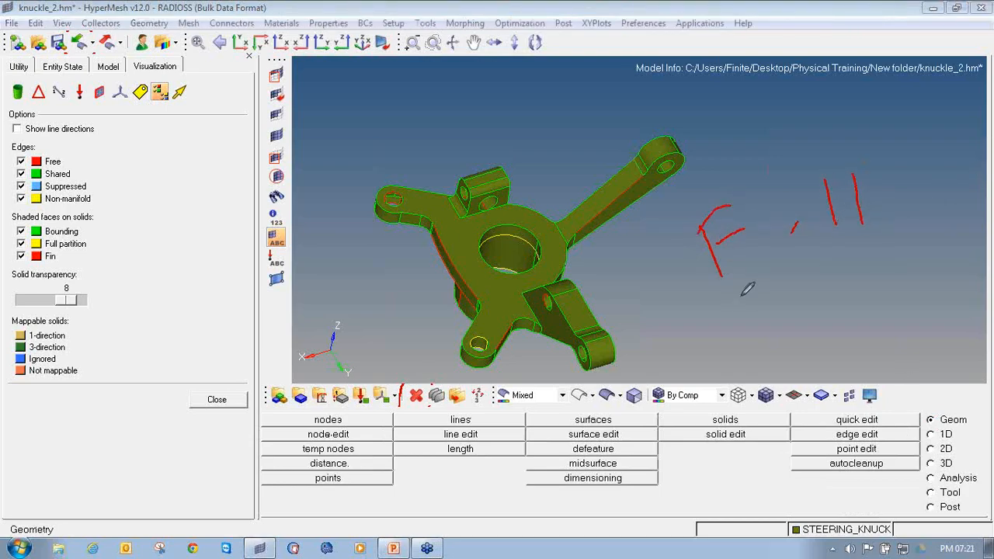
mouse_move(769, 289)
mouse_down()
mouse_move(684, 144)
mouse_move(790, 285)
mouse_up()
key(Escape)
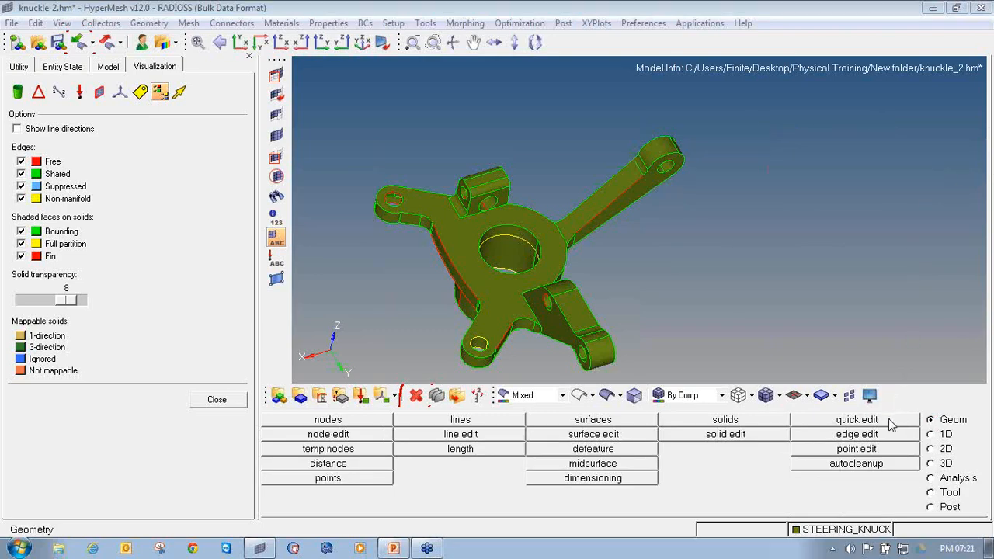
Step: Open Quick Edit and set the toggle edge tolerance to 0.100
click(857, 420)
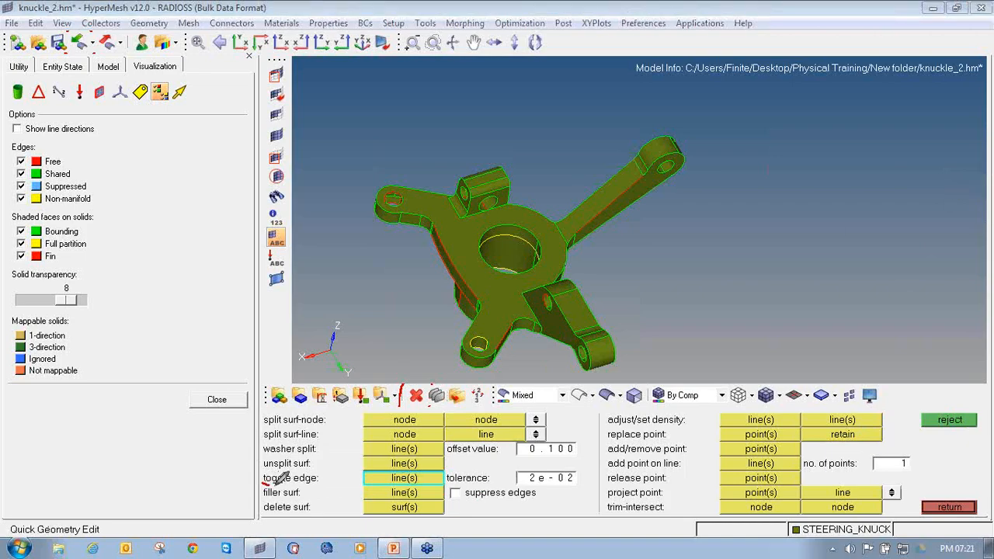
mouse_move(264, 481)
mouse_down()
mouse_move(549, 481)
mouse_move(590, 456)
mouse_move(371, 458)
mouse_move(261, 472)
mouse_move(265, 488)
mouse_move(305, 488)
mouse_up()
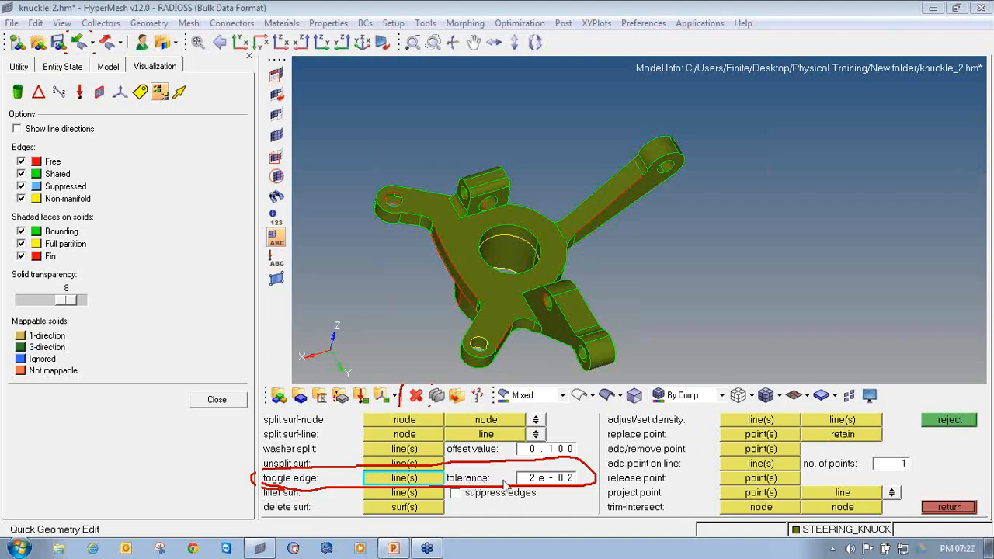
click(541, 479)
text(0.100)
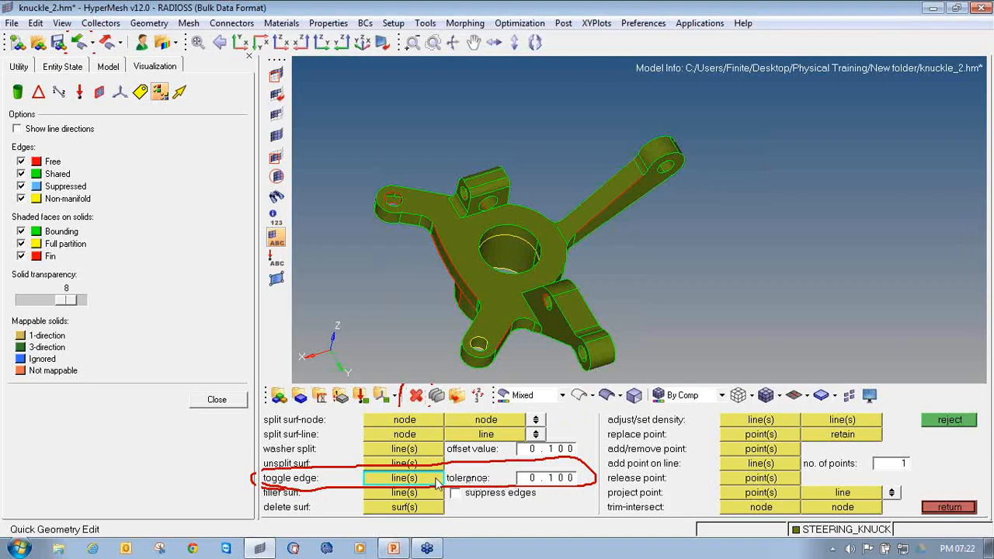
Step: Stitch the free edges along the long arm and the plate's curved rim with toggle edge
scroll(621, 194, up, 2)
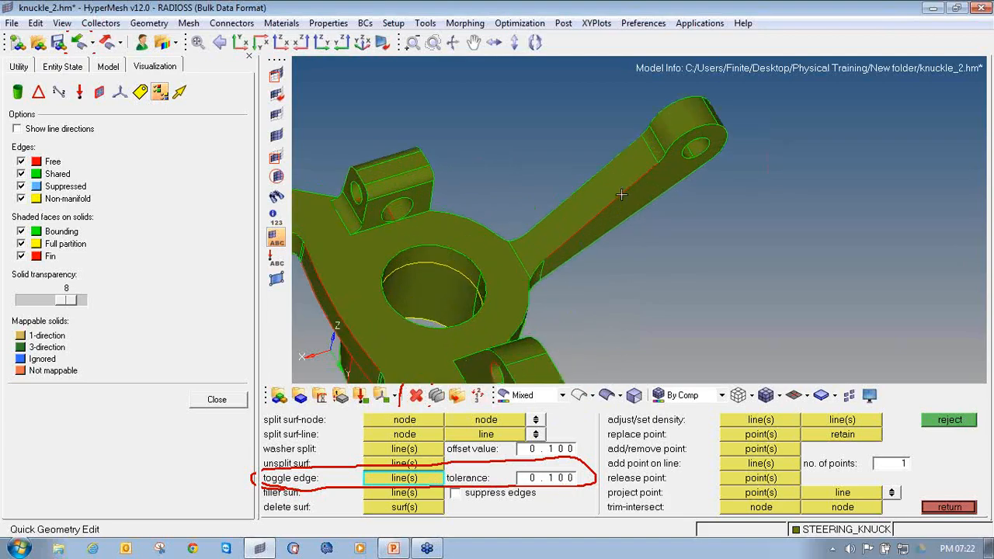
scroll(620, 194, up, 2)
scroll(449, 254, up, 3)
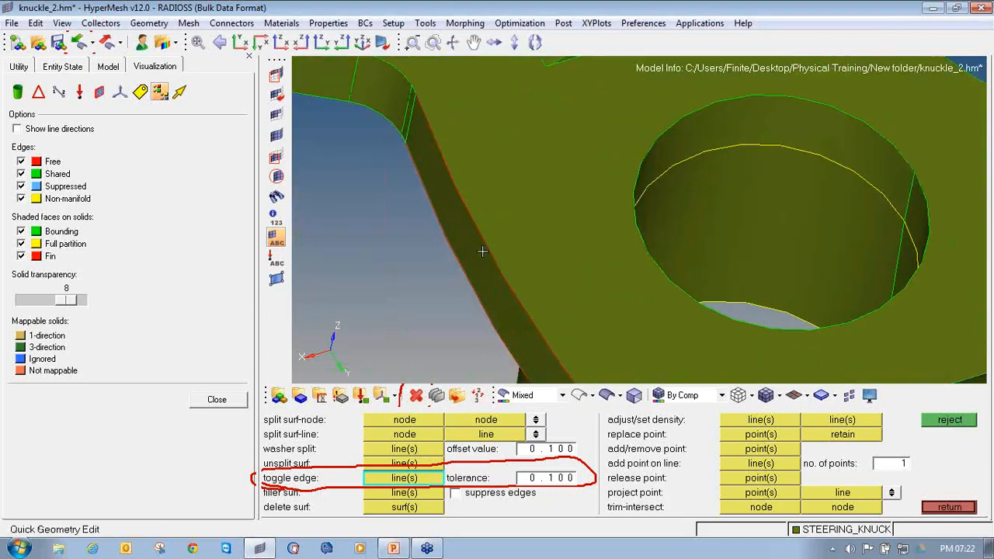
click(448, 257)
scroll(590, 337, down, 4)
scroll(590, 337, down, 2)
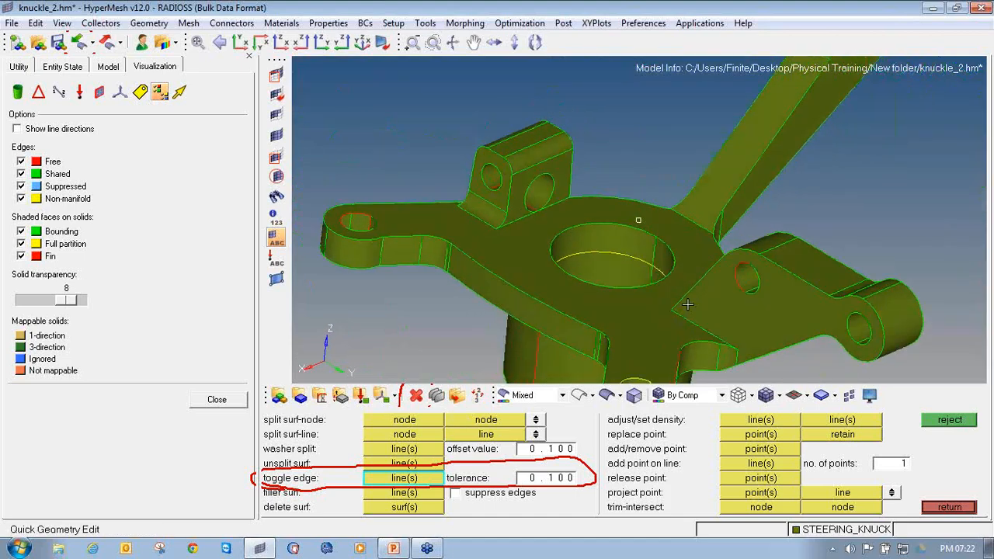
Step: Toggle the free edges of the large lug's hole and the hub cylinder's vertical seam to shared edges
scroll(707, 265, up, 5)
click(707, 266)
scroll(707, 265, down, 4)
ctrl+right_drag(547, 350, 556, 284)
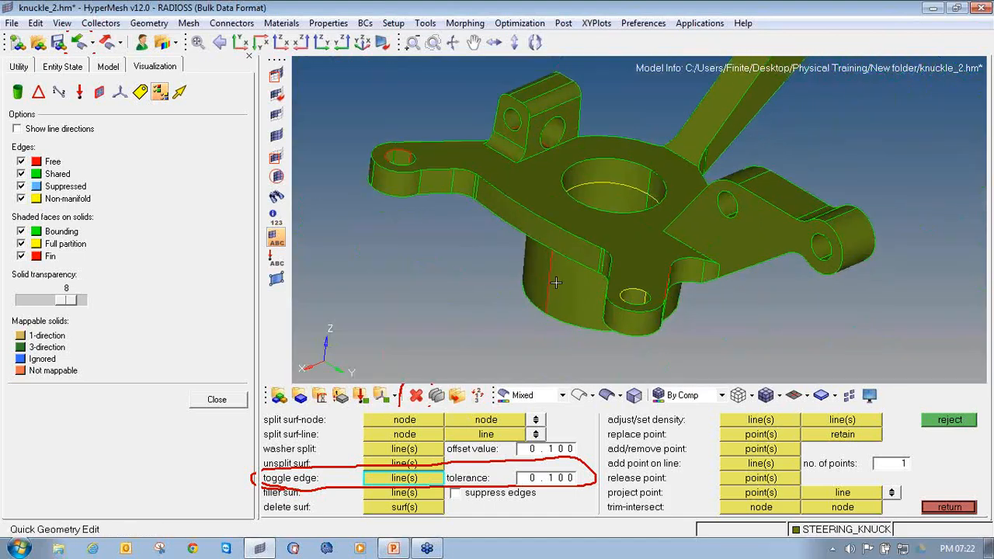
click(550, 285)
Step: Stitch the free edges on the plate beside the short foot and underneath the large lug
ctrl+drag(629, 289, 623, 290)
scroll(623, 290, up, 3)
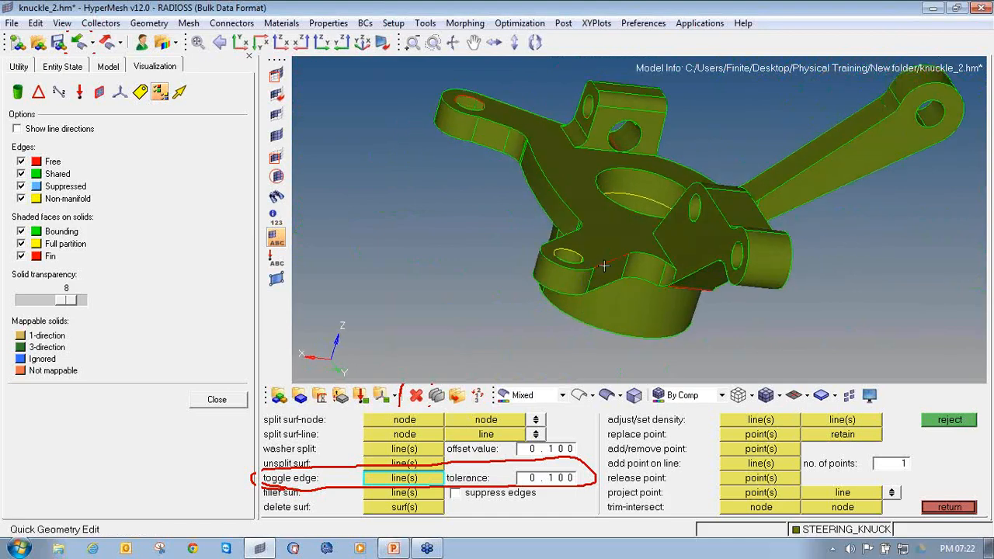
click(628, 252)
scroll(712, 344, up, 3)
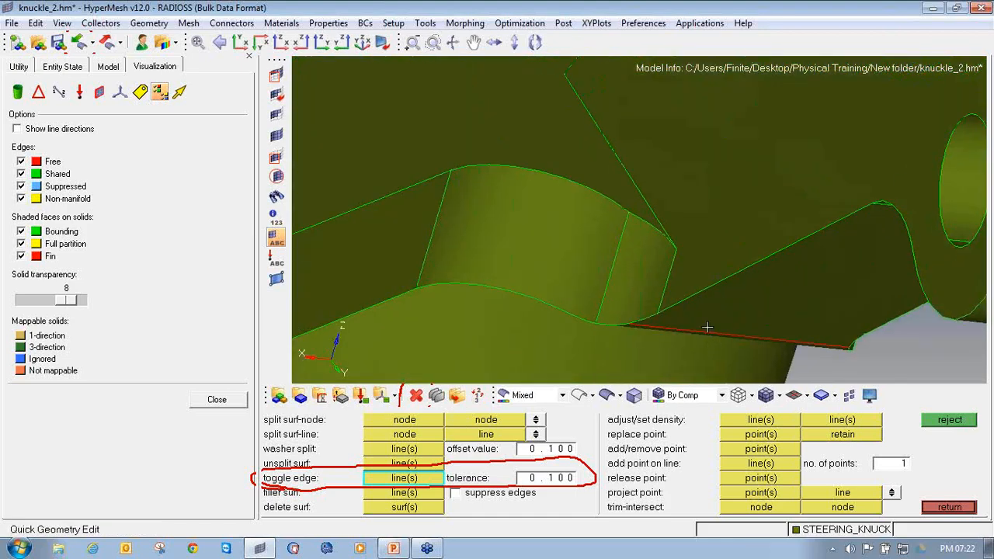
click(708, 328)
scroll(707, 328, down, 4)
Step: Toggle the free seam edges inside the holes of the small bracket to shared edges
ctrl+drag(708, 328, 641, 256)
ctrl+scroll(642, 314, up, 3)
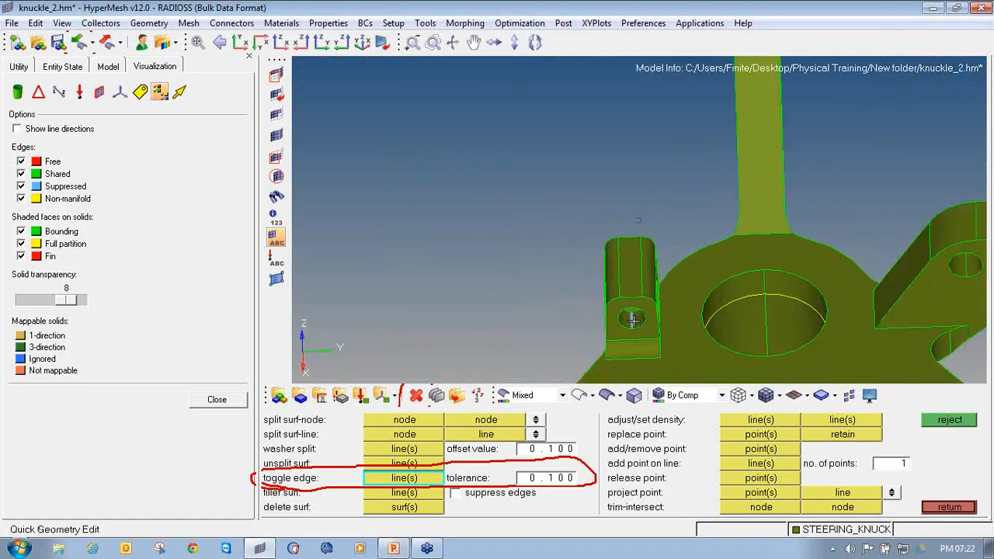
click(633, 320)
scroll(633, 320, down, 3)
ctrl+drag(633, 320, 668, 264)
ctrl+scroll(686, 231, up, 3)
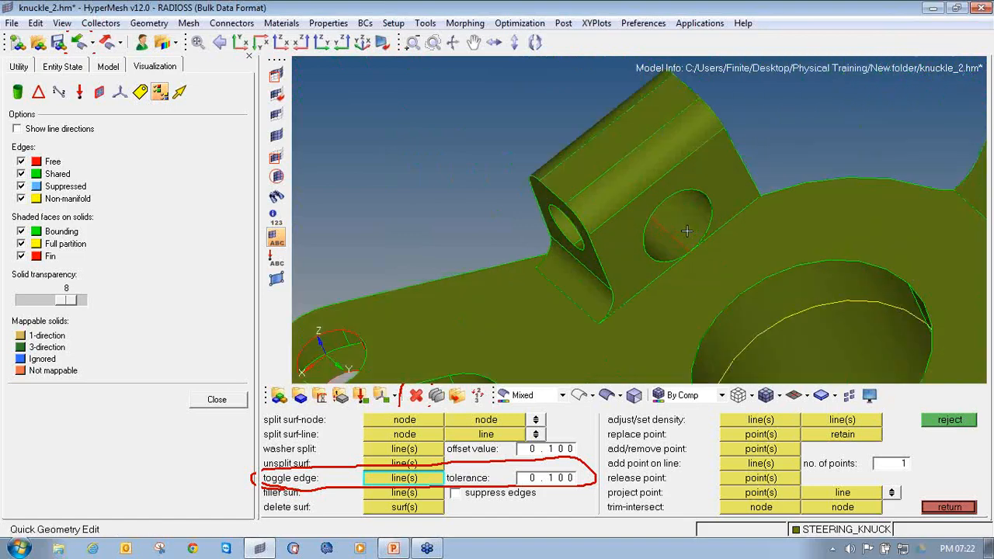
click(687, 231)
Step: Stitch the vertical and lower free edges on the plate's side face below the small bracket
scroll(686, 231, down, 4)
ctrl+drag(686, 231, 711, 296)
scroll(730, 210, up, 5)
click(730, 210)
ctrl+right_drag(711, 295, 695, 189)
ctrl+scroll(695, 189, up, 3)
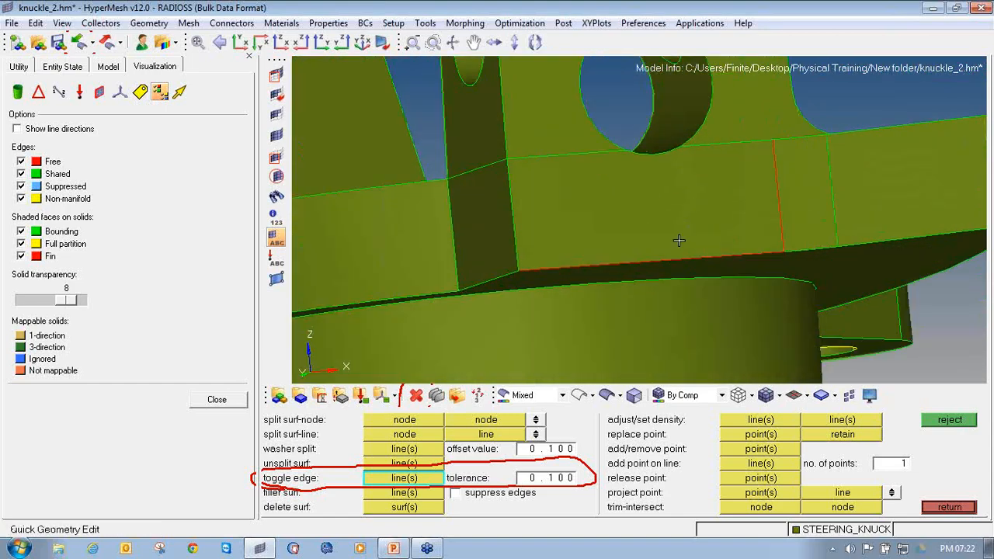
click(677, 252)
ctrl+drag(677, 251, 745, 226)
click(745, 226)
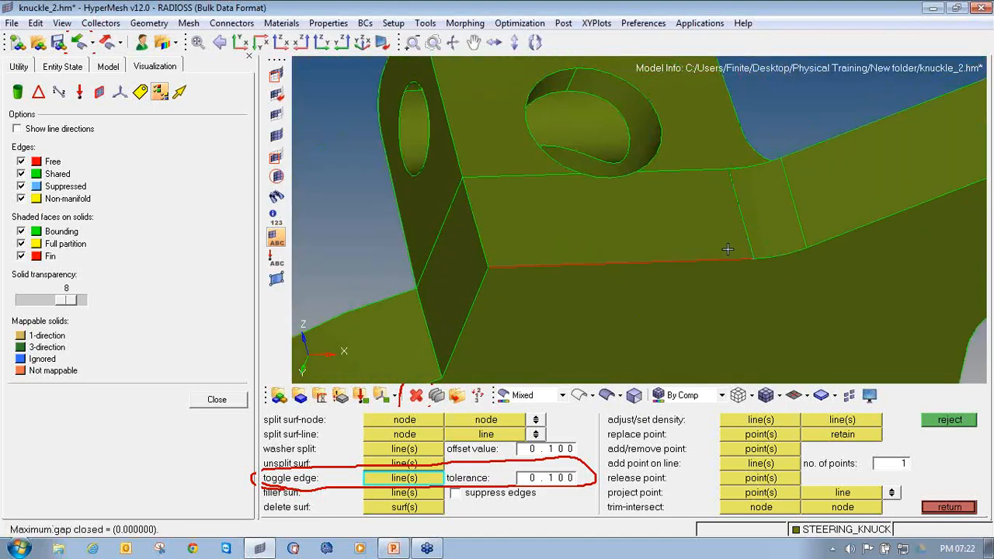
ctrl+scroll(721, 259, down, 5)
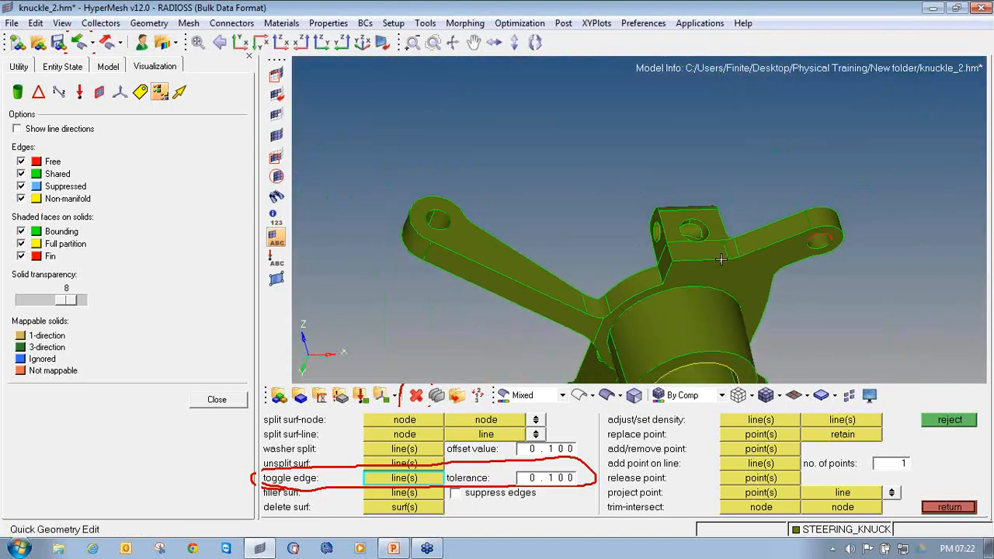
Step: Try to stitch the free edges around the hole at the end of the short arm with toggle edge
ctrl+scroll(720, 260, up, 3)
ctrl+drag(721, 259, 705, 208)
ctrl+scroll(675, 240, up, 3)
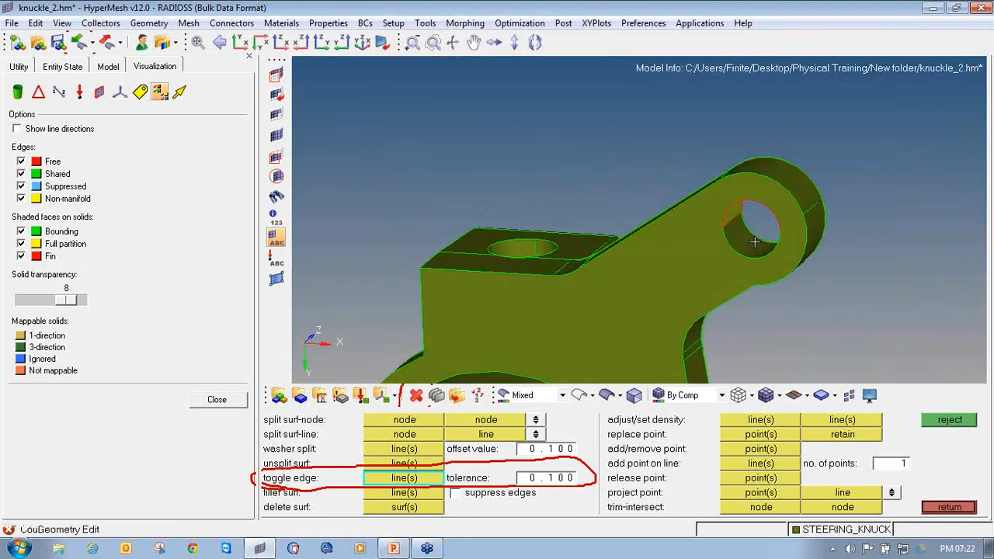
ctrl+drag(643, 277, 615, 277)
scroll(615, 276, up, 3)
scroll(753, 253, down, 5)
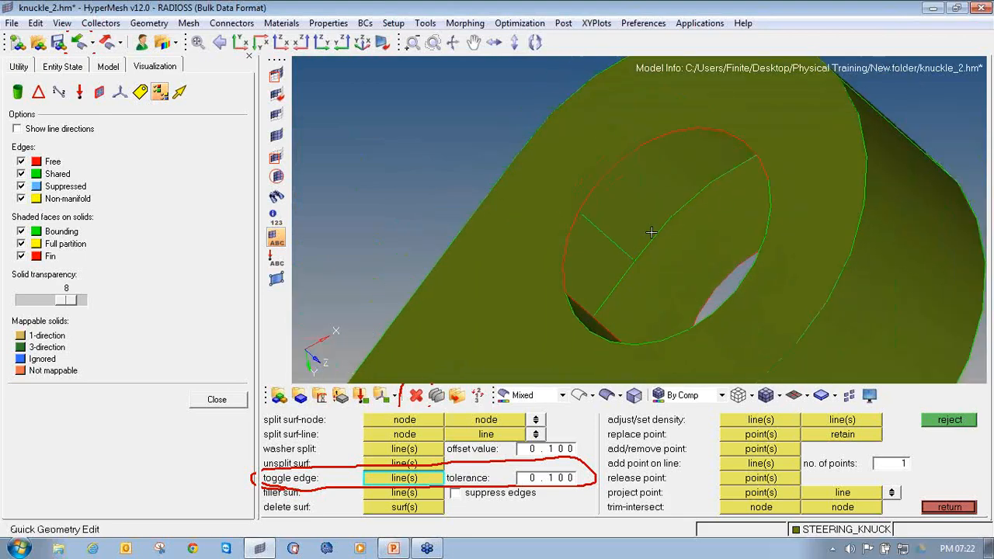
click(696, 243)
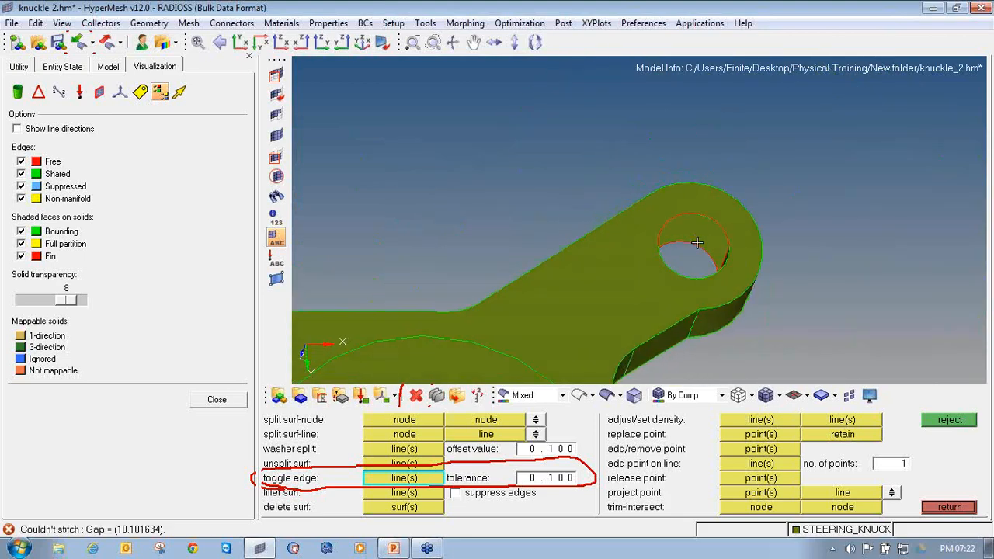
Step: Show only the free edges in wireframe and examine those at the short arm's end hole
ctrl+scroll(661, 279, down, 3)
ctrl+right_drag(636, 318, 617, 220)
ctrl+drag(617, 220, 514, 262)
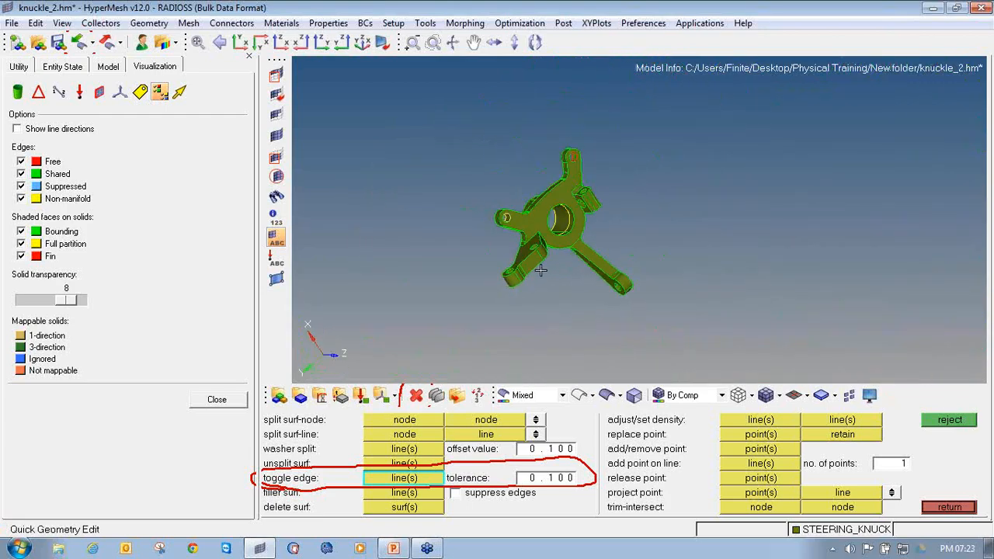
click(21, 174)
click(21, 186)
click(21, 199)
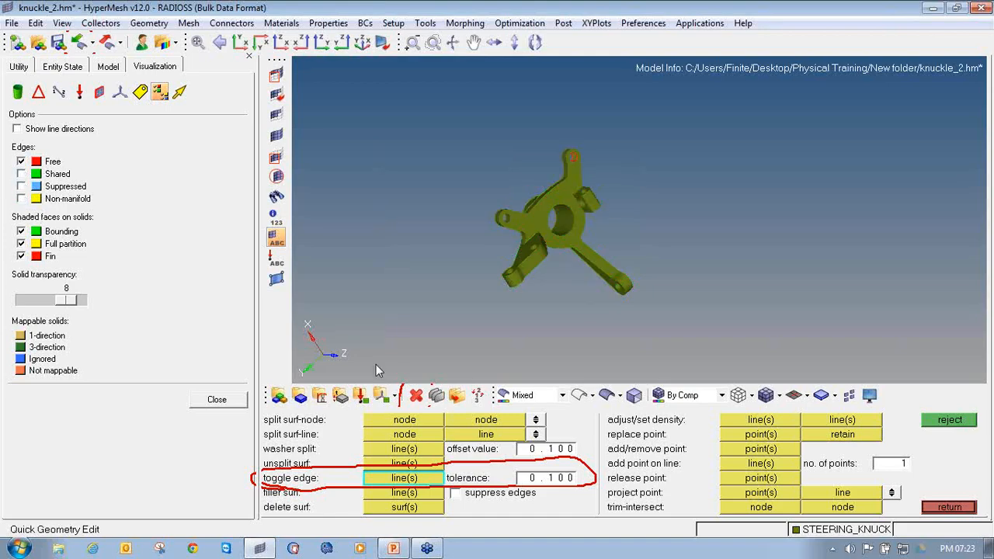
click(578, 395)
click(572, 205)
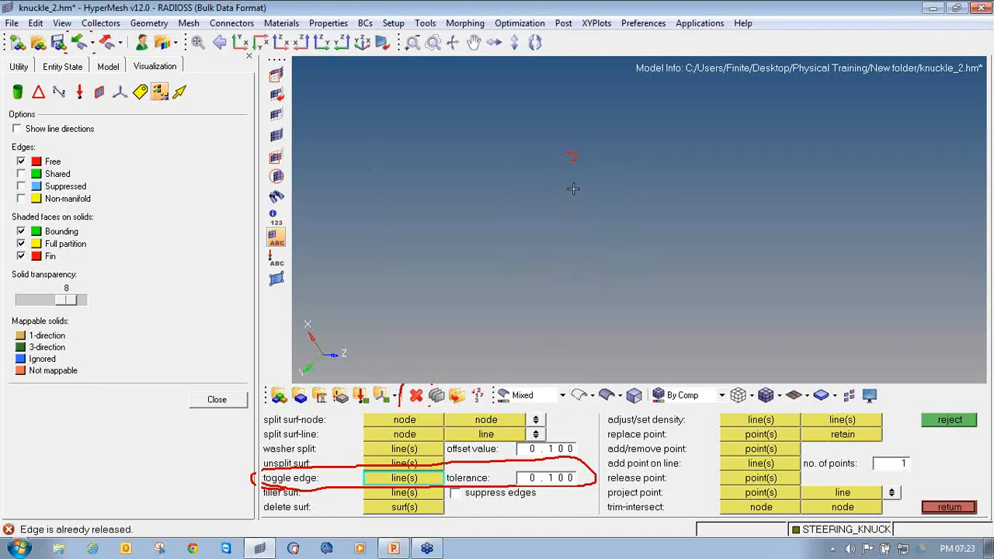
ctrl+right_drag(571, 182, 624, 231)
ctrl+scroll(606, 177, up, 3)
ctrl+right_drag(694, 272, 625, 189)
ctrl+scroll(624, 189, up, 3)
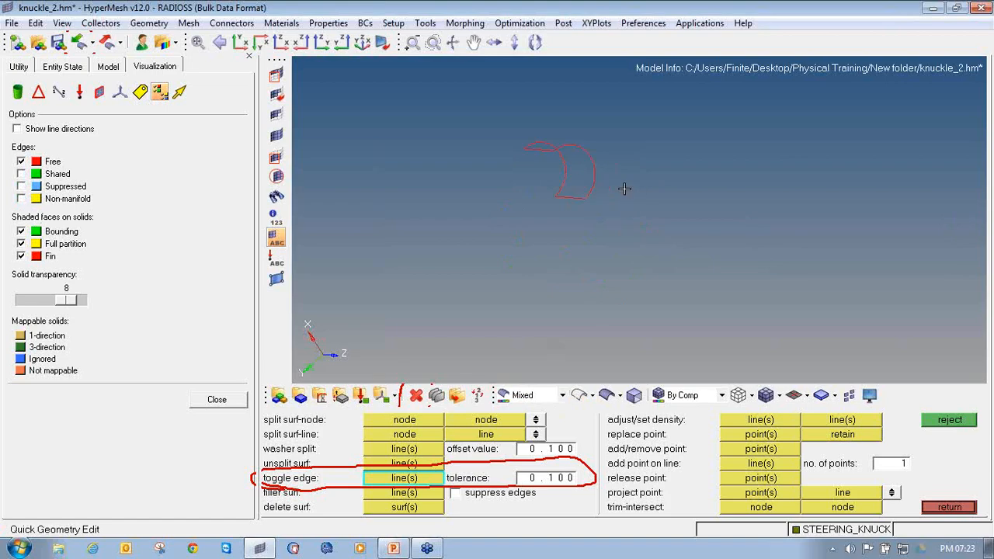
ctrl+drag(574, 186, 733, 241)
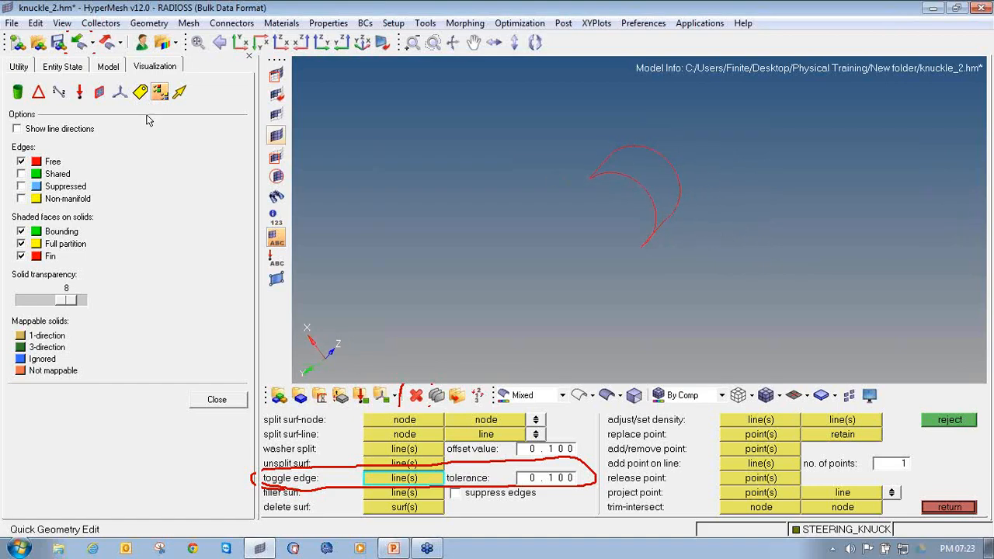
Step: Turn the shared, suppressed and non-manifold edges back on, display the shaded geometry, and leave Quick Edit
click(21, 173)
click(21, 185)
click(21, 198)
click(579, 395)
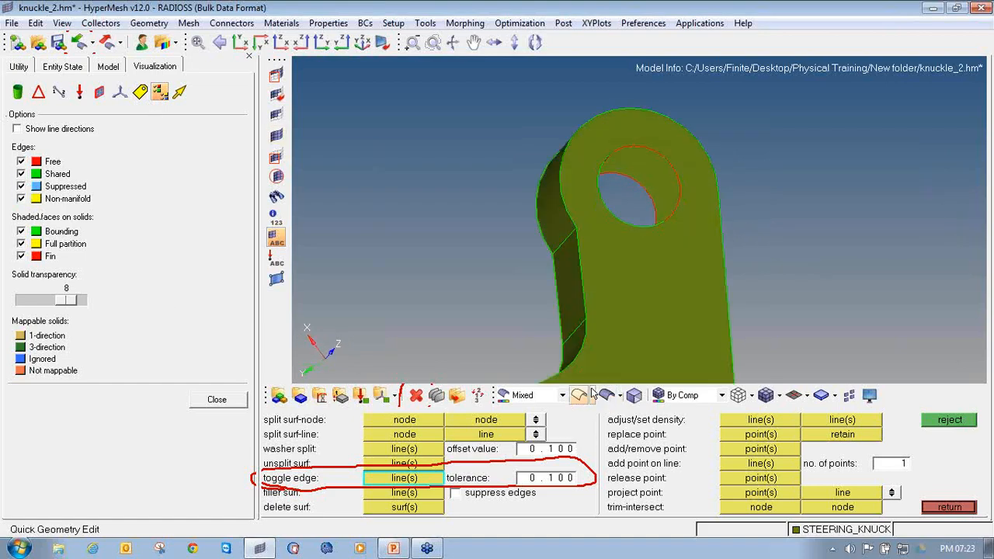
mouse_move(455, 257)
ctrl+mouse_down()
mouse_move(573, 263)
mouse_move(646, 323)
mouse_move(606, 337)
mouse_move(619, 329)
ctrl+mouse_up()
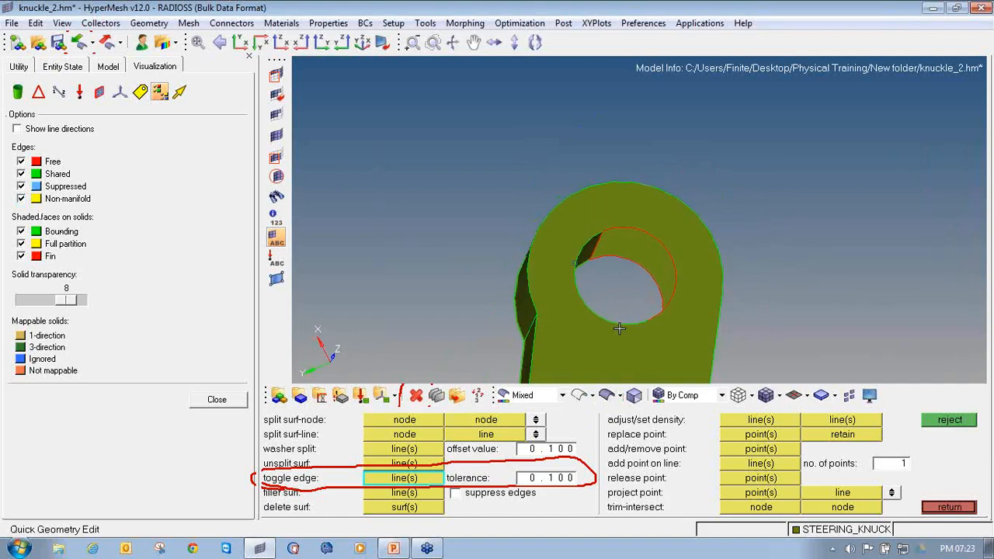
click(945, 507)
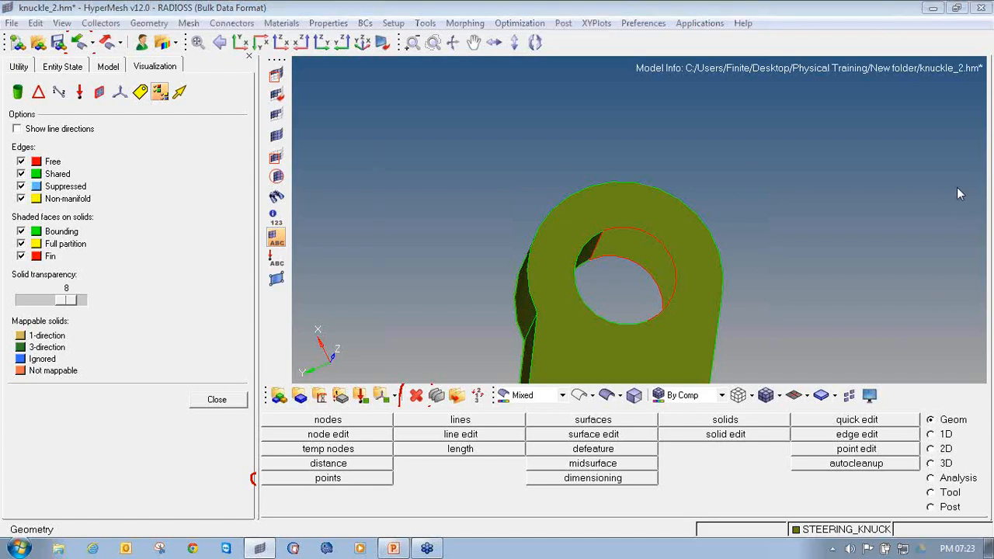
Step: Open the geometry surface creation tools and choose the Ruled method
mouse_move(930, 404)
mouse_down()
mouse_move(933, 430)
mouse_move(963, 430)
mouse_move(935, 410)
mouse_up()
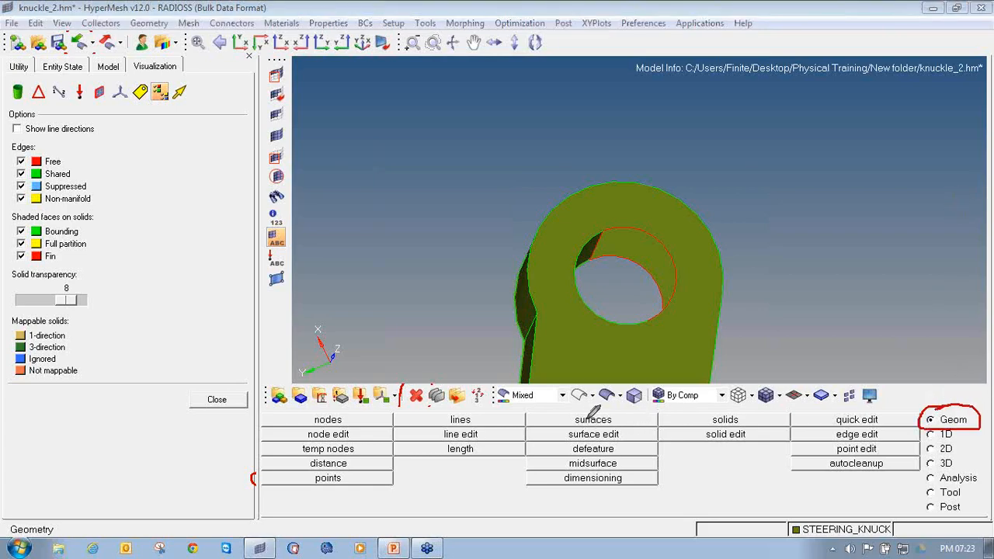
mouse_move(576, 413)
mouse_down()
mouse_move(530, 418)
mouse_move(547, 430)
mouse_move(642, 418)
mouse_move(557, 409)
mouse_up()
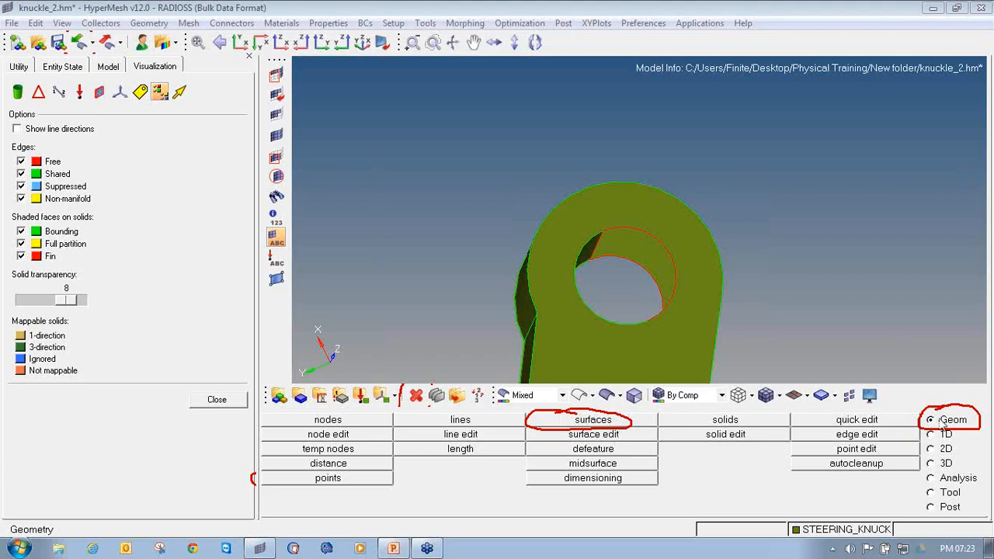
click(611, 421)
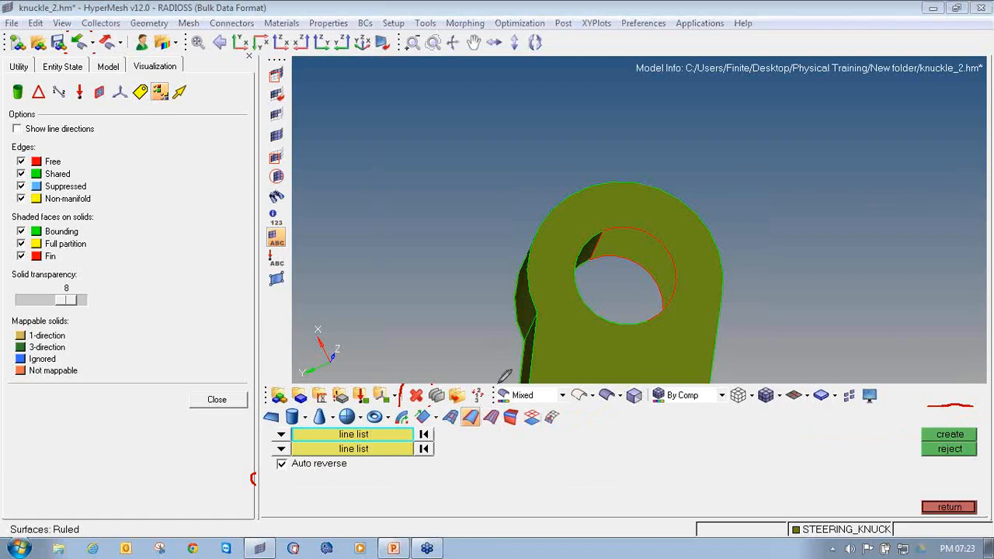
mouse_move(458, 407)
mouse_down()
mouse_move(475, 435)
mouse_move(490, 404)
mouse_move(463, 403)
mouse_up()
click(451, 418)
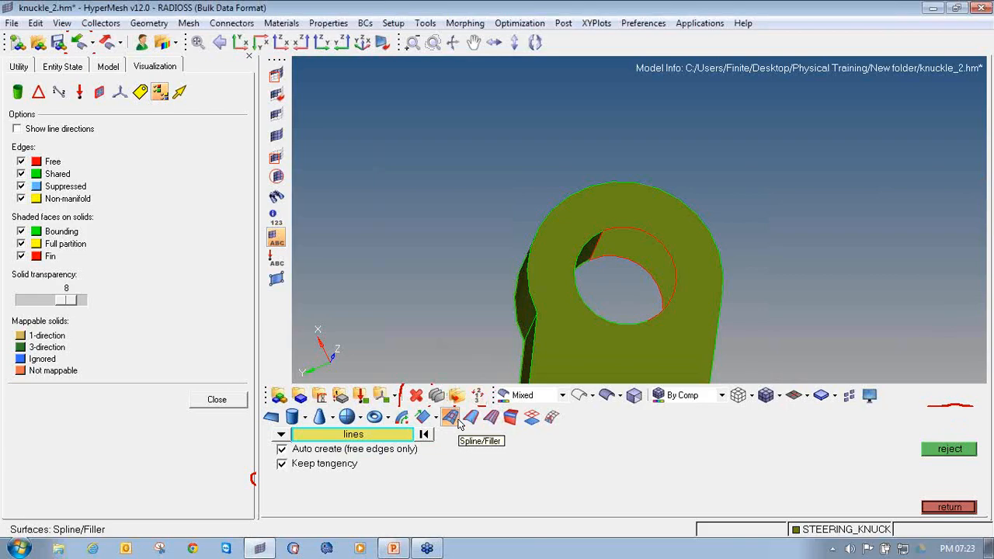
click(491, 418)
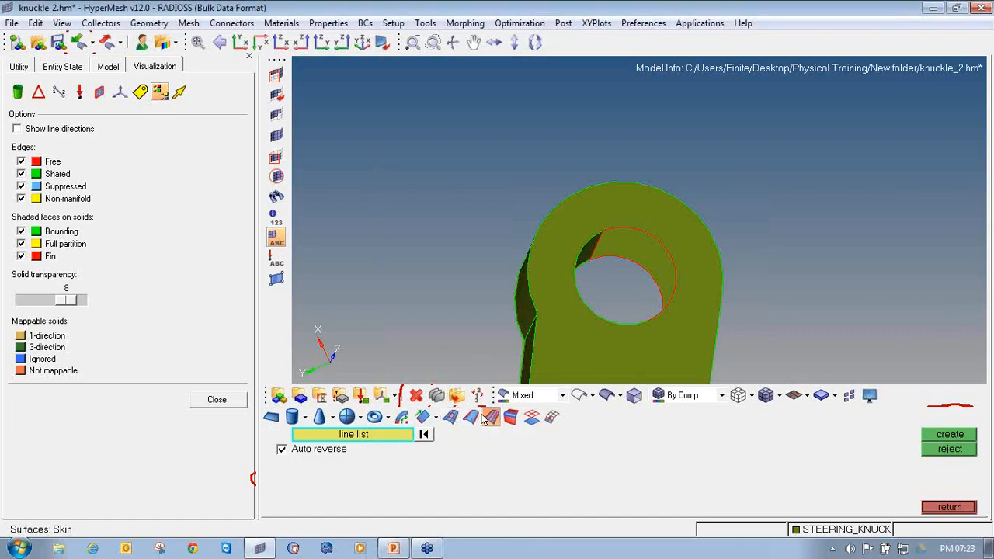
click(471, 419)
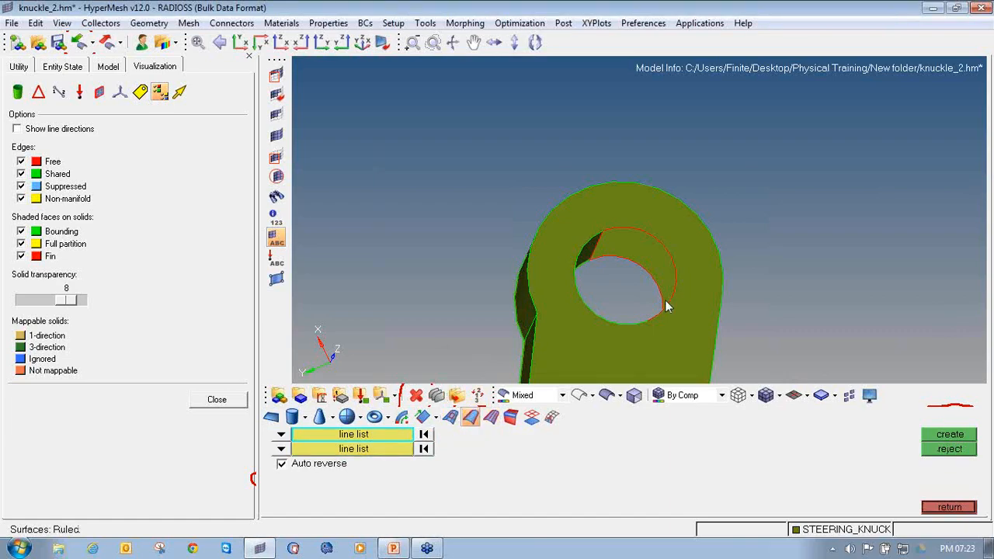
Step: Create a ruled surface between the front and rear free arc edges of the short arm's end hole
mouse_move(666, 307)
ctrl+mouse_down()
mouse_move(661, 287)
mouse_move(673, 304)
ctrl+mouse_up()
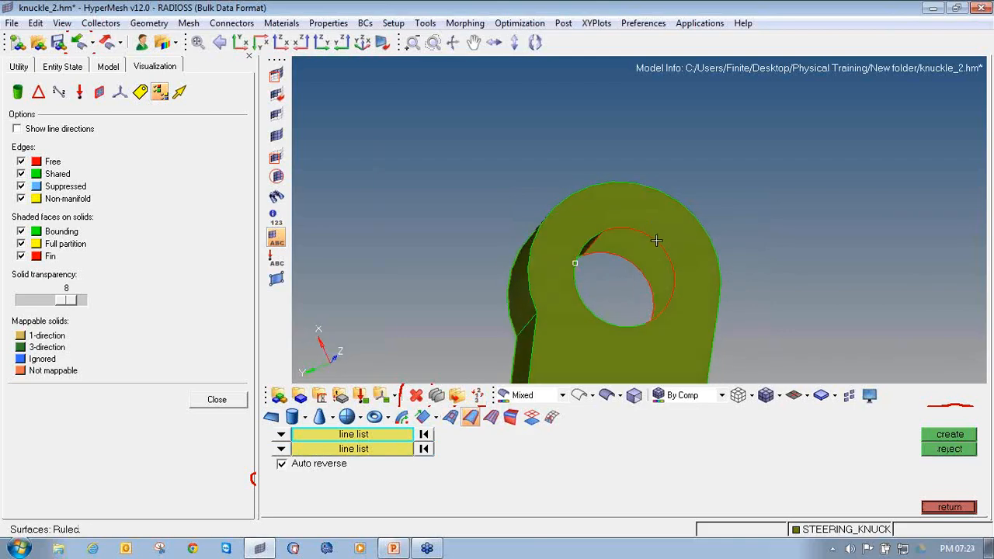
scroll(662, 307, up, 3)
click(337, 449)
click(337, 455)
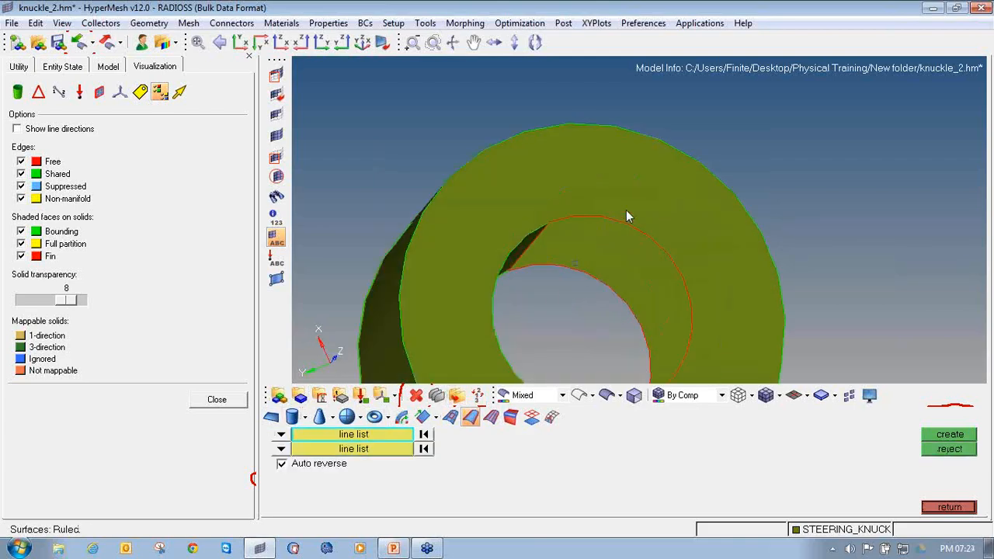
click(636, 224)
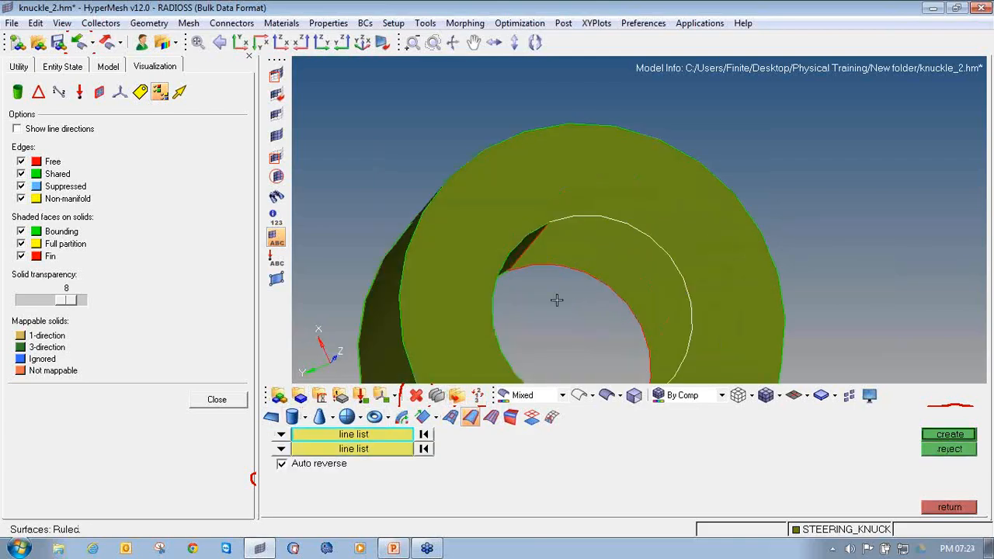
click(384, 450)
scroll(627, 309, down, 3)
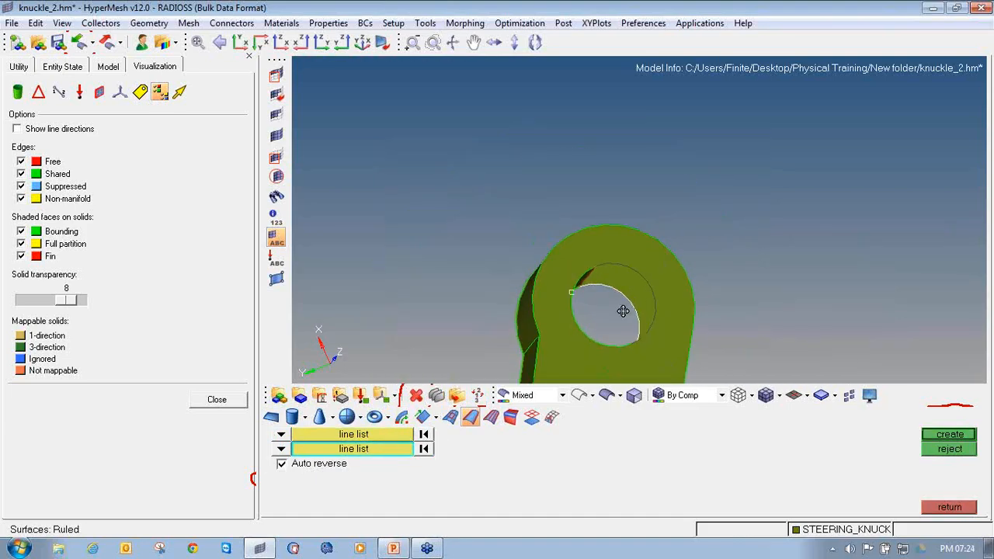
click(637, 332)
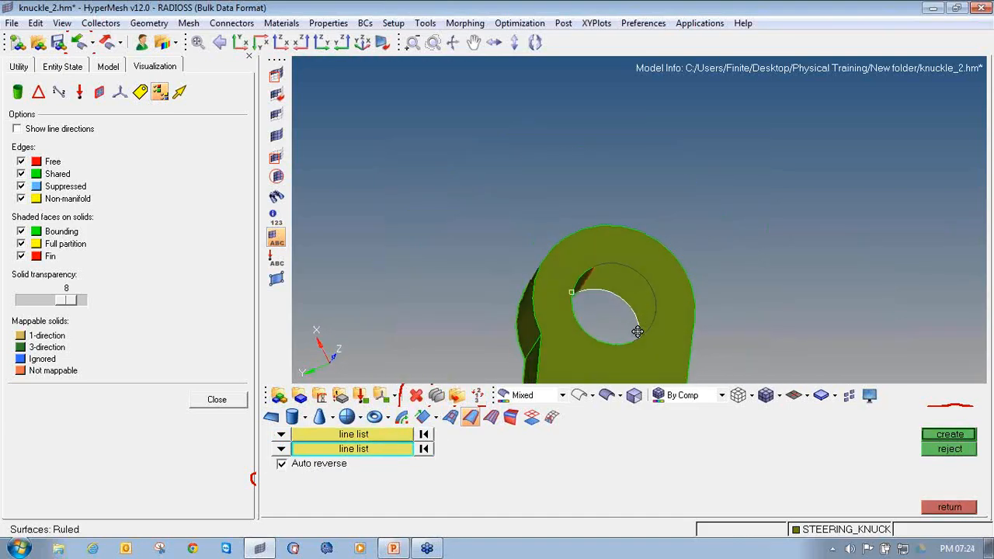
click(949, 435)
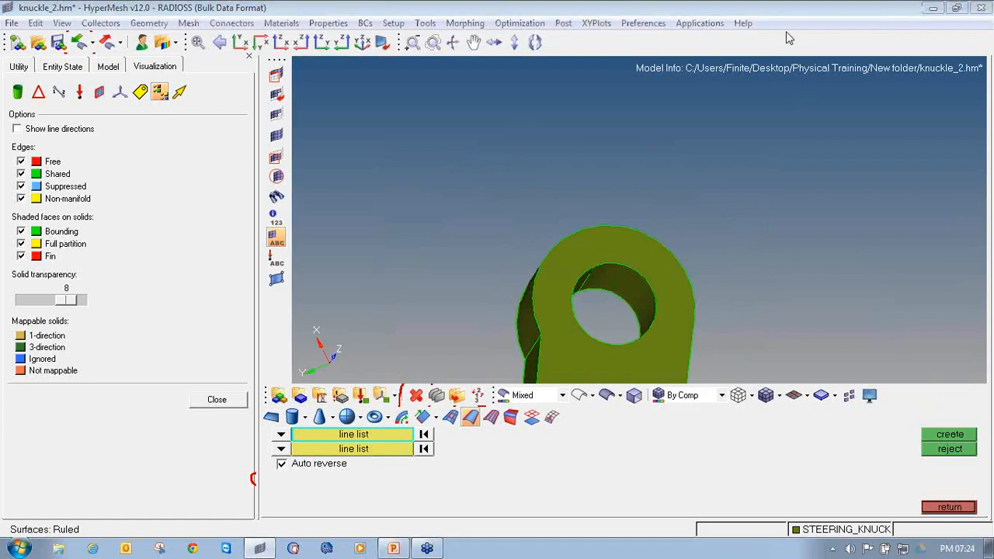
Step: Inspect the new ruled surface inside the end hole and reject it
ctrl+drag(680, 146, 565, 186)
scroll(629, 245, down, 5)
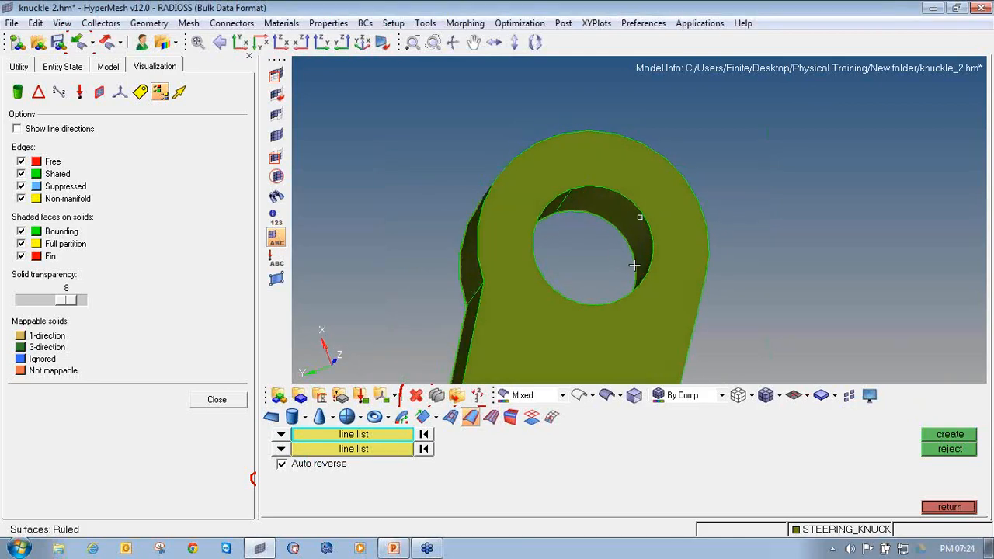
ctrl+drag(673, 209, 698, 172)
ctrl+right_drag(697, 171, 635, 218)
click(942, 438)
ctrl+scroll(636, 194, up, 5)
click(635, 196)
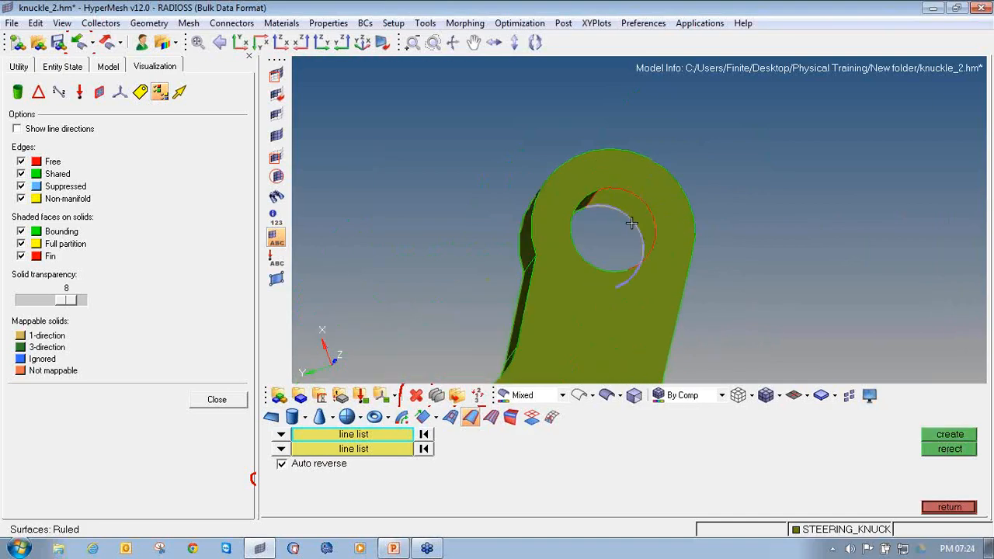
Step: Try a ruled surface between the straight free edges of the end hole's wall, and reject the strip across the opening
ctrl+scroll(632, 237, up, 3)
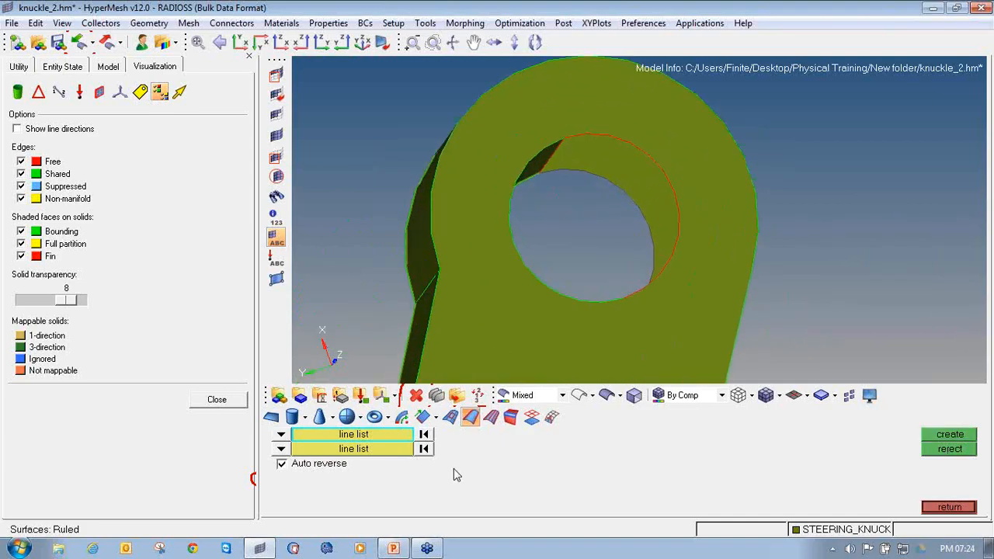
click(424, 436)
click(565, 191)
ctrl+drag(619, 254, 629, 300)
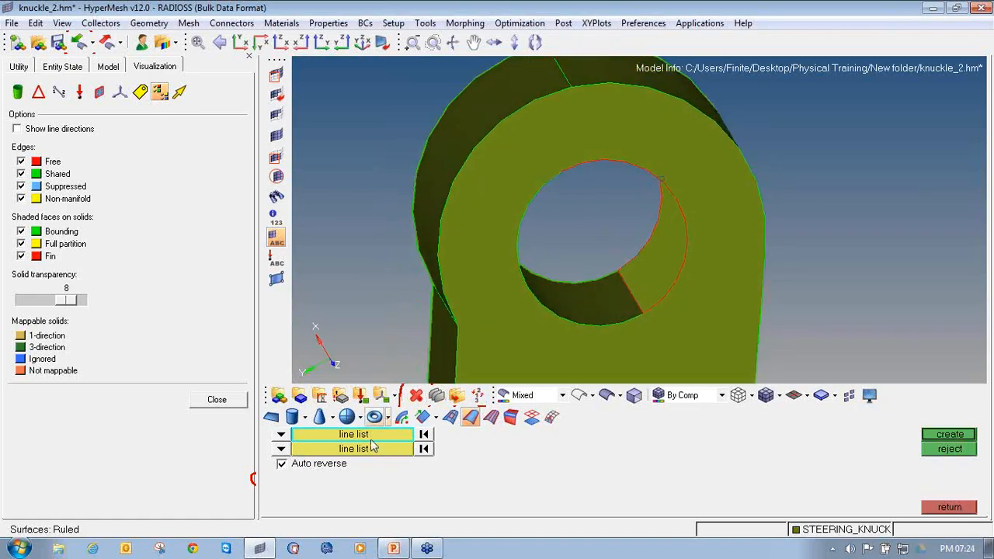
click(630, 291)
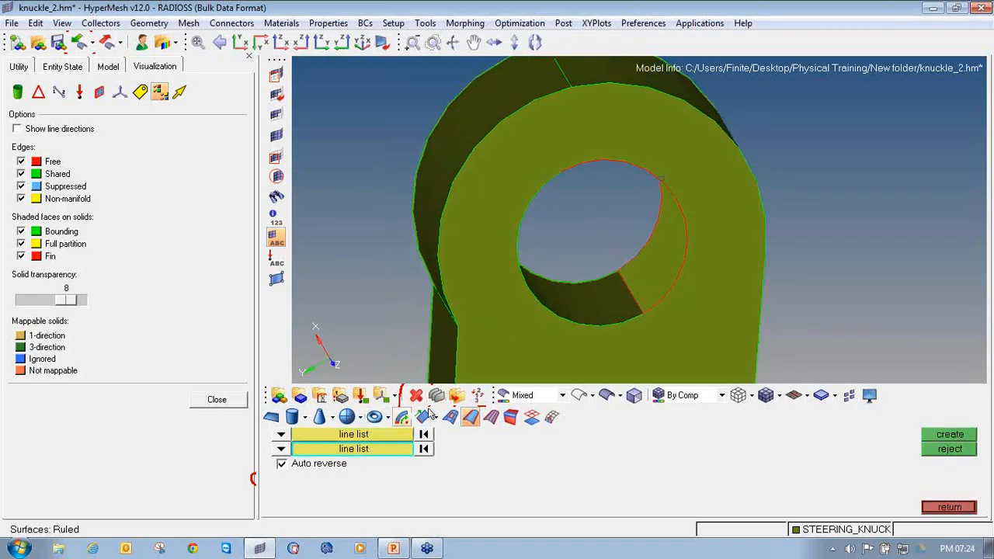
click(942, 440)
ctrl+drag(717, 315, 512, 136)
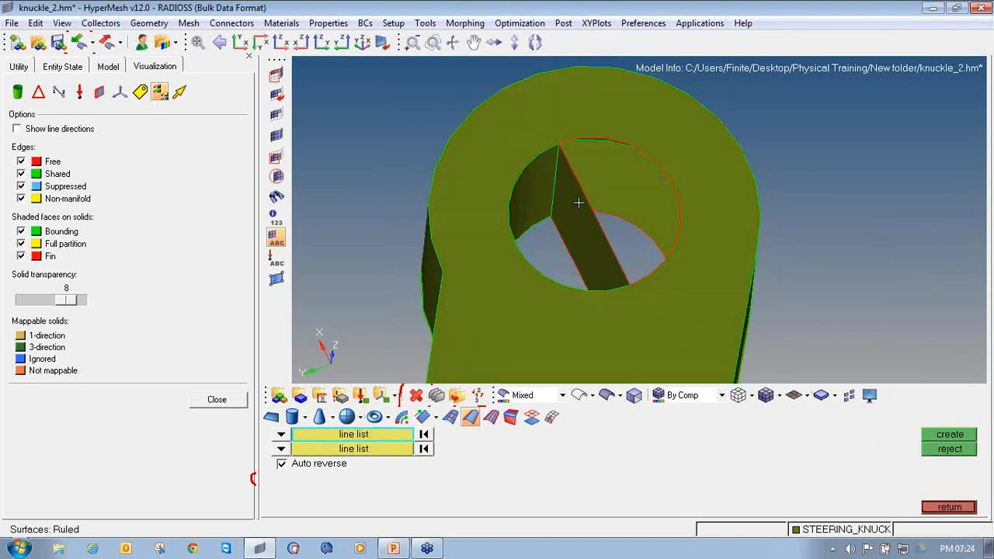
ctrl+drag(578, 203, 630, 229)
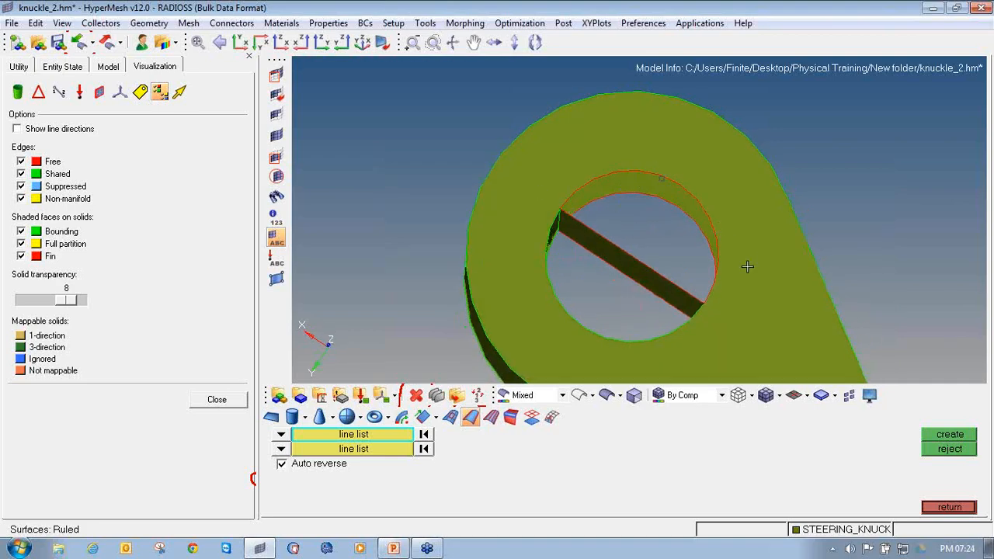
click(949, 449)
Step: Rebuild the missing wall of the end hole as a ruled surface between its two free arc edges, and leave surface creation
click(428, 449)
click(427, 436)
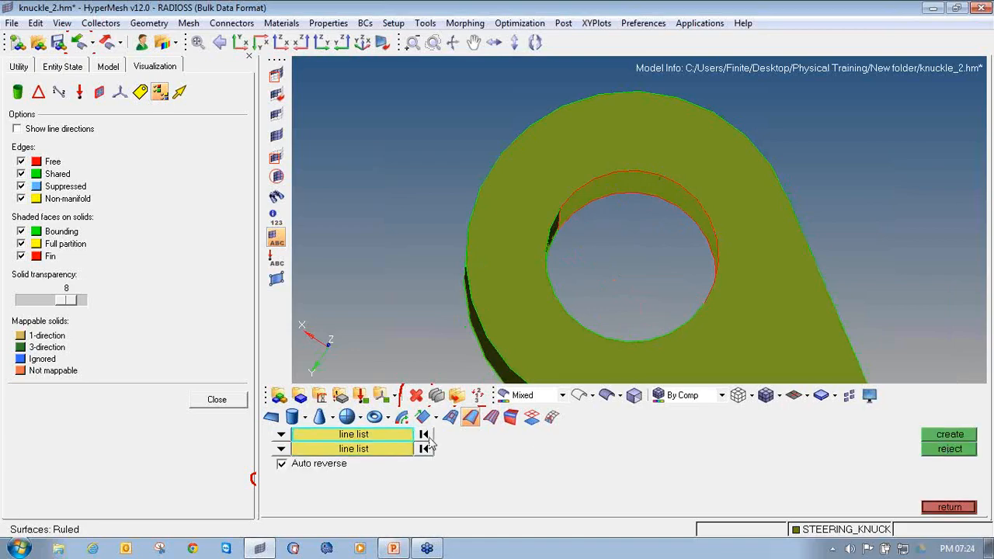
click(659, 182)
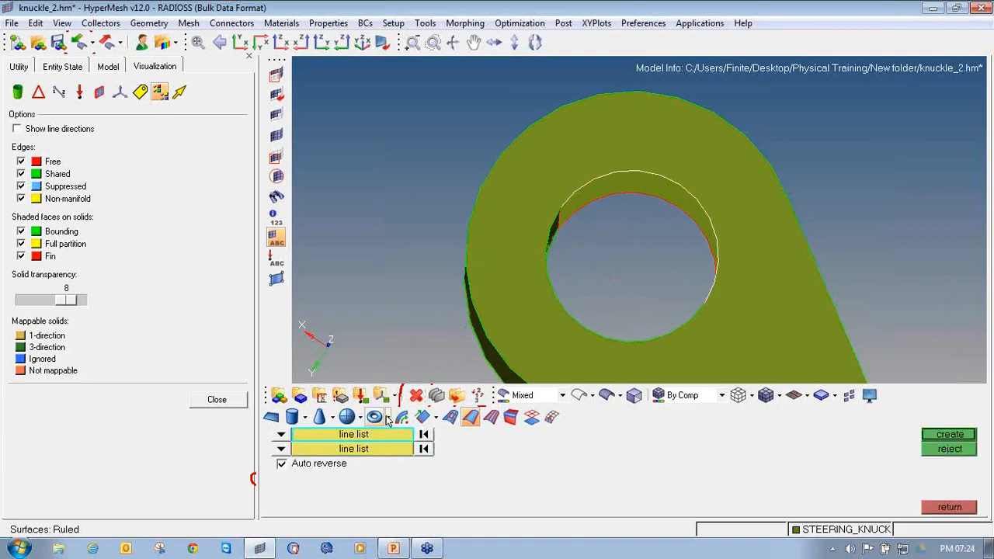
click(386, 449)
click(611, 205)
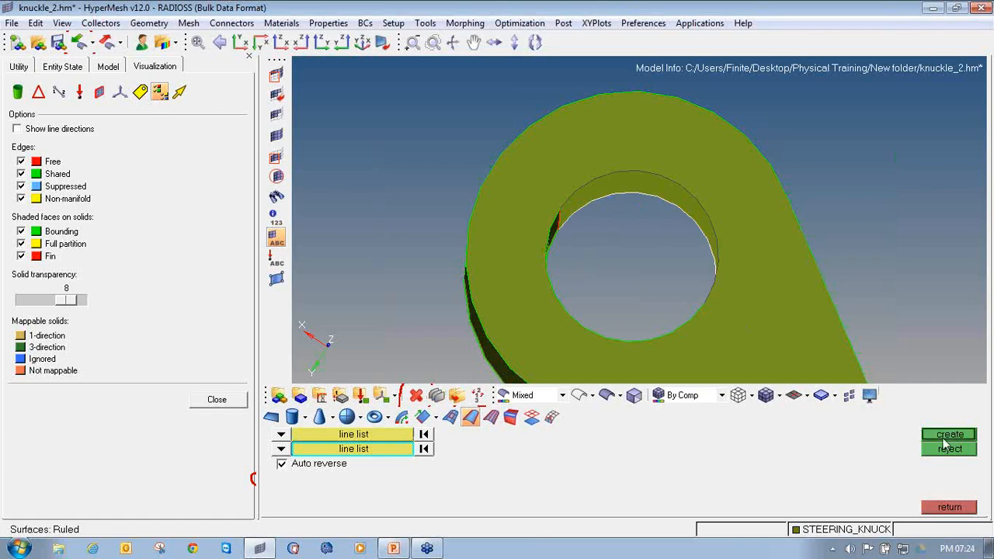
click(948, 435)
click(952, 507)
Step: Hide the shared, suppressed and non-manifold edges and check the whole knuckle in wireframe for free edges
ctrl+drag(638, 261, 599, 238)
ctrl+scroll(599, 238, down, 5)
ctrl+right_drag(623, 276, 617, 276)
ctrl+scroll(616, 276, down, 3)
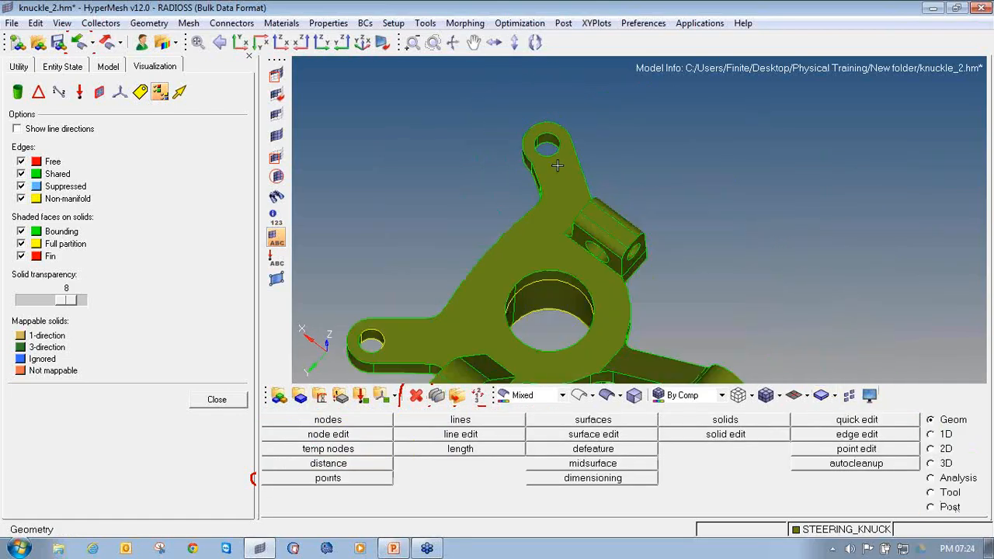
ctrl+drag(611, 251, 615, 305)
ctrl+right_drag(615, 305, 587, 277)
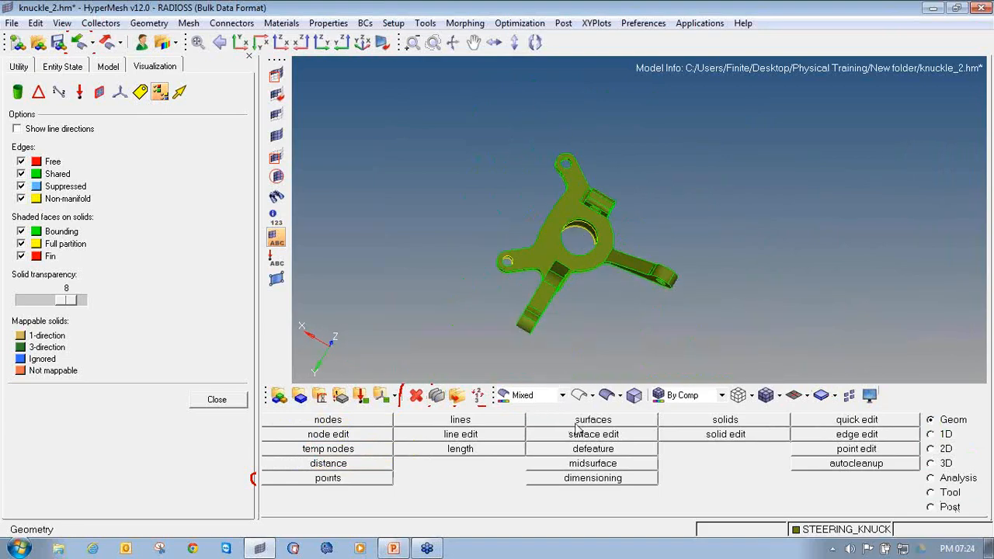
click(21, 174)
click(21, 186)
click(21, 198)
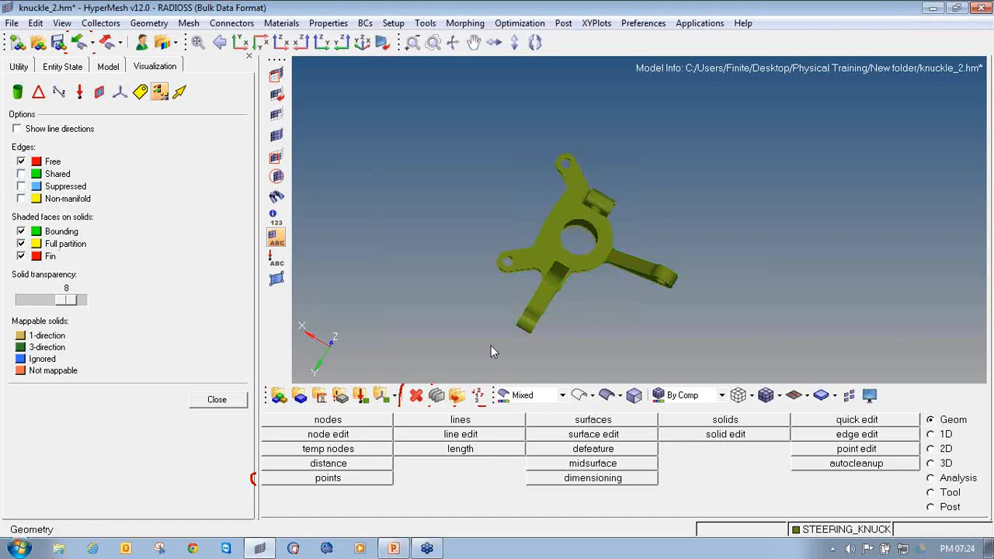
click(579, 395)
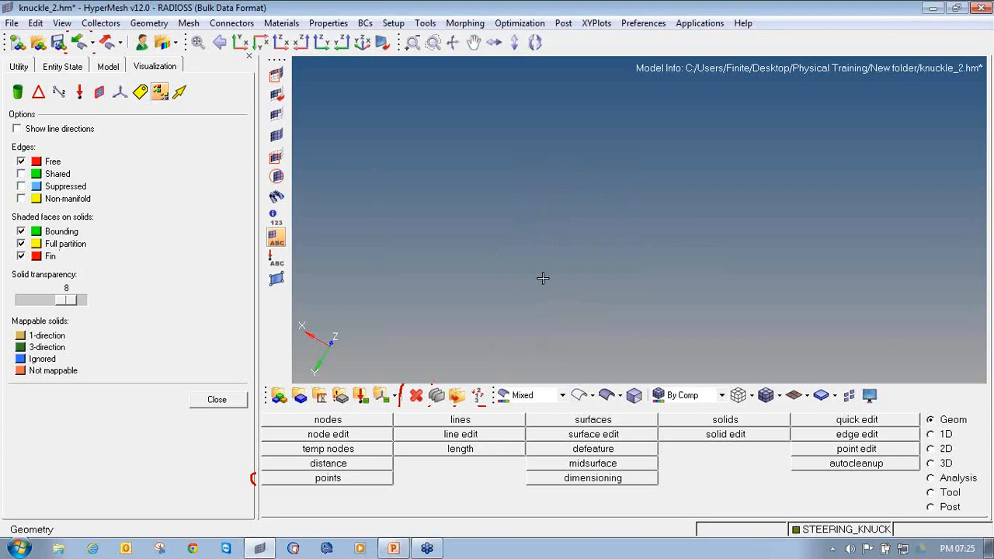
Step: Turn on the fixed points and show only the non-manifold edges in the wireframe to examine where they lie
click(278, 280)
ctrl+drag(611, 277, 557, 218)
click(21, 162)
click(21, 199)
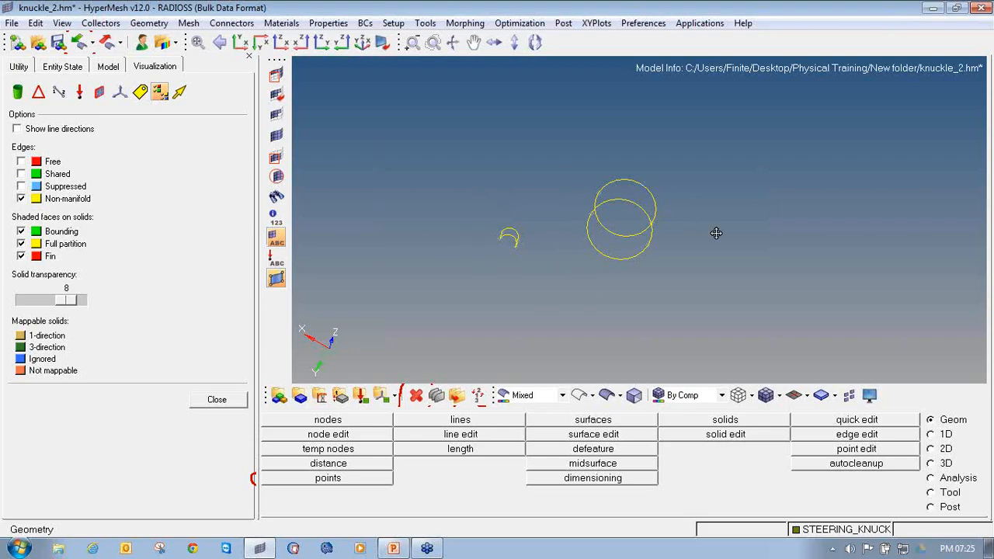
ctrl+drag(716, 234, 730, 239)
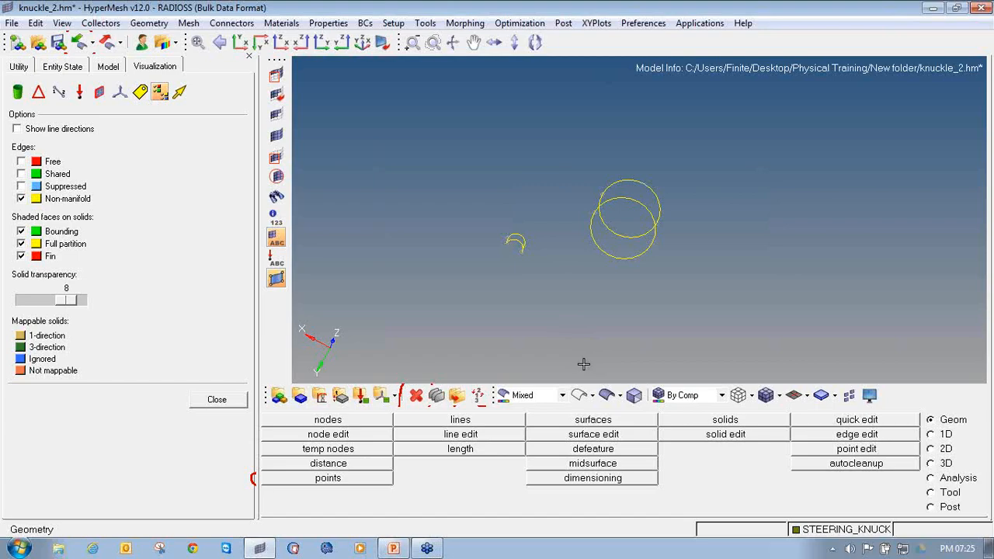
Step: Display all edge types on the shaded geometry and examine the non-manifold edges in the other short arm's end hole
click(22, 174)
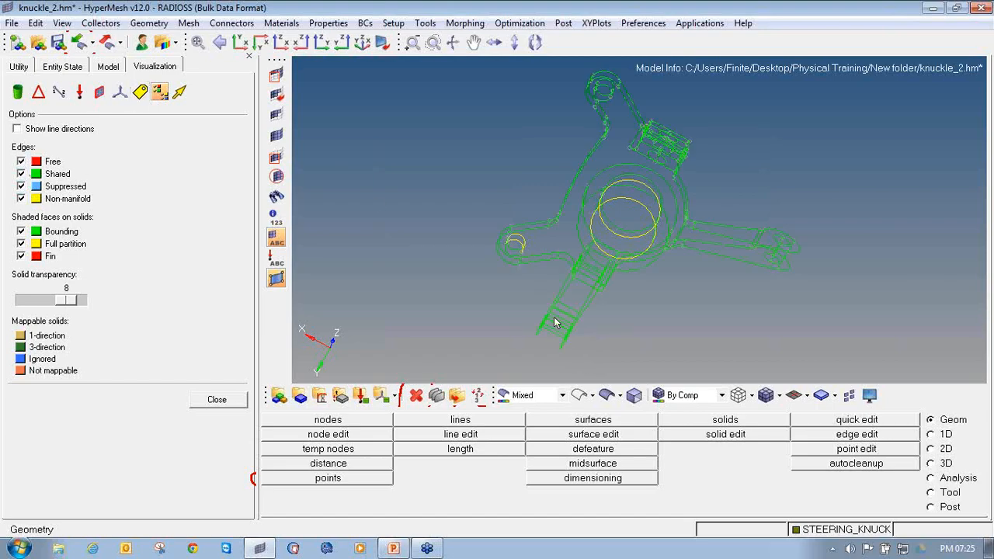
click(607, 396)
scroll(544, 237, up, 5)
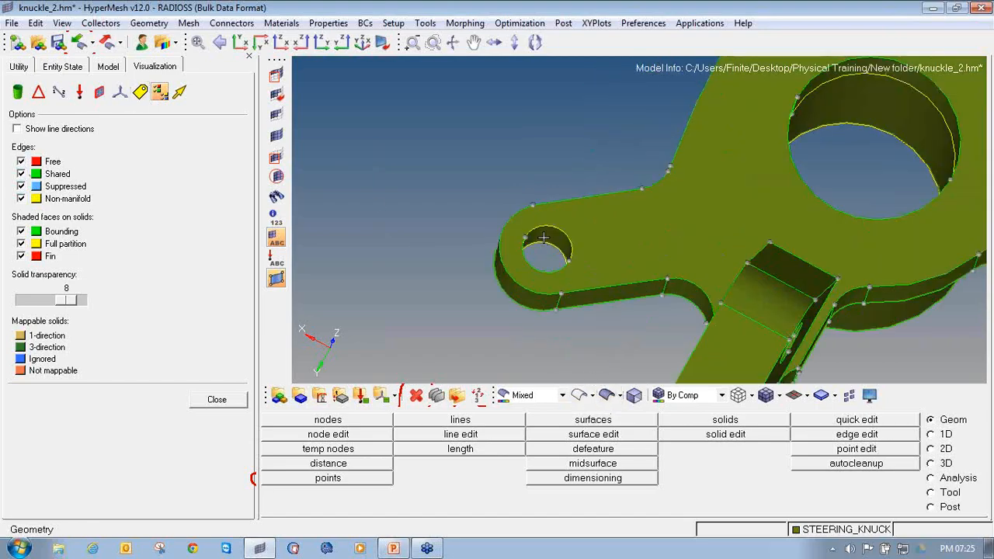
scroll(543, 237, up, 3)
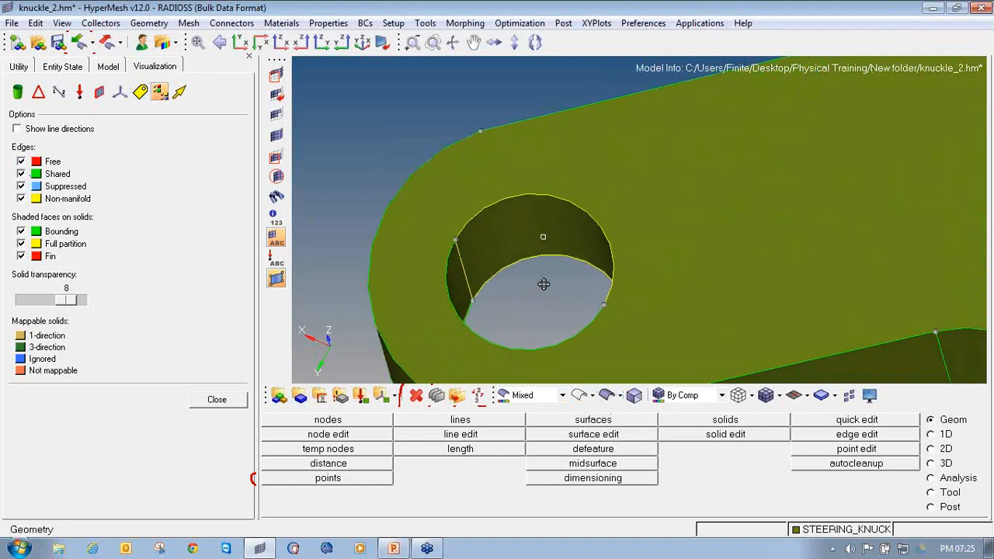
ctrl+drag(543, 284, 511, 204)
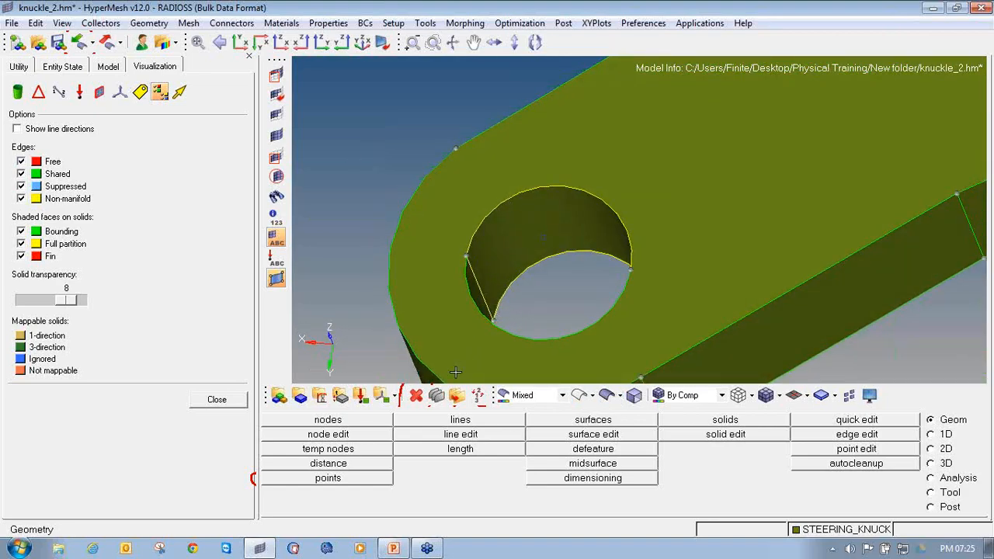
Step: Delete the duplicate wall surface bounded by non-manifold edges in the short arm's end hole
click(415, 395)
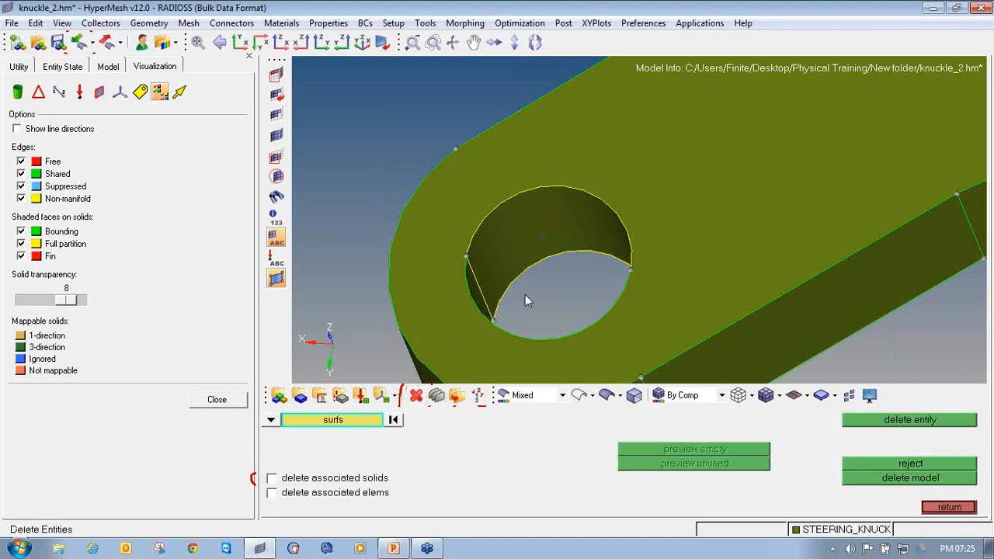
click(270, 420)
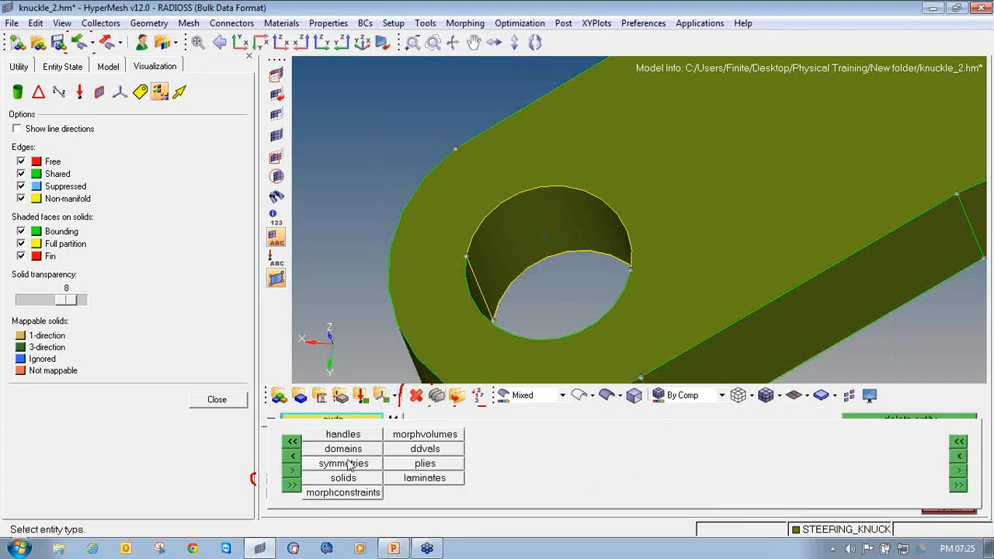
click(286, 457)
click(325, 480)
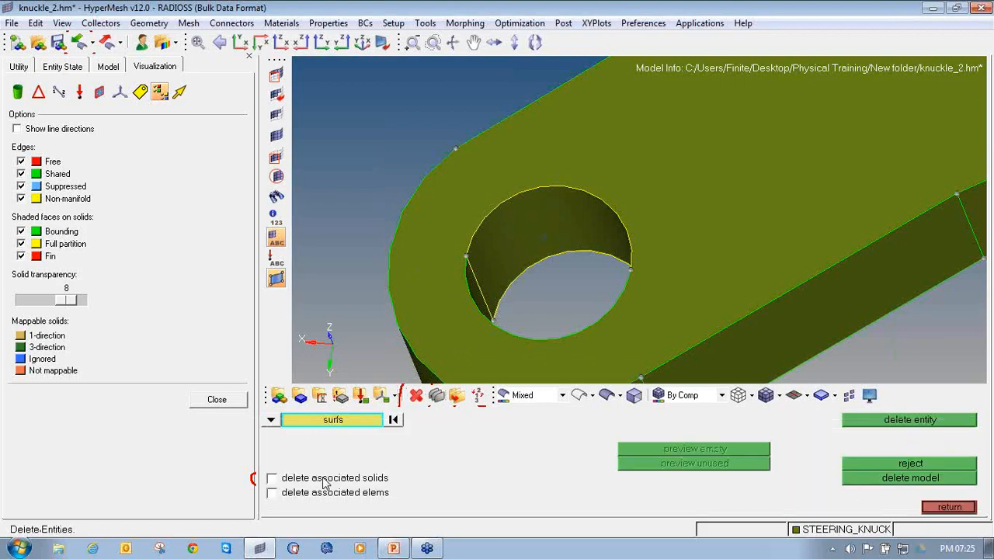
click(553, 209)
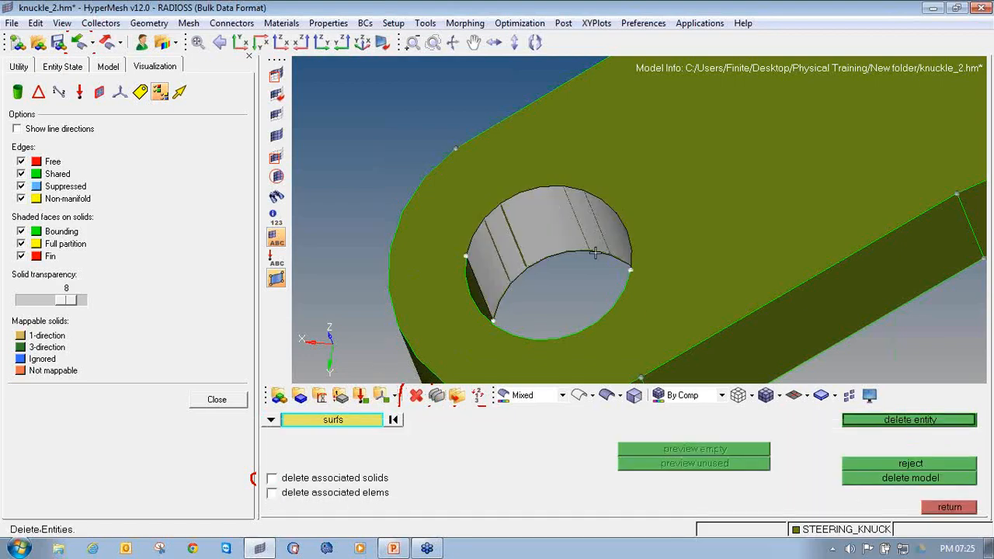
right_click(595, 252)
ctrl+drag(595, 252, 651, 270)
ctrl+click(553, 284)
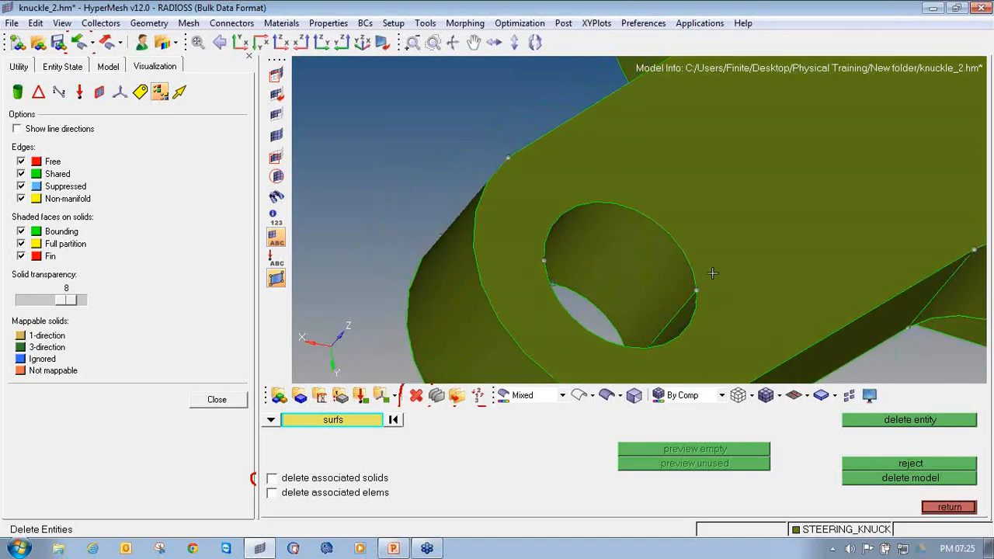
Step: Try deleting the narrow outer band of the central bore's wall, and reject the deletion
scroll(598, 264, down, 5)
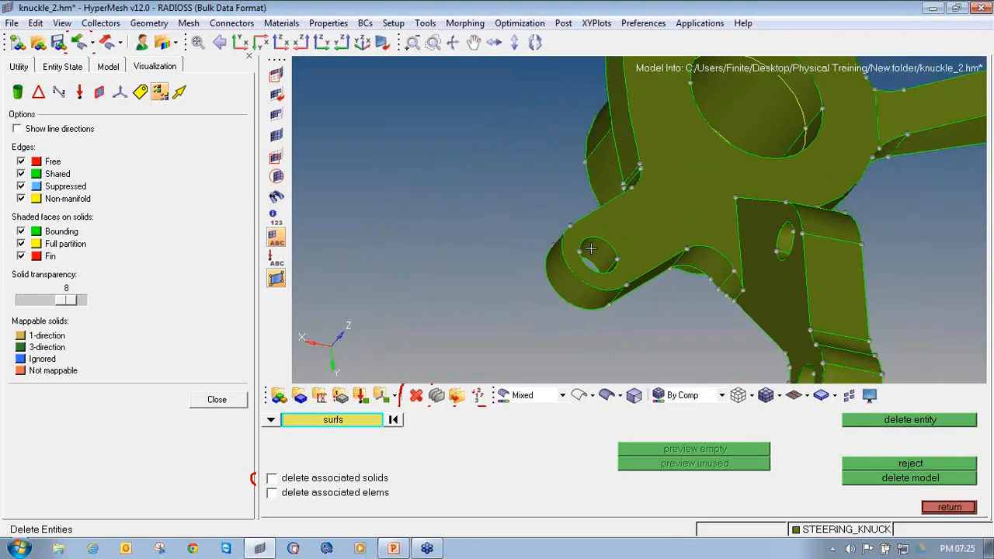
scroll(614, 279, up, 6)
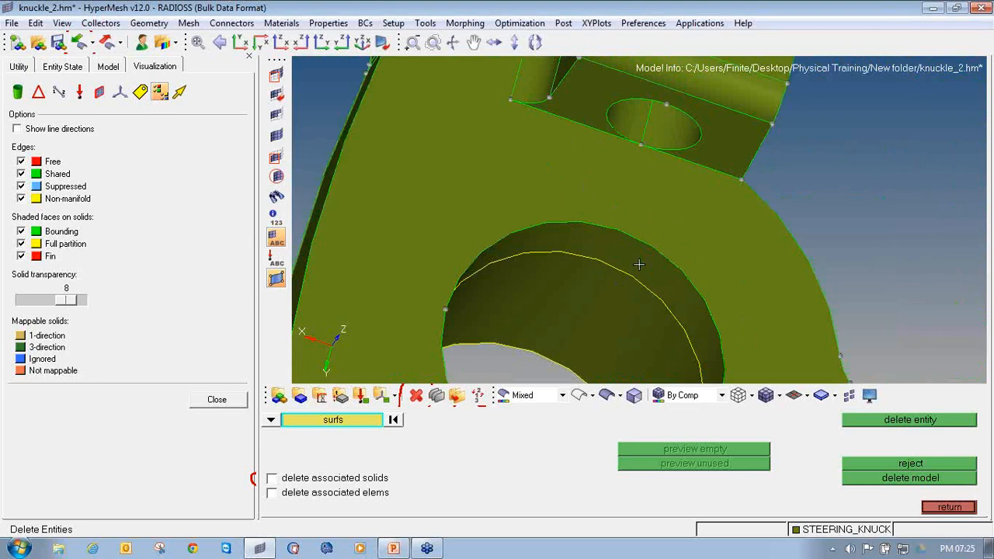
click(639, 265)
click(889, 420)
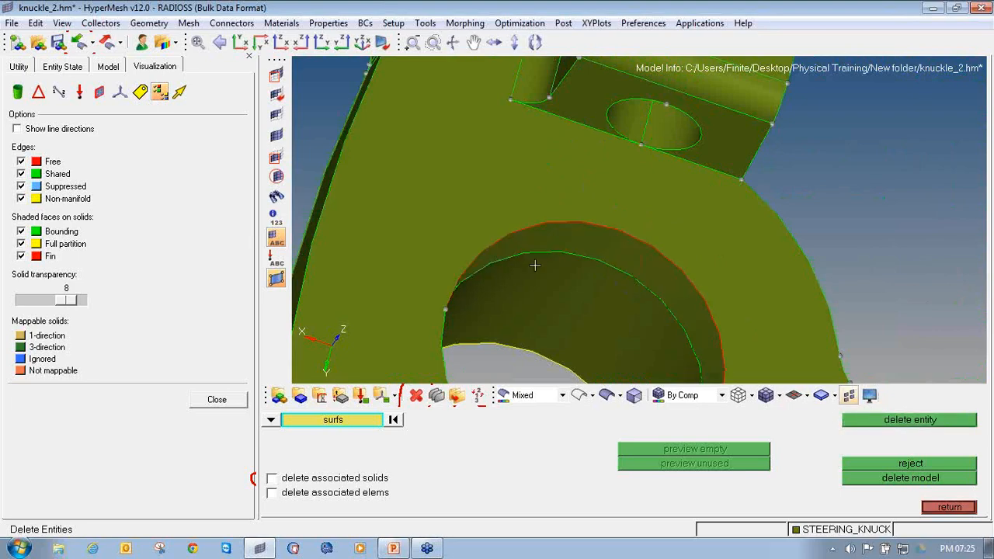
ctrl+right_drag(534, 267, 534, 203)
mouse_move(666, 263)
ctrl+mouse_down()
mouse_move(606, 259)
mouse_move(599, 235)
ctrl+mouse_up()
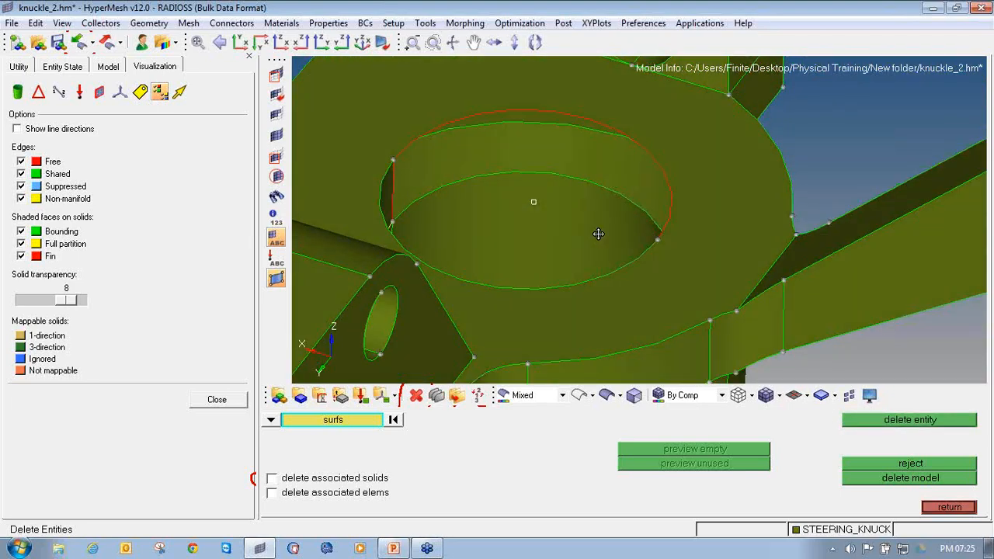
ctrl+drag(589, 201, 660, 213)
click(931, 462)
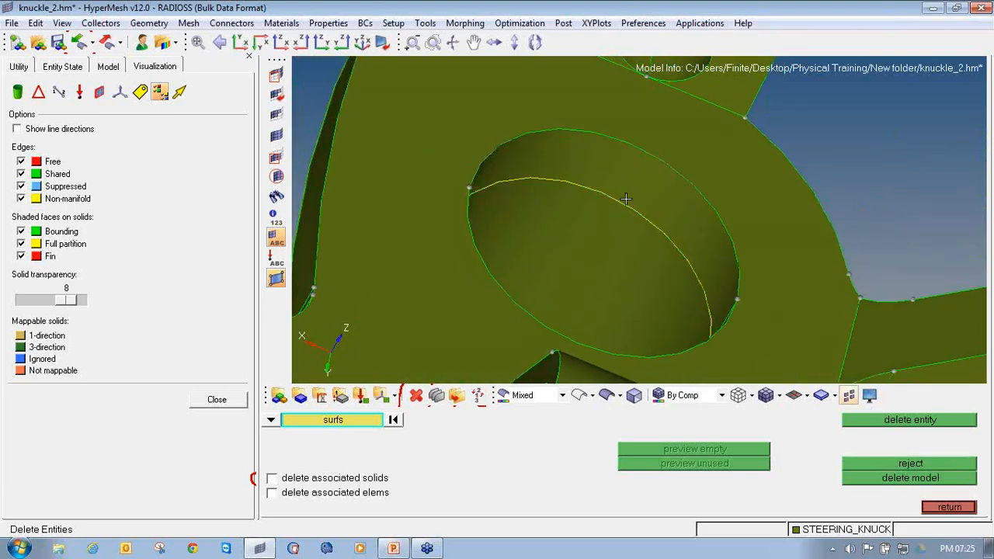
Step: Delete the duplicate surface overlapping the deeper part of the central bore's wall, bordered by the free and non-manifold edges
mouse_move(611, 243)
ctrl+mouse_down()
mouse_move(523, 246)
mouse_move(515, 267)
mouse_move(437, 269)
mouse_move(404, 246)
mouse_move(421, 249)
ctrl+mouse_up()
right_click(522, 247)
ctrl+right_drag(421, 248, 590, 271)
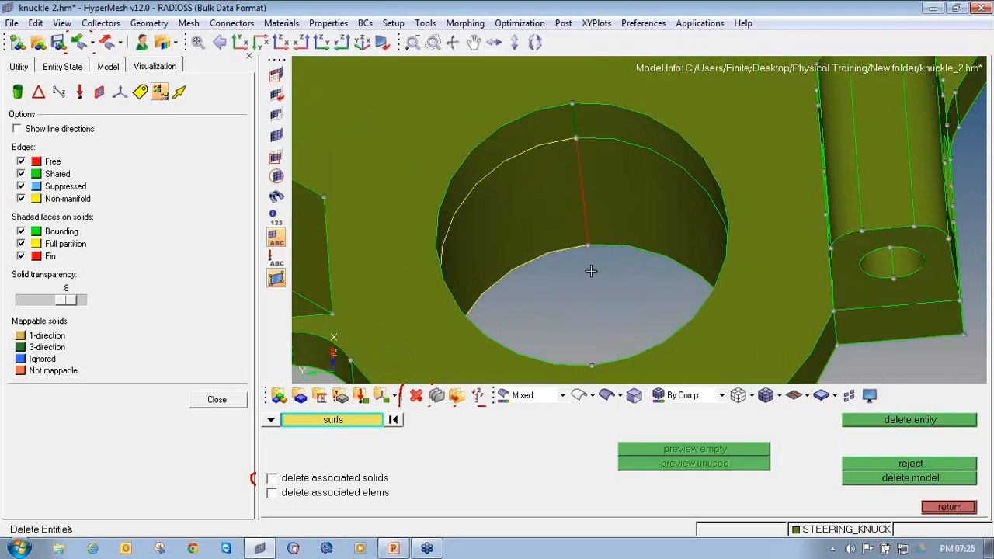
click(542, 219)
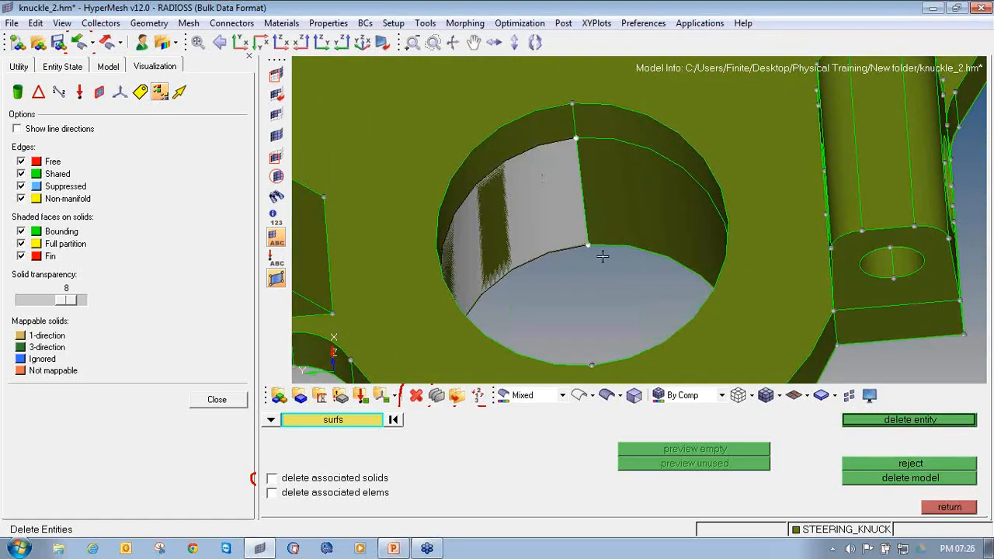
ctrl+drag(598, 256, 593, 287)
ctrl+drag(728, 373, 705, 313)
click(932, 424)
Step: Check the whole knuckle for remaining free or non-manifold edges in wireframe, restore the shaded view with all edges, and leave surface deletion
ctrl+drag(563, 189, 799, 162)
ctrl+middle_click(730, 167)
ctrl+drag(722, 148, 698, 185)
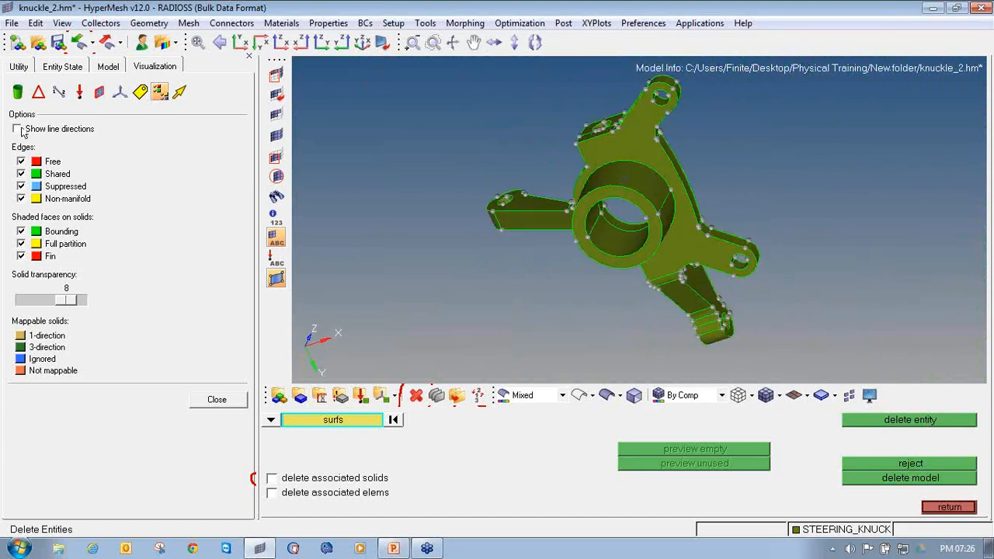
click(21, 174)
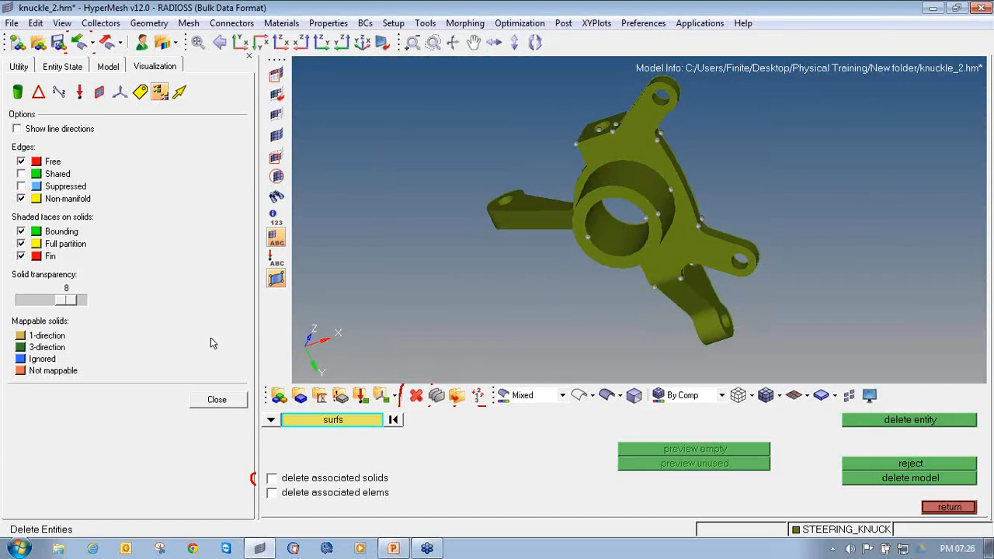
click(579, 396)
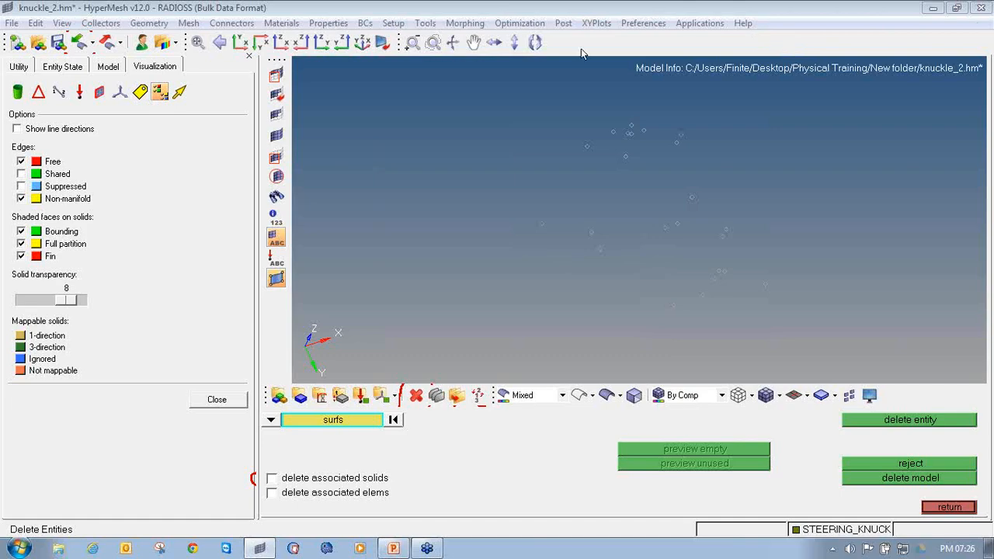
click(21, 174)
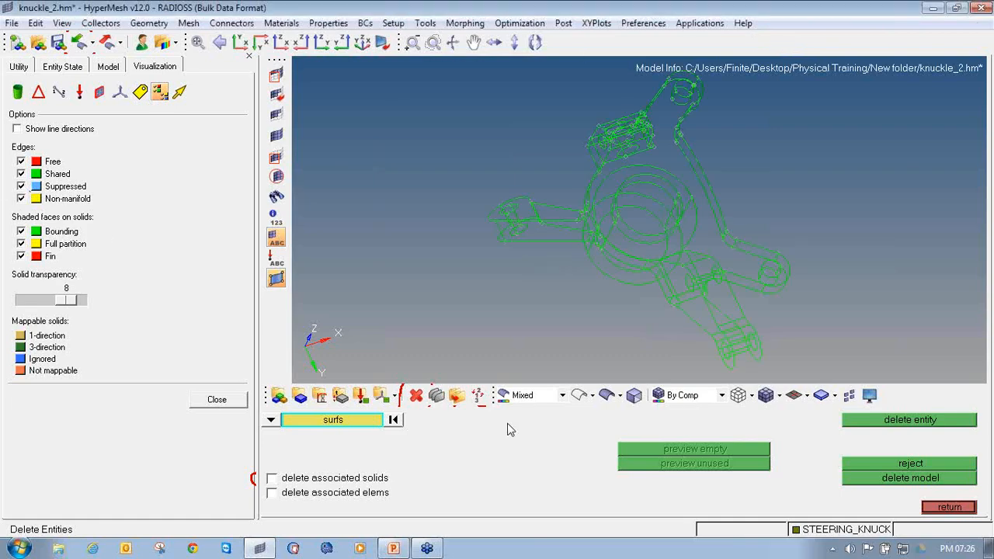
click(607, 395)
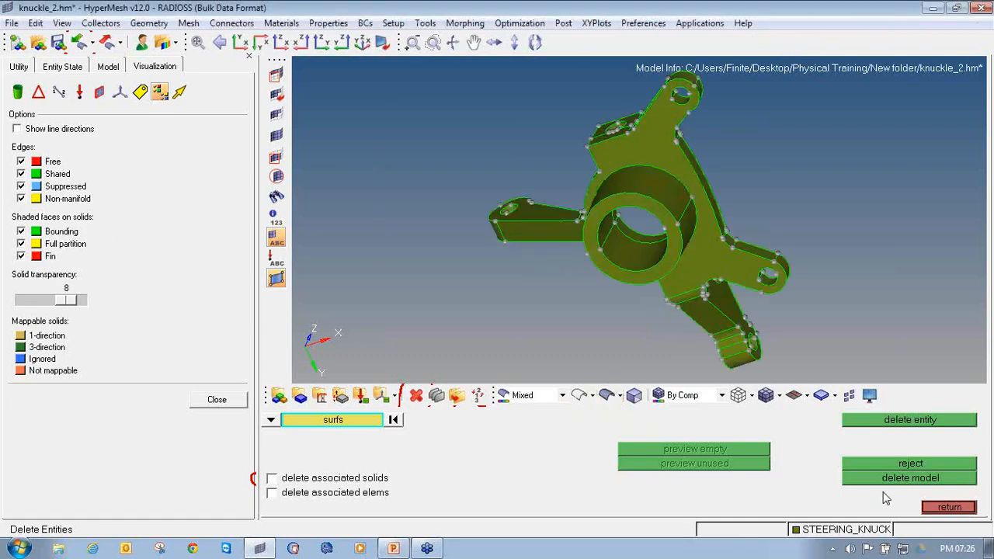
click(934, 509)
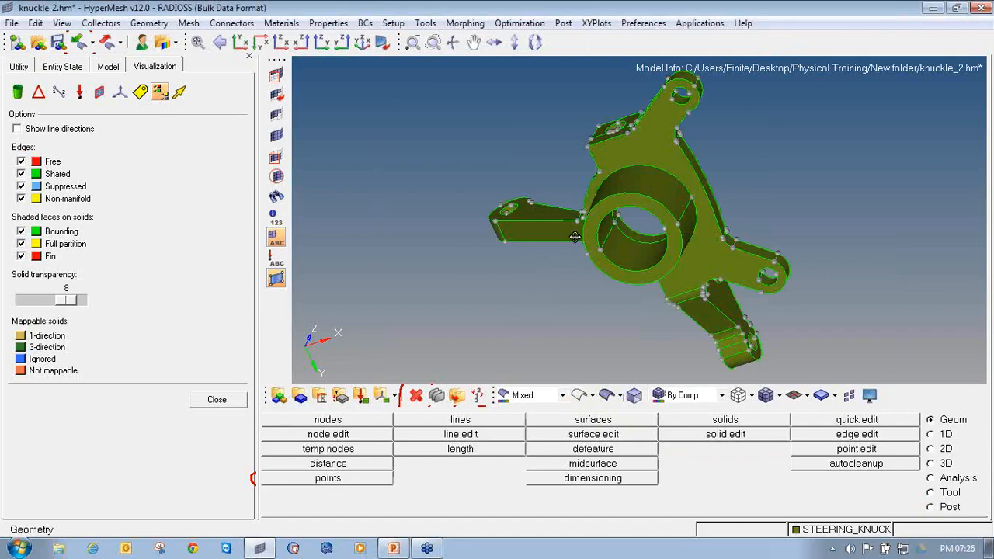
Step: Examine the fillets, arm junctions and holes around the hub for sharp corners and narrow faces
ctrl+drag(575, 236, 652, 222)
scroll(655, 220, up, 5)
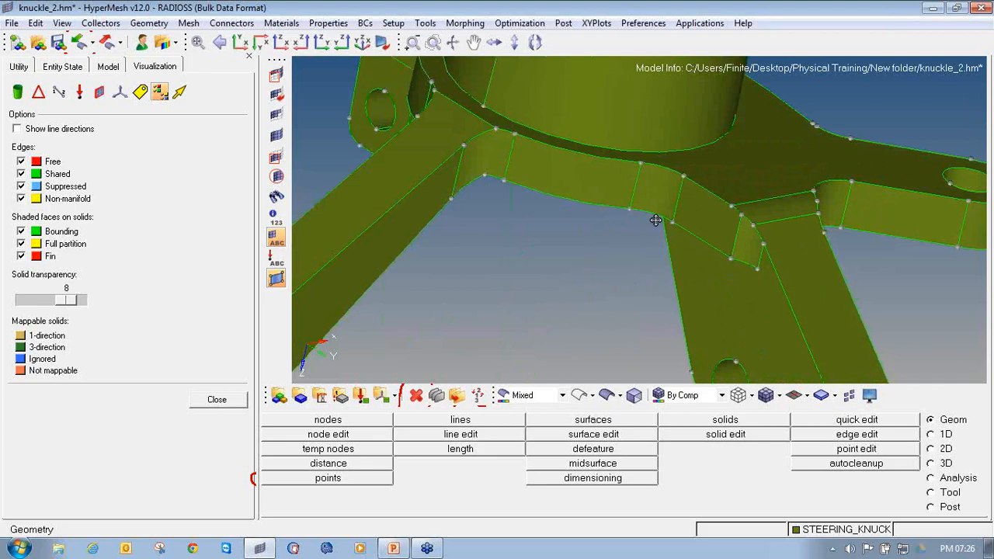
scroll(655, 221, up, 3)
scroll(699, 256, up, 2)
scroll(383, 121, up, 3)
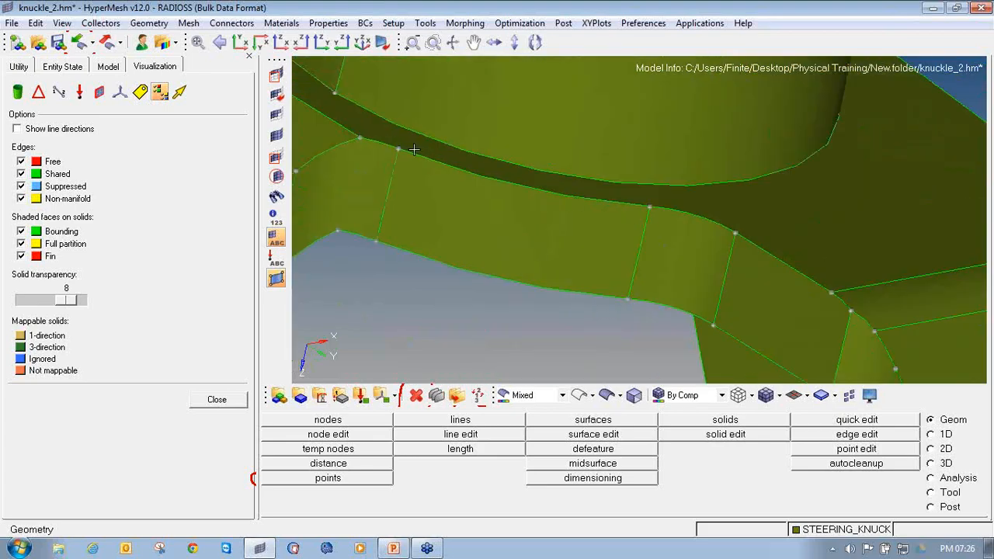
ctrl+drag(397, 223, 666, 233)
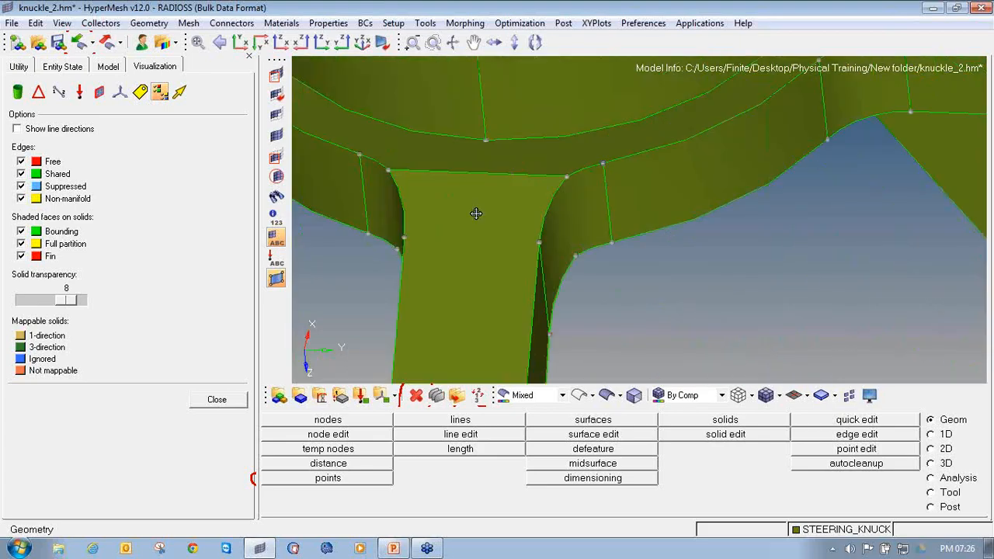
ctrl+drag(476, 212, 714, 254)
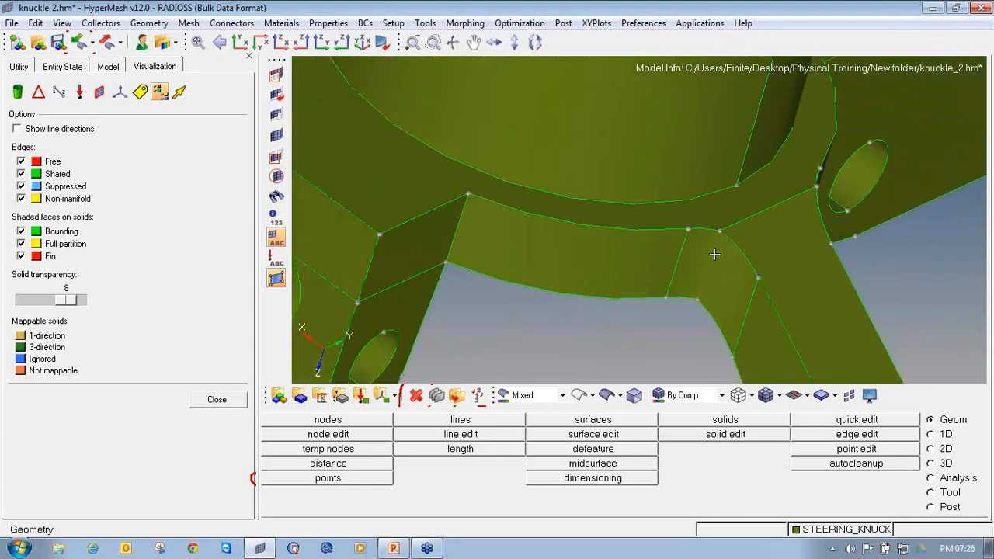
scroll(714, 254, down, 3)
ctrl+drag(590, 241, 717, 250)
scroll(512, 235, up, 3)
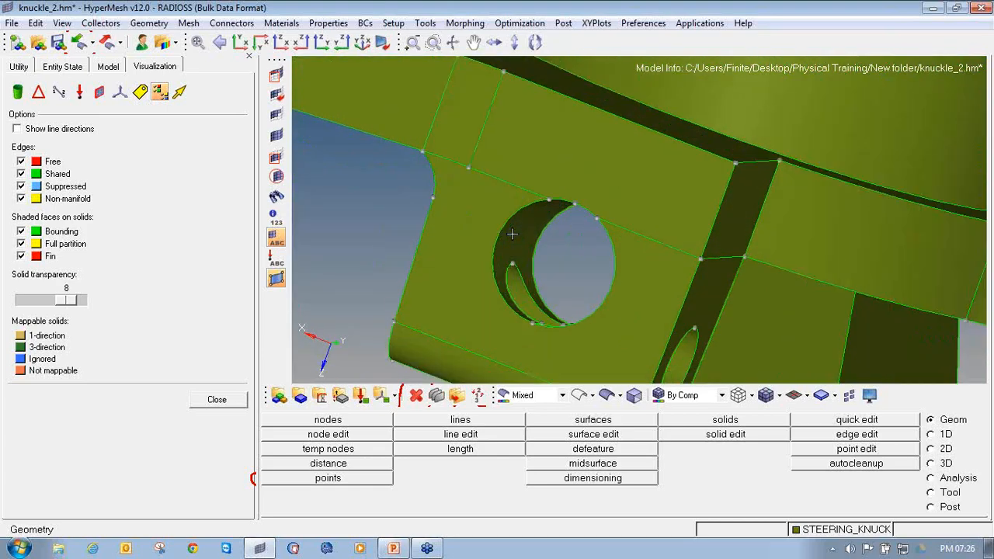
ctrl+drag(511, 234, 567, 155)
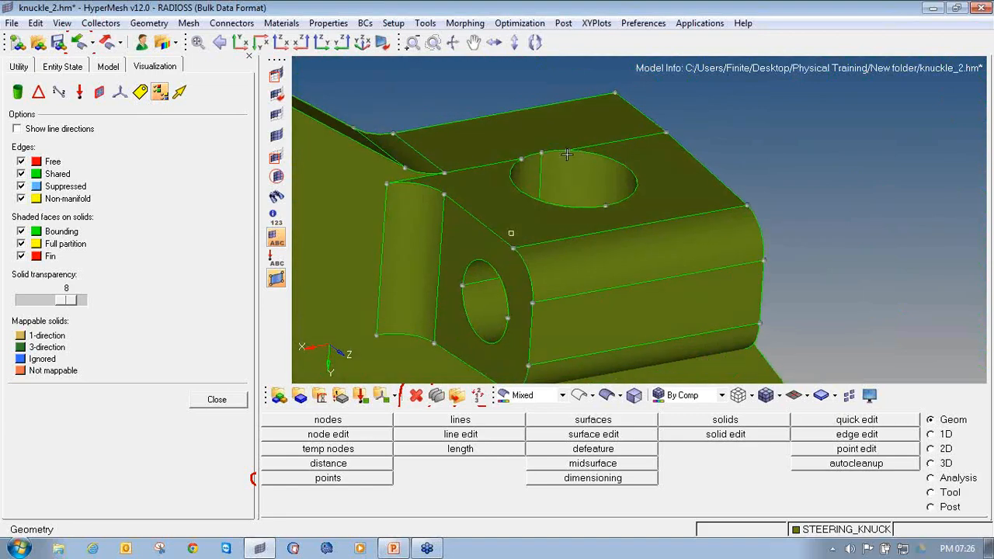
ctrl+drag(392, 171, 554, 272)
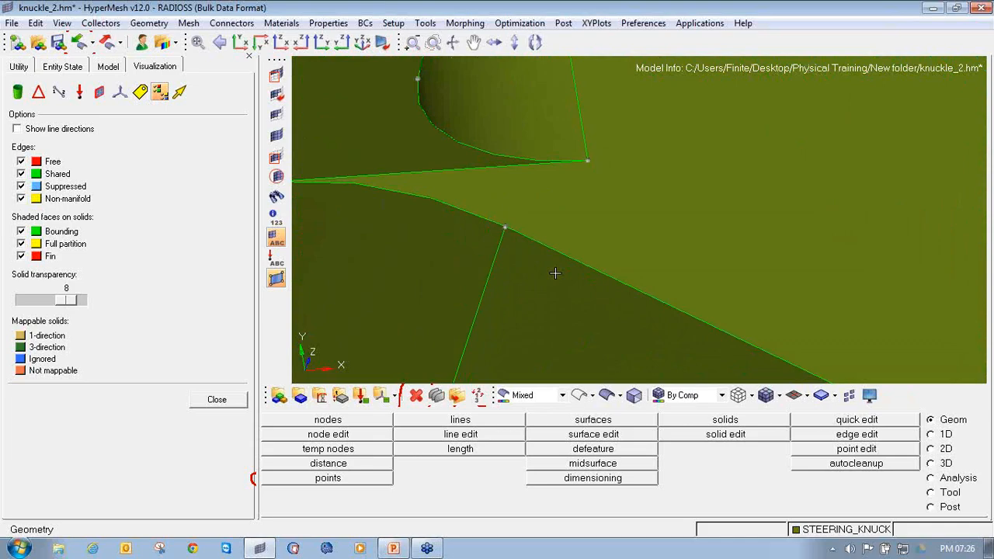
Step: Split the surfaces at the block's narrow fillet corner, joining the two fillets' end points with two node-to-node splits in Quick Edit
key(F11)
ctrl+right_drag(413, 247, 527, 218)
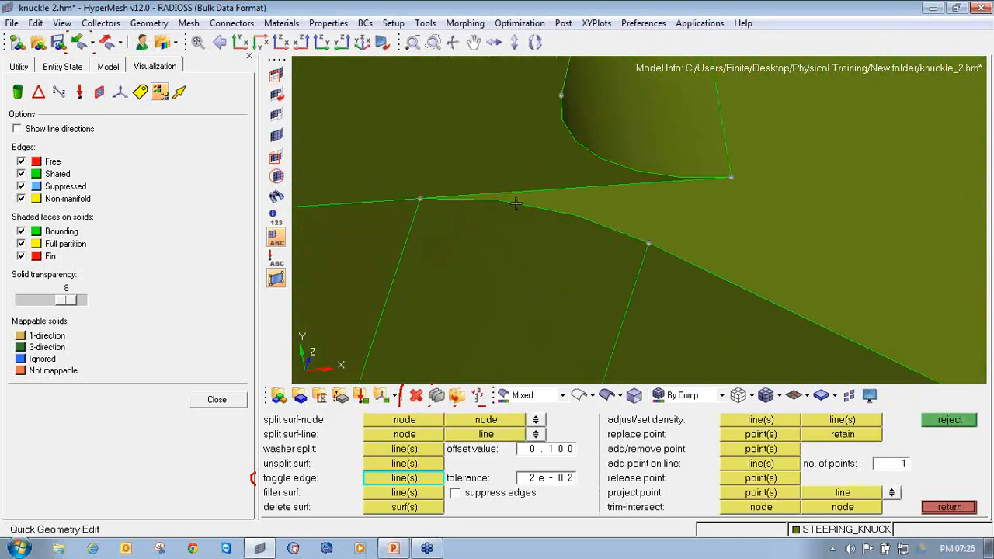
ctrl+drag(503, 202, 532, 249)
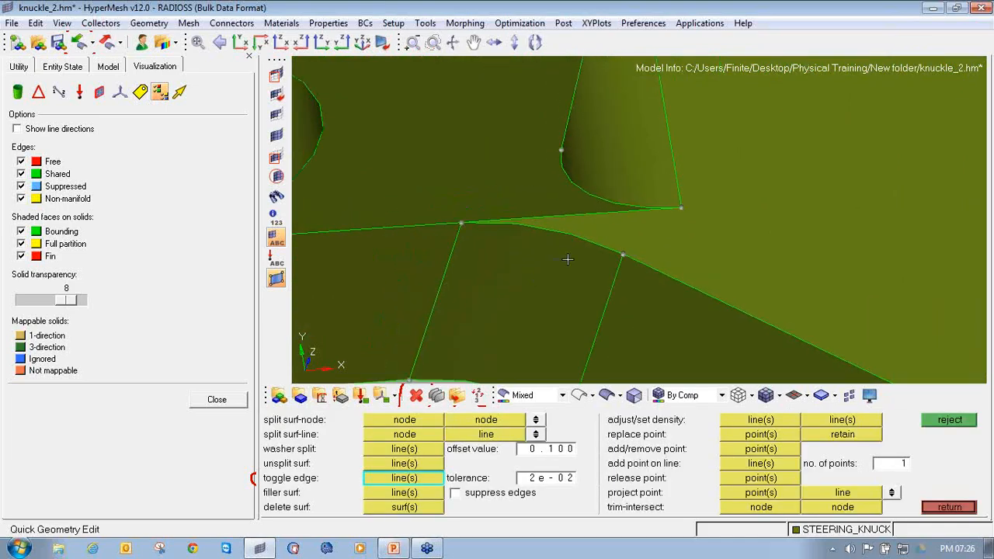
ctrl+drag(576, 198, 559, 169)
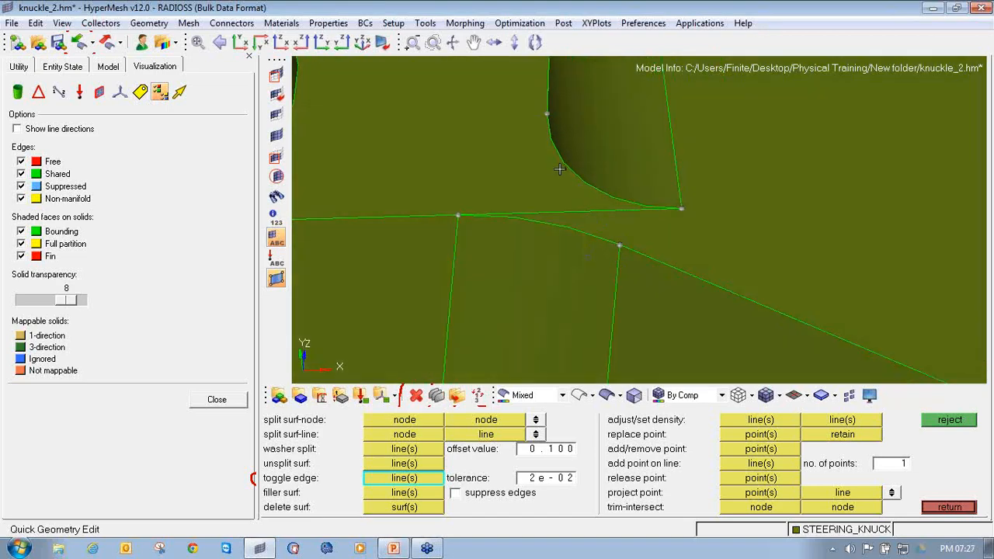
click(412, 420)
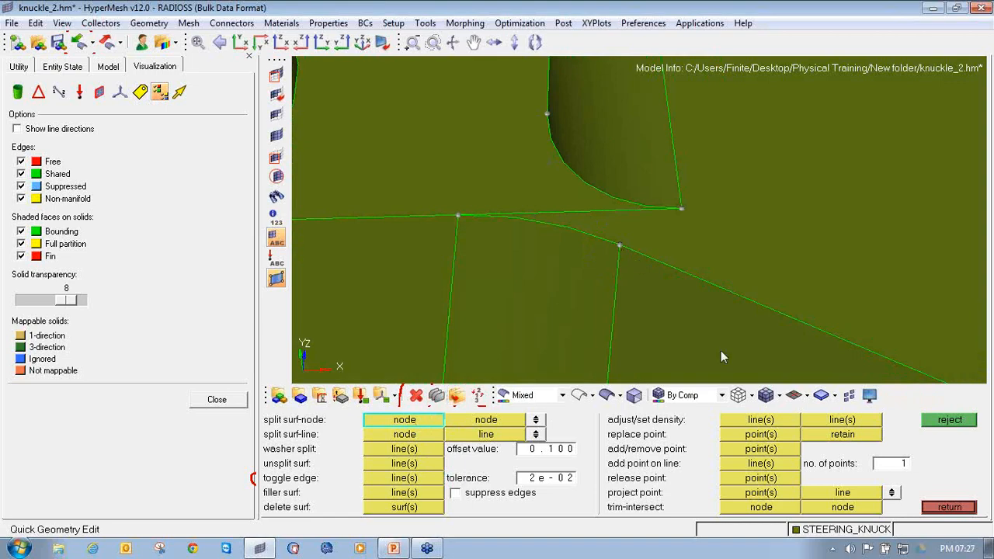
click(949, 506)
click(895, 423)
click(619, 245)
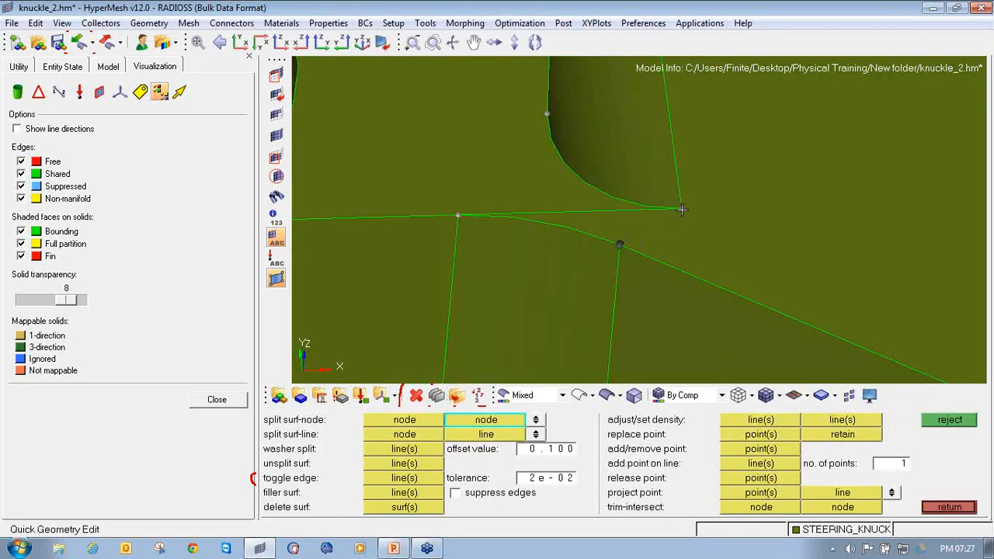
click(681, 209)
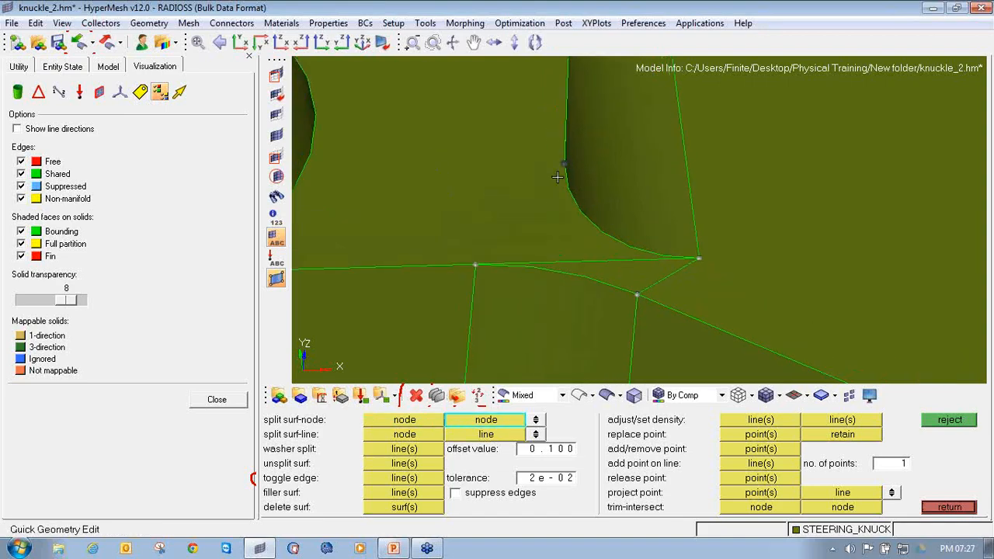
click(481, 259)
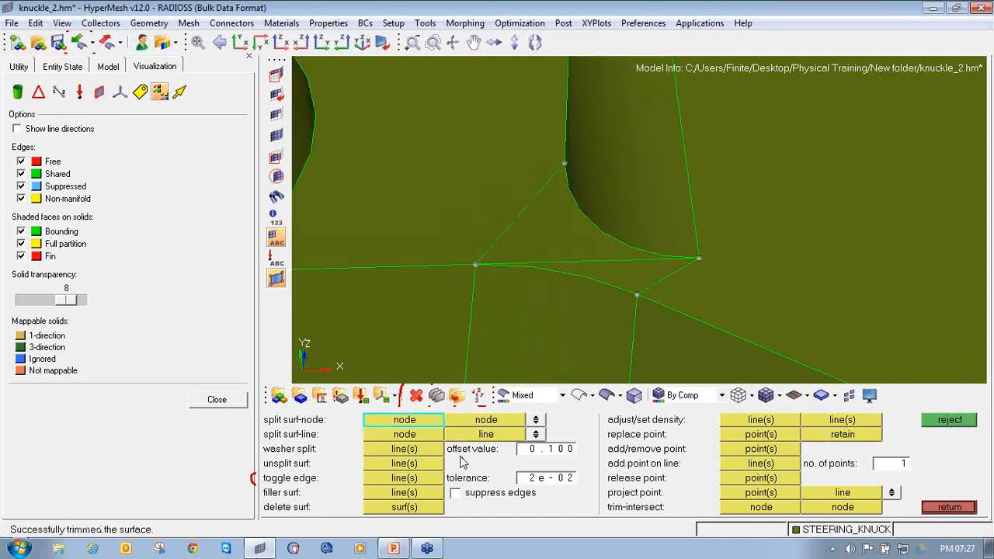
Step: Suppress the two curved fillet edges beside the new splits with toggle edge
click(435, 482)
click(589, 276)
click(613, 243)
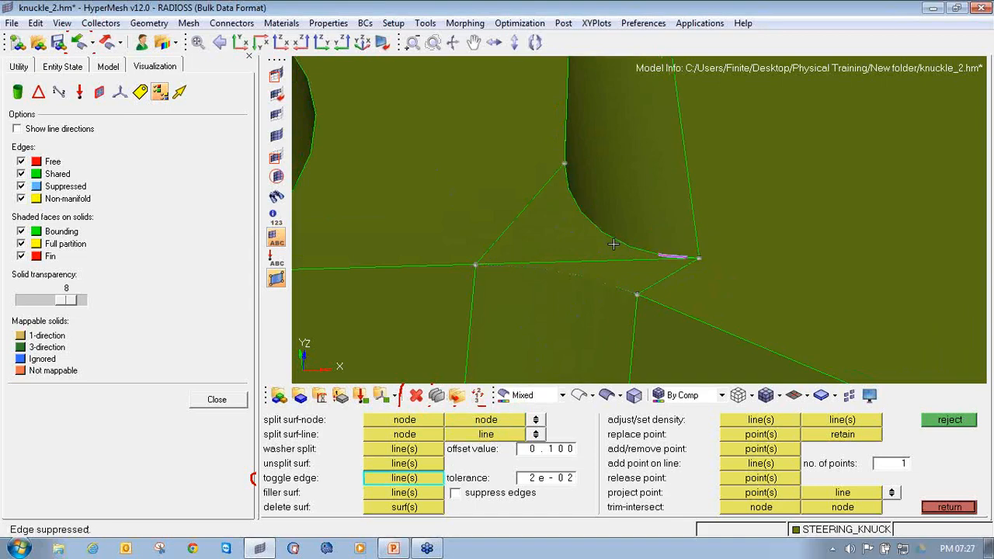
ctrl+drag(614, 243, 710, 314)
ctrl+drag(645, 326, 584, 319)
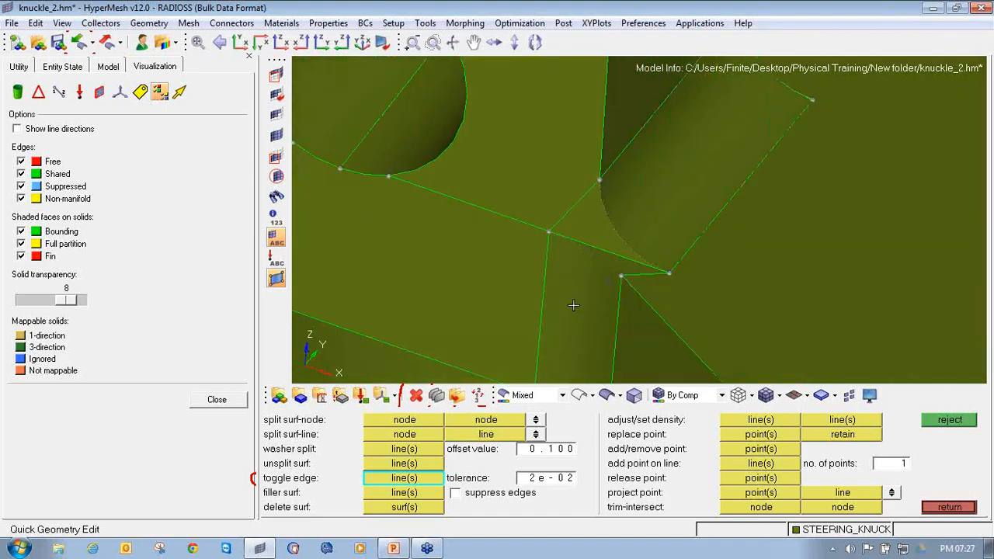
ctrl+drag(701, 156, 692, 320)
scroll(692, 320, up, 5)
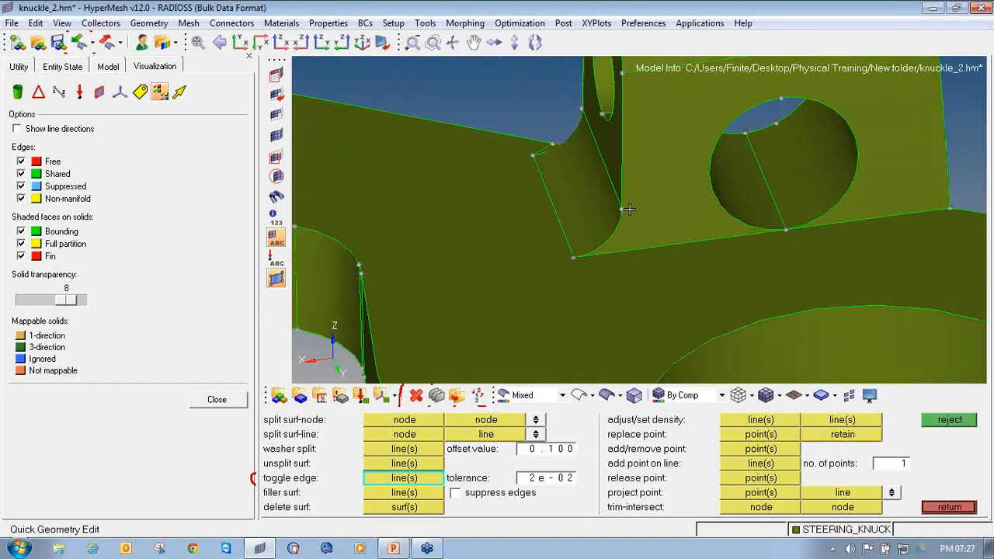
Step: Split the block face node-to-node from the fillet's end point to the base edge and suppress the curved fillet edge
click(435, 434)
click(617, 208)
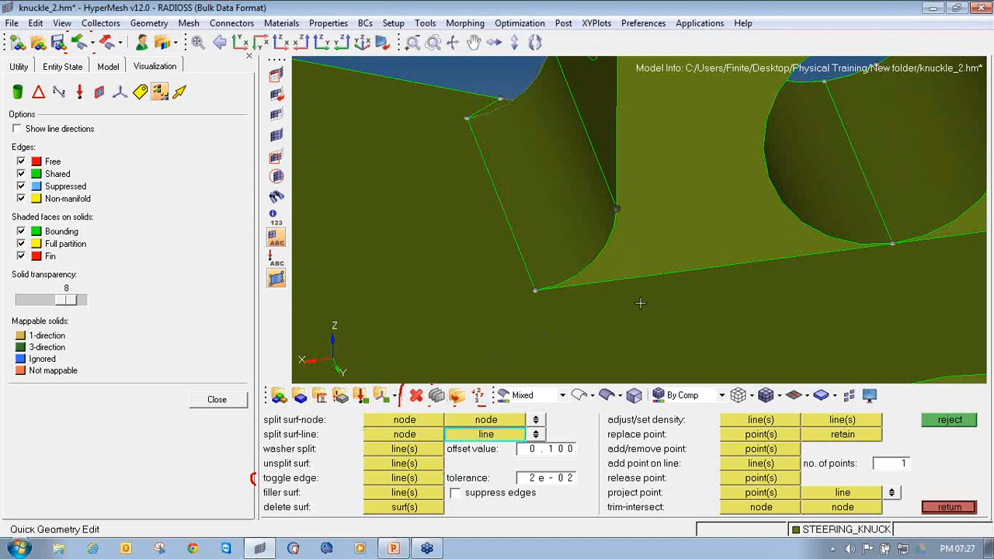
scroll(632, 301, up, 3)
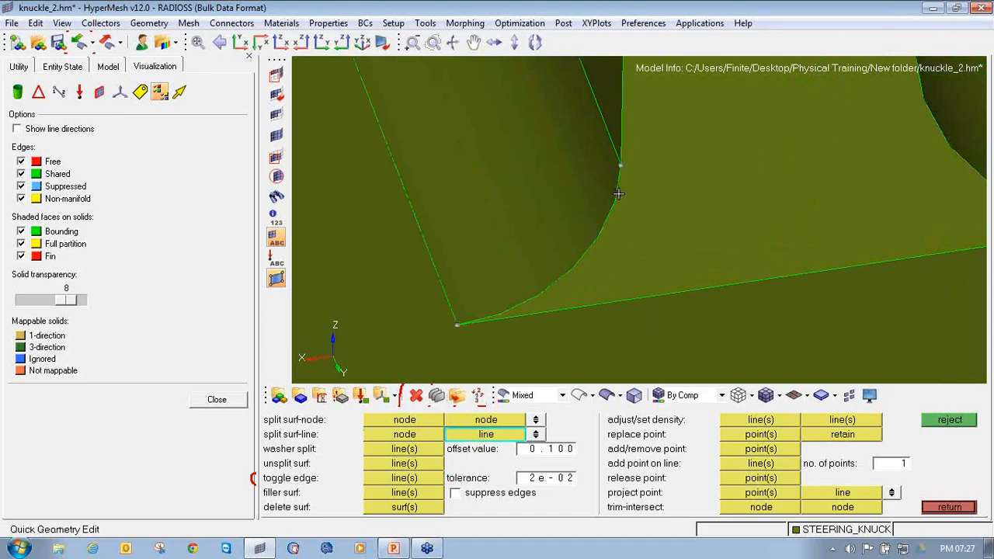
click(589, 232)
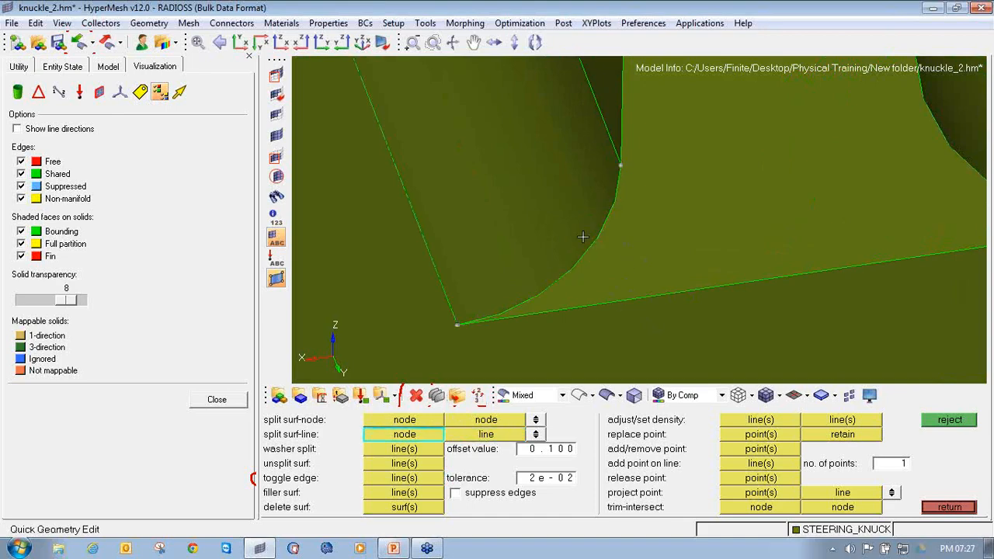
click(441, 419)
click(621, 165)
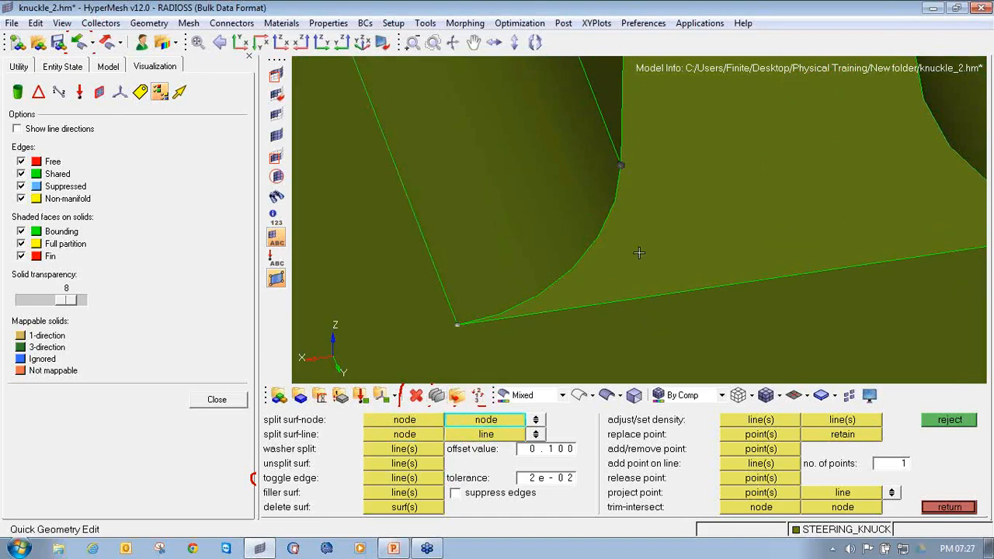
click(661, 295)
click(405, 479)
click(565, 272)
Step: Suppress one edge of the narrow strip at each end of the long side wall between the two arms
ctrl+drag(565, 272, 453, 278)
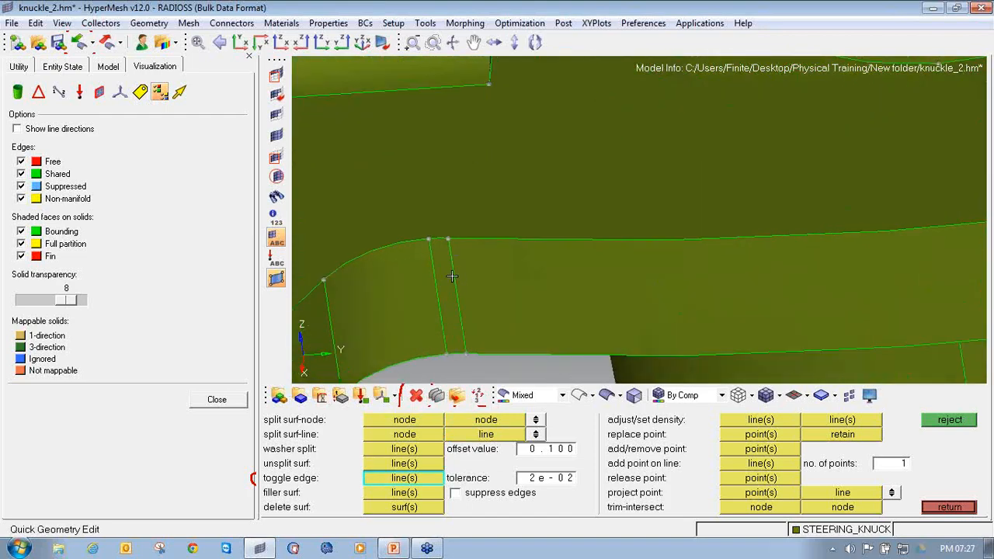
click(448, 290)
scroll(448, 290, down, 2)
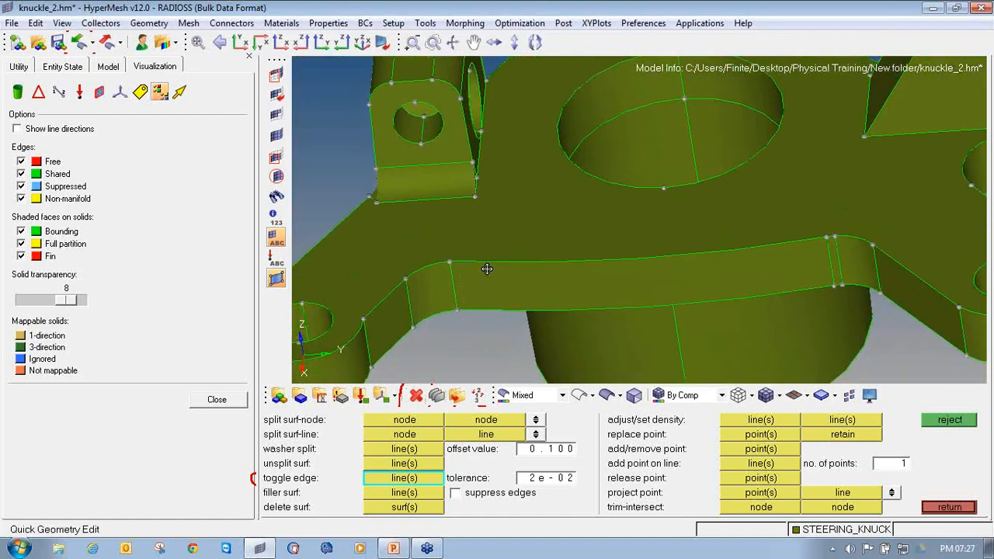
scroll(643, 185, up, 4)
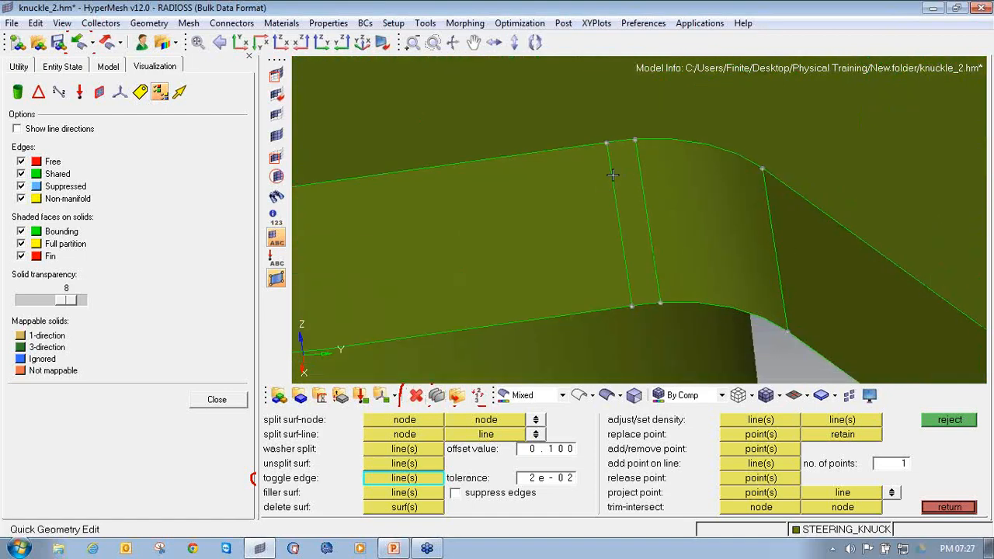
click(607, 181)
scroll(607, 182, down, 4)
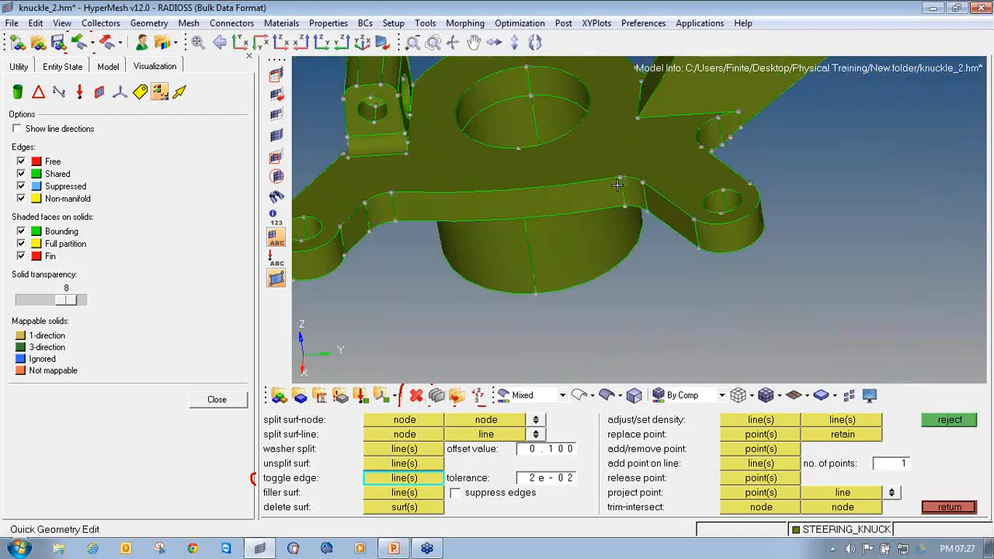
Step: Examine the block's hole and the place where it touches the base edge for sharp corners
ctrl+drag(530, 253, 504, 236)
scroll(698, 243, up, 4)
scroll(697, 257, down, 3)
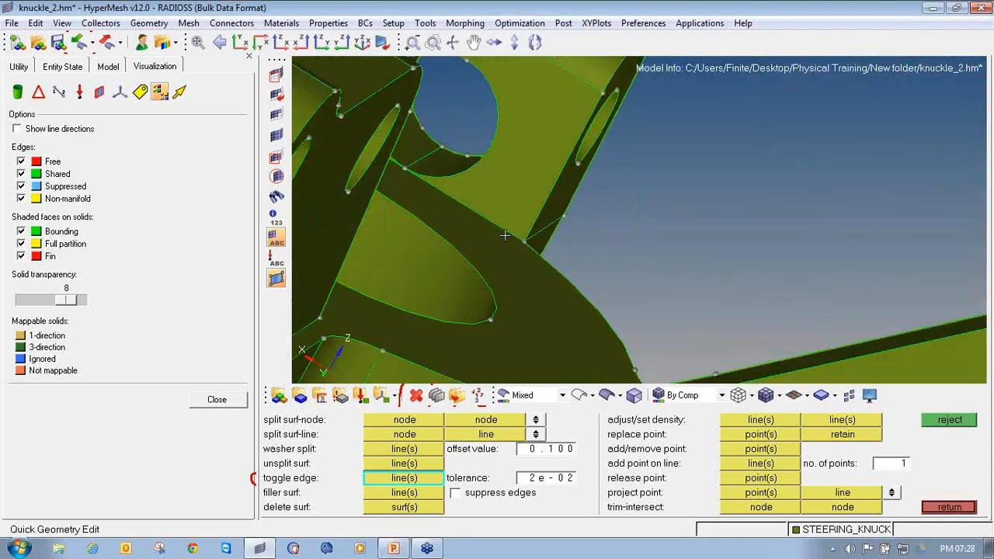
ctrl+drag(298, 243, 290, 295)
ctrl+drag(368, 299, 475, 370)
ctrl+scroll(439, 266, up, 3)
ctrl+right_drag(455, 270, 620, 227)
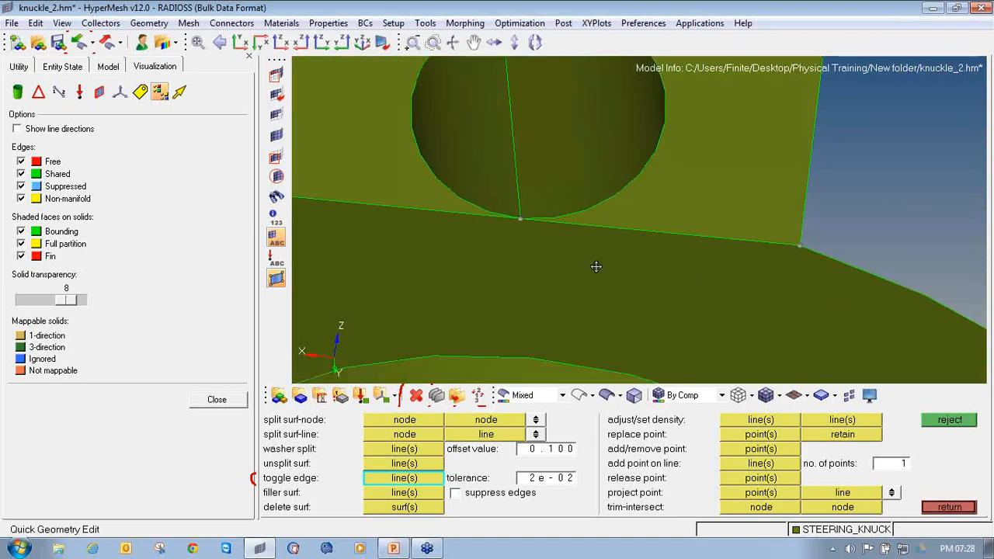
ctrl+scroll(521, 285, up, 1)
ctrl+scroll(517, 289, up, 1)
ctrl+scroll(517, 289, down, 3)
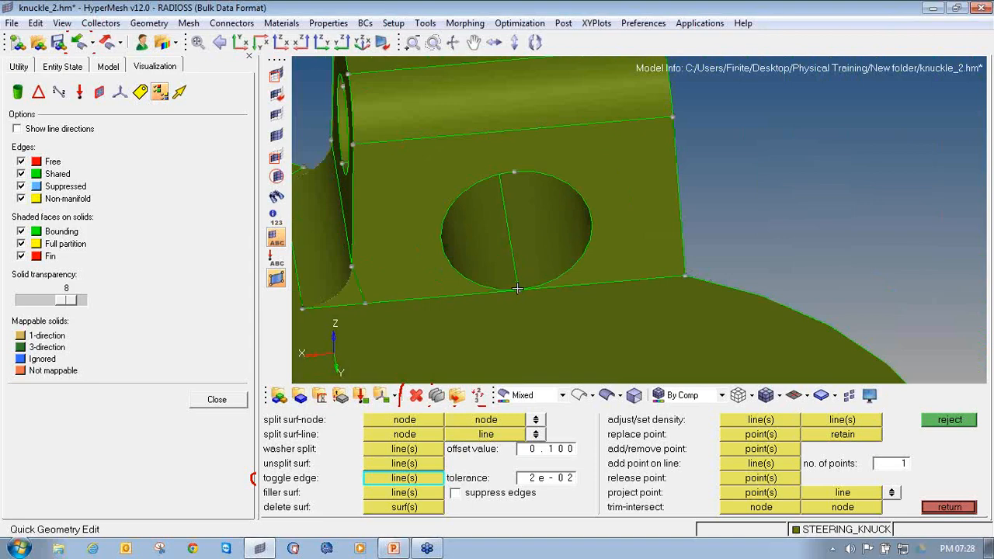
ctrl+scroll(567, 293, down, 2)
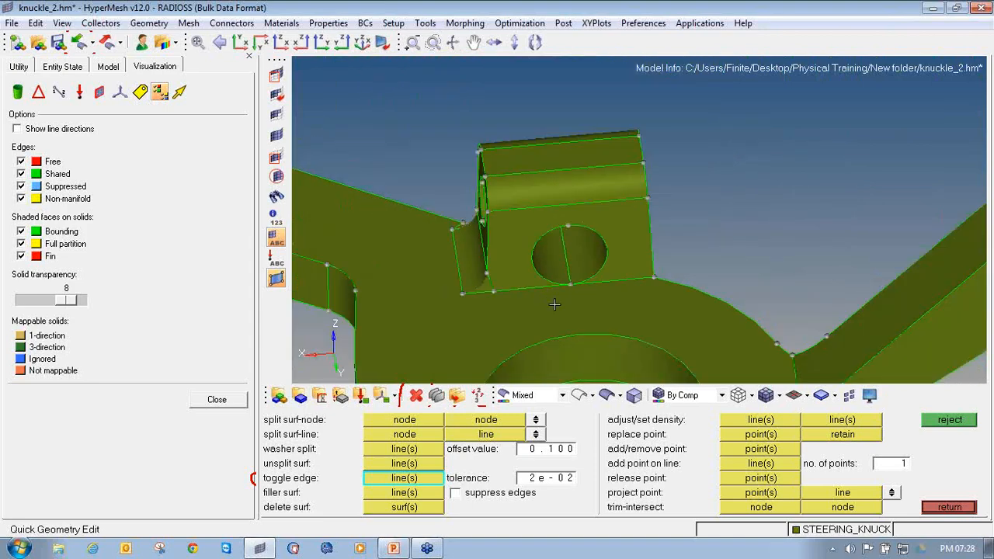
Step: Suppress the base edge between the block's hole and the adjacent fillet corner on the reverse side with toggle edge
ctrl+drag(554, 304, 522, 351)
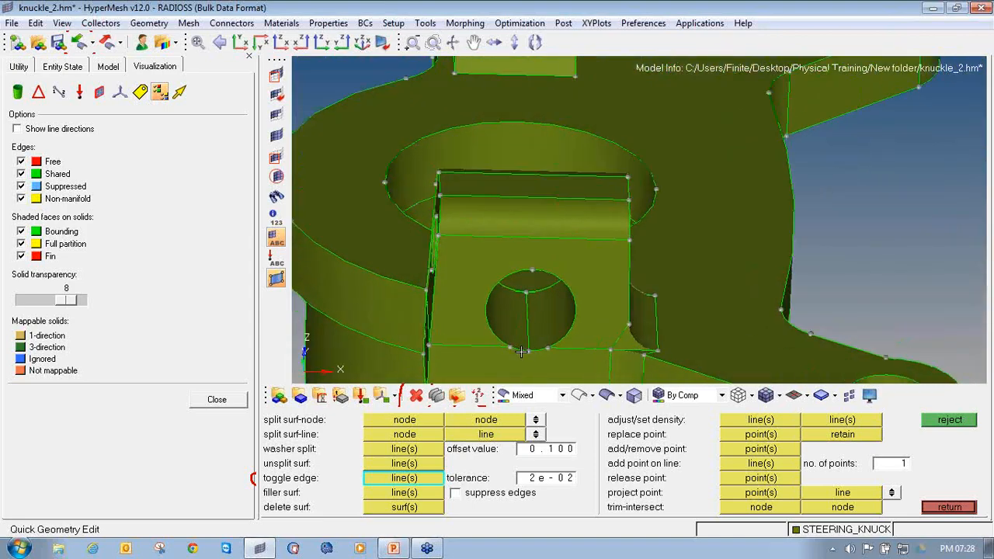
ctrl+scroll(539, 282, up, 3)
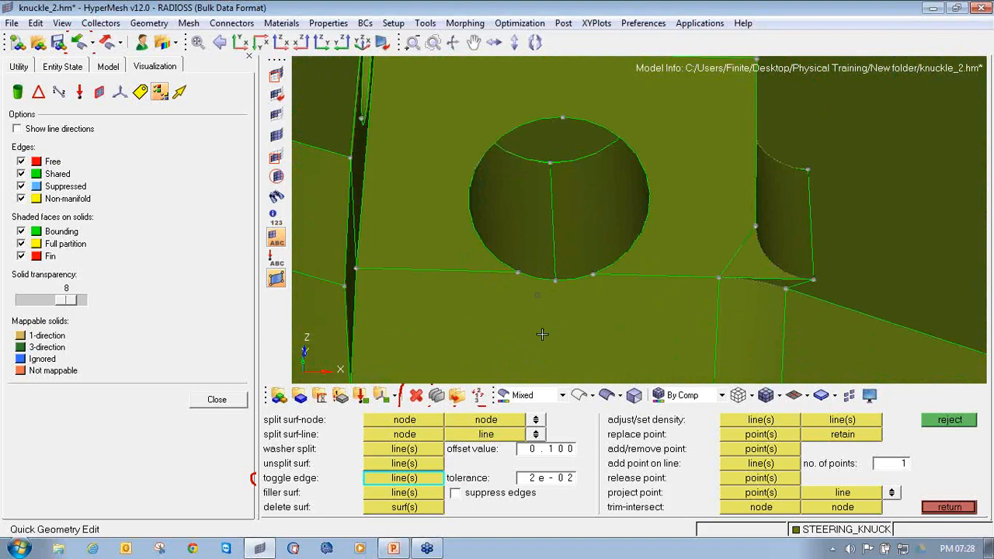
click(633, 276)
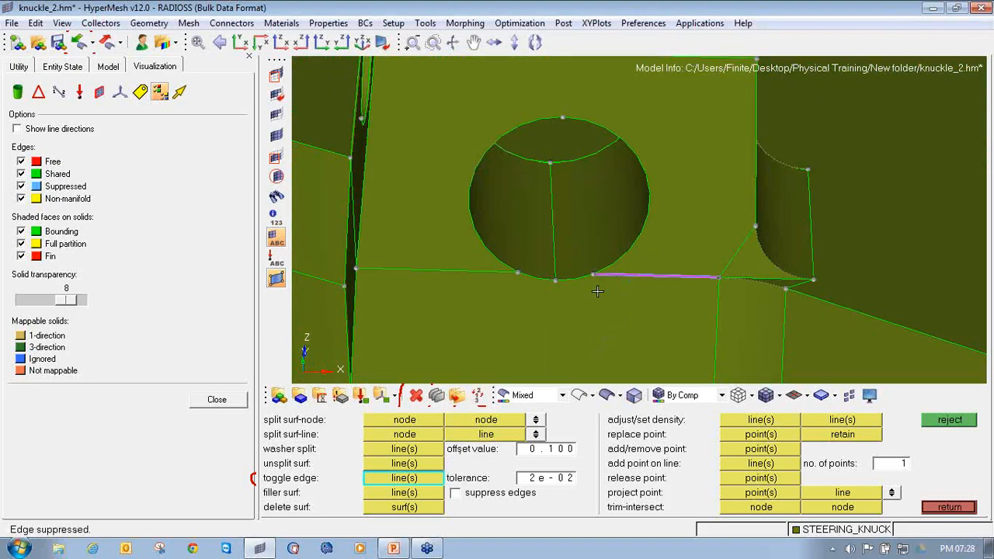
Step: Split the block face beside the hole, from the hole's rim to the base edge, with a node-to-line split
ctrl+scroll(458, 272, down, 2)
mouse_move(480, 312)
ctrl+mouse_down()
mouse_move(554, 317)
mouse_move(364, 322)
mouse_move(495, 329)
mouse_move(294, 311)
ctrl+mouse_up()
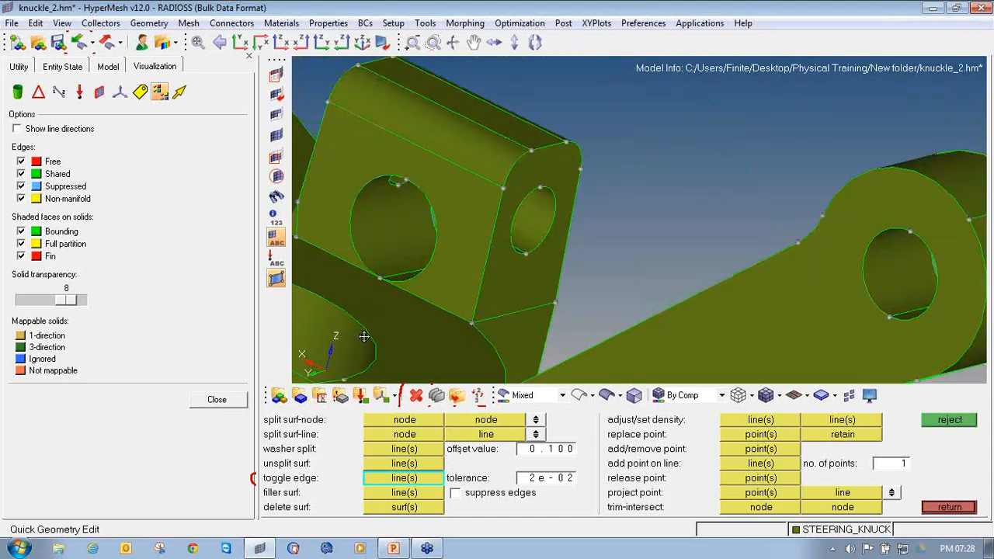
ctrl+drag(364, 337, 435, 342)
ctrl+scroll(435, 341, up, 3)
click(421, 435)
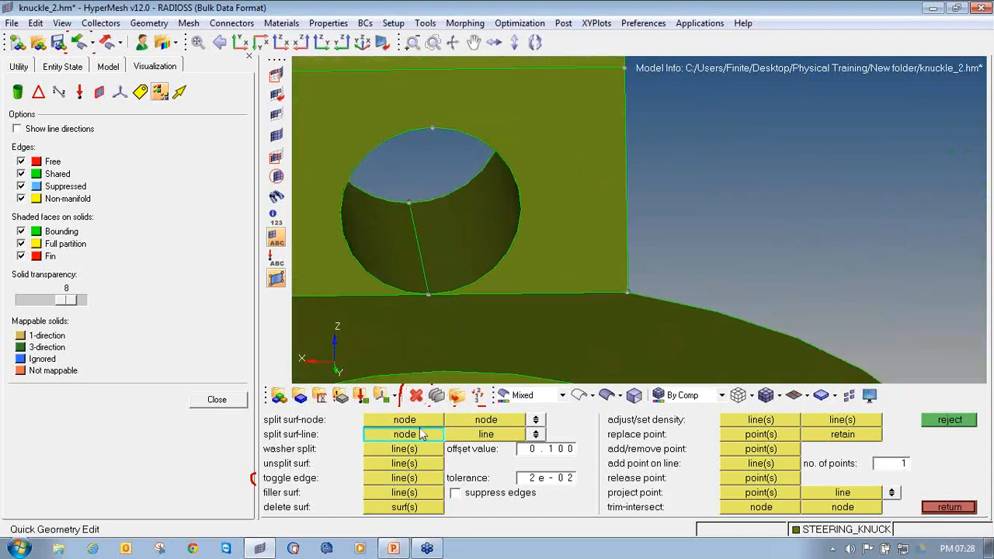
click(512, 250)
click(509, 293)
Step: Try node-to-line splits from the hole's rim to the base edge on the fillet side of the hole
ctrl+right_drag(345, 259, 489, 258)
click(489, 258)
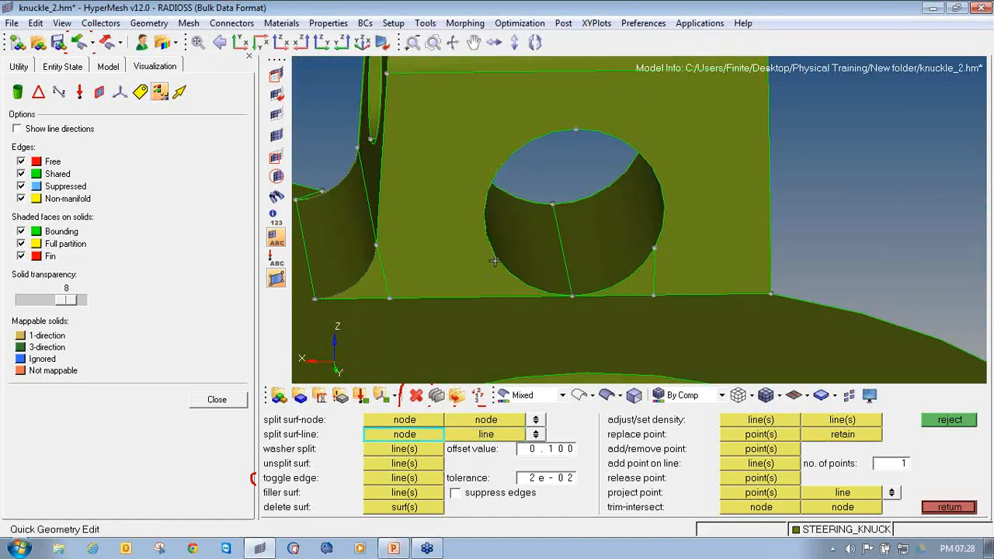
click(497, 291)
ctrl+right_drag(505, 251, 387, 218)
click(390, 232)
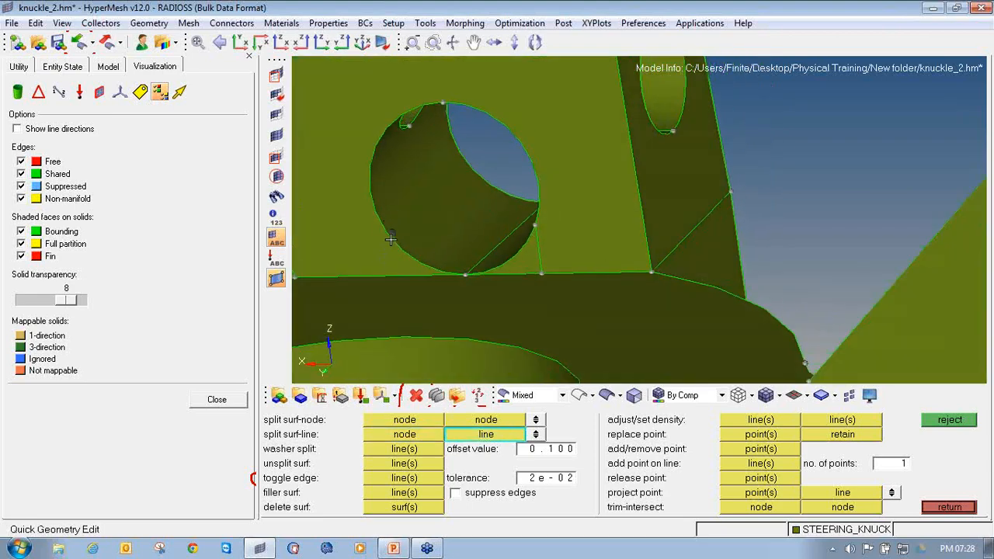
click(396, 275)
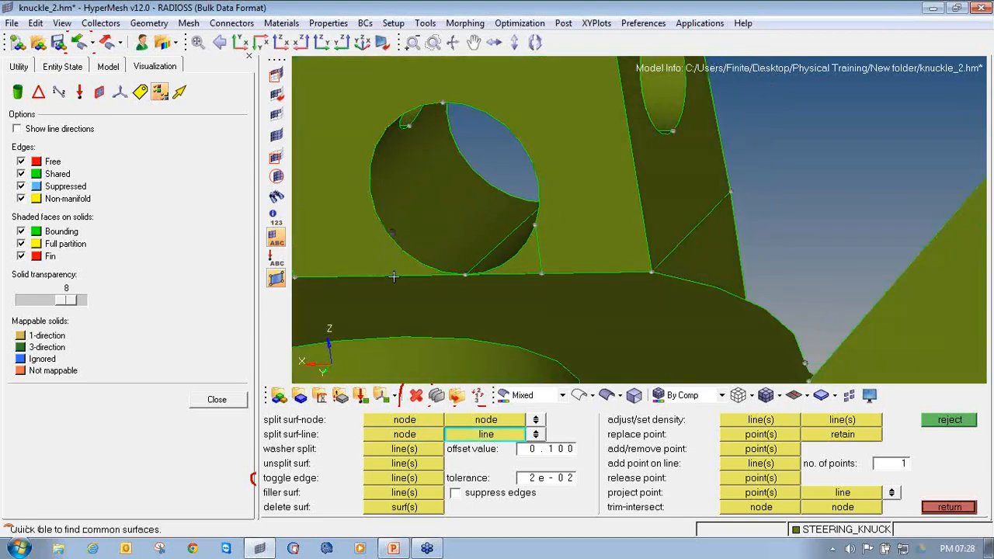
click(391, 275)
click(384, 233)
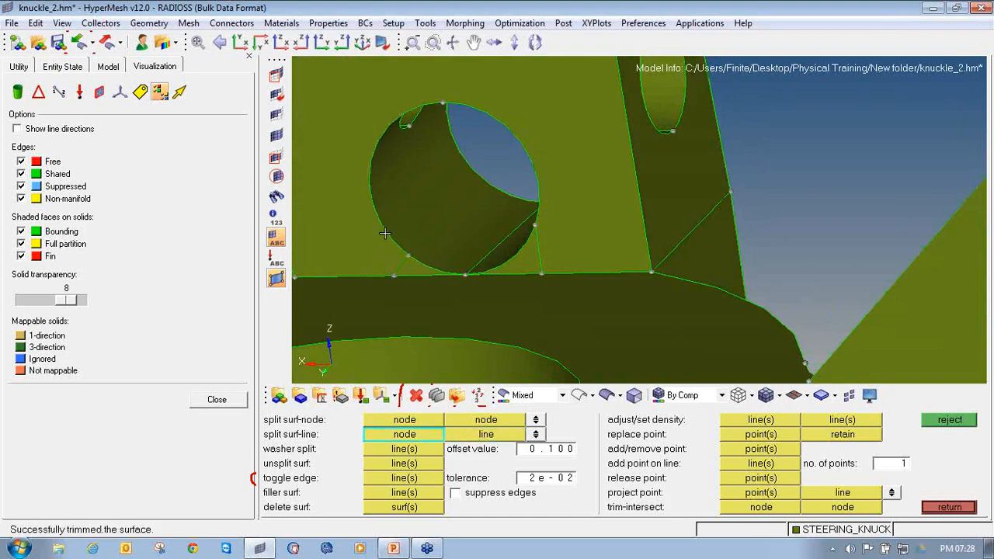
click(932, 423)
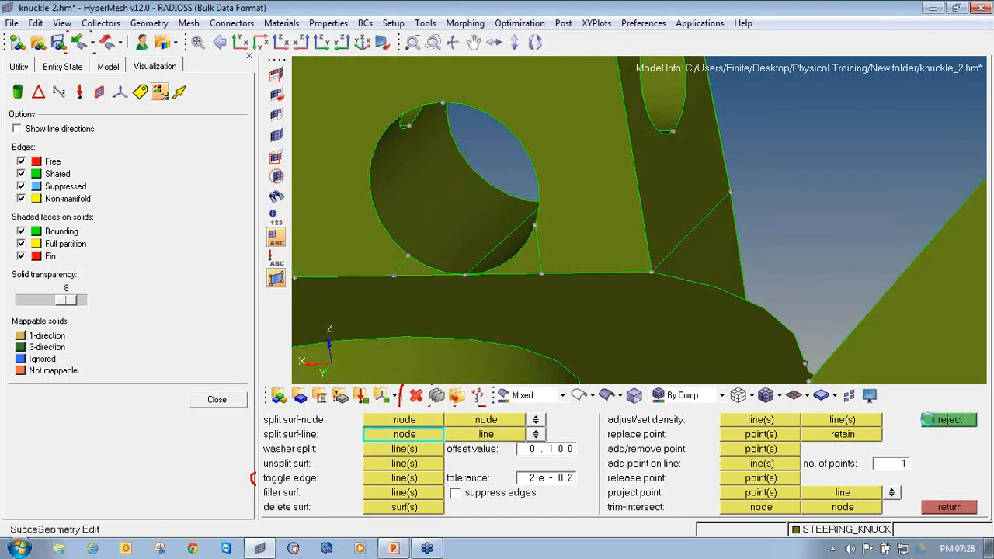
click(378, 275)
click(376, 219)
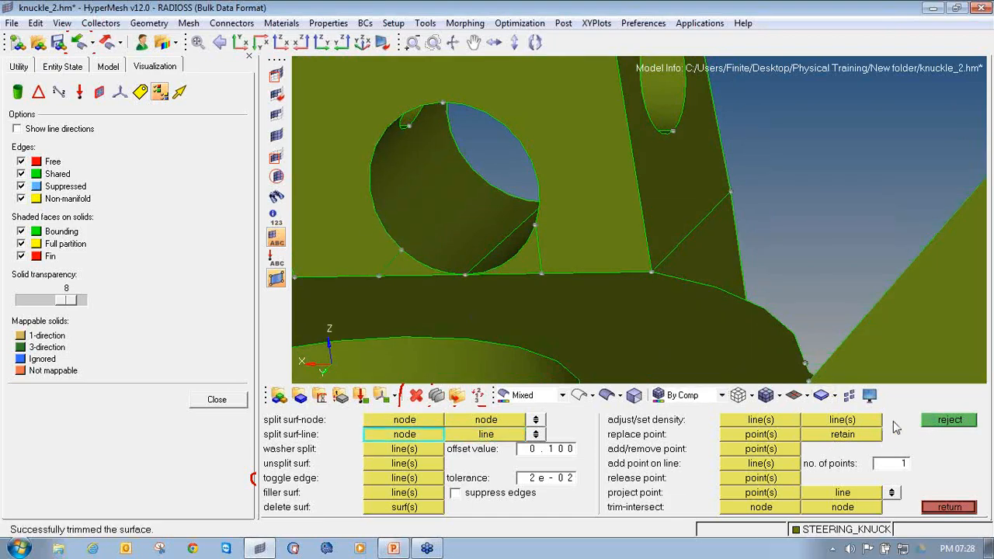
Step: Split the block face on the fillet side of the hole with a node-to-node split between base edge and rim
click(518, 434)
click(379, 420)
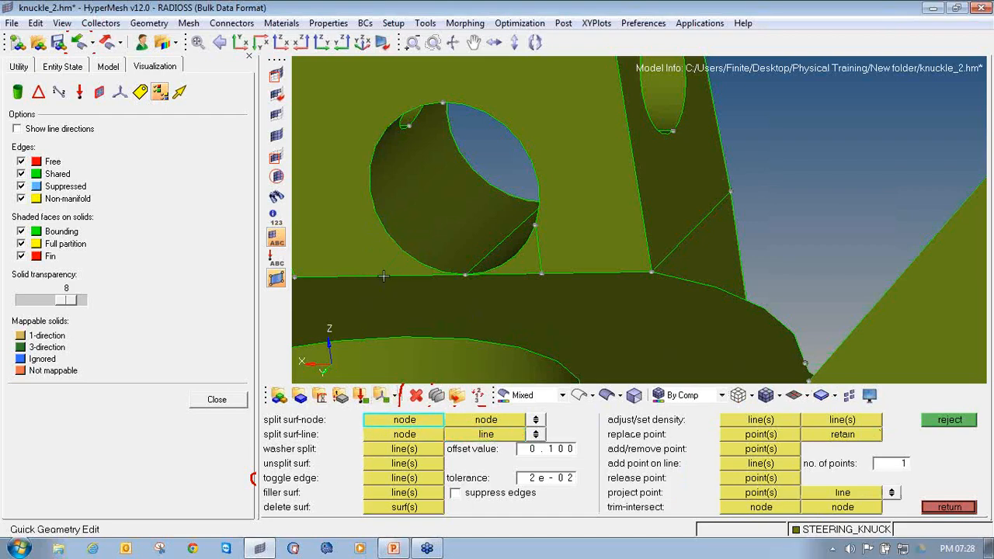
click(379, 276)
click(379, 217)
Step: Split the flat hub face from both new base-edge points to the large bore's rim with node-to-line splits
ctrl+drag(388, 243, 513, 166)
click(426, 434)
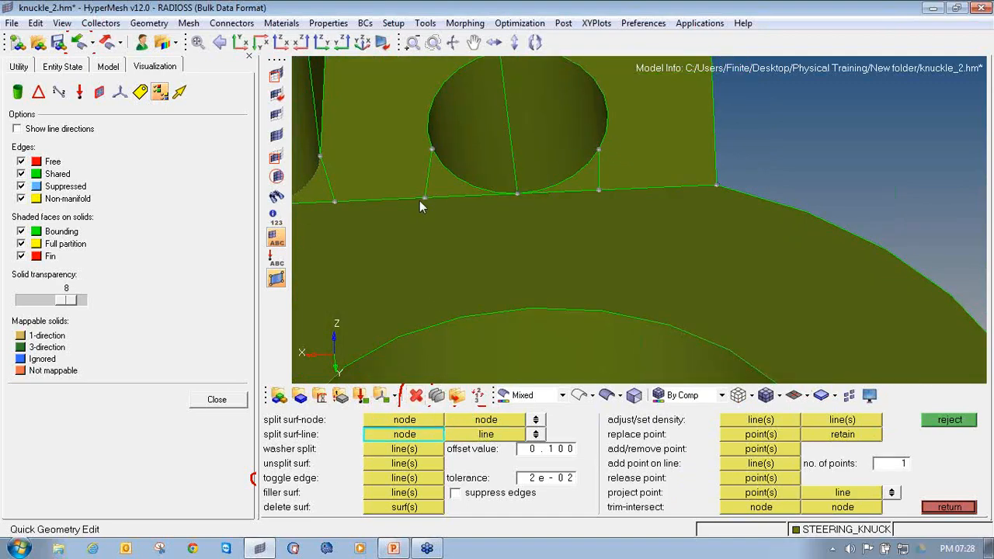
click(424, 198)
click(441, 320)
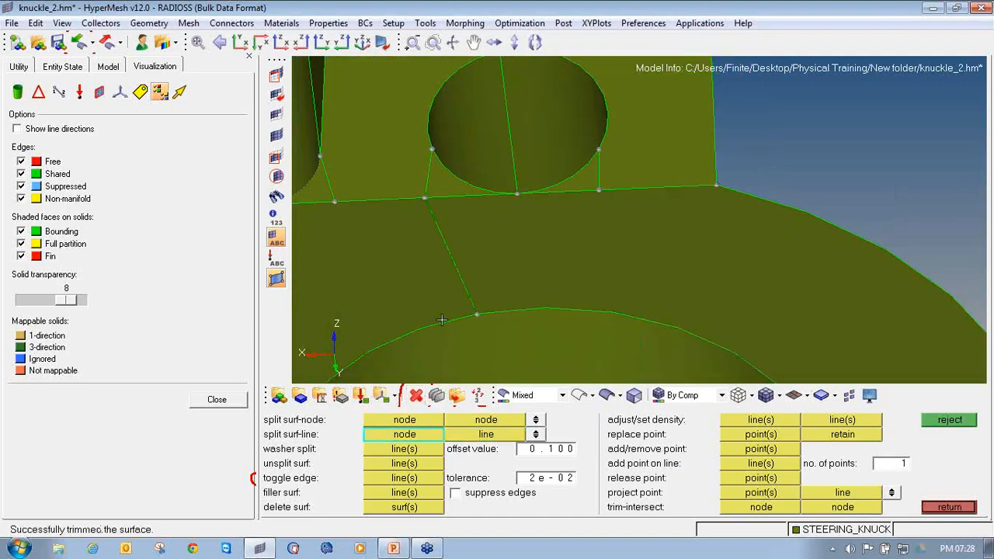
click(600, 190)
click(584, 308)
Step: Suppress the base edge segments touching the hole between the two new splits with toggle edge
ctrl+right_drag(465, 234, 465, 271)
ctrl+scroll(455, 229, up, 2)
click(419, 481)
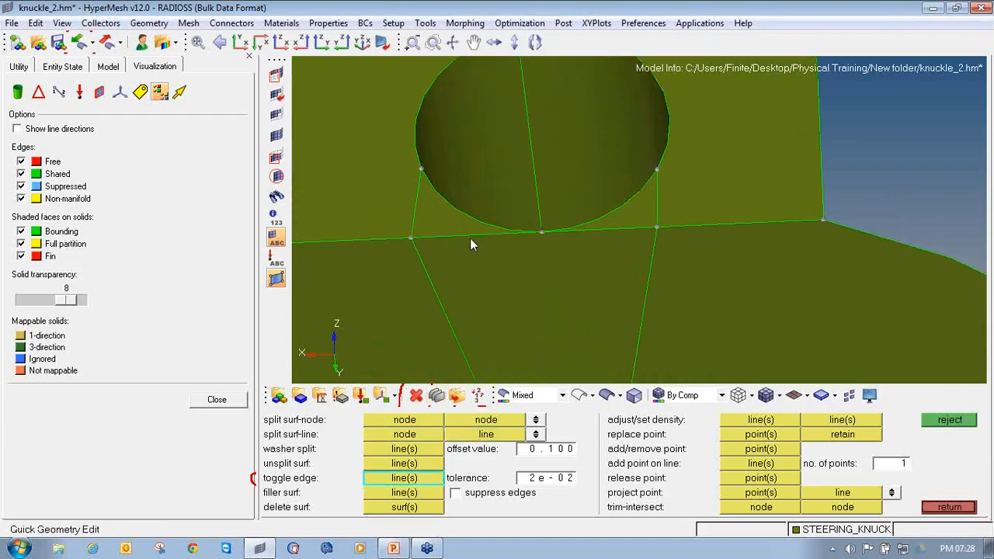
click(579, 231)
Step: Examine the area around the hole, the suppressed base edge and the new splits down to the large bore
ctrl+scroll(587, 232, down, 2)
mouse_move(570, 306)
ctrl+mouse_down()
mouse_move(533, 280)
mouse_move(549, 292)
ctrl+mouse_up()
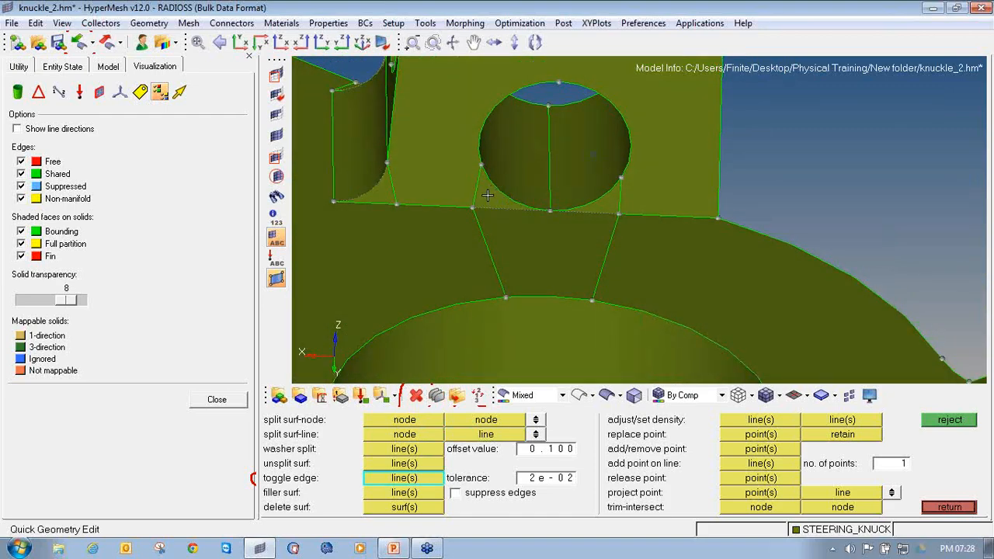
ctrl+scroll(487, 195, up, 2)
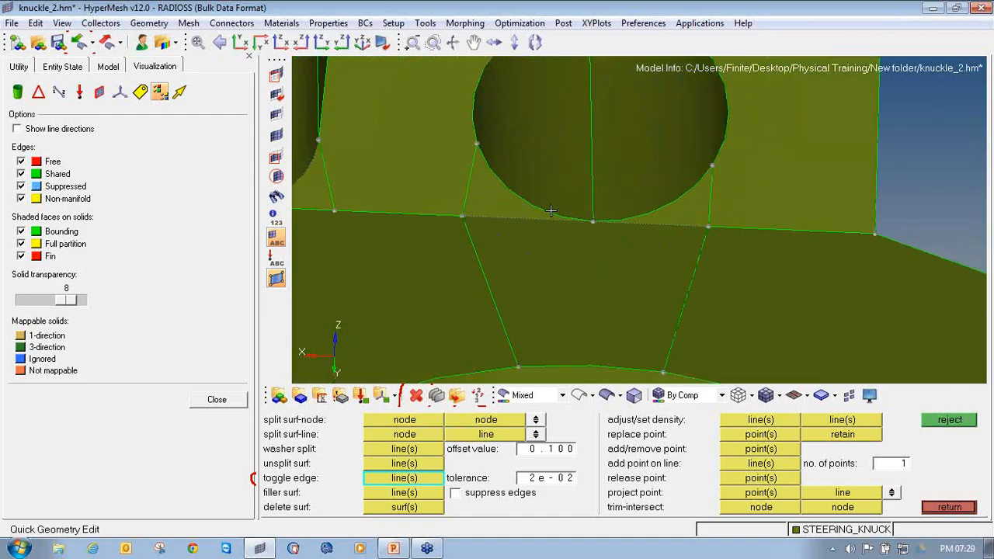
ctrl+scroll(571, 221, up, 3)
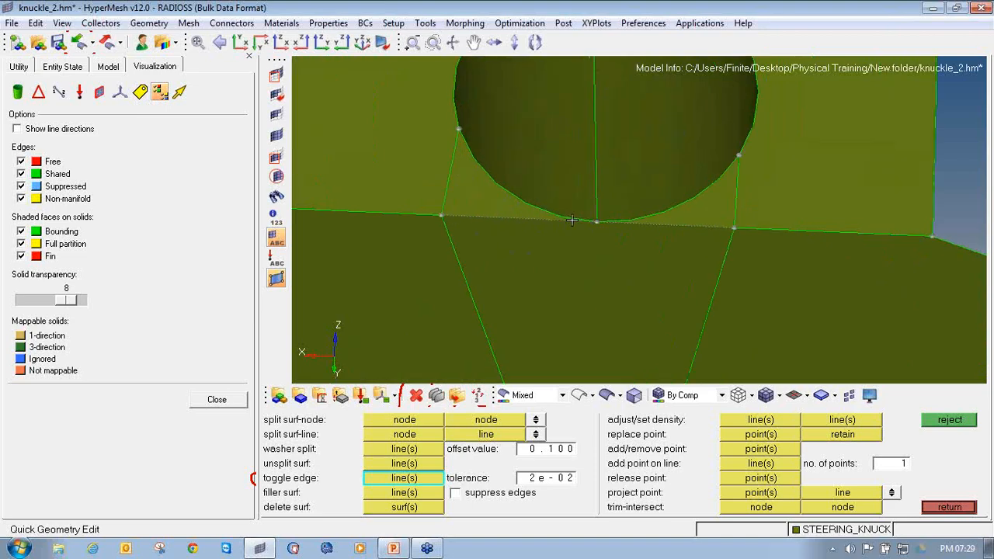
ctrl+drag(603, 284, 578, 232)
ctrl+scroll(643, 226, down, 5)
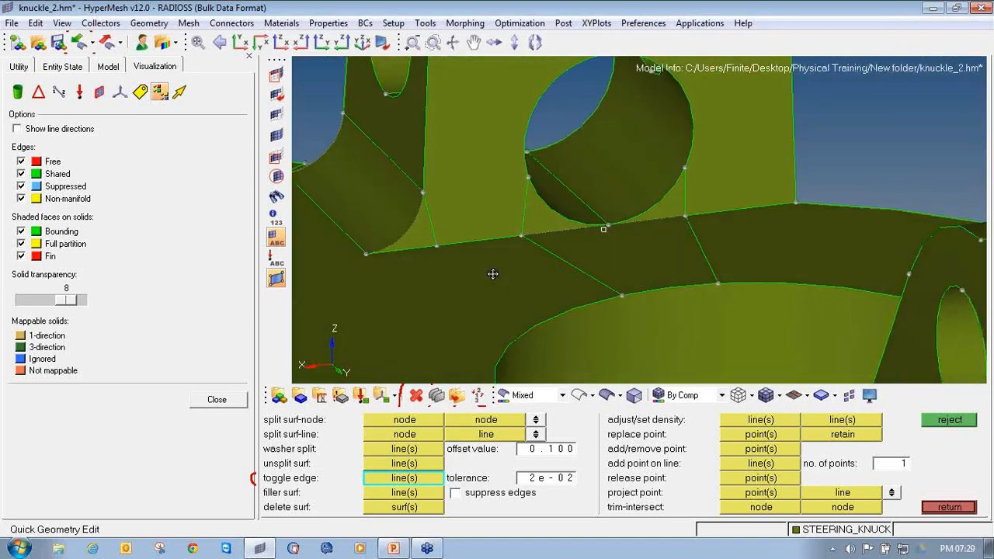
ctrl+drag(606, 289, 583, 279)
ctrl+scroll(614, 244, up, 3)
ctrl+right_drag(459, 290, 544, 284)
Step: Split the thin face beside the arm plate with a node-to-line split from the fillet's end point to the plate's base edge
scroll(538, 259, down, 6)
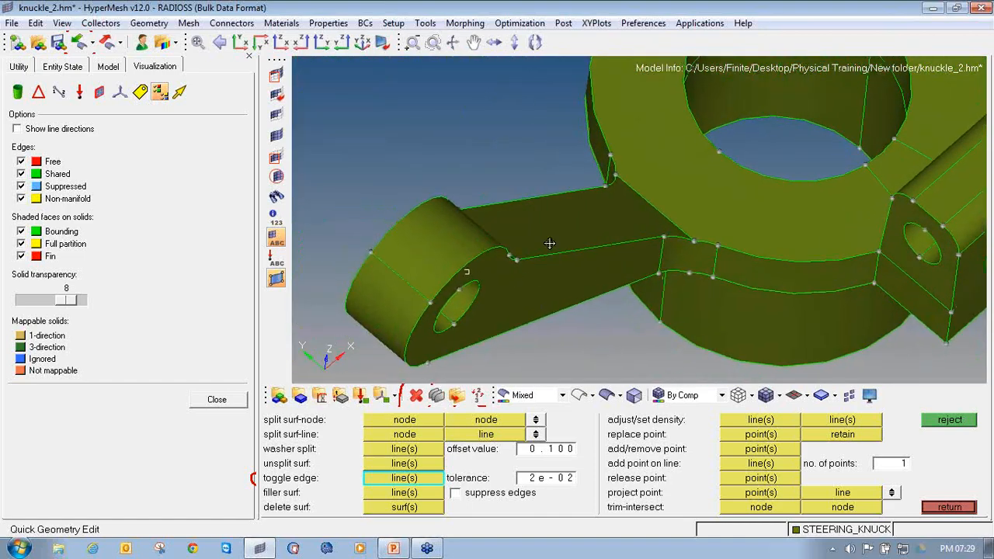
ctrl+right_drag(531, 234, 532, 242)
scroll(532, 241, up, 5)
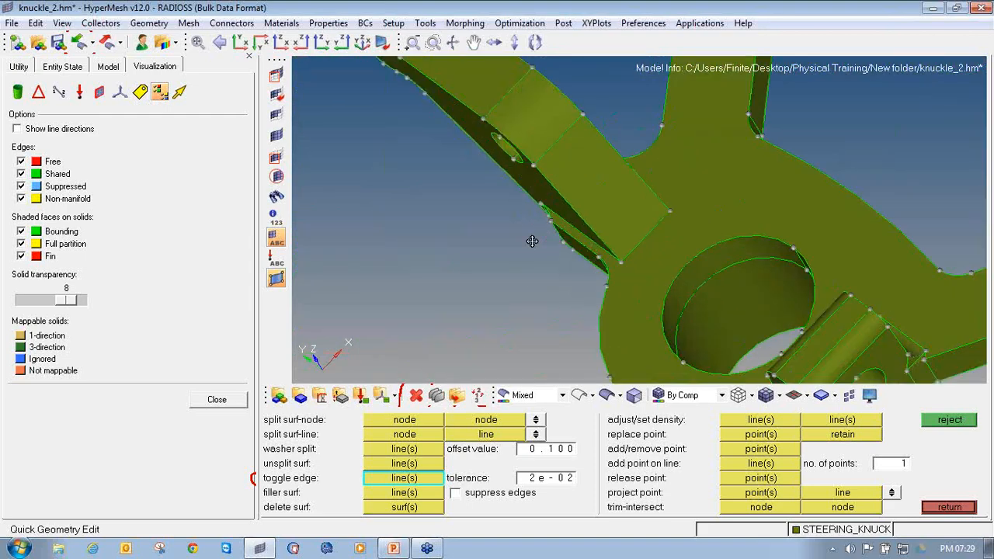
ctrl+drag(577, 275, 579, 267)
scroll(579, 266, up, 5)
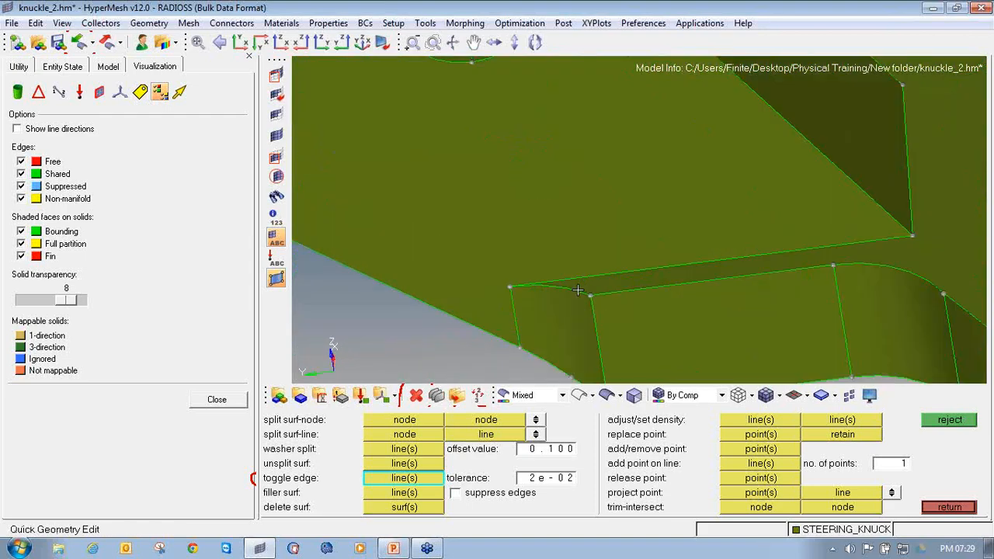
scroll(586, 293, up, 3)
click(410, 434)
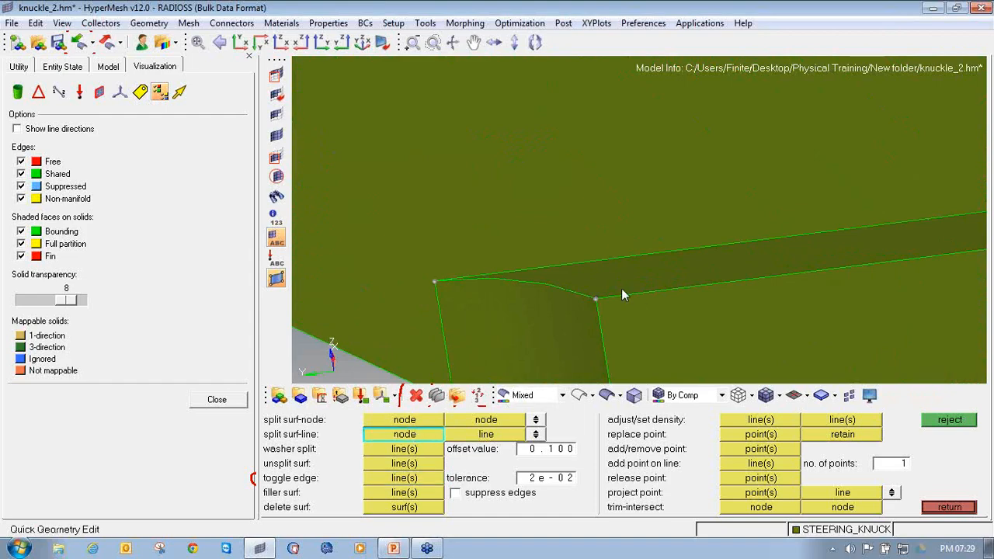
click(596, 299)
click(585, 263)
ctrl+drag(552, 273, 500, 323)
Step: Suppress the short curved edge between the fillet corner and the new split with toggle edge
click(423, 481)
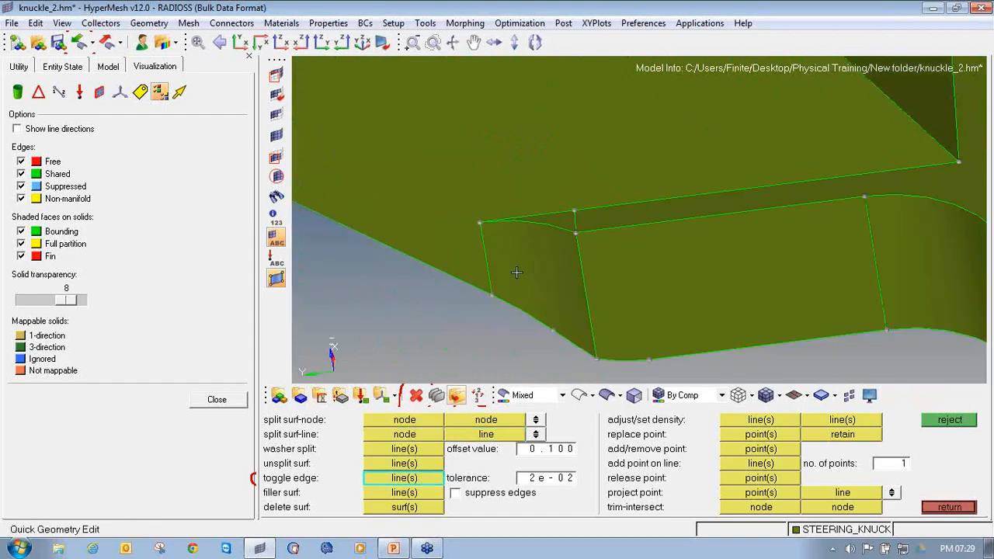
click(555, 227)
scroll(557, 224, down, 3)
ctrl+drag(556, 224, 606, 269)
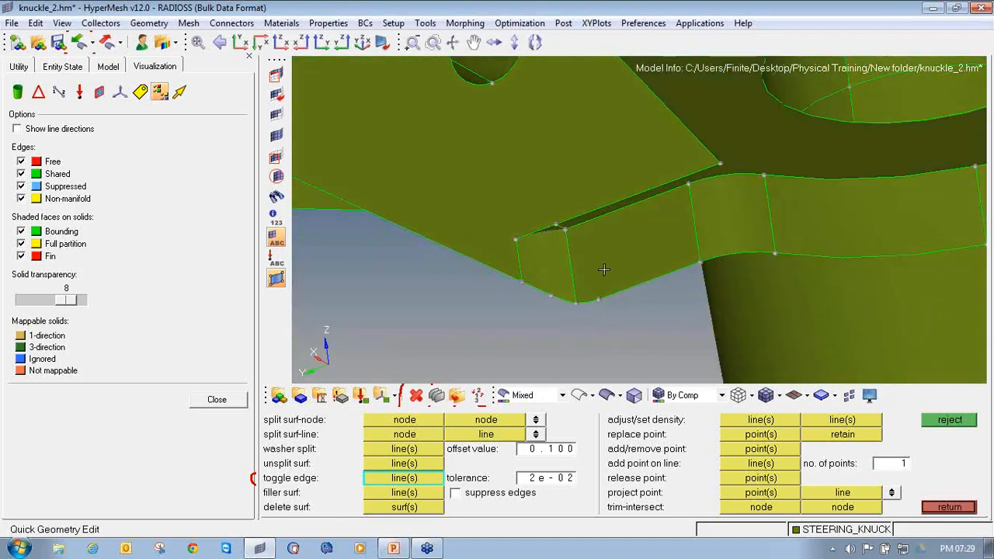
Step: Split the hub face on the plate's opposite side with a node-to-line split from the fillet point to the plate's base edge
ctrl+scroll(604, 266, down, 4)
ctrl+right_drag(434, 205, 589, 256)
ctrl+drag(589, 256, 655, 205)
ctrl+right_drag(414, 344, 487, 302)
ctrl+drag(474, 226, 447, 325)
ctrl+scroll(528, 320, up, 4)
click(425, 436)
click(468, 264)
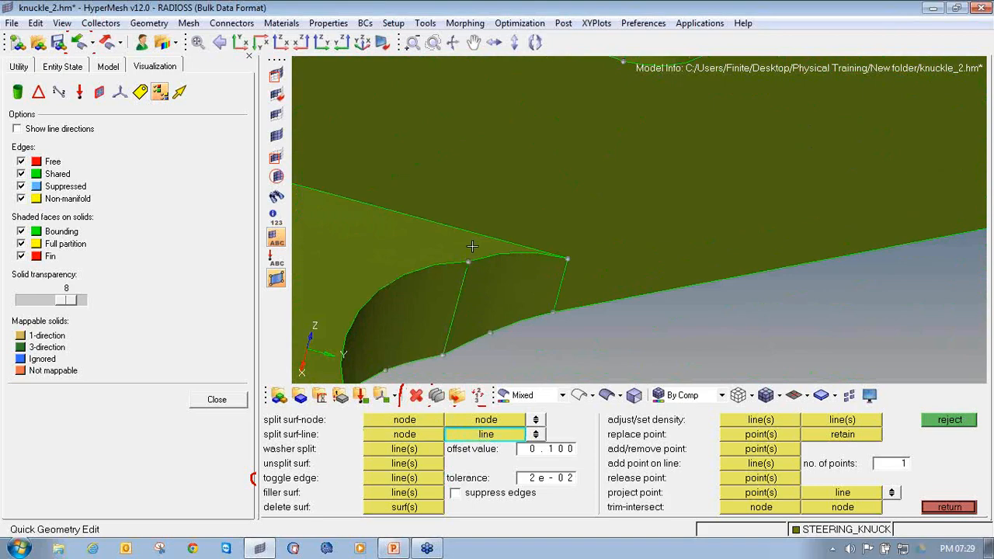
click(473, 236)
Step: Suppress the curved fillet edge between this new split and the sharp corner with toggle edge
click(412, 479)
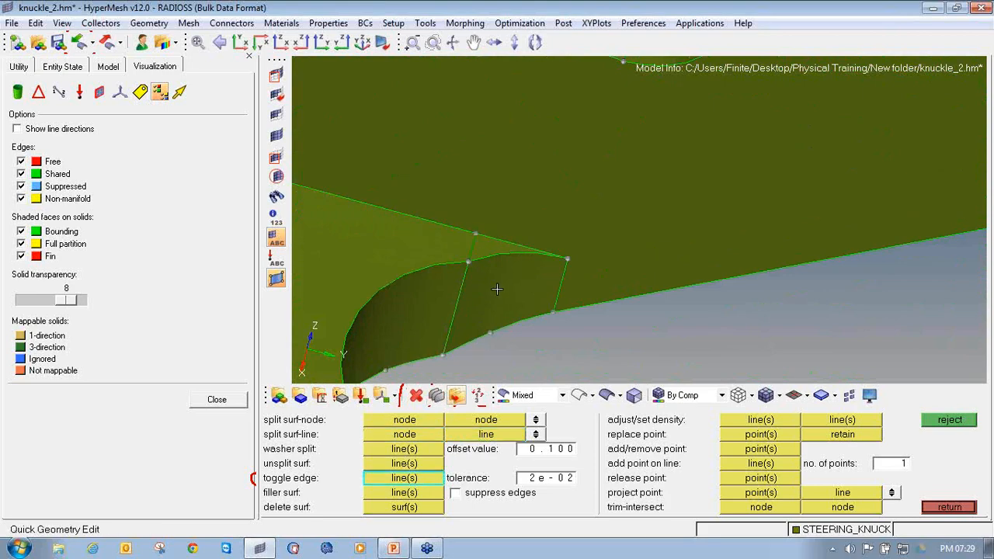
click(501, 262)
mouse_move(521, 310)
ctrl+mouse_down()
mouse_move(464, 280)
mouse_move(444, 248)
mouse_move(521, 321)
ctrl+mouse_up()
ctrl+scroll(444, 249, down, 3)
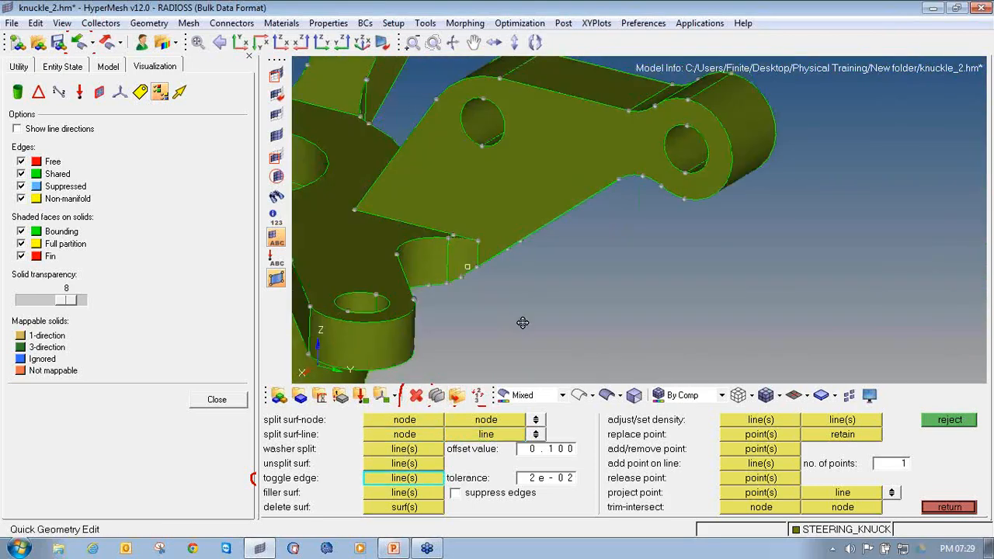
Step: Leave quick edit and open the 3D tetramesh tool in Volume tetra mode with the enclosed volume defined by surfs
click(936, 508)
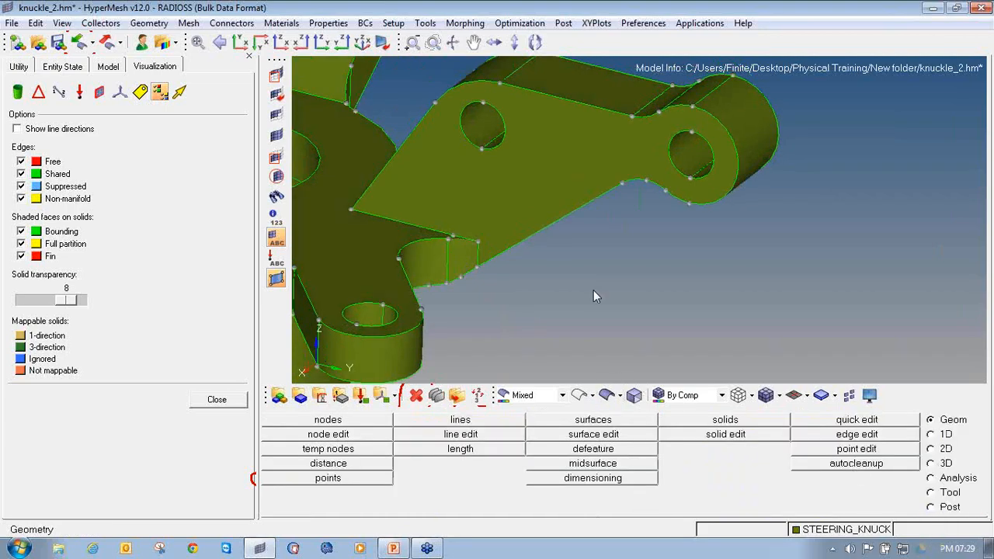
click(931, 463)
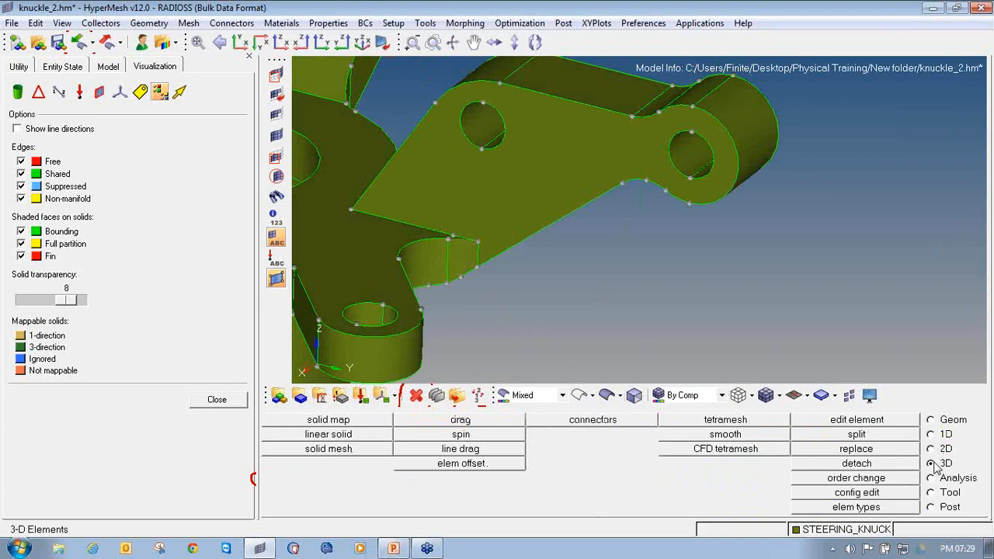
click(976, 160)
mouse_move(952, 459)
mouse_down()
mouse_move(927, 458)
mouse_move(956, 468)
mouse_move(943, 455)
mouse_up()
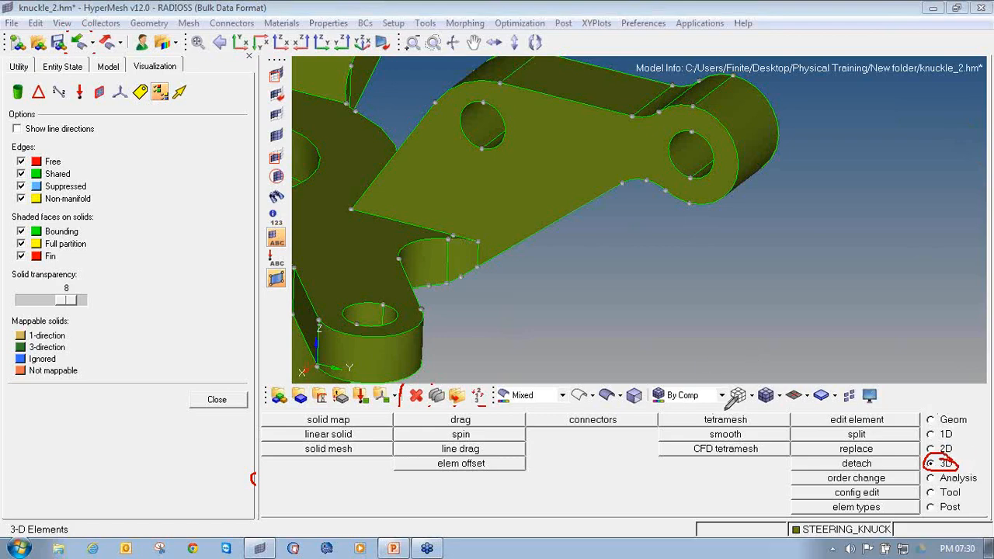
mouse_move(691, 409)
mouse_down()
mouse_move(704, 428)
mouse_move(765, 416)
mouse_move(722, 407)
mouse_up()
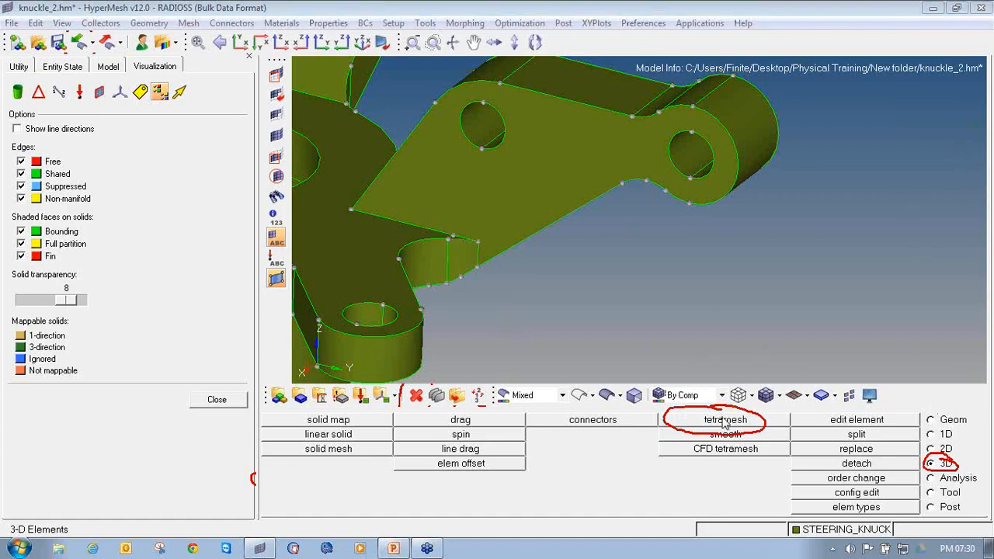
click(724, 421)
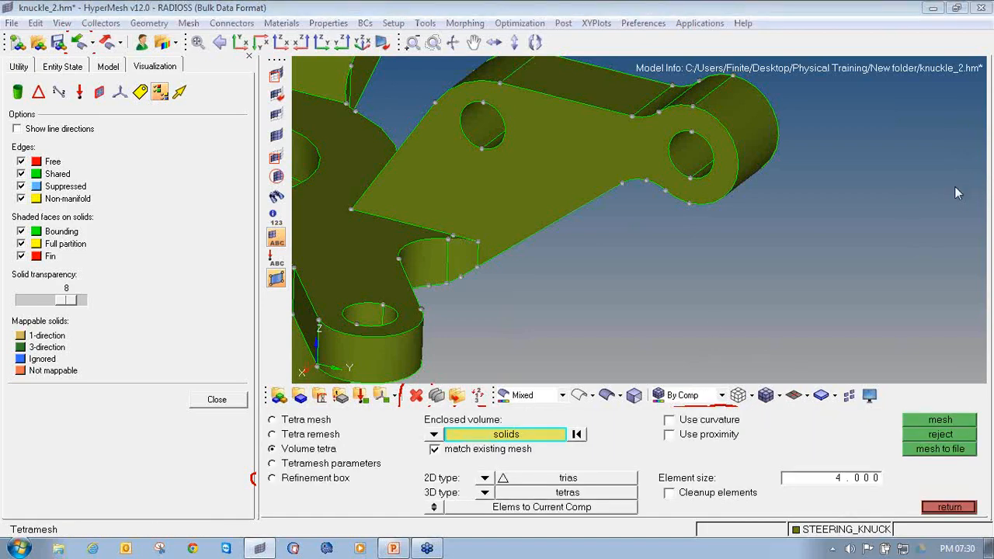
mouse_move(307, 439)
mouse_down()
mouse_move(274, 434)
mouse_move(264, 447)
mouse_move(341, 455)
mouse_move(332, 435)
mouse_up()
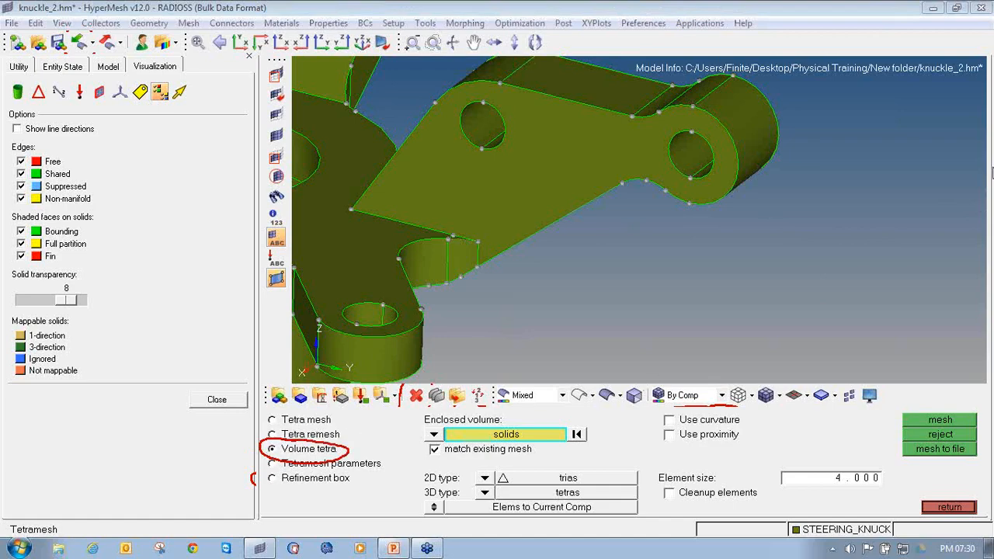
click(434, 435)
click(433, 437)
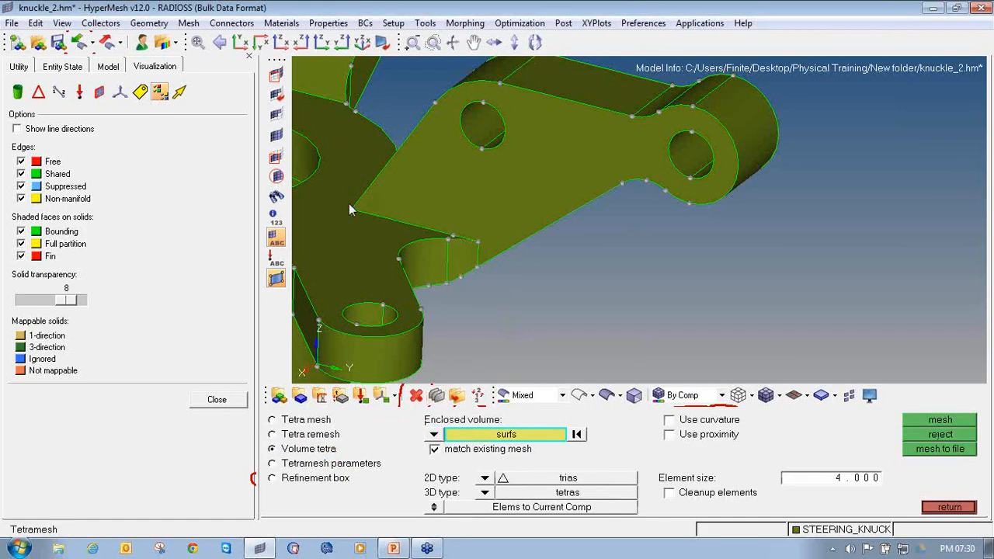
Step: Select the whole knuckle's surfaces as the enclosed volume, and clear the selection again
ctrl+right_drag(349, 204, 713, 227)
ctrl+scroll(691, 222, down, 7)
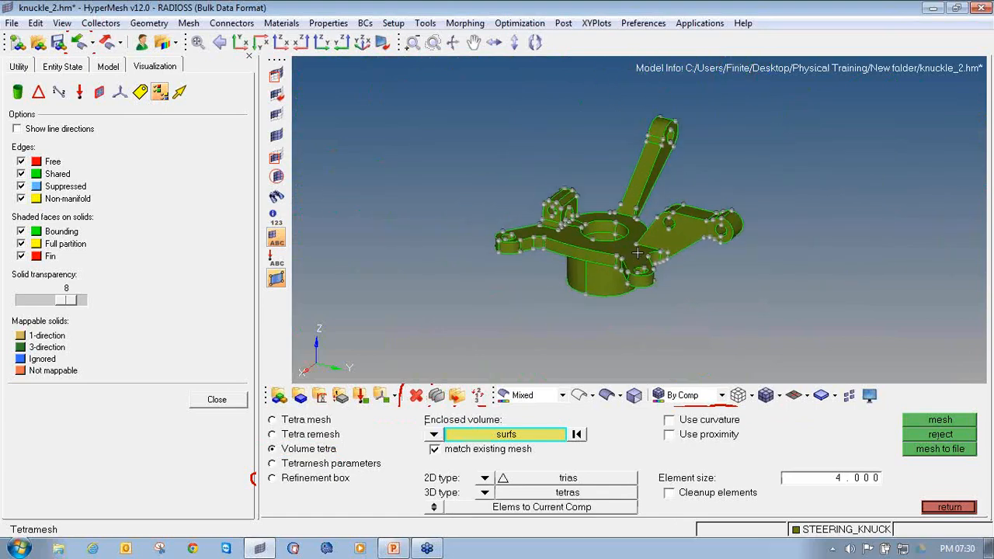
click(620, 273)
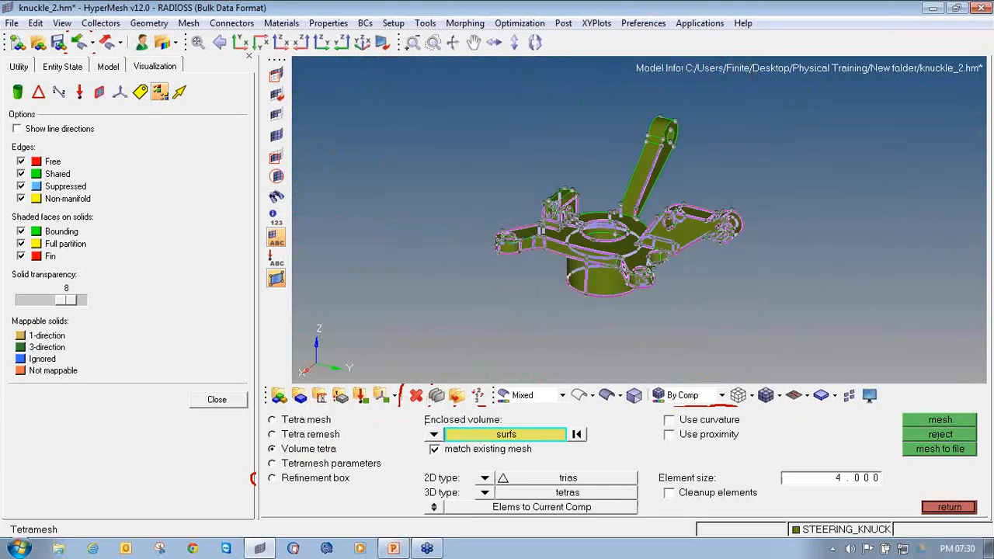
click(576, 434)
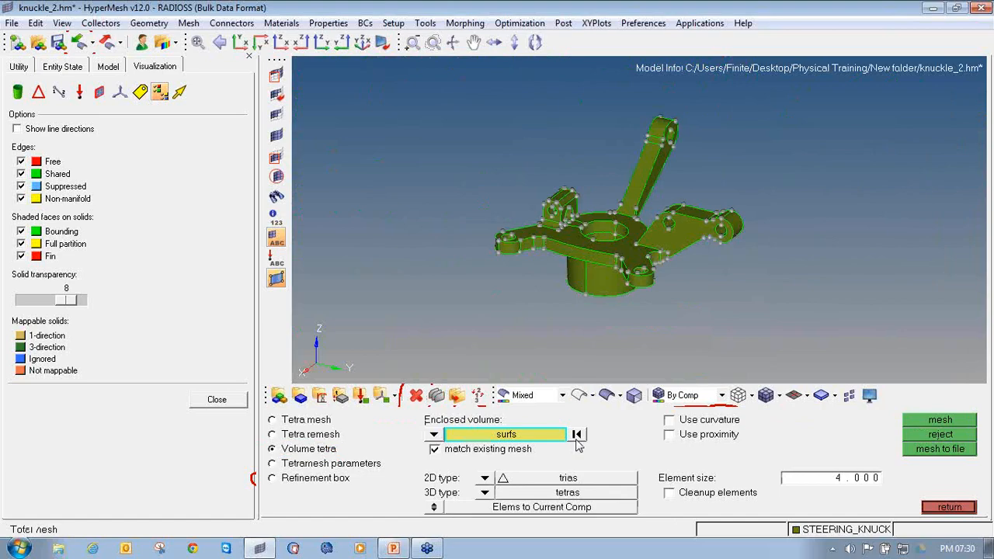
Step: Release the vertical edge on the hub cylinder to a free edge and try to select the enclosed volume in tetramesh
ctrl+right_drag(573, 326, 590, 331)
ctrl+scroll(593, 289, up, 4)
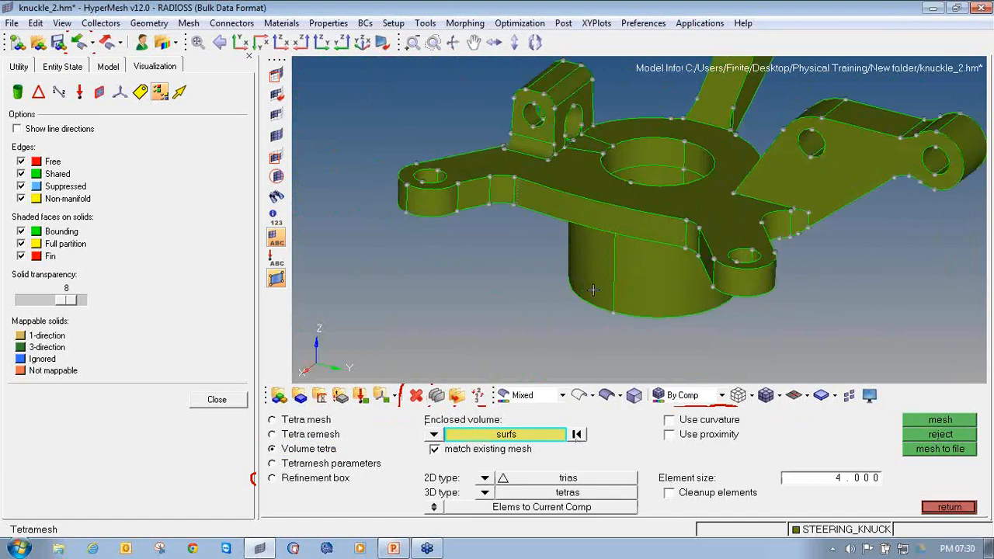
key(F11)
click(609, 288)
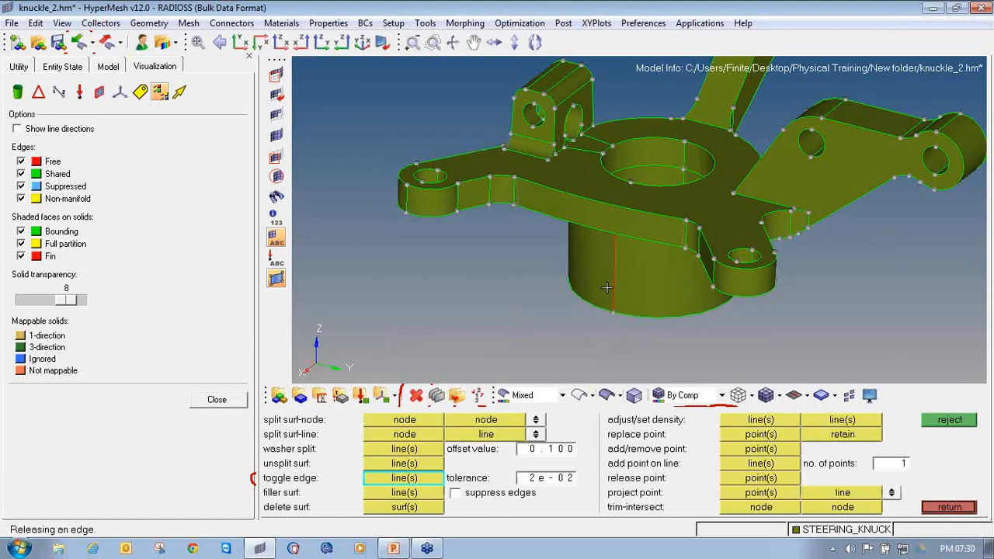
ctrl+right_drag(607, 288, 588, 306)
key(F11)
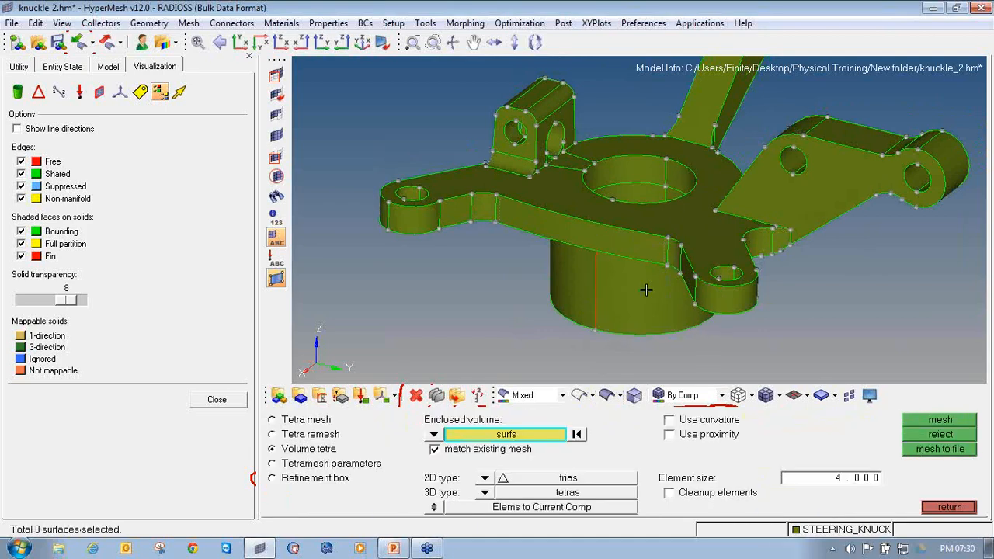
ctrl+scroll(646, 290, down, 3)
mouse_move(646, 290)
ctrl+mouse_down()
mouse_move(546, 296)
mouse_move(520, 309)
mouse_move(538, 323)
ctrl+mouse_up()
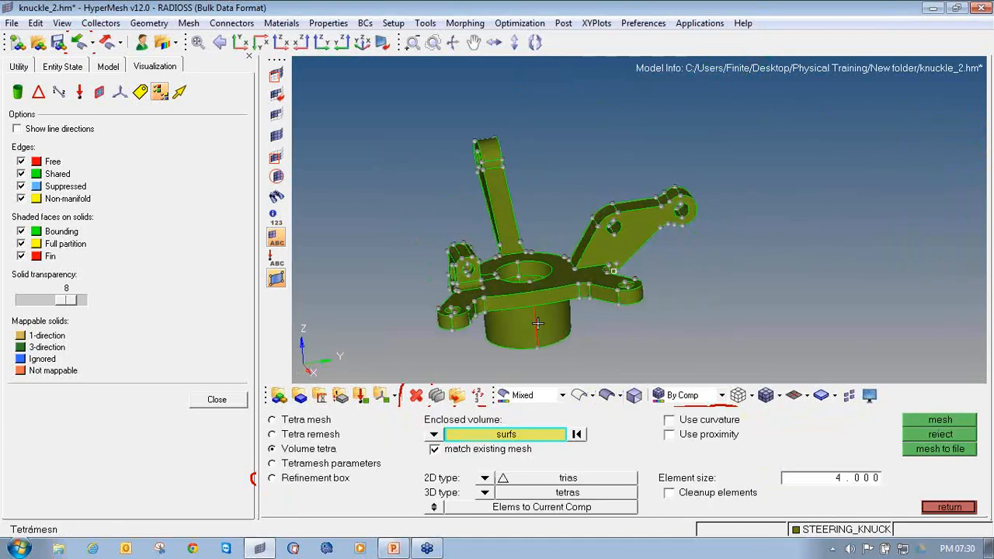
ctrl+scroll(538, 323, up, 3)
ctrl+scroll(548, 311, down, 4)
ctrl+right_drag(548, 311, 580, 254)
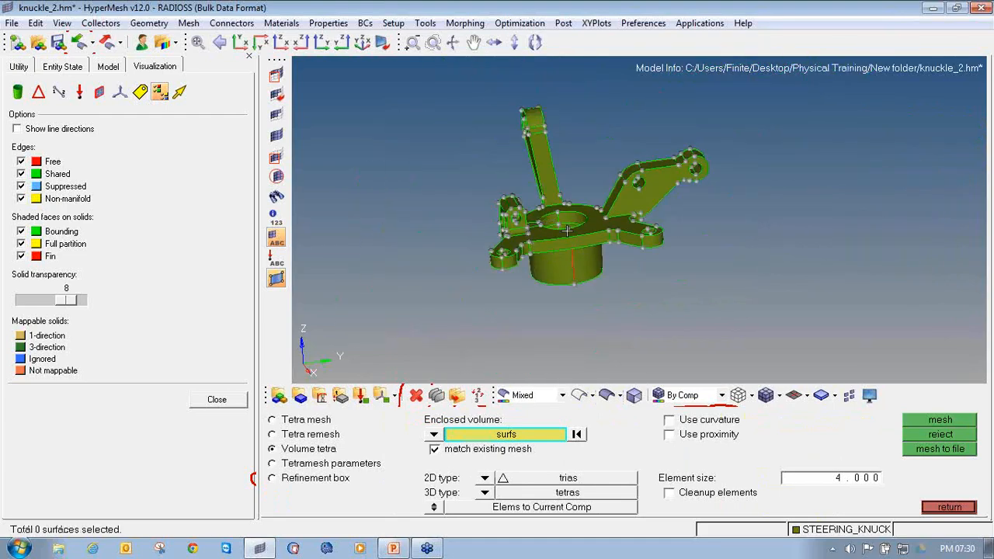
scroll(564, 251, up, 5)
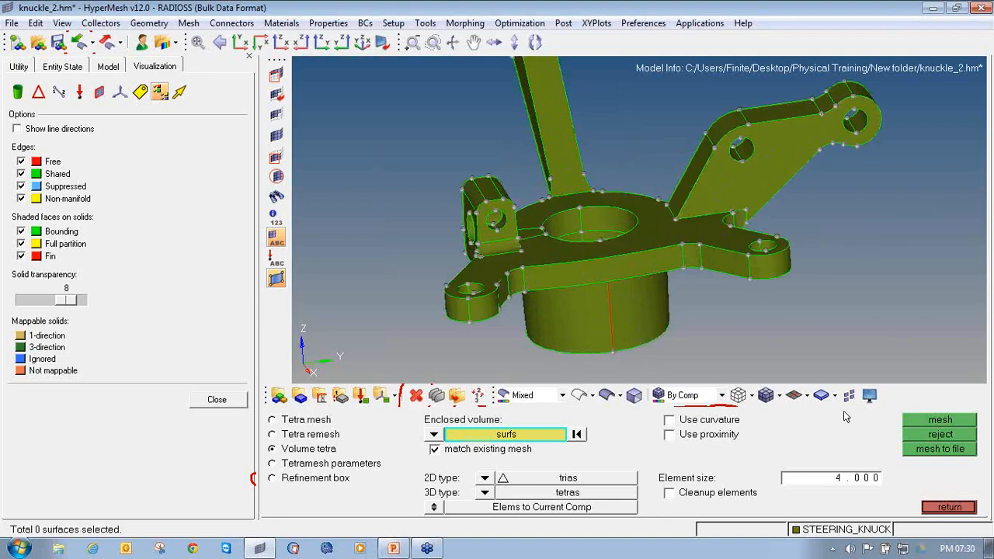
Step: Restore the released vertical edge on the hub cylinder to a shared edge with toggle edge and return to tetramesh
key(F11)
click(611, 320)
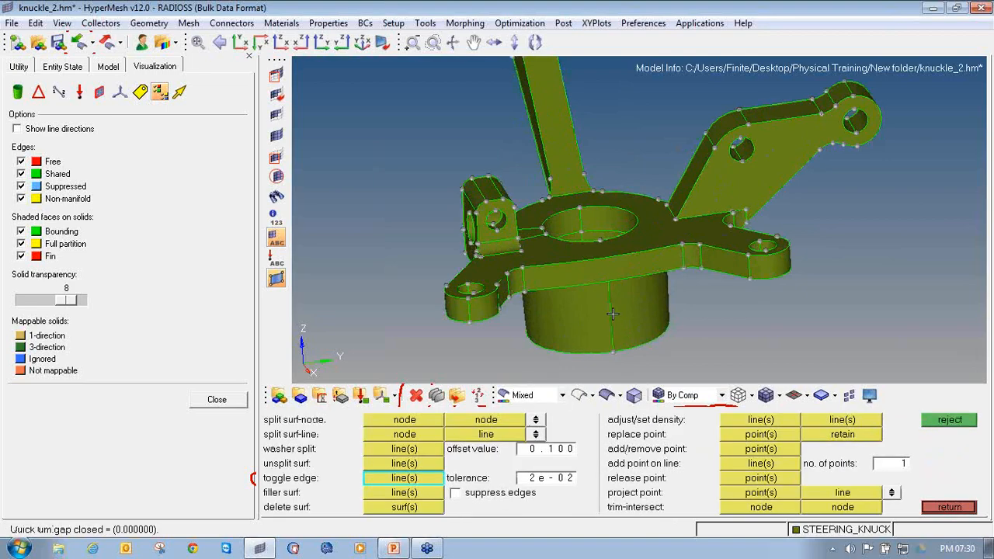
click(949, 507)
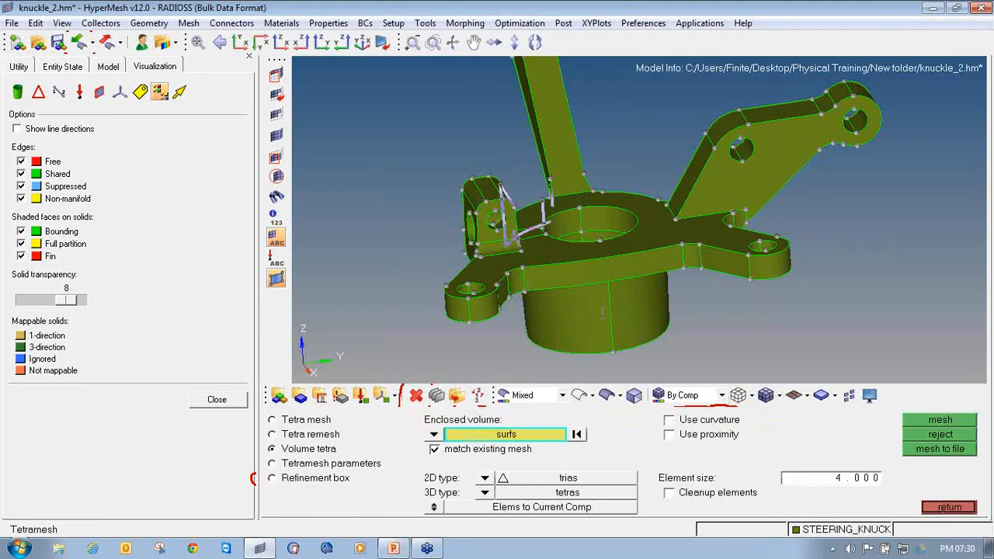
Step: Select all of the knuckle's surfaces as the enclosed volume for the volume tetra mesh
click(612, 317)
ctrl+scroll(611, 317, down, 4)
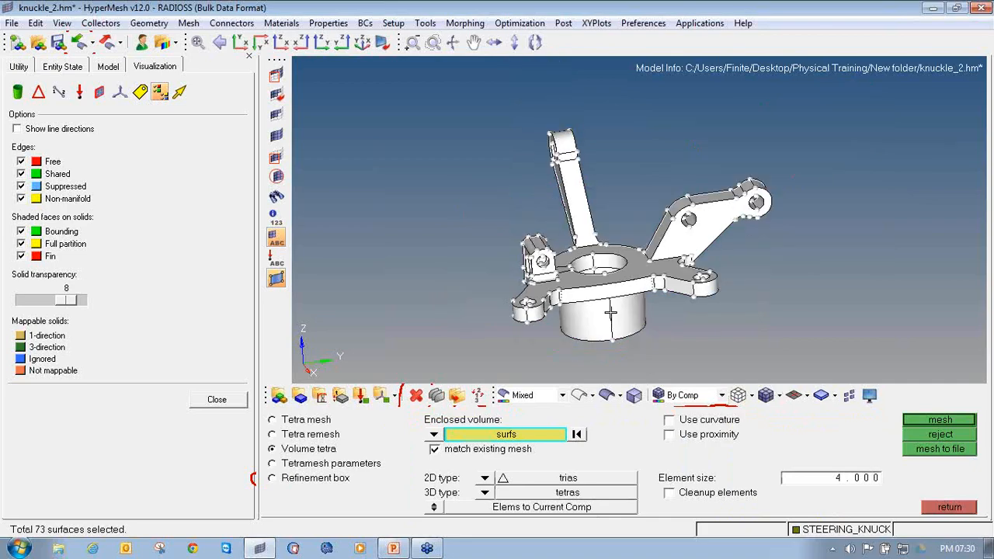
ctrl+drag(611, 317, 610, 292)
ctrl+scroll(610, 292, up, 2)
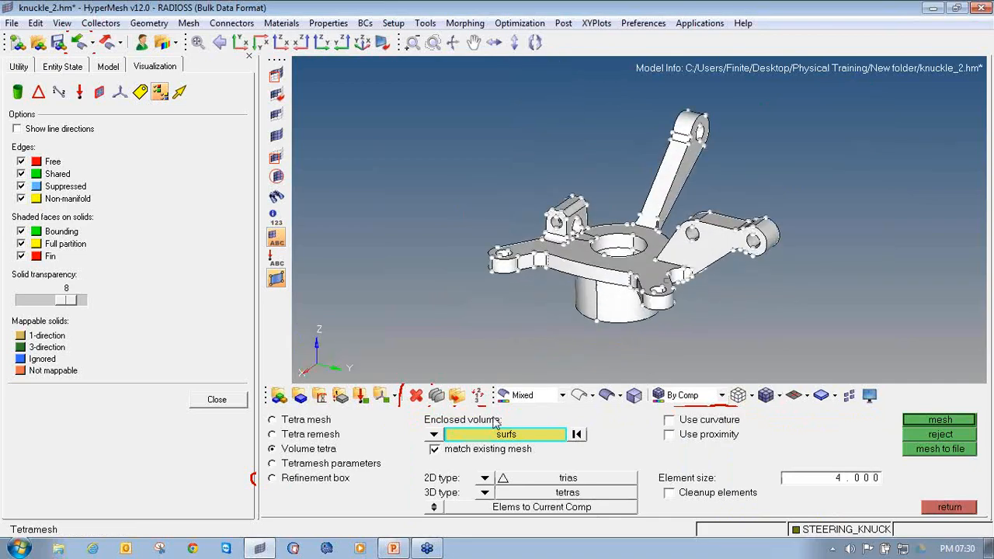
Step: Set the 2D element type of the volume tetra mesh to R-trias
click(488, 480)
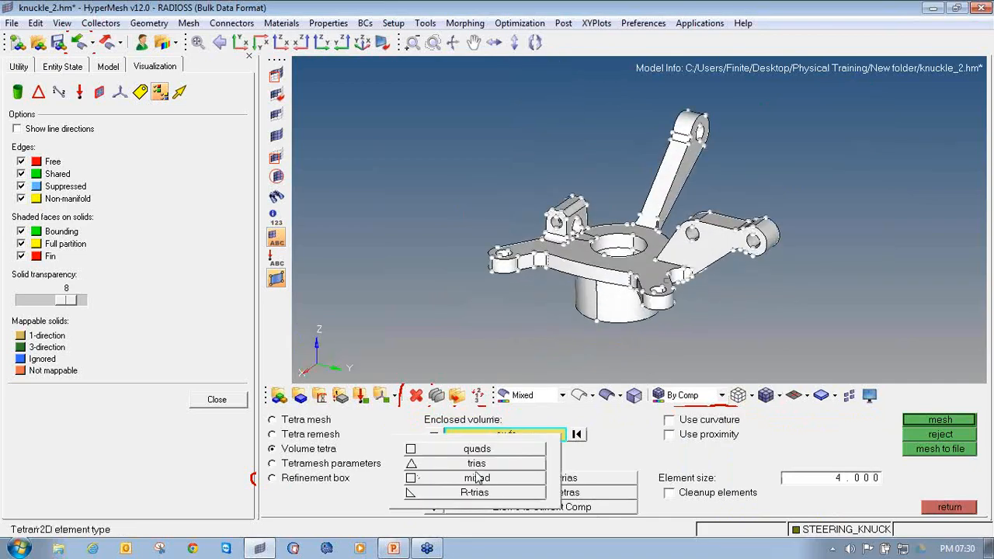
click(476, 492)
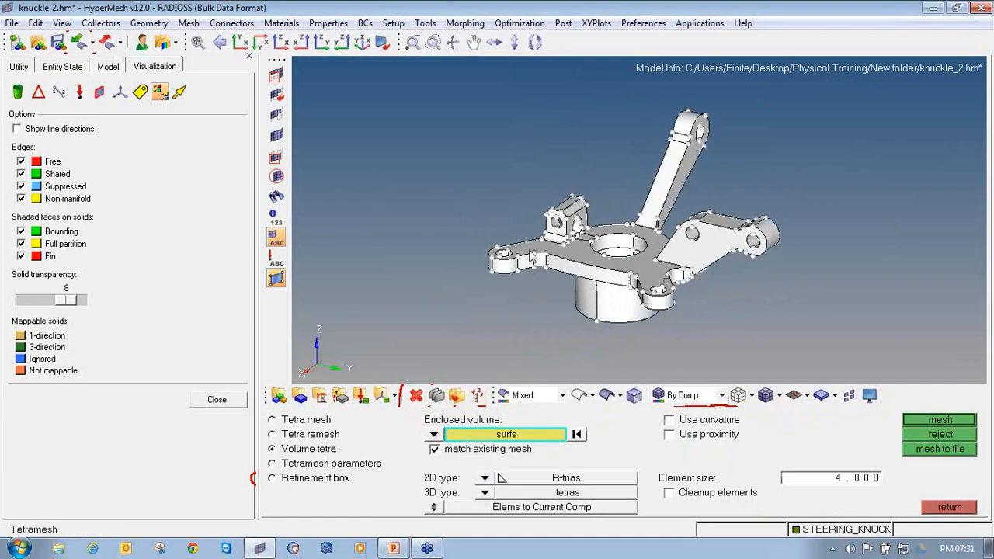
ctrl+right_drag(534, 250, 536, 271)
scroll(556, 259, up, 5)
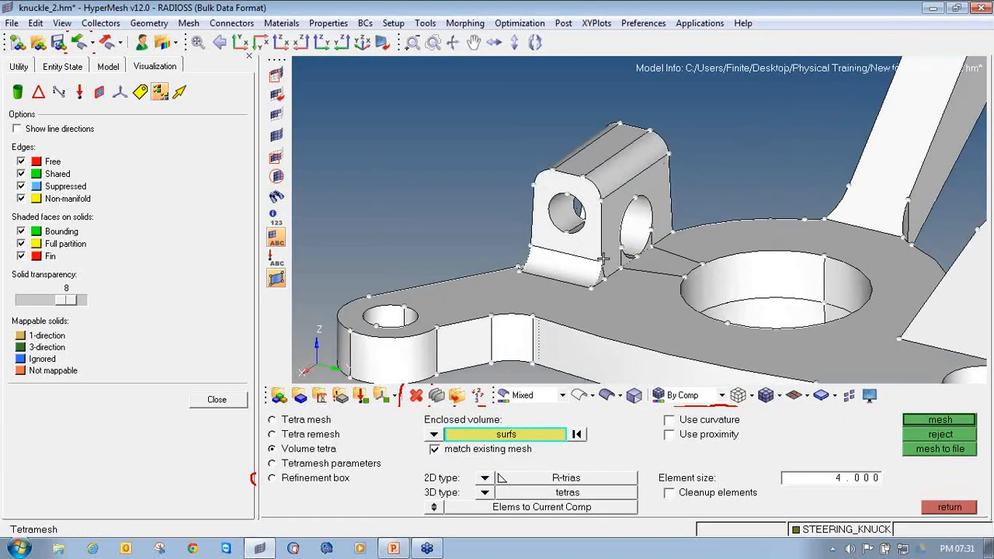
scroll(563, 294, down, 5)
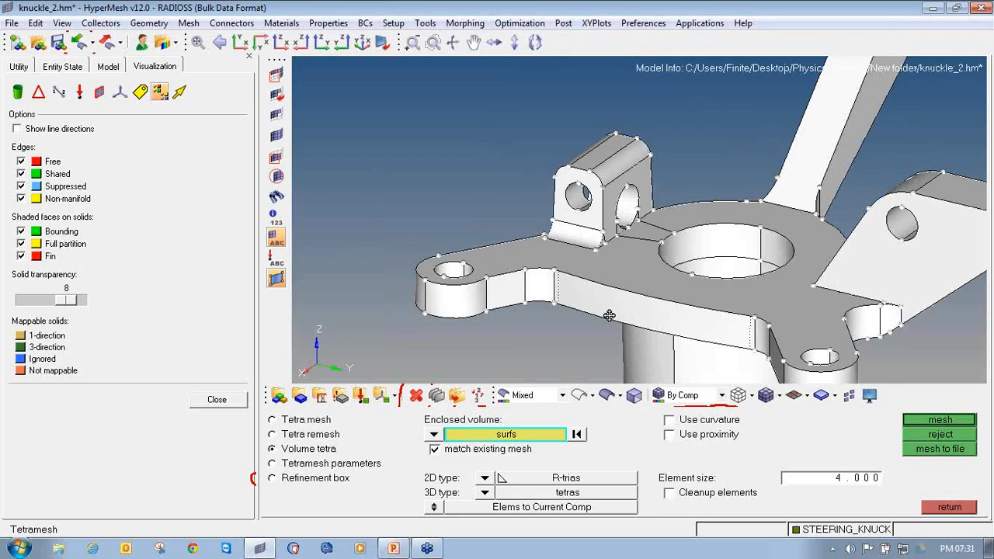
Step: Choose tetras as the 3D element type and close the visualization options
click(485, 495)
click(489, 463)
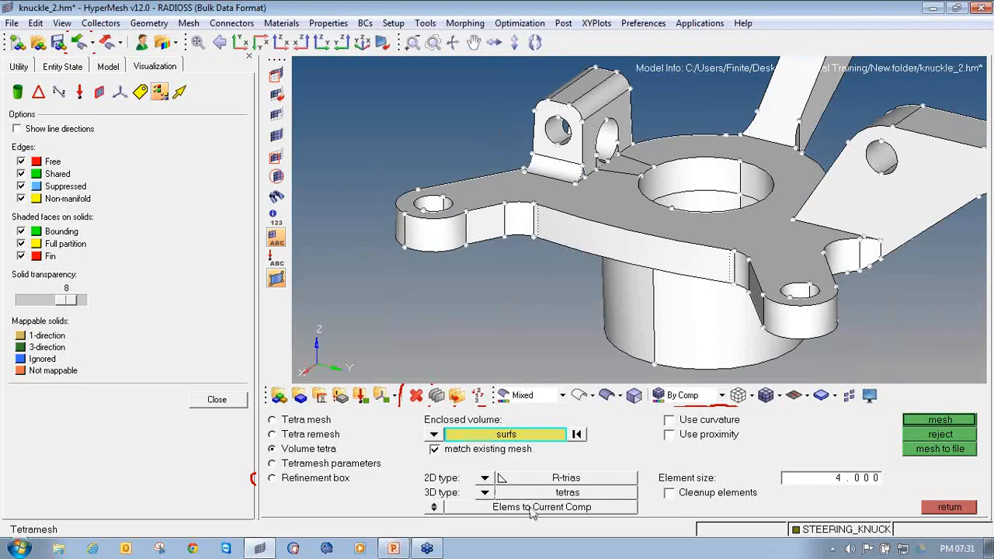
click(204, 400)
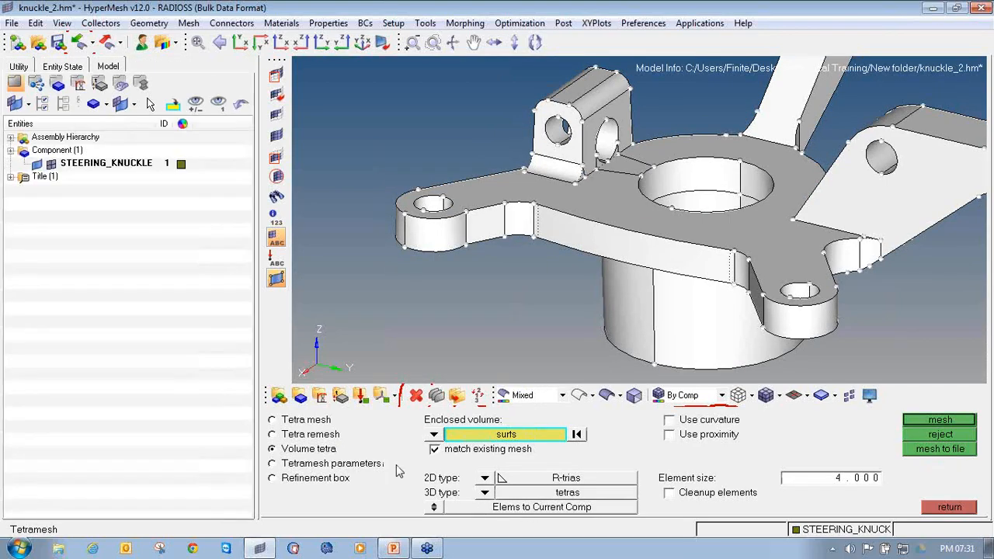
Step: Enable curvature and proximity refinement for the volume tetra mesh and set the minimum element size to 0.5
click(668, 420)
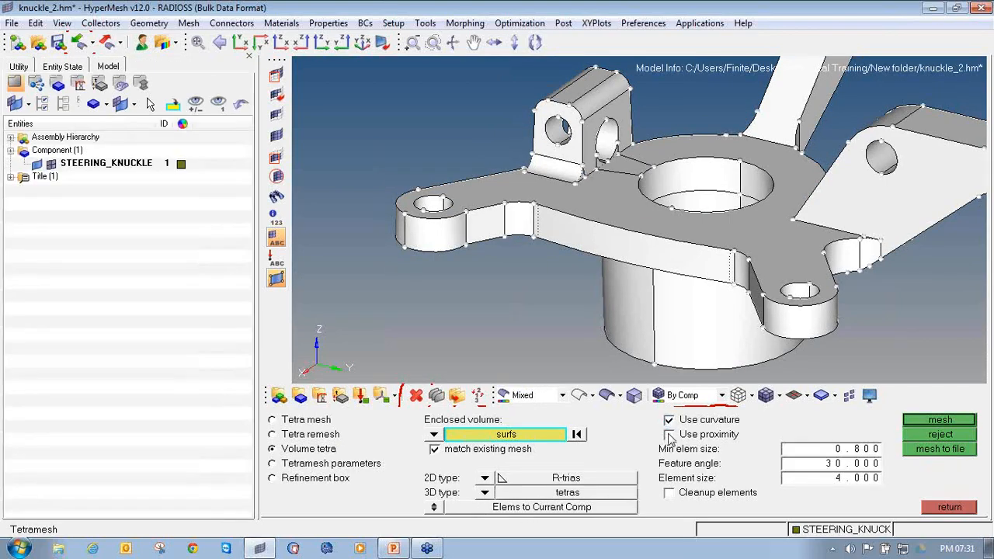
click(669, 436)
click(800, 452)
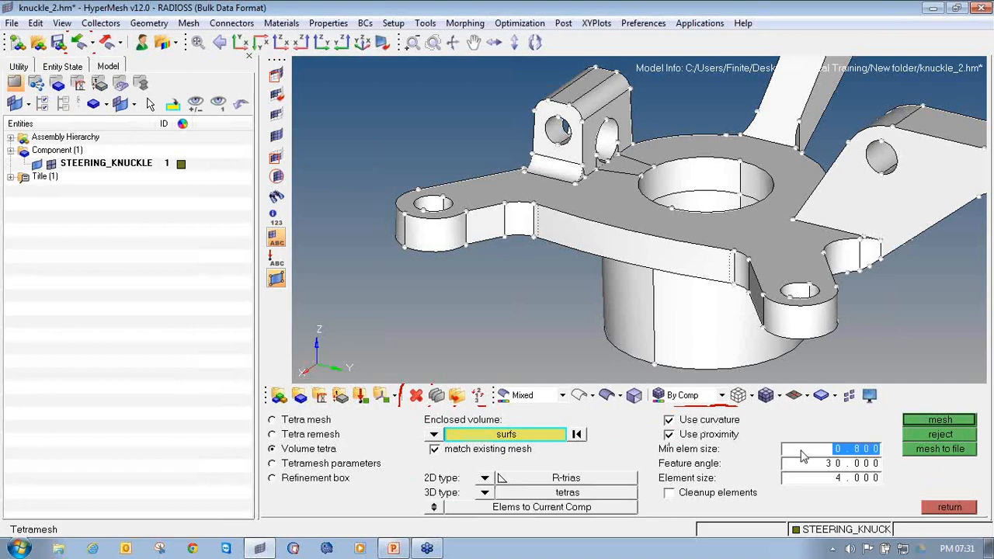
text(0)
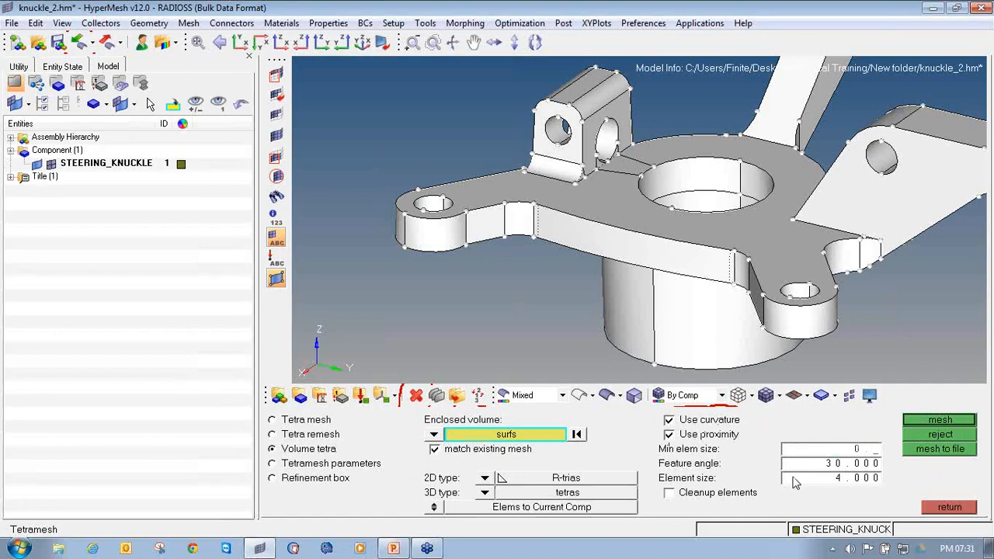
text(.5)
key(Return)
click(831, 482)
click(830, 465)
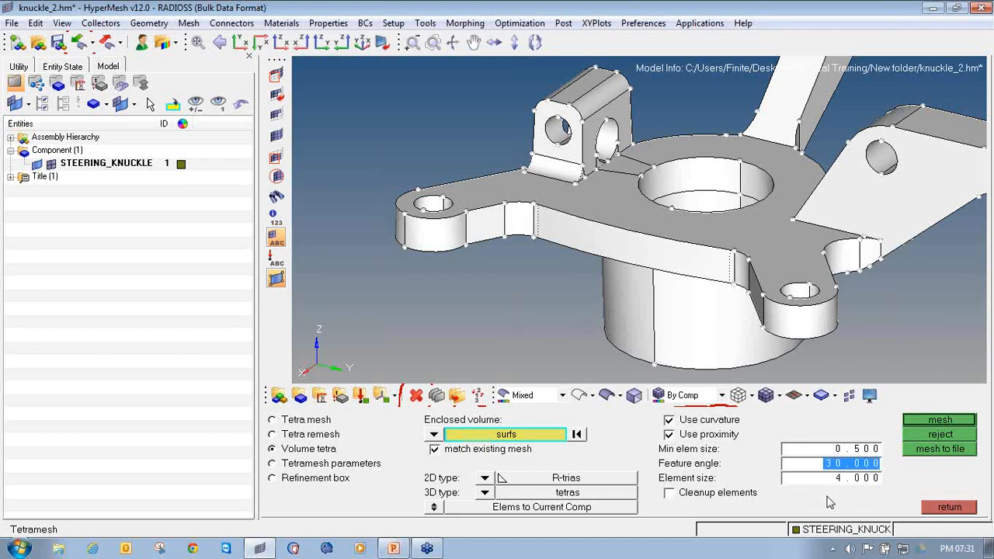
Step: Generate the volume tetra mesh for the whole knuckle and leave tetramesh
ctrl+drag(570, 203, 684, 307)
ctrl+right_drag(685, 307, 702, 311)
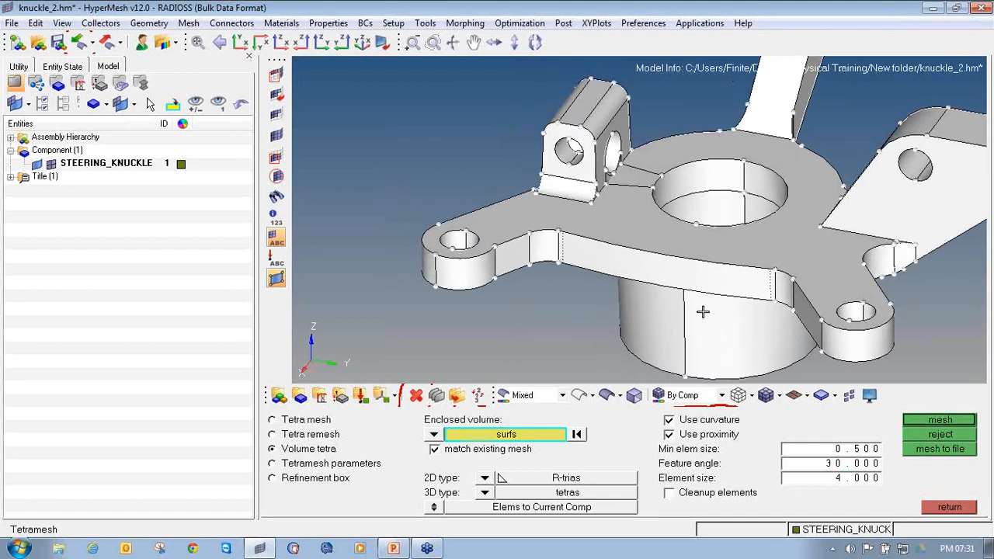
scroll(540, 253, up, 3)
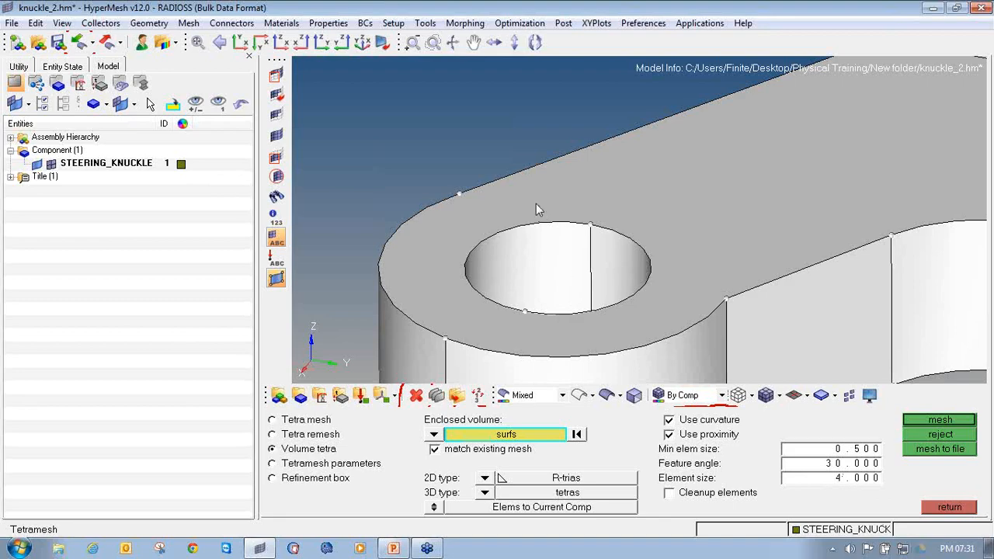
scroll(543, 275, down, 5)
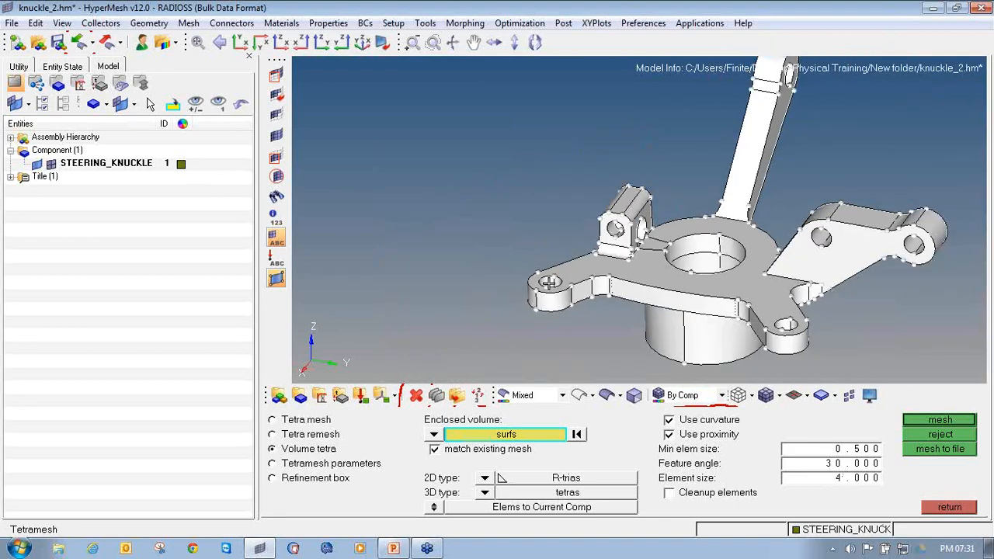
click(963, 423)
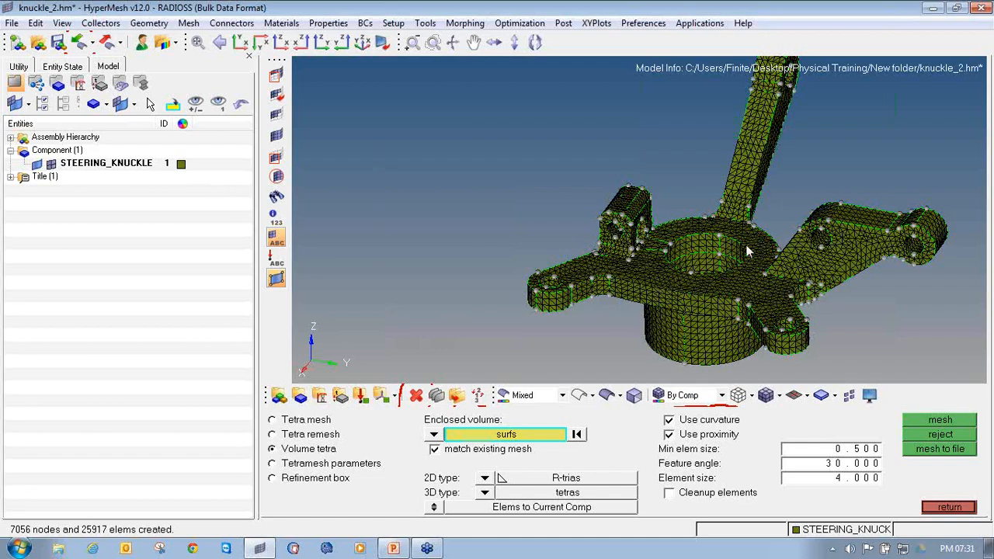
ctrl+right_drag(748, 250, 619, 206)
scroll(665, 249, up, 3)
scroll(666, 249, down, 5)
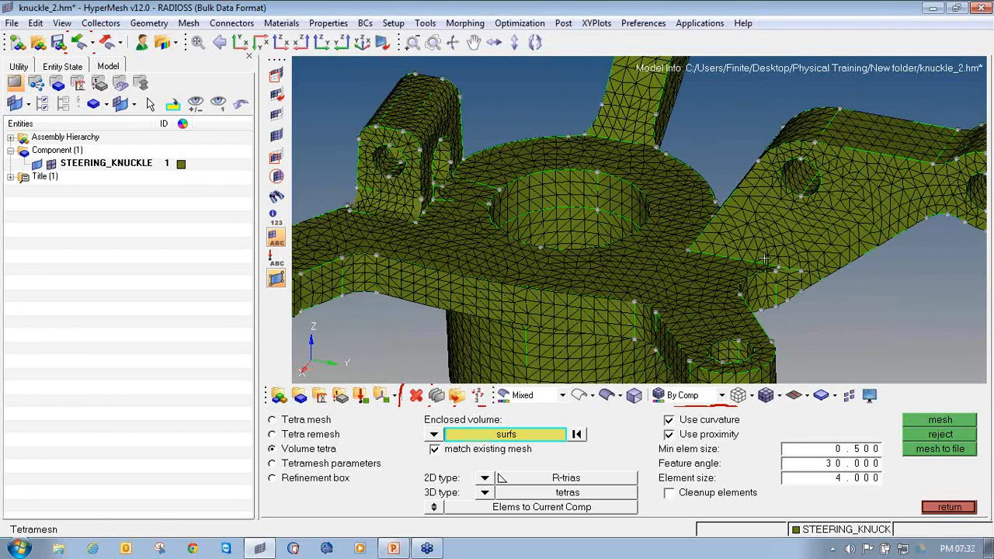
ctrl+drag(665, 250, 701, 223)
click(949, 507)
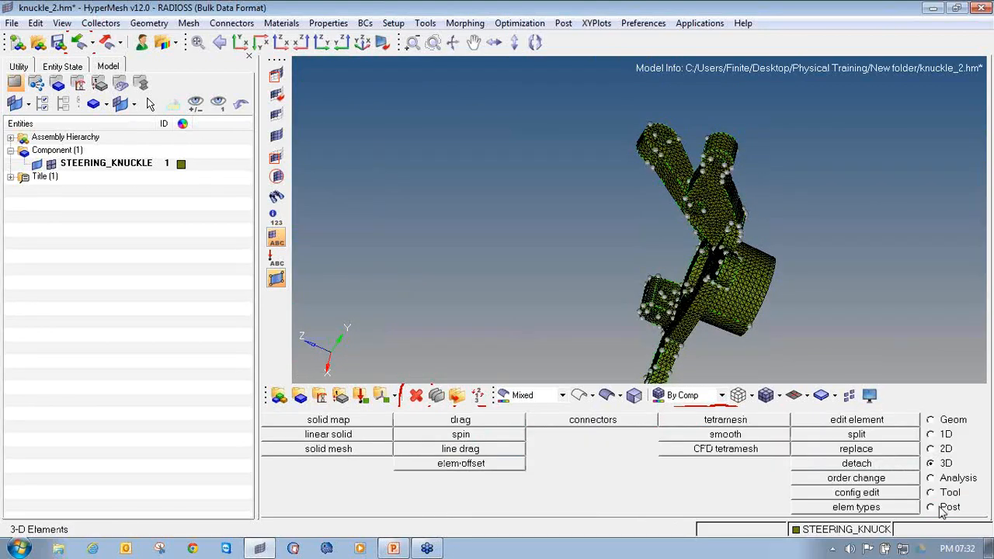
Step: Hide the geometry of the STEERING_KNUCKLE component, keeping its elements displayed
ctrl+drag(775, 307, 788, 280)
ctrl+right_drag(694, 320, 671, 286)
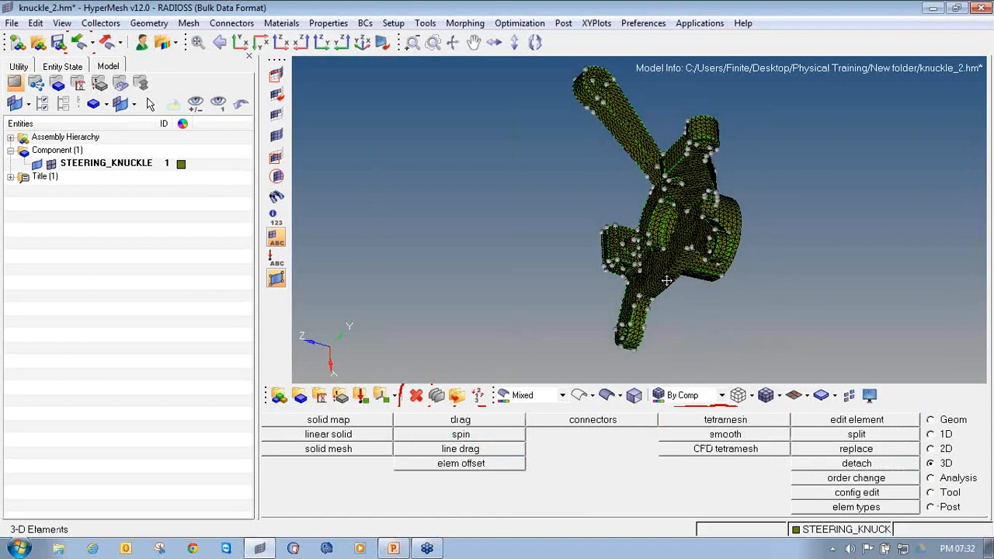
click(37, 165)
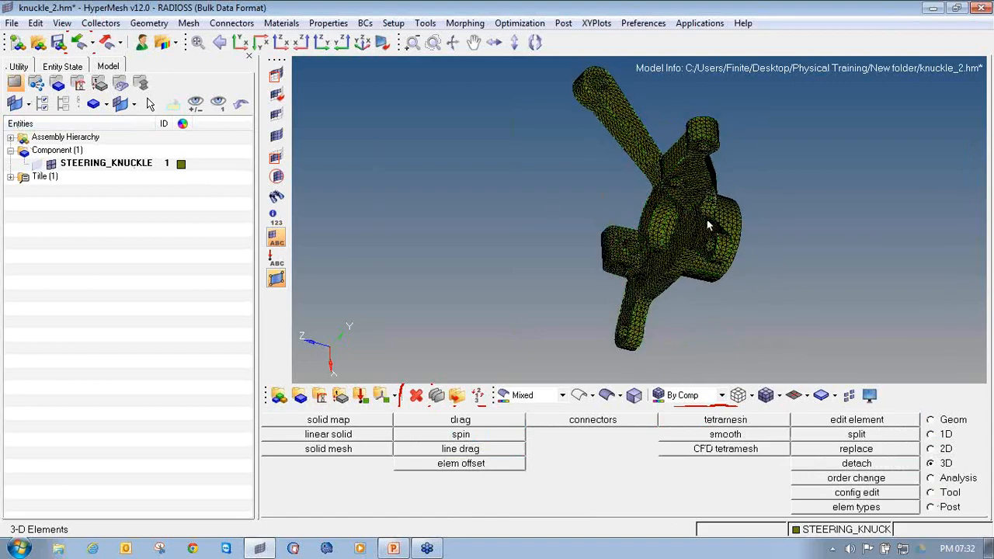
Step: Examine the mesh on the knuckle's hub, arms and lug holes from several angles and up close
ctrl+drag(768, 243, 714, 195)
scroll(593, 271, up, 3)
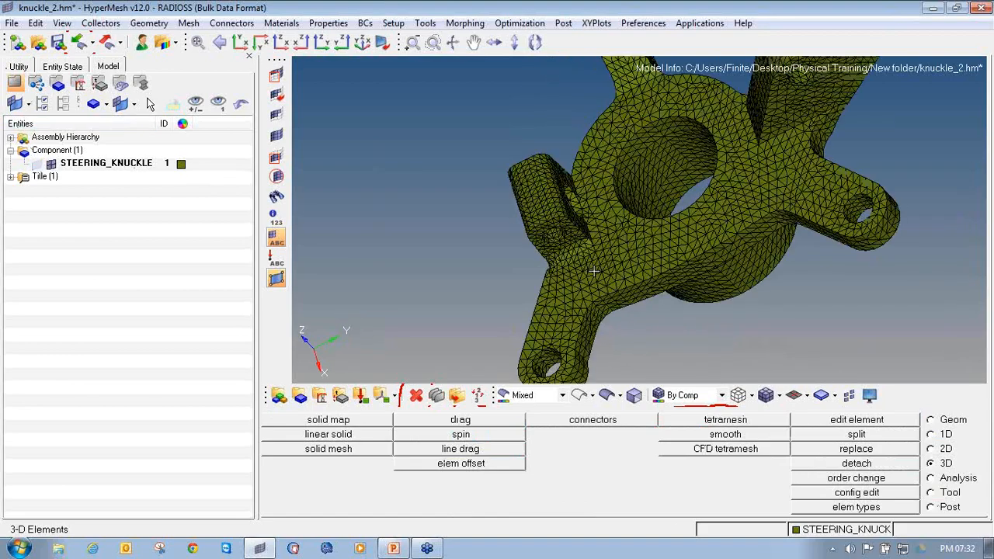
mouse_move(573, 292)
ctrl+mouse_down()
mouse_move(590, 276)
mouse_move(621, 283)
mouse_move(577, 297)
mouse_move(769, 250)
mouse_move(776, 224)
mouse_move(732, 236)
mouse_move(765, 232)
ctrl+mouse_up()
scroll(624, 285, up, 5)
scroll(577, 296, down, 5)
scroll(732, 236, up, 5)
scroll(738, 235, down, 7)
scroll(724, 231, down, 3)
ctrl+right_drag(723, 231, 615, 254)
scroll(637, 233, up, 3)
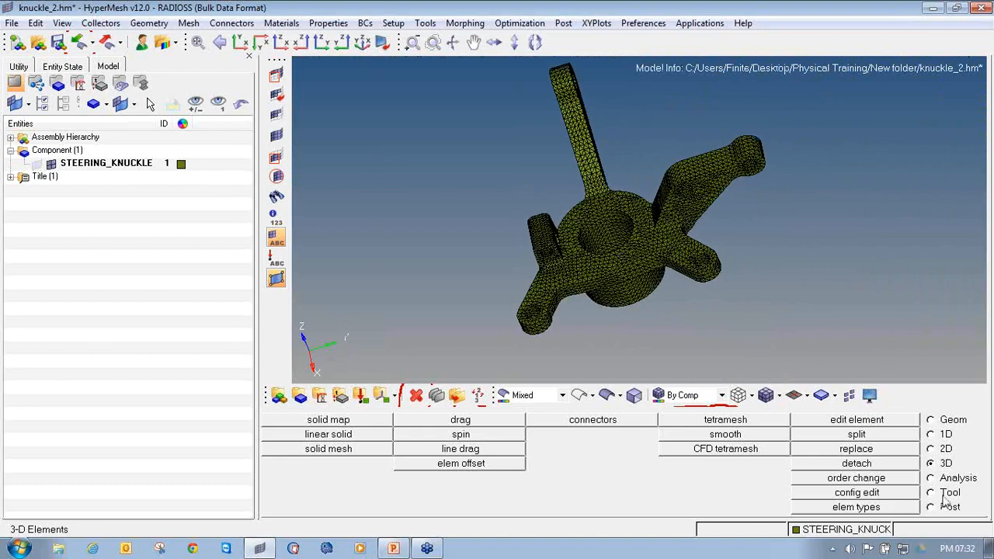
Step: Start masking elements and window-select those on one side of the knuckle, covering the lower lug arm and small bracket
click(277, 75)
shift+drag(583, 337, 450, 202)
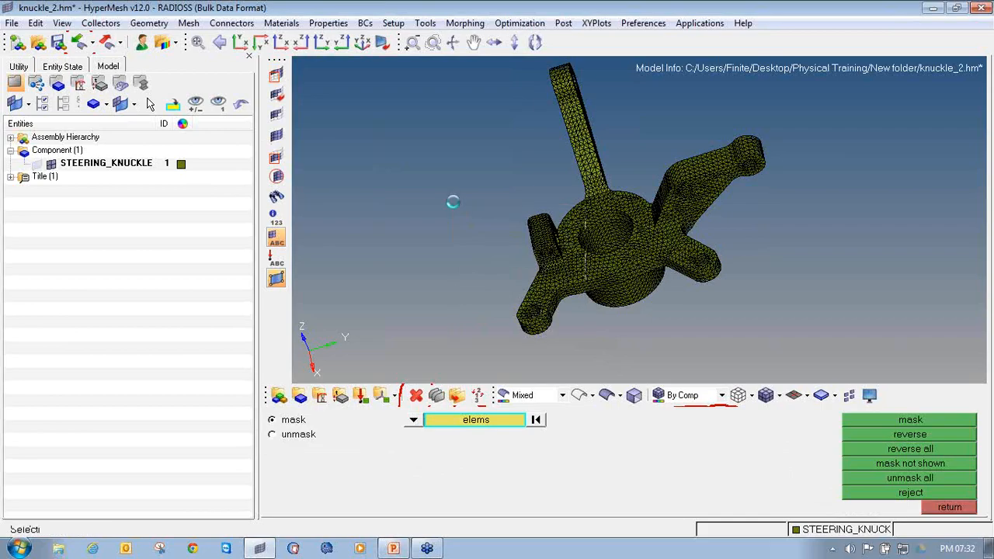
Step: Unmask all elements of the steering knuckle mesh and leave the mask tool
middle_click(517, 267)
ctrl+drag(517, 267, 490, 229)
scroll(566, 278, up, 5)
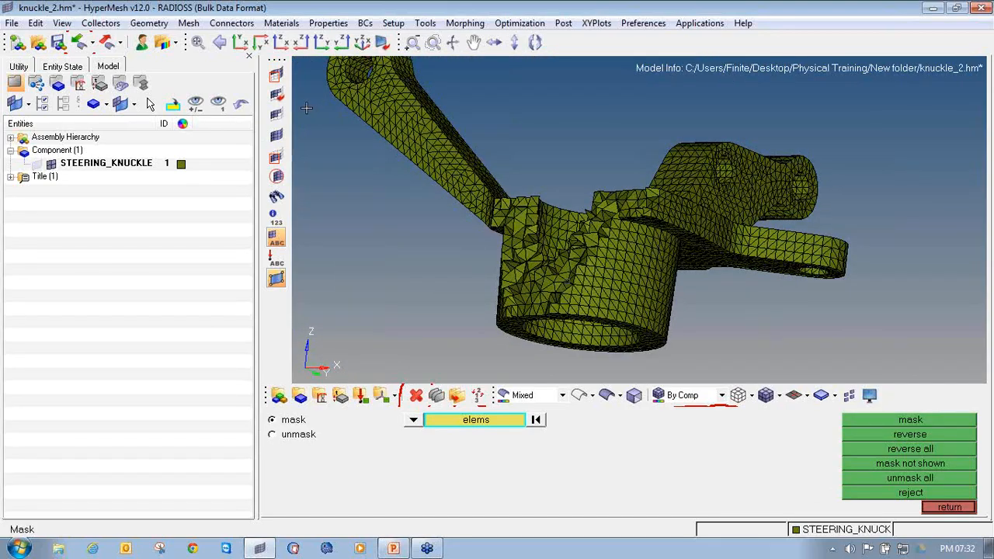
click(276, 135)
ctrl+scroll(632, 101, down, 3)
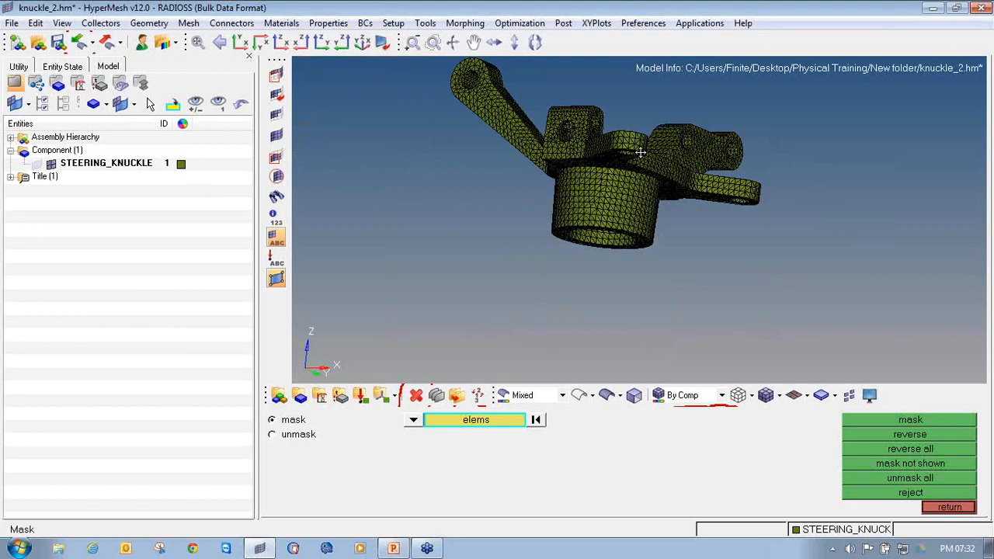
ctrl+drag(640, 152, 570, 169)
ctrl+right_drag(595, 179, 586, 240)
ctrl+scroll(585, 240, down, 2)
ctrl+drag(586, 240, 558, 261)
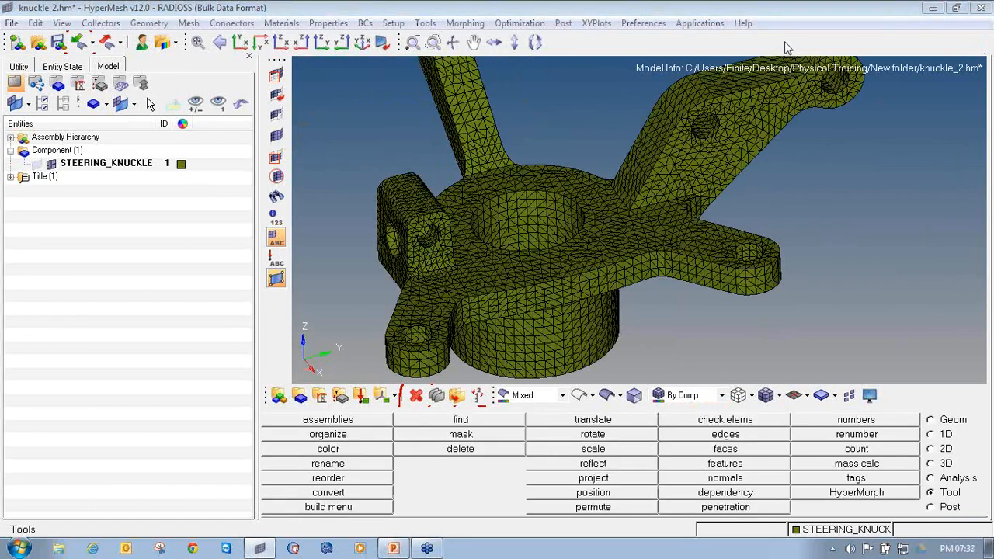
Step: Check the steering knuckle's 3-D elements for aspect ratio and warpage
ctrl+scroll(652, 184, down, 3)
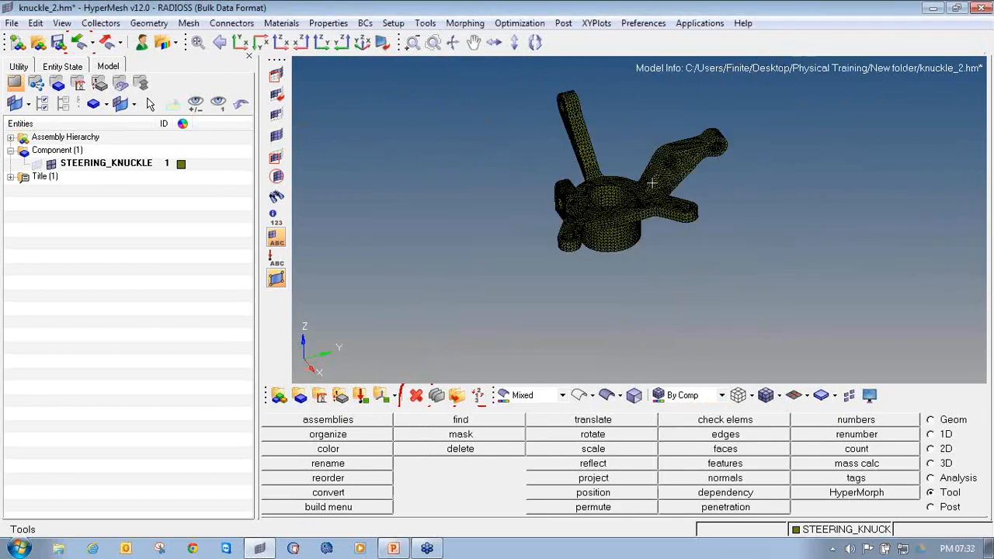
ctrl+drag(518, 184, 652, 303)
ctrl+scroll(641, 247, up, 2)
ctrl+right_drag(653, 303, 603, 256)
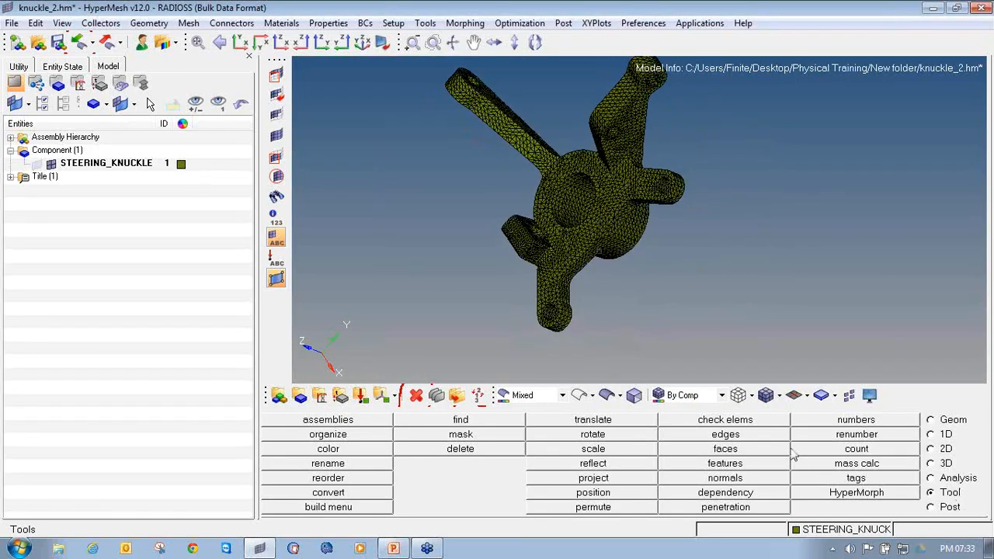
click(730, 420)
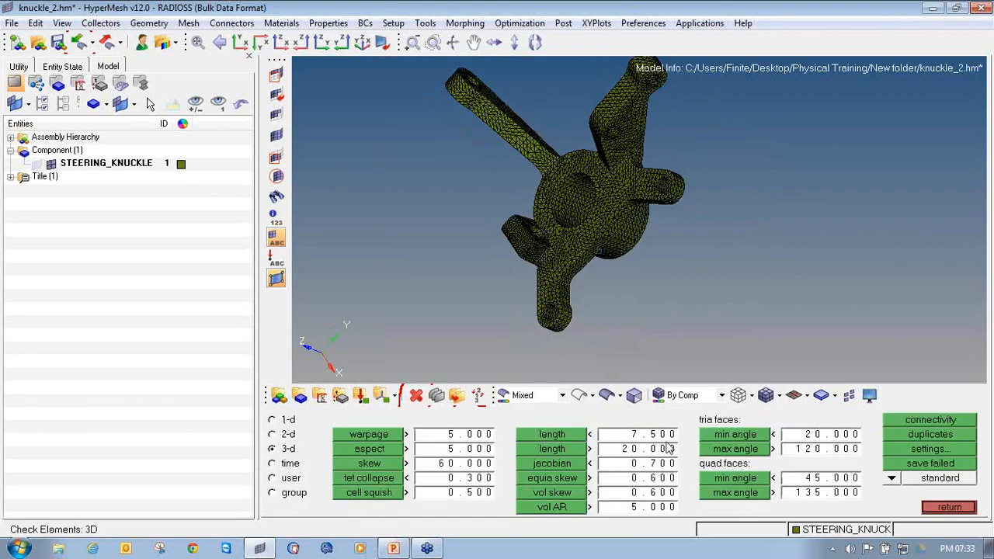
click(370, 449)
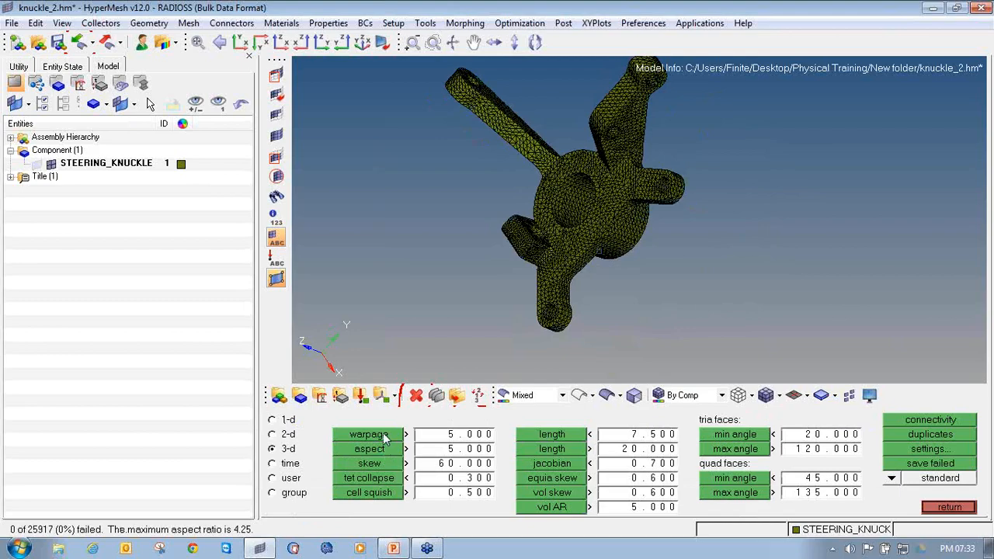
click(369, 435)
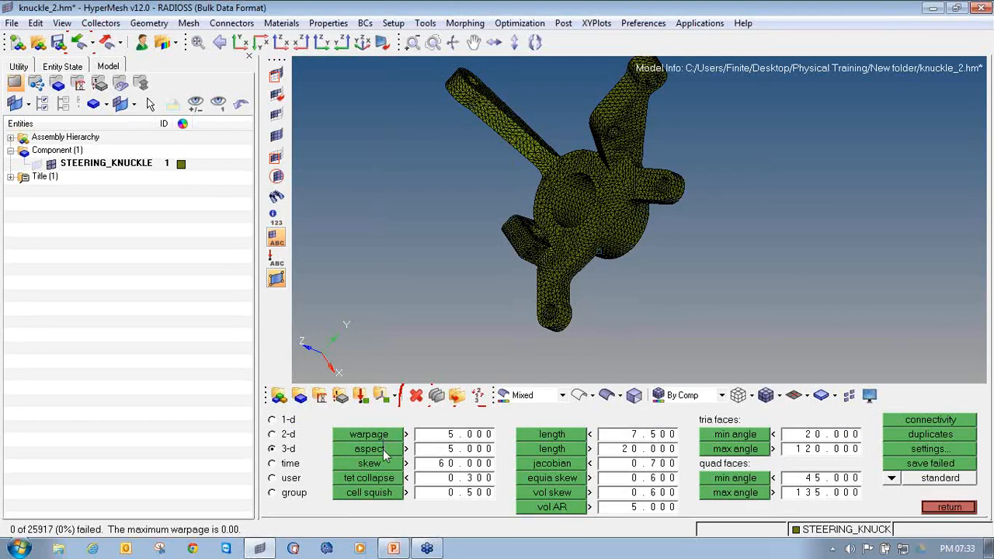
click(384, 450)
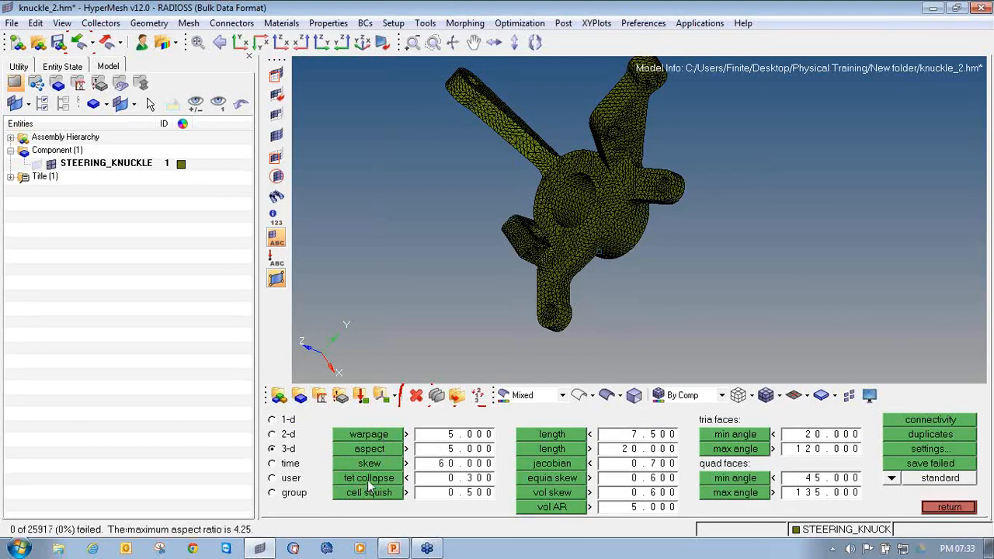
Step: Check the 3-D elements for tet collapse below 0.3 and save the failed elements to the user mark
click(369, 478)
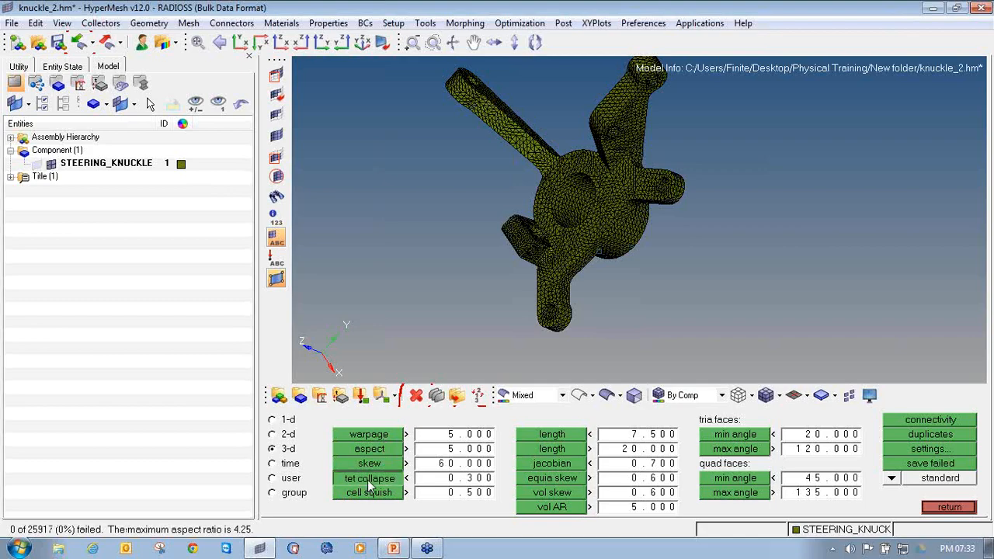
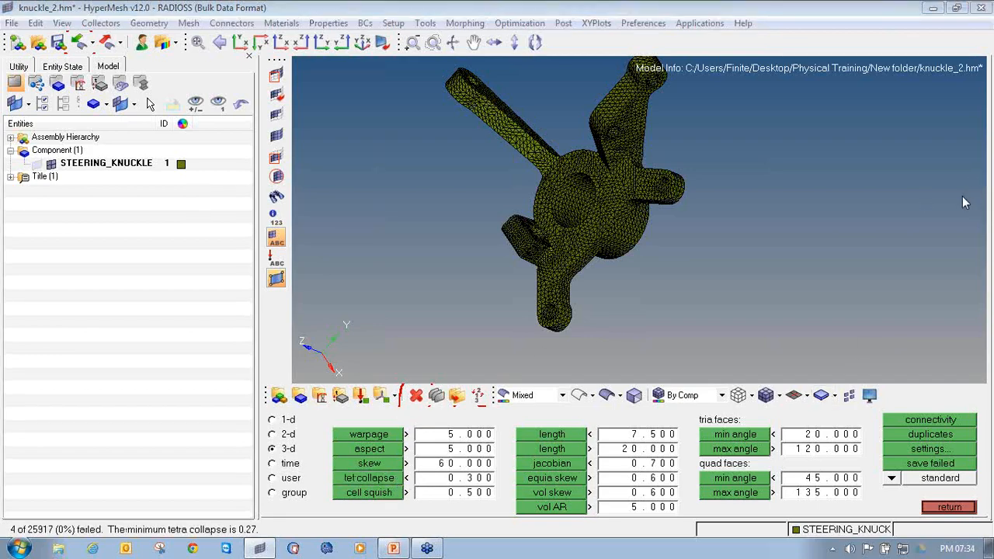
mouse_move(50, 509)
mouse_down()
mouse_move(29, 536)
mouse_move(256, 533)
mouse_move(249, 501)
mouse_move(62, 498)
mouse_up()
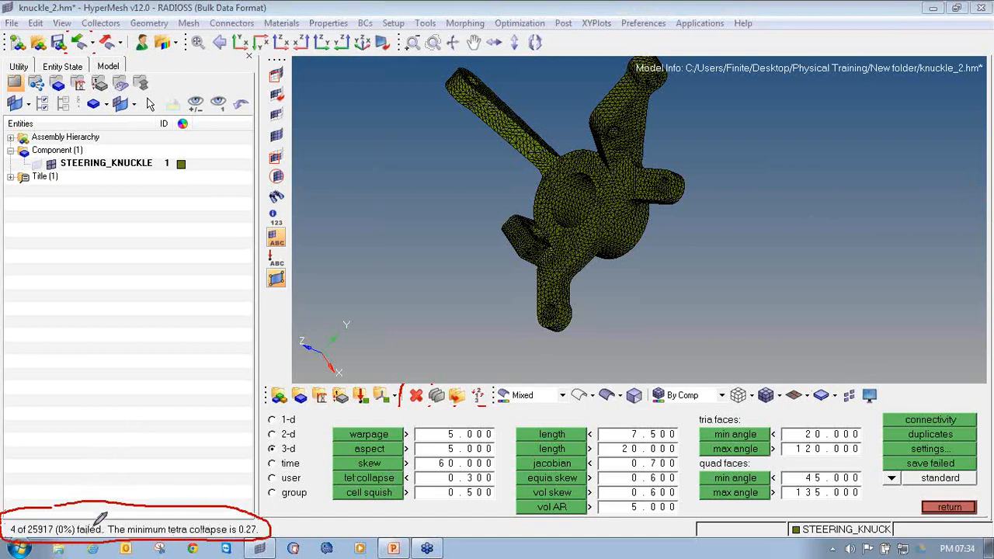
mouse_move(905, 446)
mouse_down()
mouse_move(885, 459)
mouse_move(916, 468)
mouse_move(977, 461)
mouse_move(966, 446)
mouse_move(901, 452)
mouse_up()
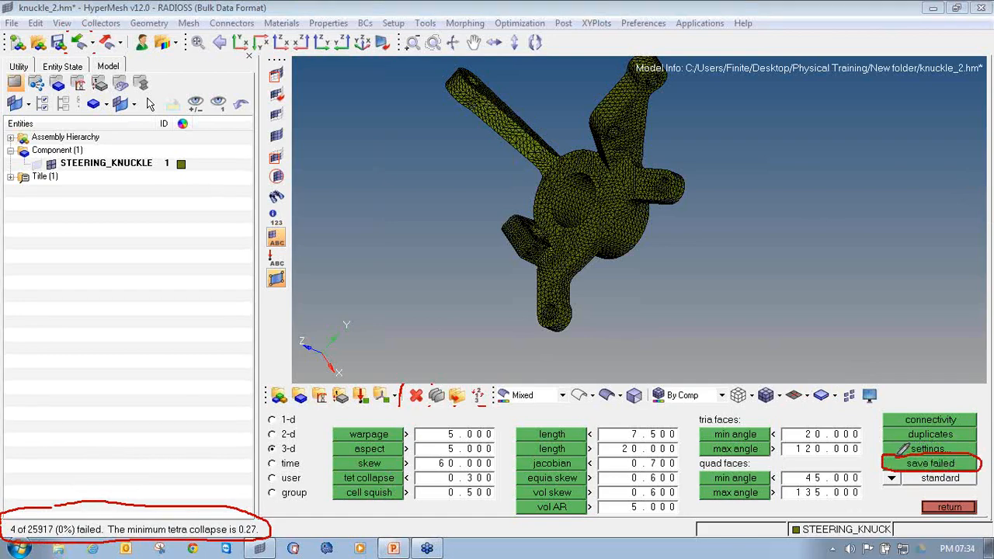
click(955, 465)
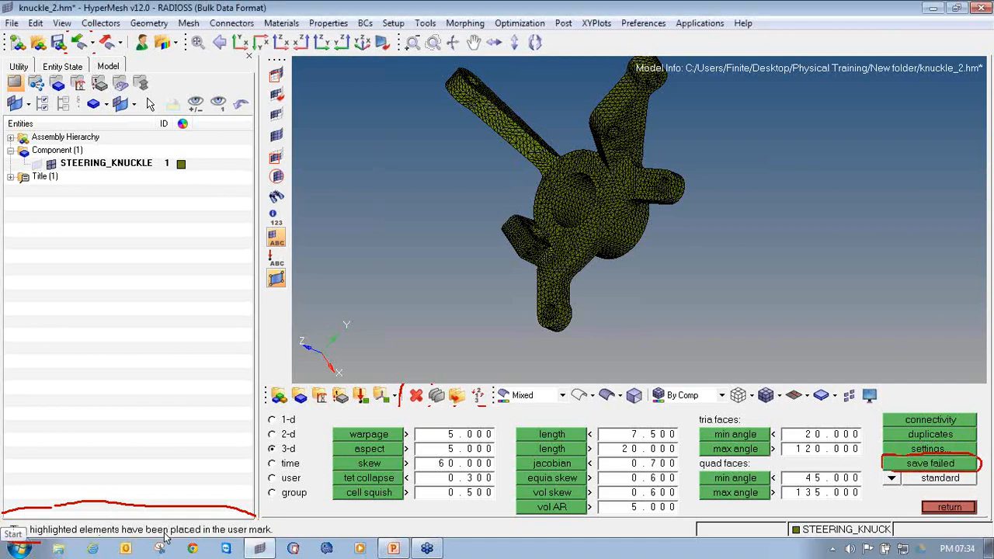
click(984, 159)
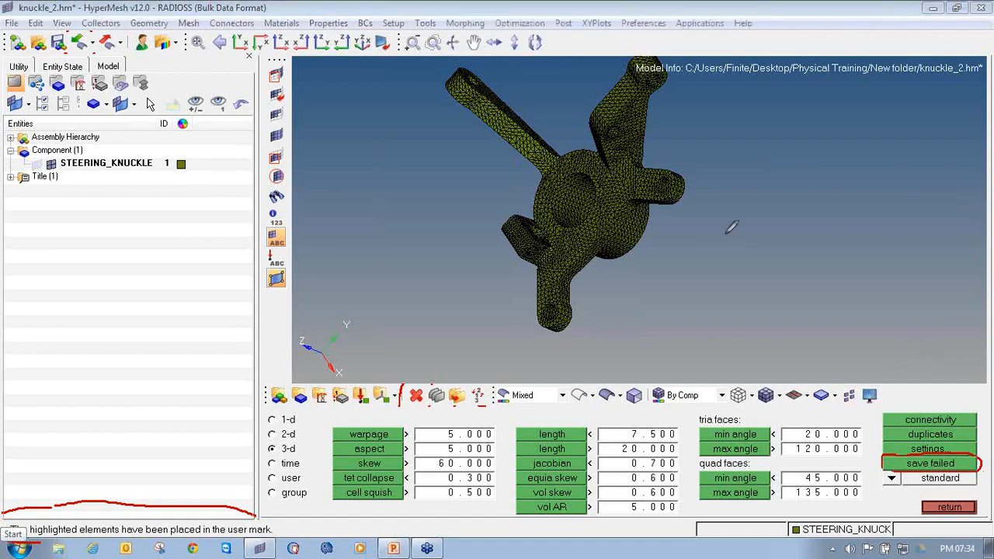
mouse_move(283, 57)
mouse_down()
mouse_move(262, 80)
mouse_move(295, 84)
mouse_move(278, 58)
mouse_up()
drag(309, 97, 376, 157)
drag(327, 118, 352, 99)
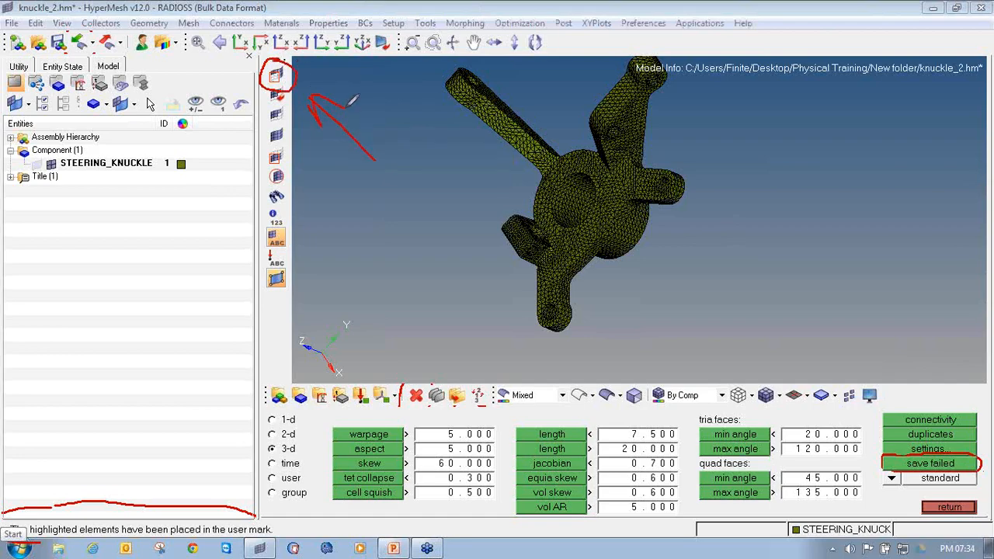
click(980, 173)
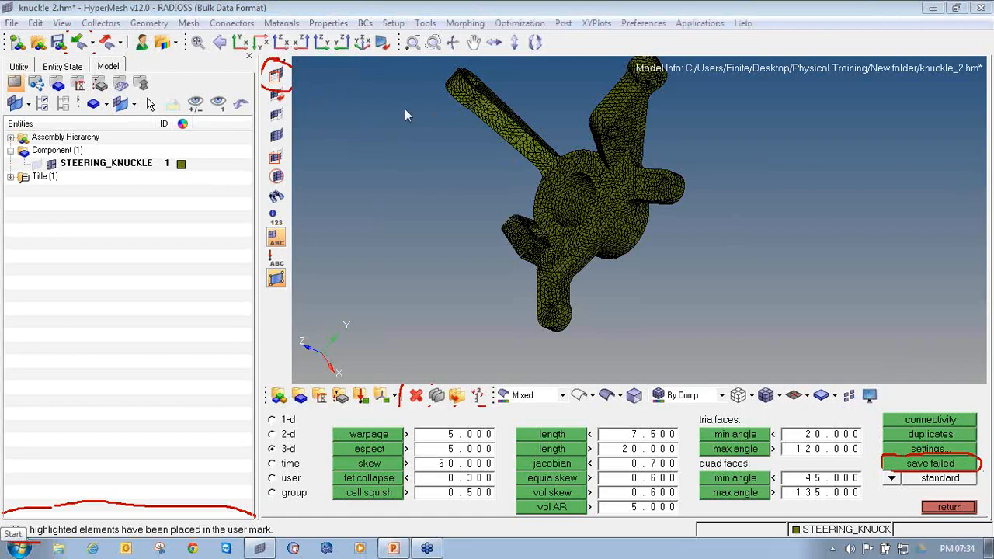
Step: Start masking elements and retrieve the saved failed elements as the selection
click(276, 74)
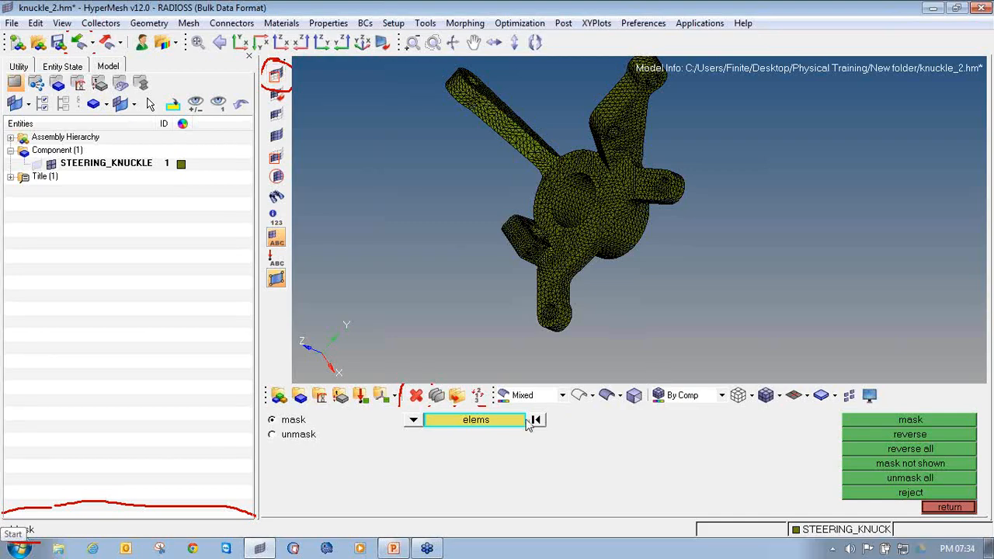
click(411, 420)
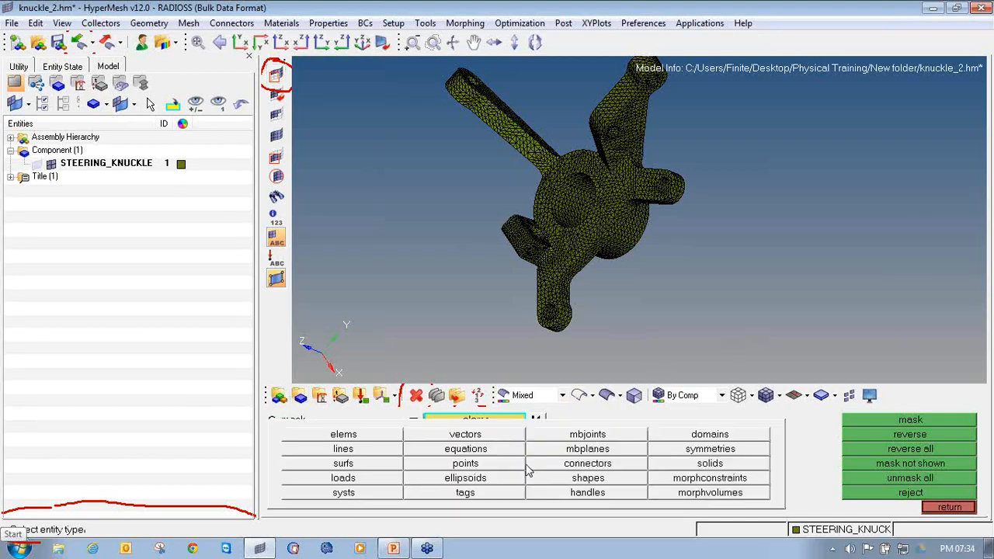
click(394, 439)
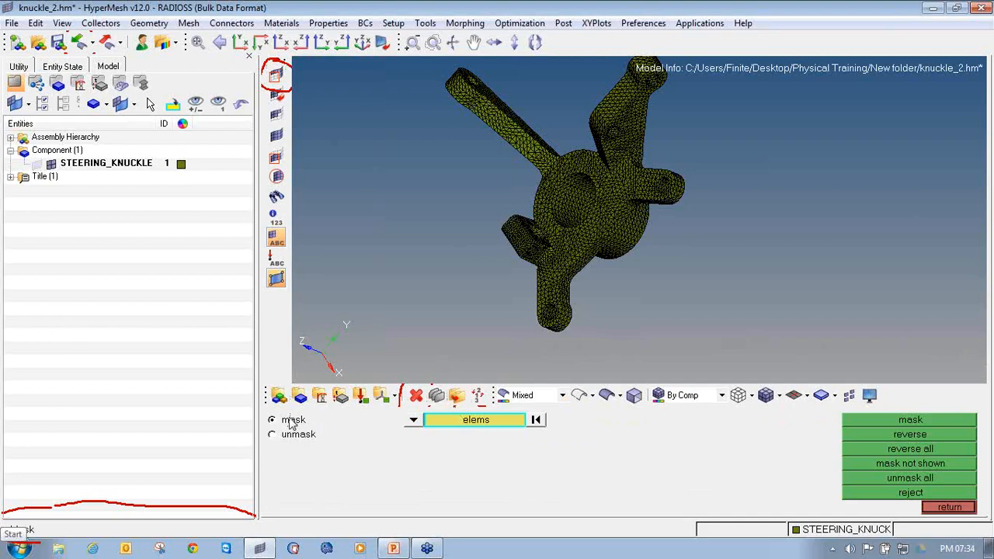
click(412, 432)
click(392, 440)
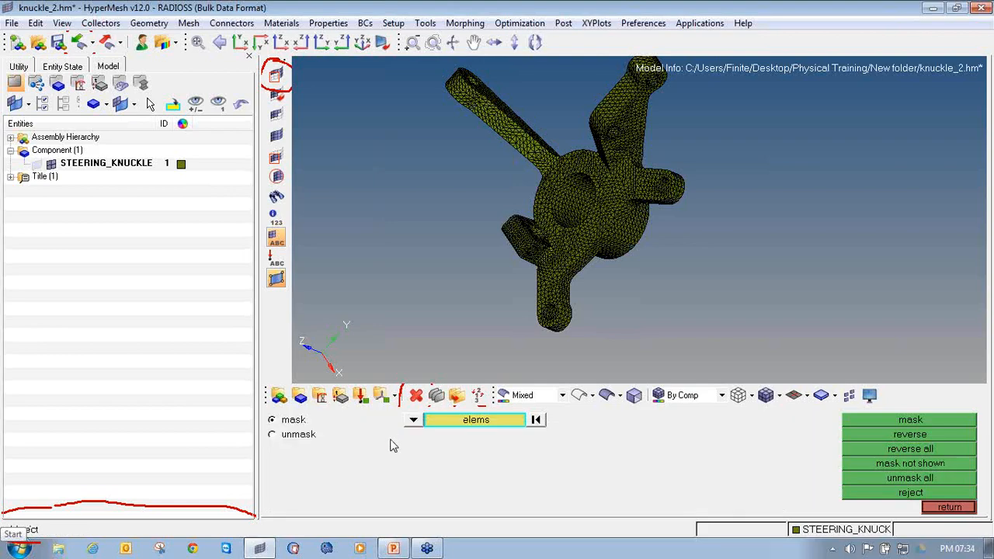
click(457, 420)
click(414, 420)
click(378, 437)
click(466, 424)
click(470, 452)
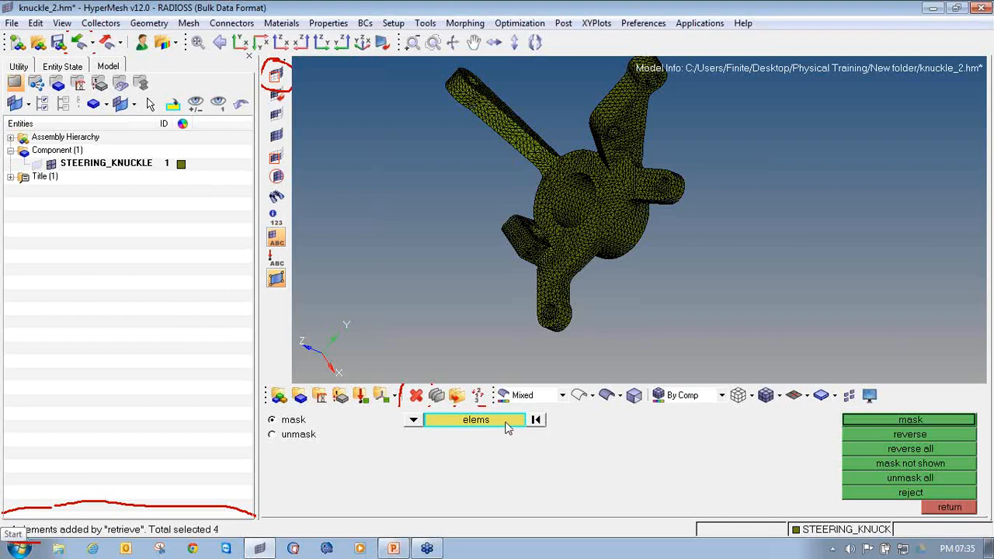
Step: Reverse the element selection and mask it so that only the saved failed elements stay displayed
click(466, 422)
click(334, 478)
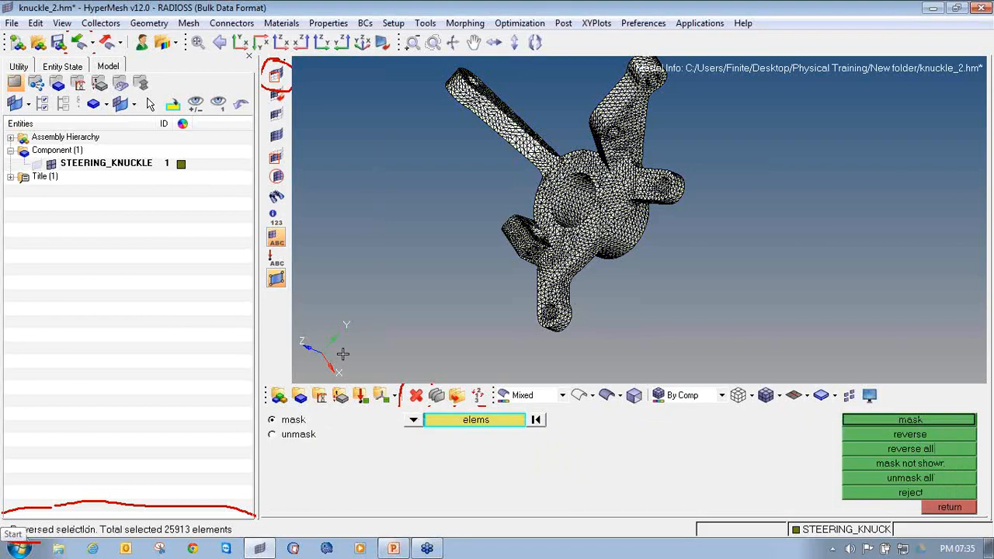
click(938, 420)
ctrl+right_drag(652, 159, 642, 219)
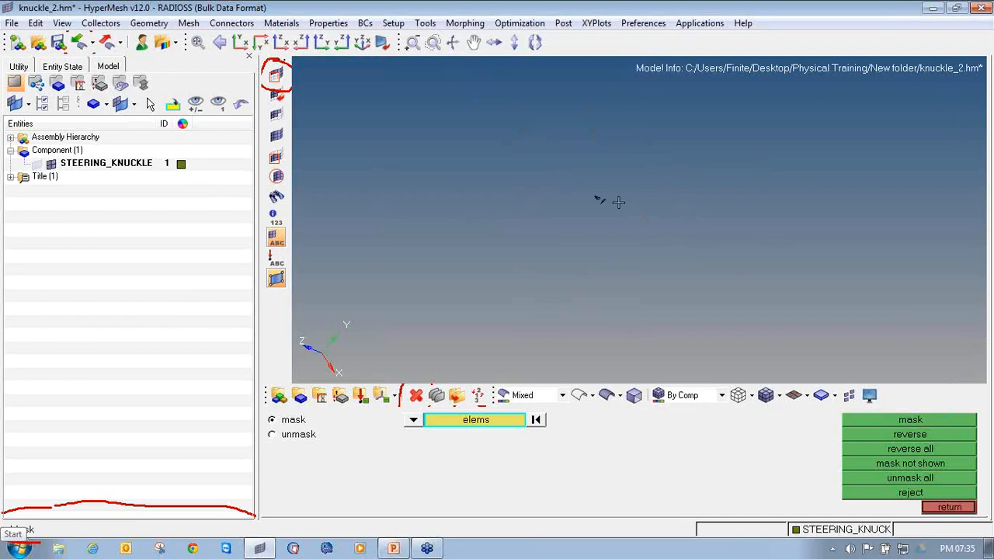
ctrl+scroll(618, 202, up, 3)
ctrl+scroll(580, 173, up, 6)
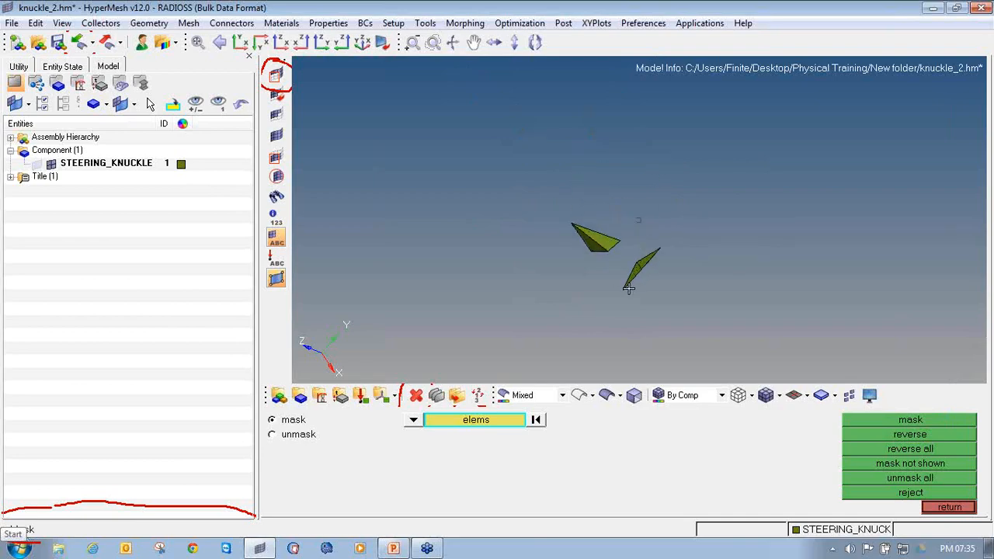
mouse_move(629, 287)
ctrl+mouse_down()
mouse_move(684, 282)
mouse_move(741, 295)
mouse_move(770, 285)
mouse_move(506, 269)
mouse_move(703, 266)
mouse_move(771, 285)
mouse_move(750, 279)
ctrl+mouse_up()
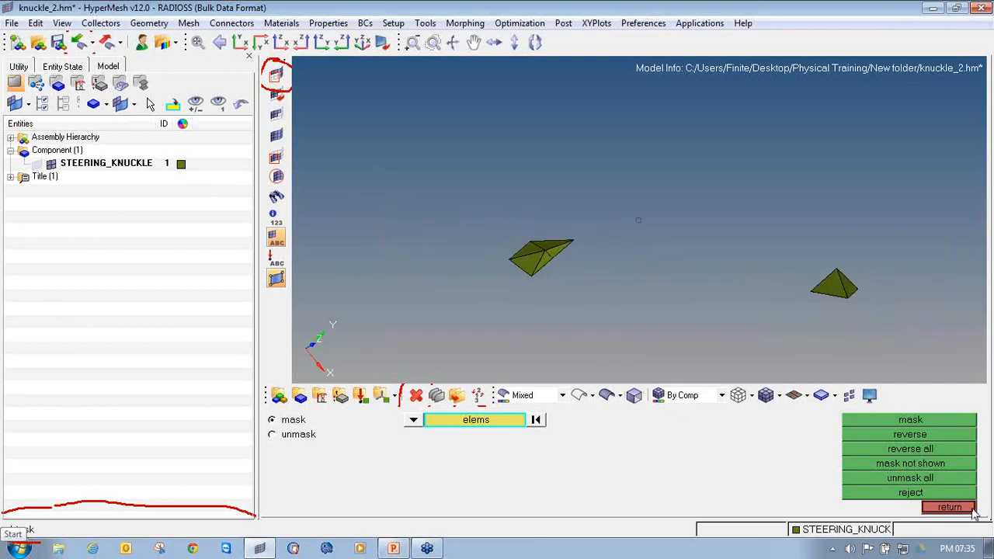
click(989, 164)
click(954, 179)
mouse_move(541, 111)
mouse_down()
mouse_move(514, 149)
mouse_move(559, 138)
mouse_move(589, 155)
mouse_move(621, 155)
mouse_up()
drag(643, 113, 661, 153)
drag(633, 132, 740, 140)
drag(724, 123, 725, 164)
mouse_move(785, 115)
mouse_down()
mouse_move(776, 151)
mouse_move(800, 99)
mouse_up()
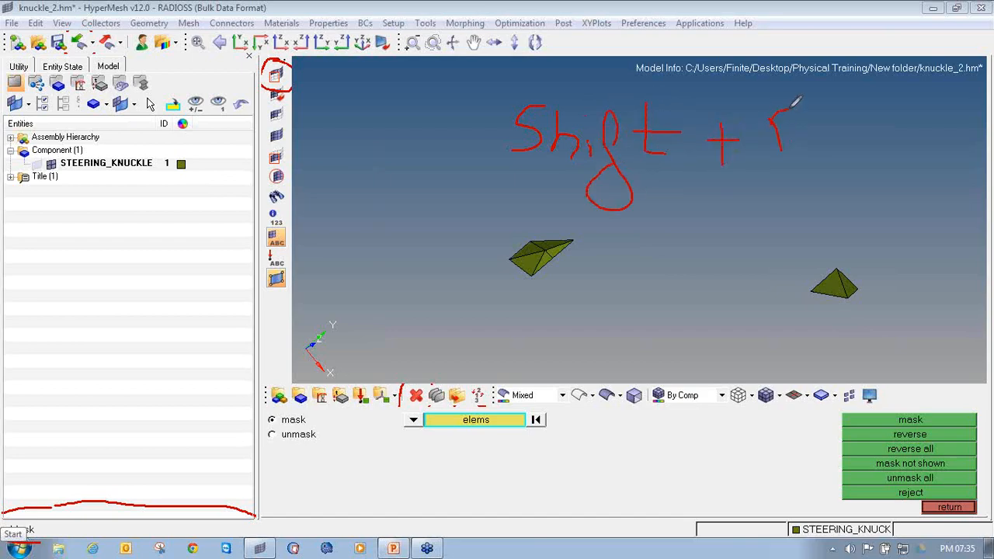
drag(768, 134, 797, 129)
mouse_move(812, 118)
mouse_down()
mouse_move(835, 113)
mouse_move(803, 147)
mouse_up()
key(Escape)
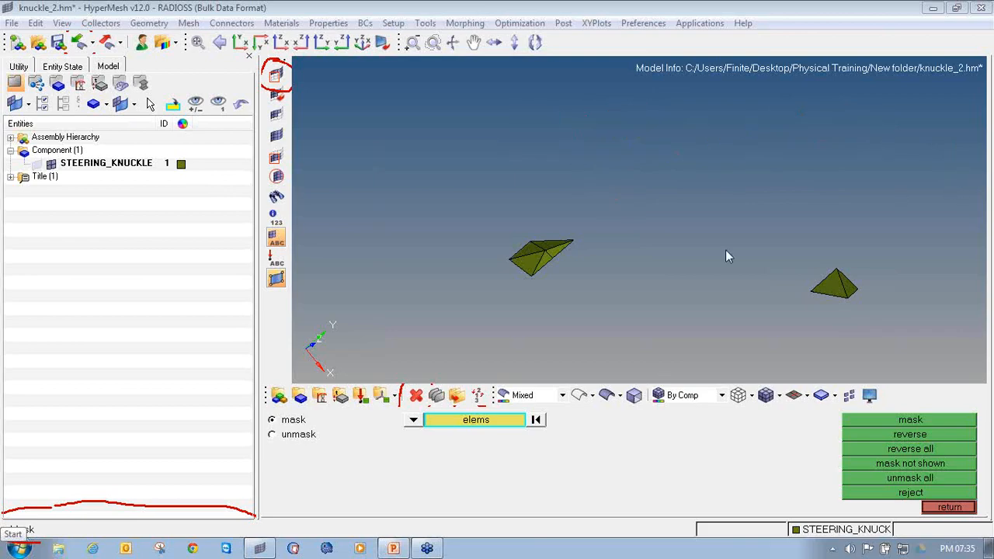
Step: Add temporary nodes at all nodes of the displayed failed tetra elements
key(shift+F2)
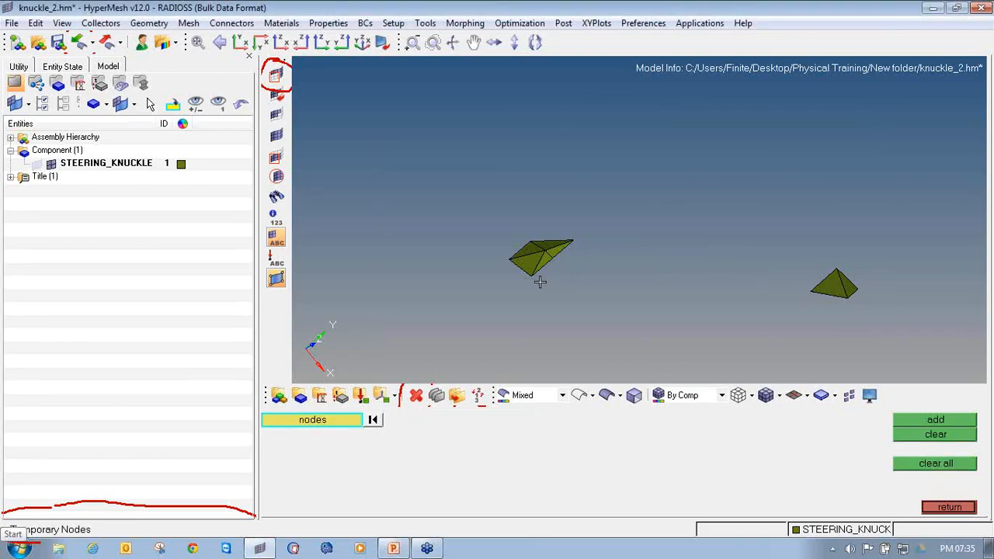
shift+drag(433, 158, 860, 325)
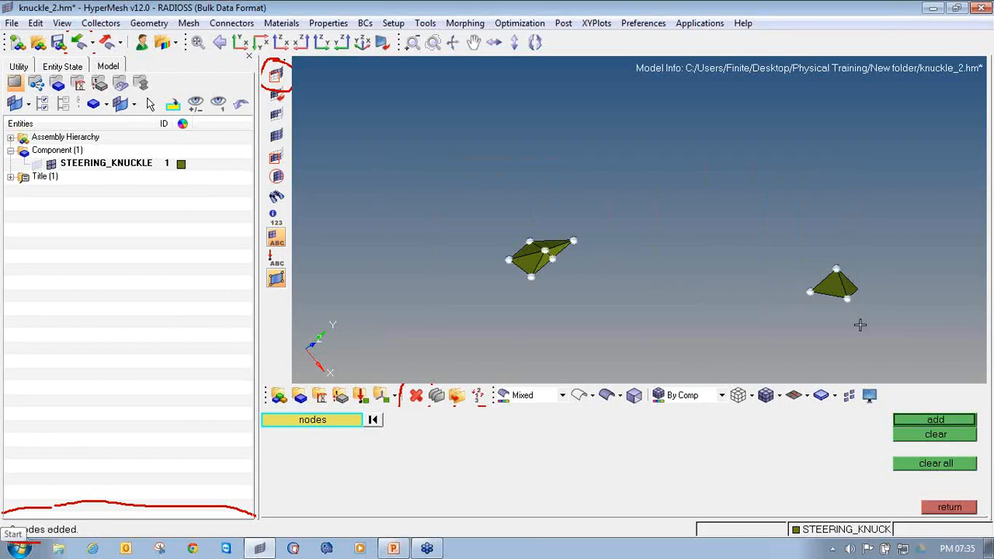
middle_click(511, 231)
key(F10)
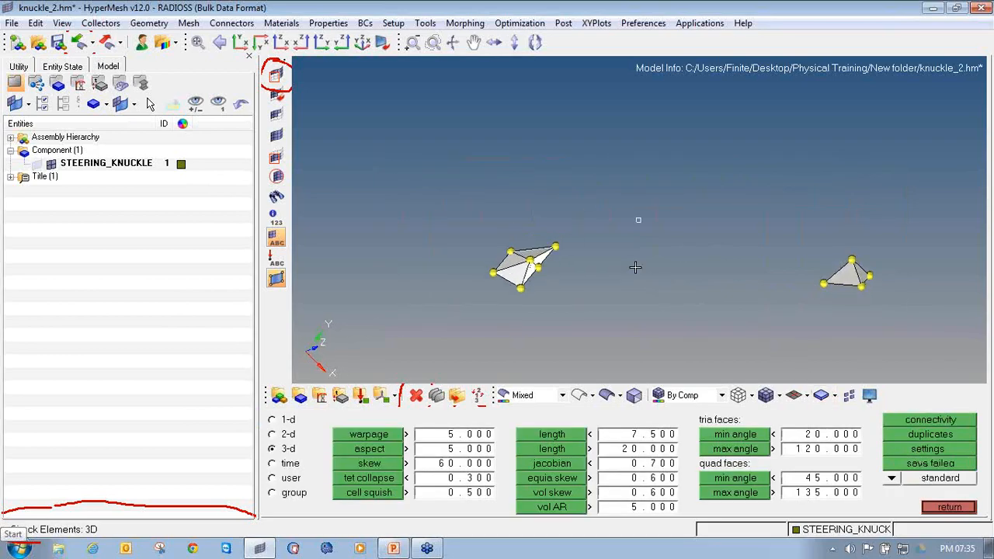
click(951, 506)
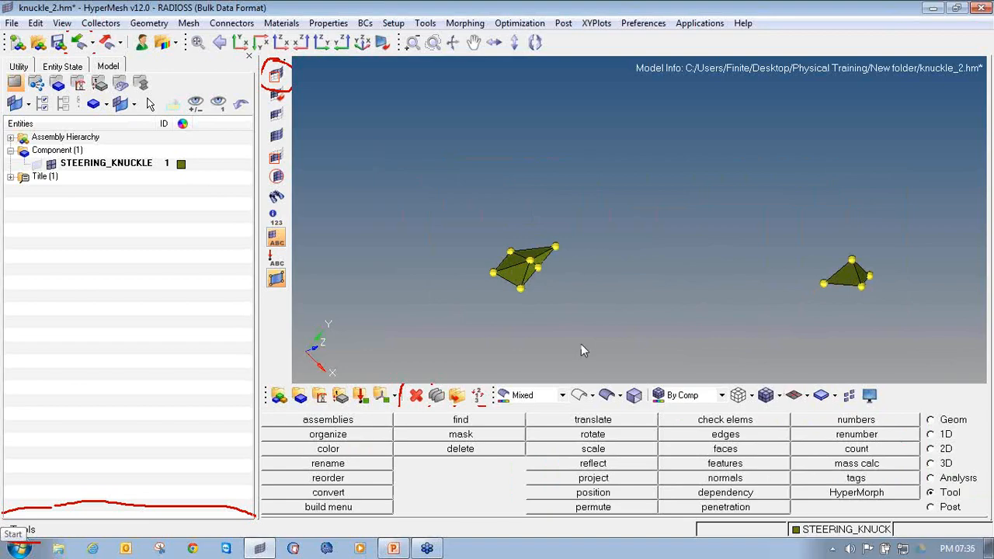
Step: Clear all temporary nodes from the displayed failed elements
click(932, 420)
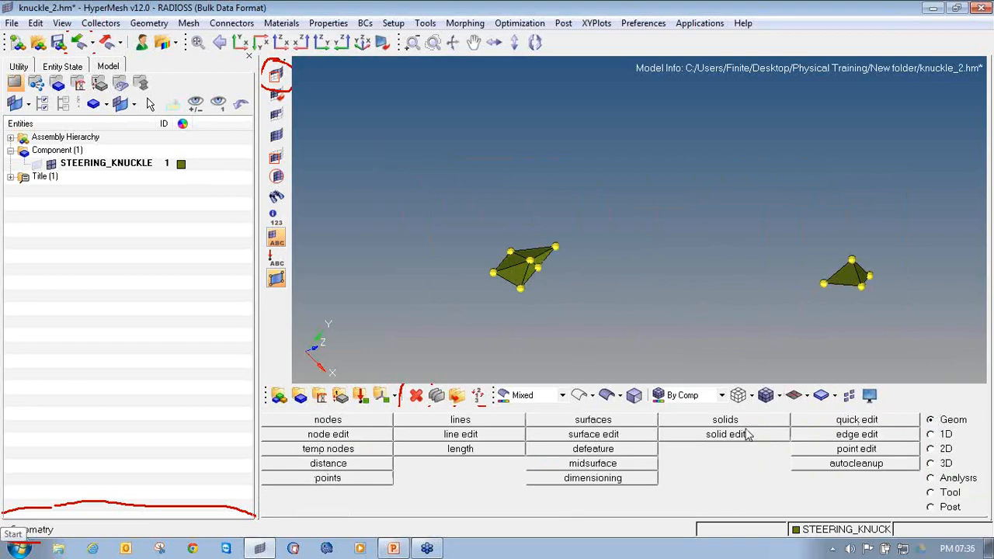
click(381, 451)
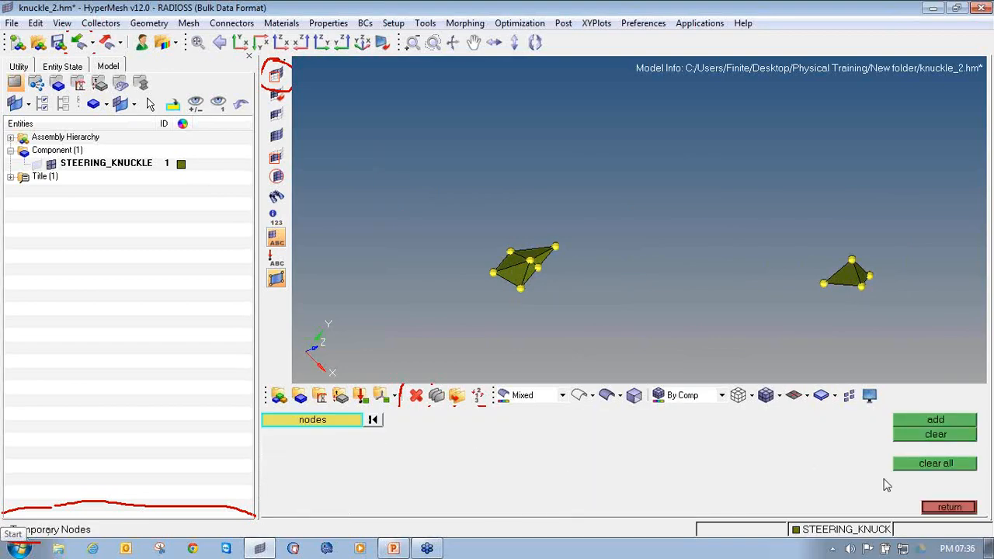
click(907, 466)
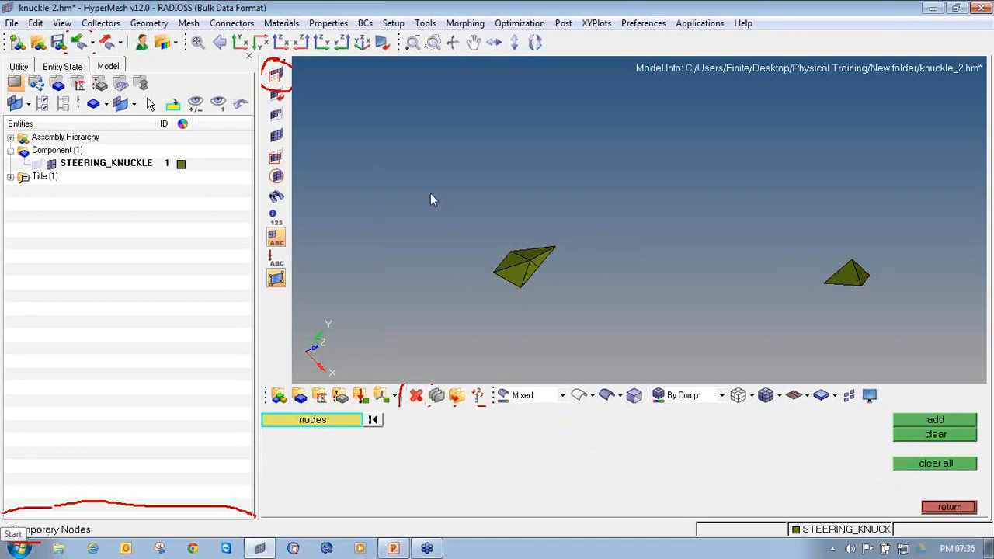
Step: Add temporary nodes at all nodes of the displayed failed tetra elements again
shift+drag(382, 144, 903, 361)
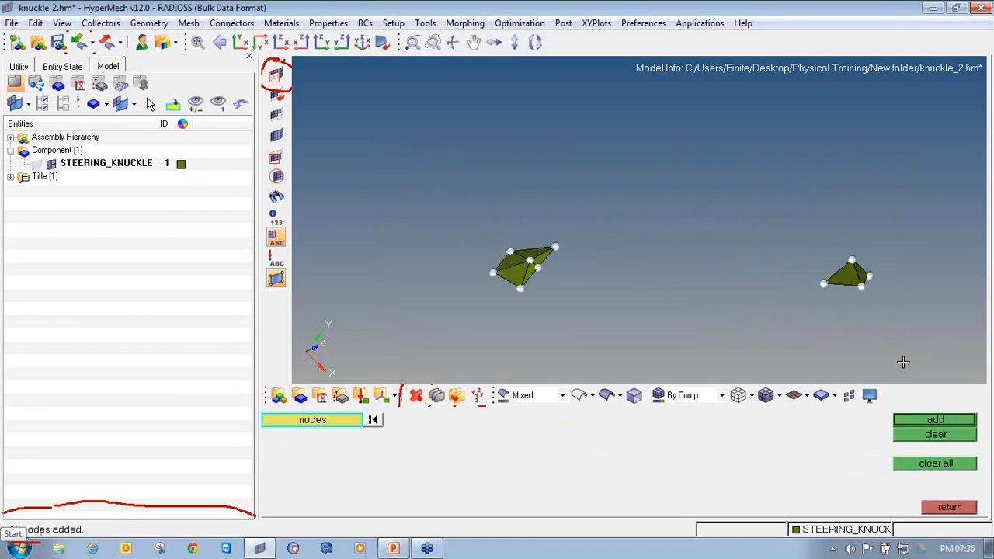
shift+drag(303, 74, 969, 390)
click(940, 423)
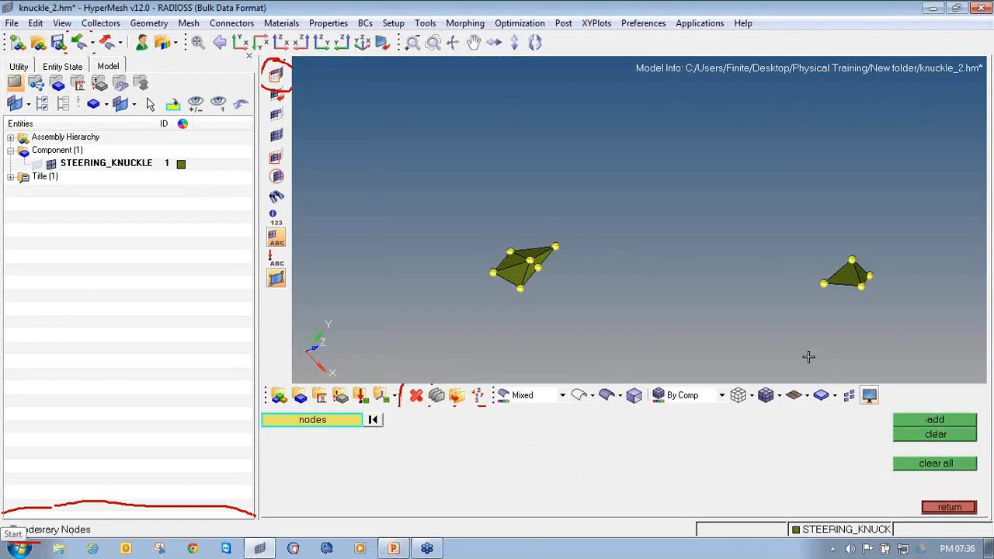
Step: Examine the shape of the single isolated failed tetra up close from several angles
ctrl+right_drag(626, 252, 590, 218)
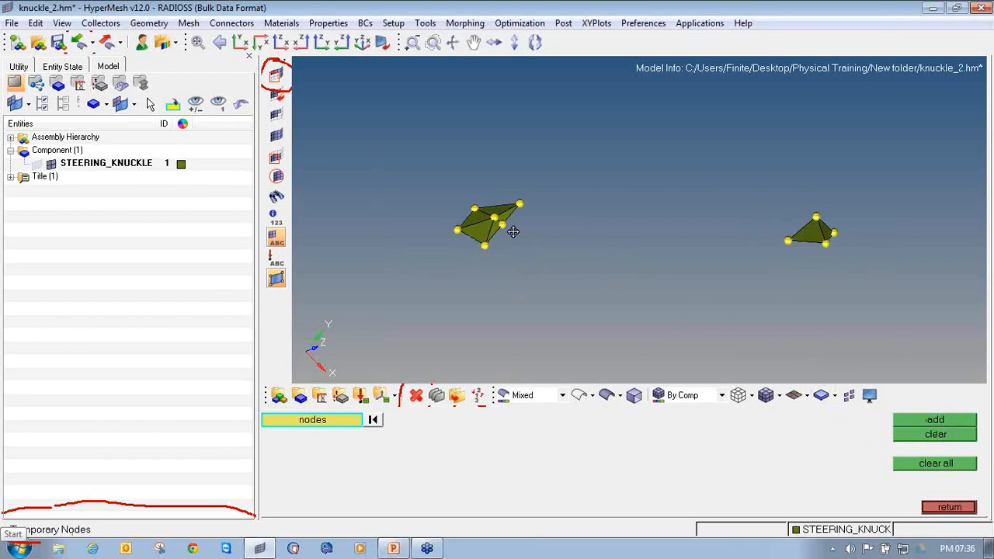
mouse_move(510, 231)
ctrl+mouse_down()
mouse_move(550, 224)
mouse_move(535, 190)
mouse_move(582, 193)
mouse_move(555, 228)
mouse_move(408, 239)
mouse_move(526, 222)
ctrl+mouse_up()
scroll(526, 222, up, 2)
scroll(681, 318, up, 3)
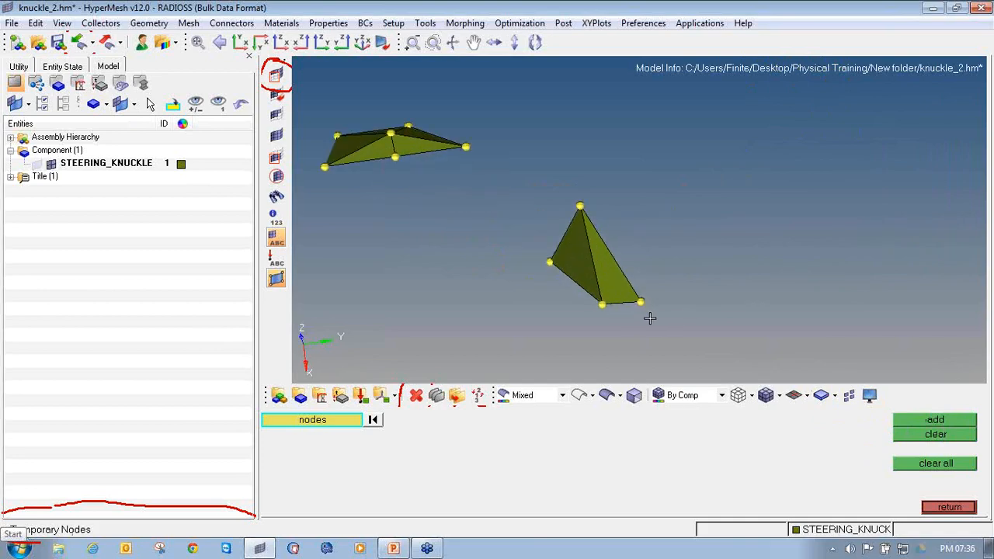
ctrl+drag(650, 317, 579, 250)
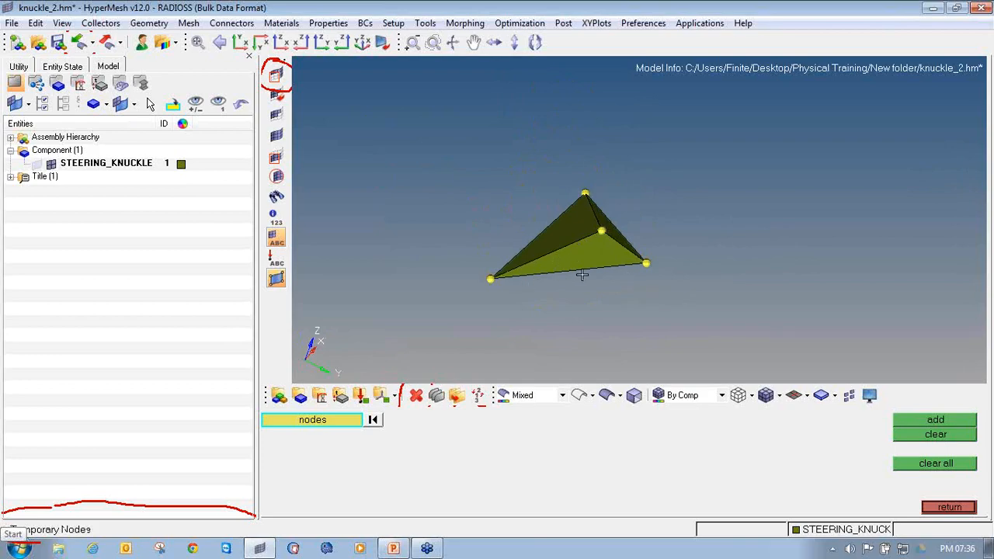
ctrl+drag(590, 249, 586, 272)
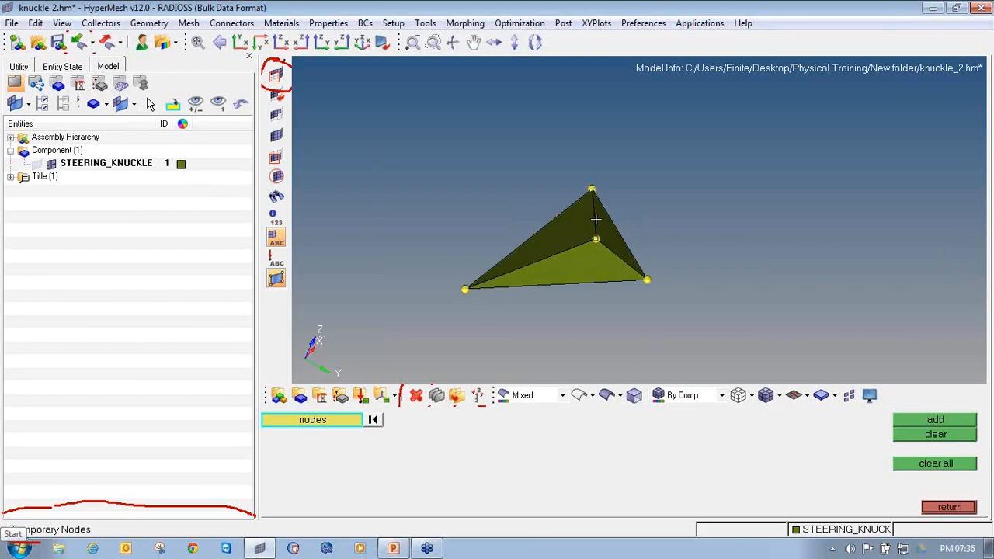
ctrl+drag(594, 239, 593, 270)
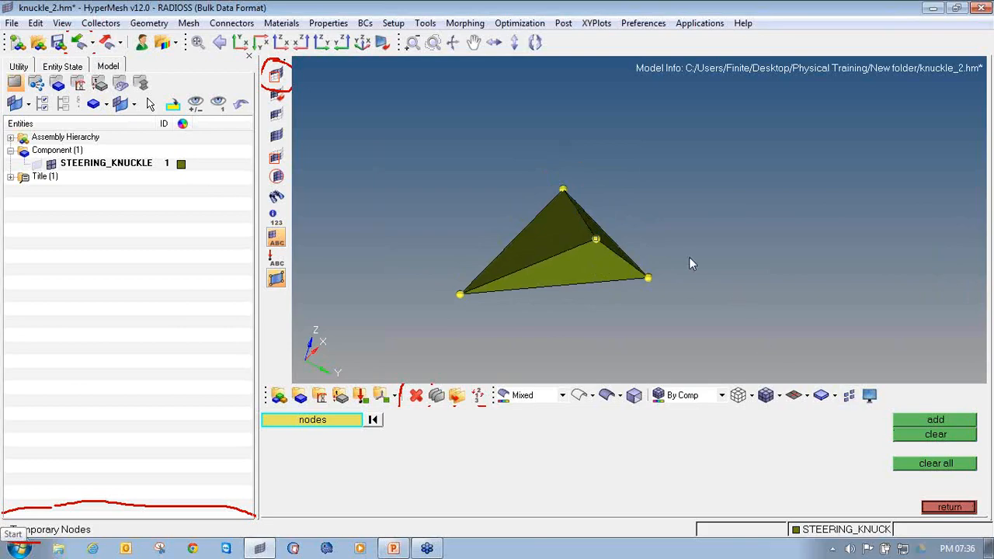
Step: Run the 3-d element check and query the quality values of the isolated failed tetra
key(F10)
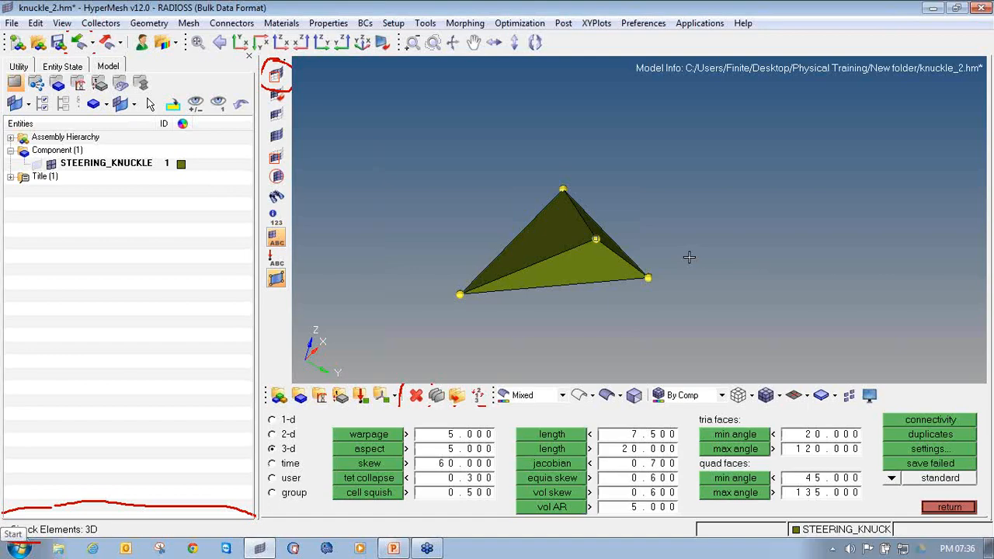
click(949, 507)
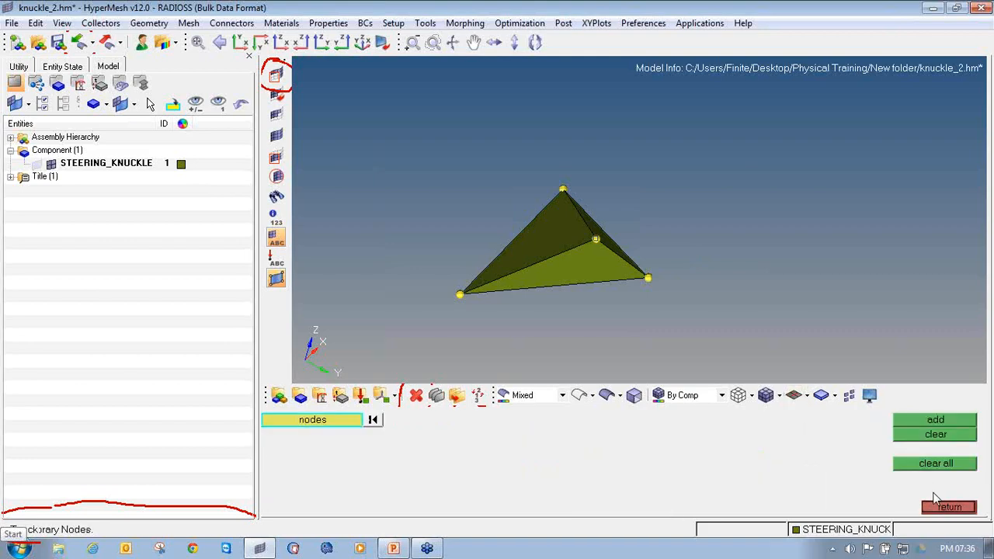
click(933, 505)
click(941, 492)
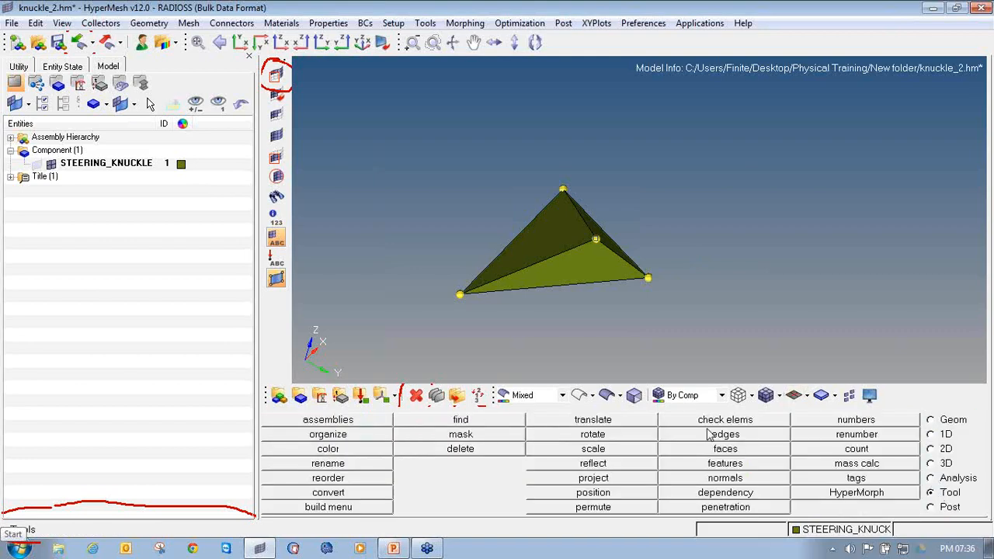
click(750, 421)
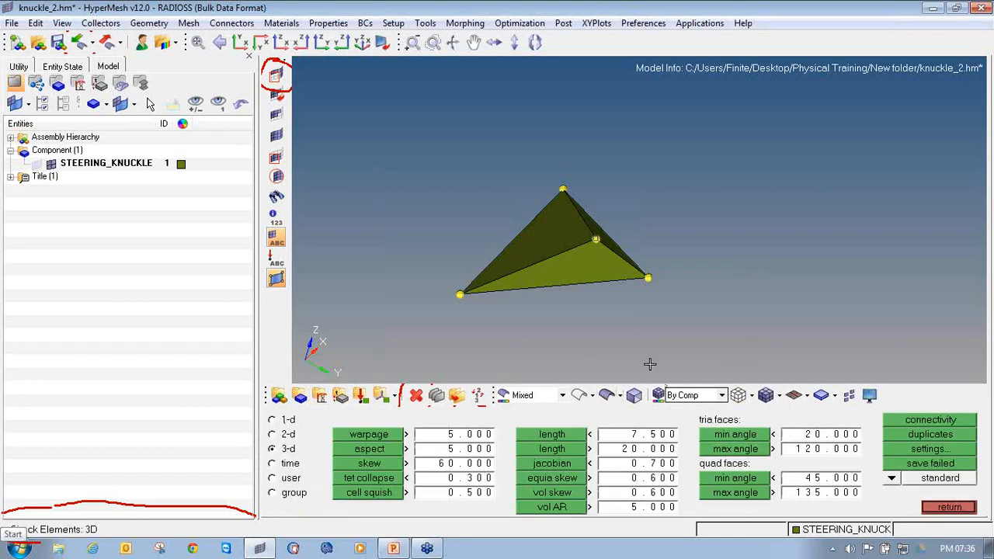
click(536, 255)
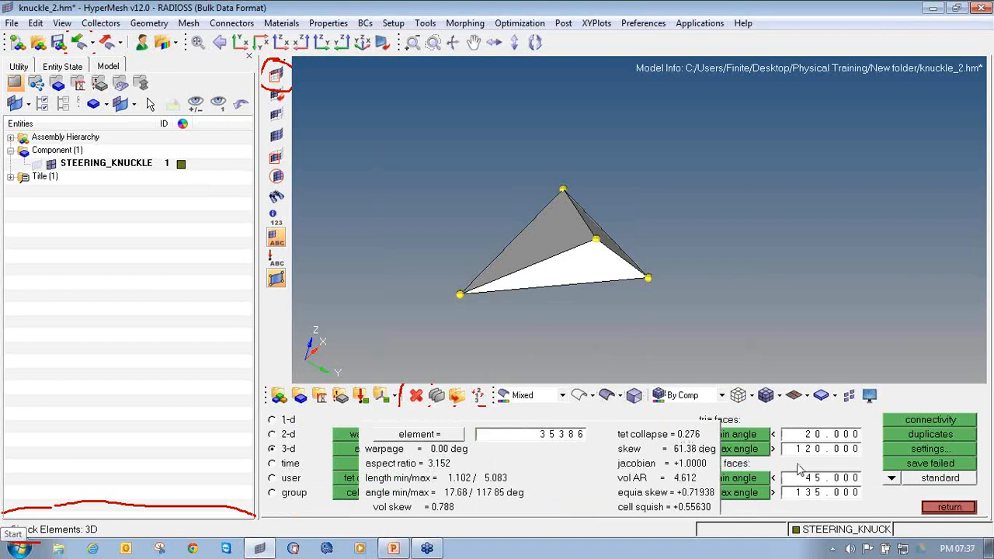
click(938, 503)
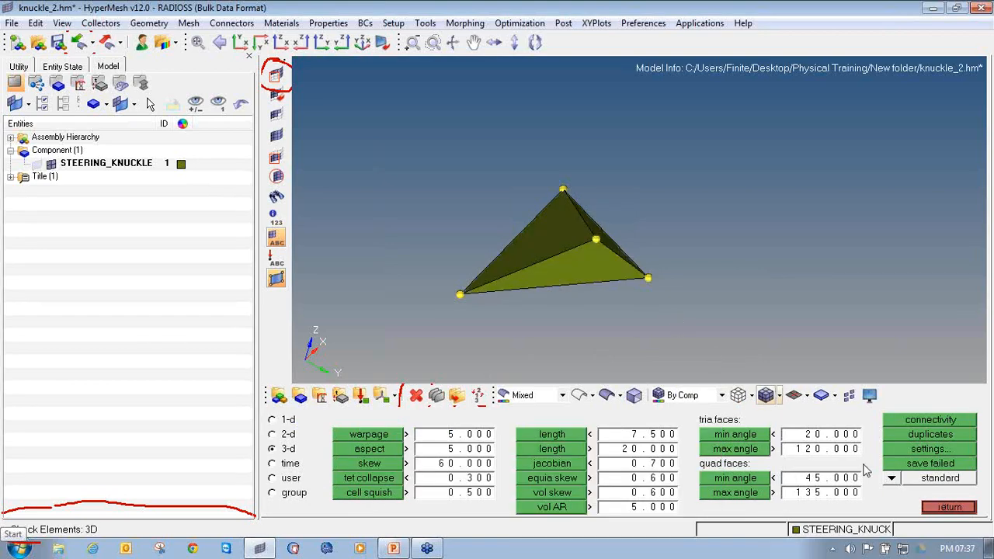
click(949, 507)
Step: Use the two-node distance tool to set the distance from the failed tetra's far-left corner node to its central node to 3
ctrl+drag(828, 249, 570, 273)
ctrl+right_drag(570, 273, 614, 280)
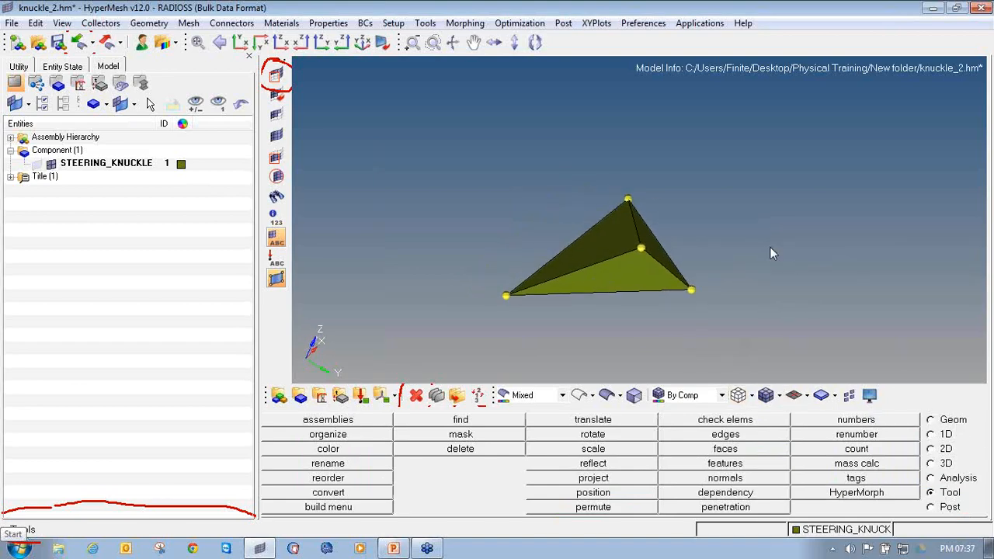
click(949, 421)
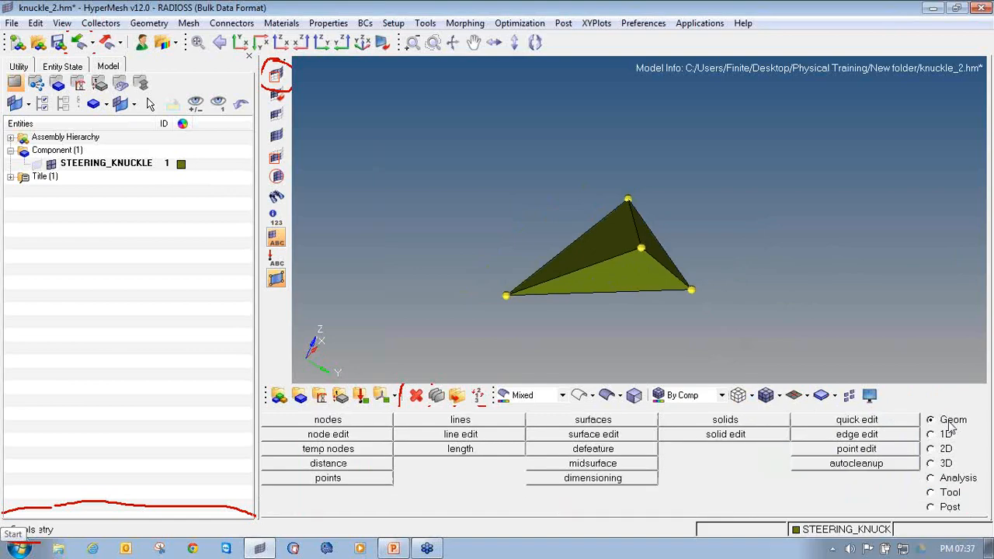
click(377, 463)
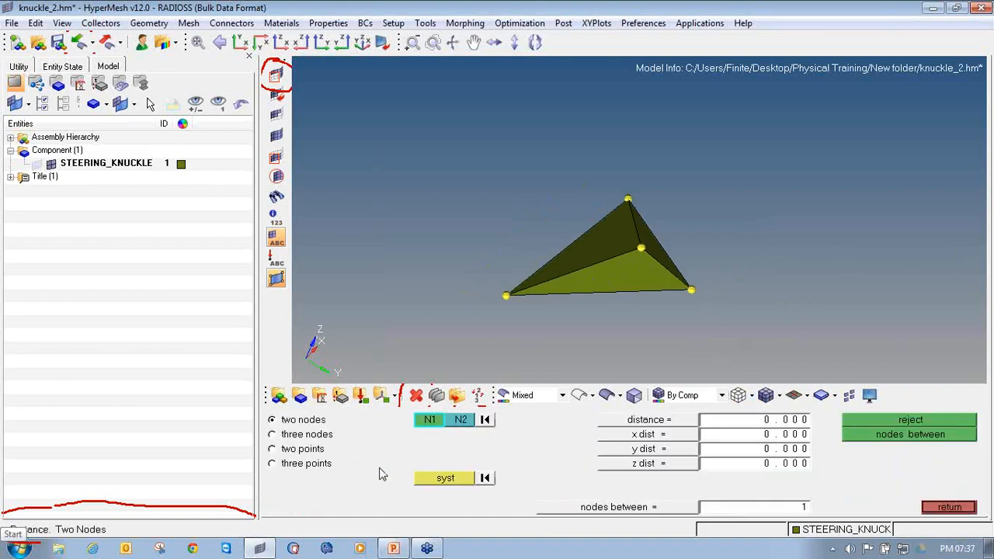
click(870, 420)
key(F4)
click(506, 295)
click(638, 249)
double_click(763, 435)
double_click(781, 420)
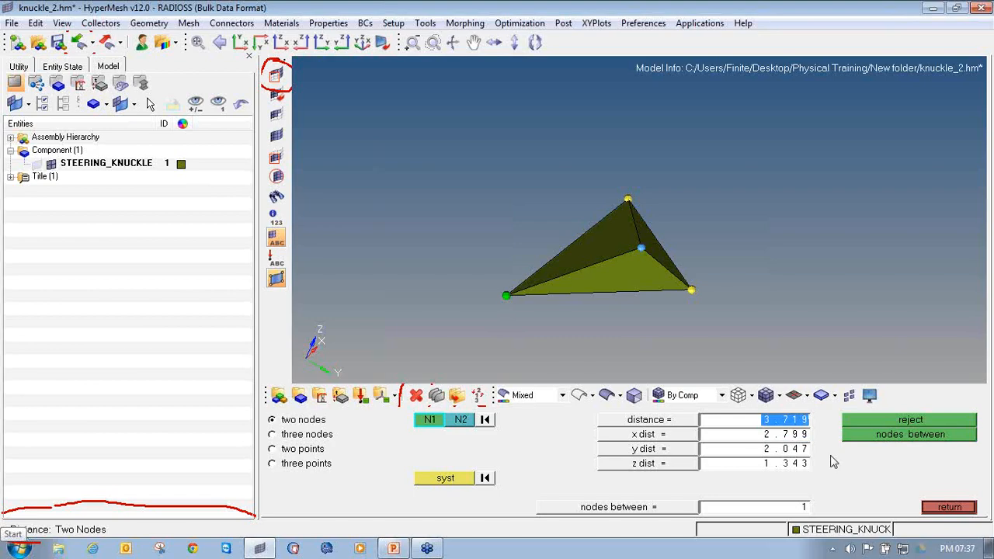
text(3)
key(Return)
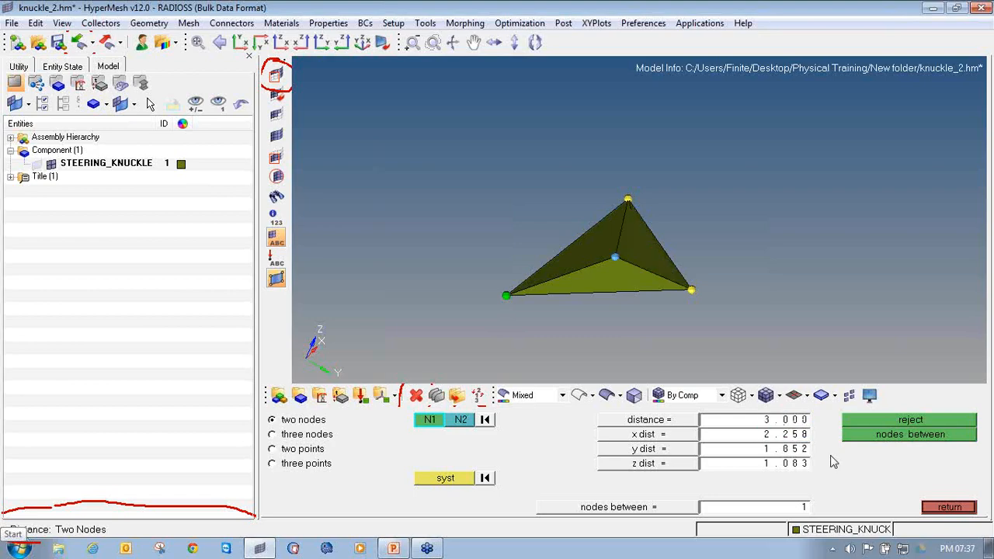
Step: Query the quality values of the tetra with the relocated node in the 3-d element check
ctrl+drag(776, 371, 759, 285)
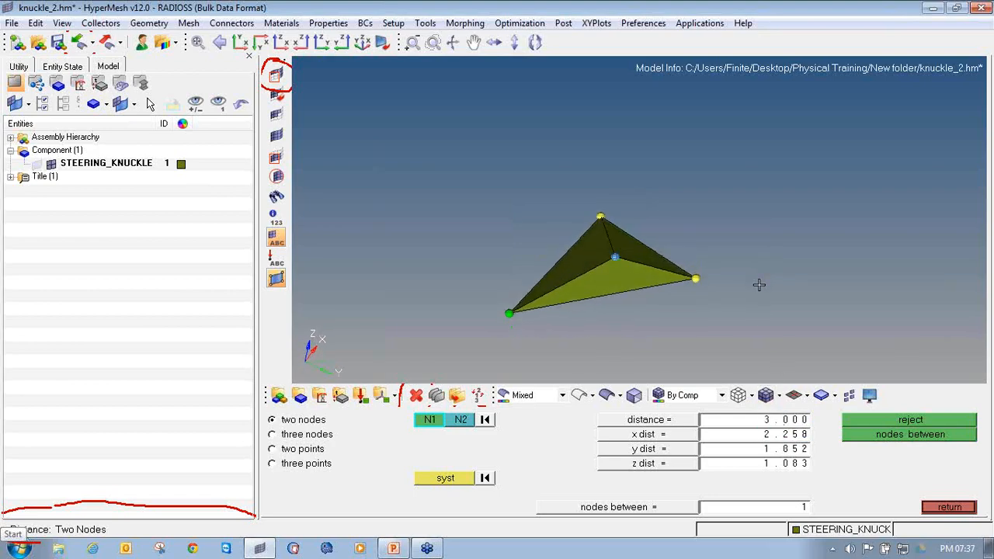
key(F10)
mouse_move(624, 278)
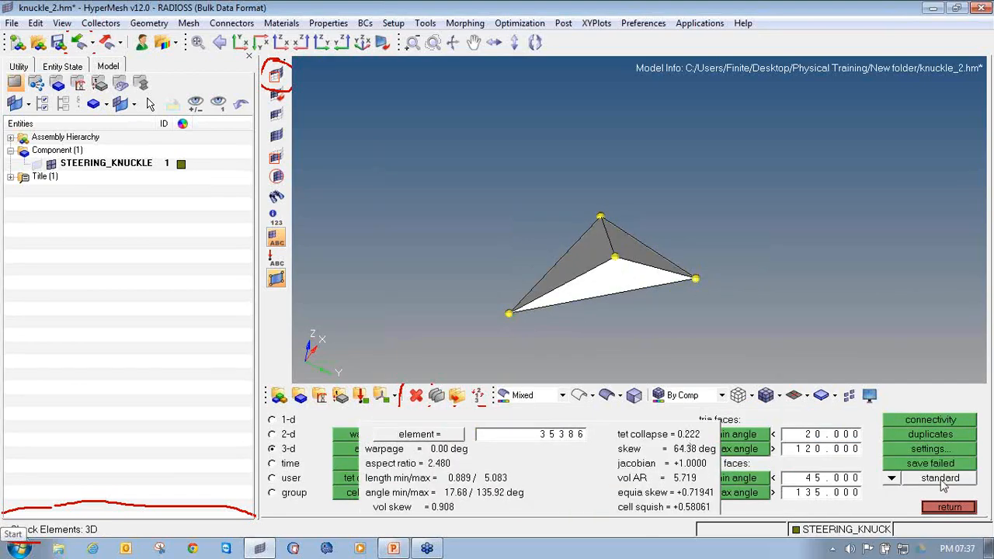
click(961, 506)
ctrl+drag(515, 197, 636, 293)
key(F4)
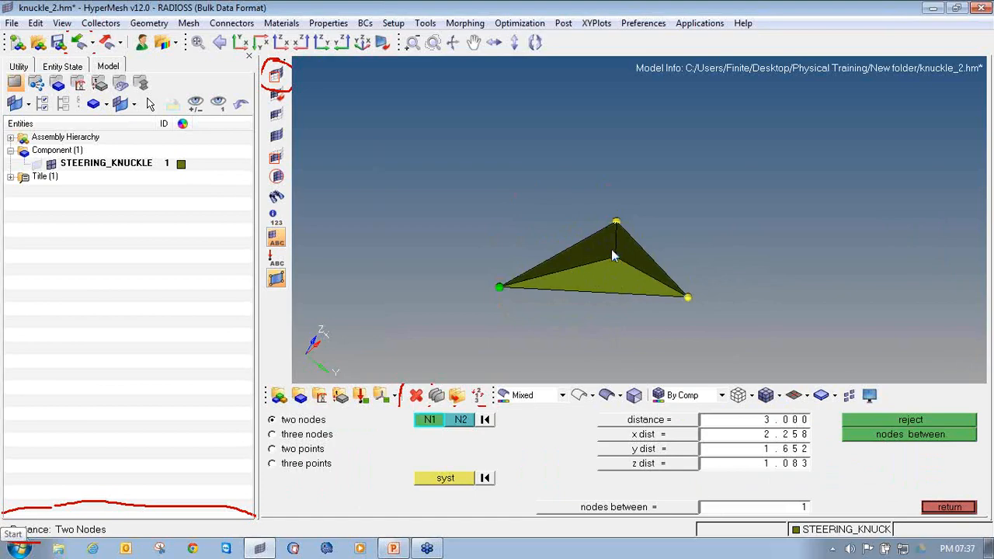
ctrl+drag(607, 187, 626, 275)
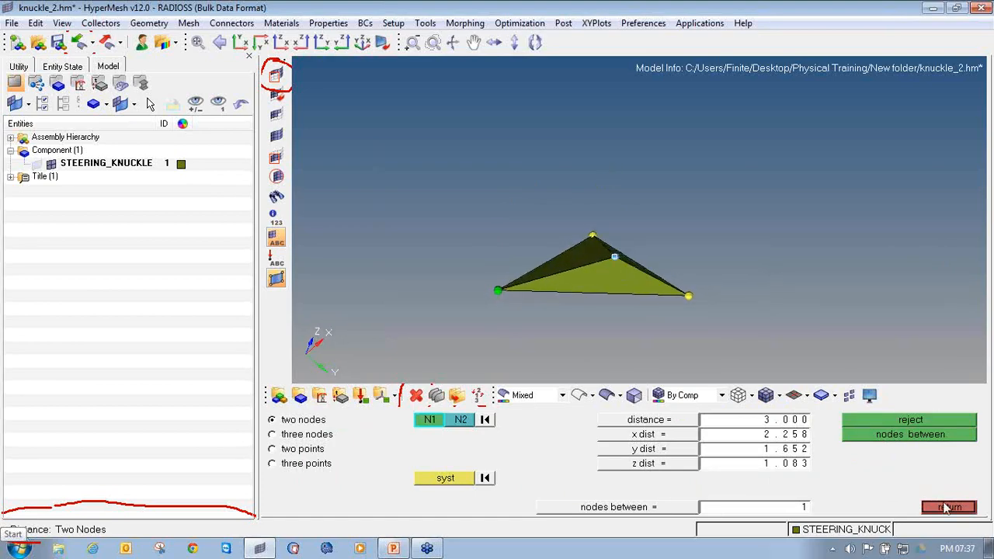
click(949, 507)
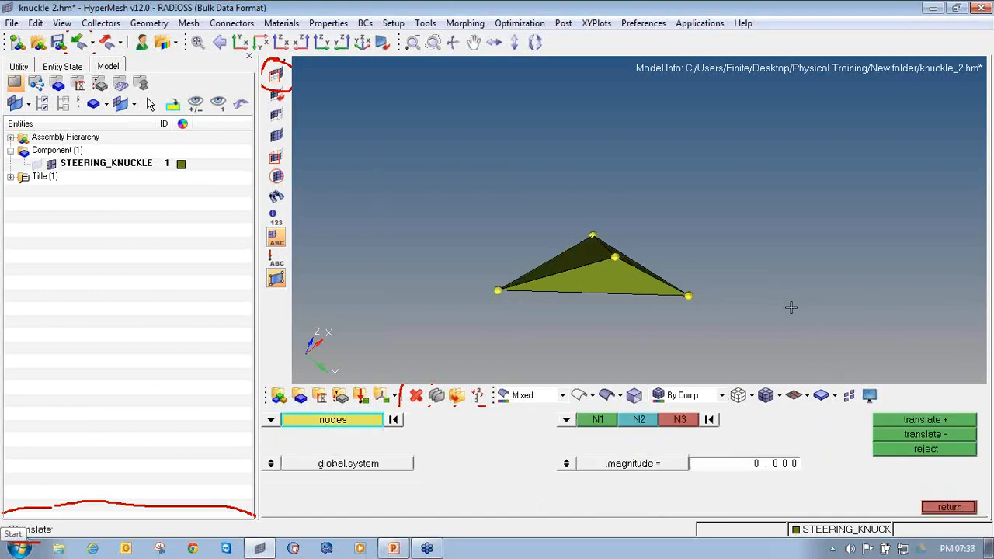
click(946, 506)
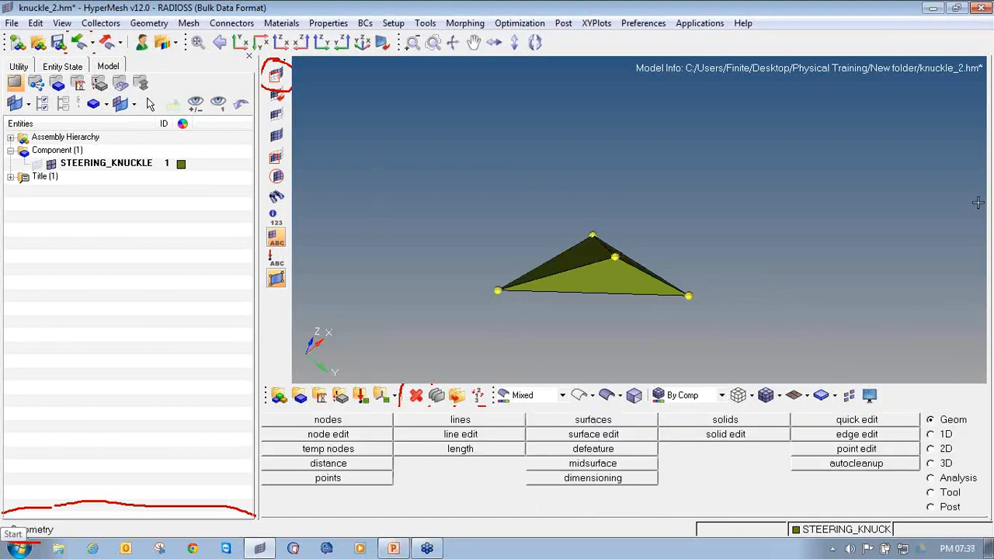
mouse_move(638, 117)
mouse_down()
mouse_move(657, 131)
mouse_move(623, 161)
mouse_up()
mouse_move(668, 103)
mouse_down()
mouse_move(710, 159)
mouse_move(729, 145)
mouse_up()
mouse_move(707, 103)
mouse_down()
mouse_move(763, 187)
mouse_move(744, 160)
mouse_up()
mouse_move(776, 105)
mouse_down()
mouse_move(789, 146)
mouse_move(801, 125)
mouse_move(838, 144)
mouse_up()
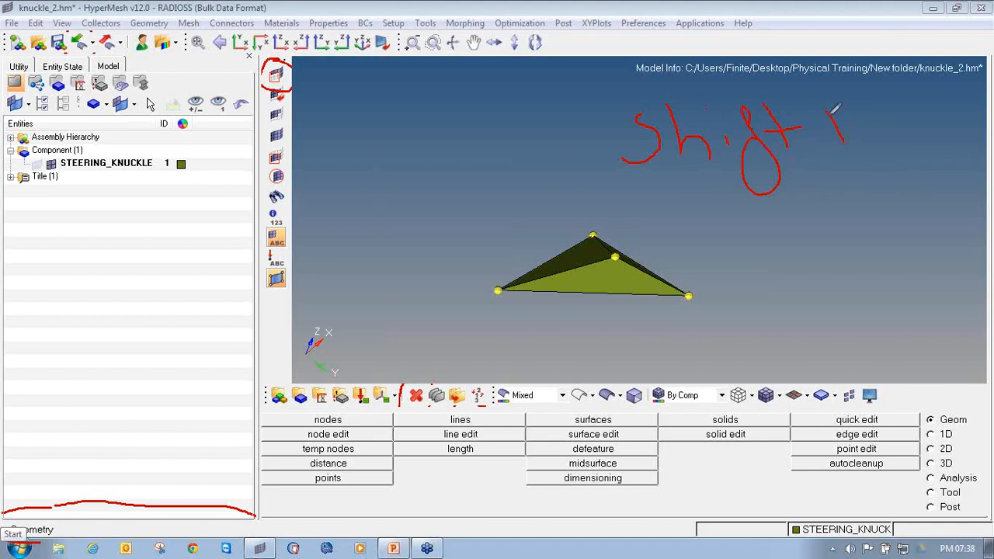
mouse_move(828, 109)
mouse_down()
mouse_move(853, 101)
mouse_move(864, 125)
mouse_up()
drag(864, 124, 893, 120)
drag(887, 97, 891, 140)
mouse_move(808, 137)
mouse_down()
mouse_move(825, 133)
mouse_move(817, 152)
mouse_up()
click(981, 172)
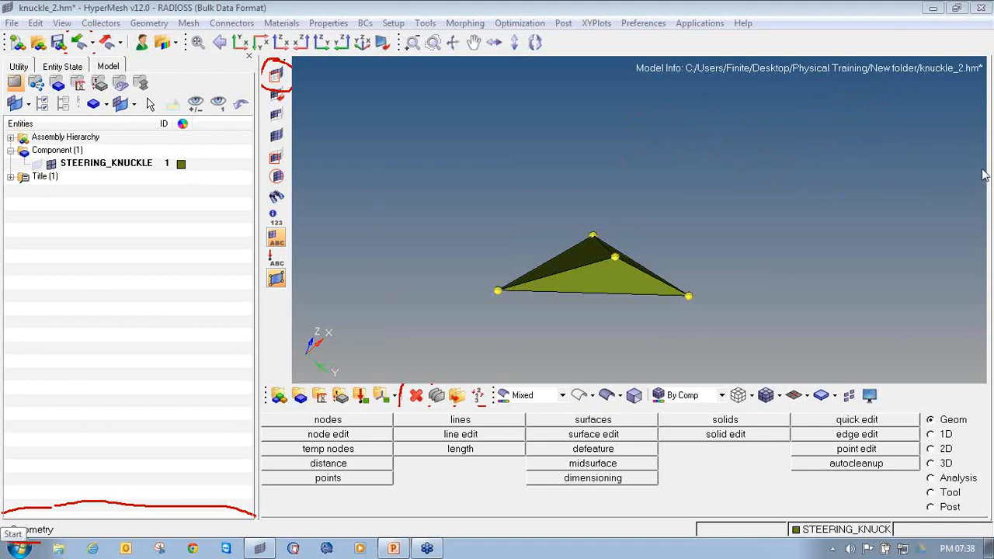
Step: Start a node translation on the tetra's central node and define the direction with its other three nodes as N1, N2 and N3
click(949, 493)
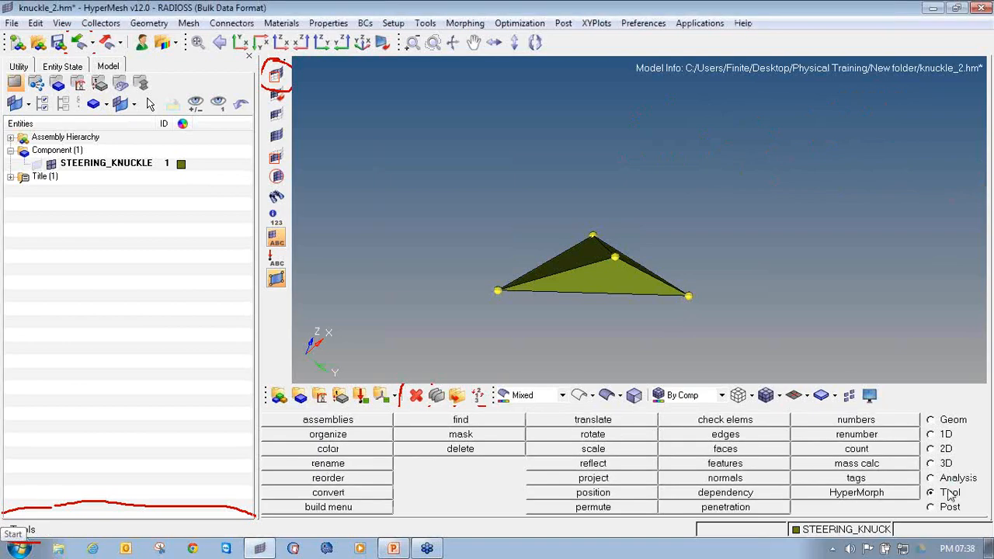
click(621, 419)
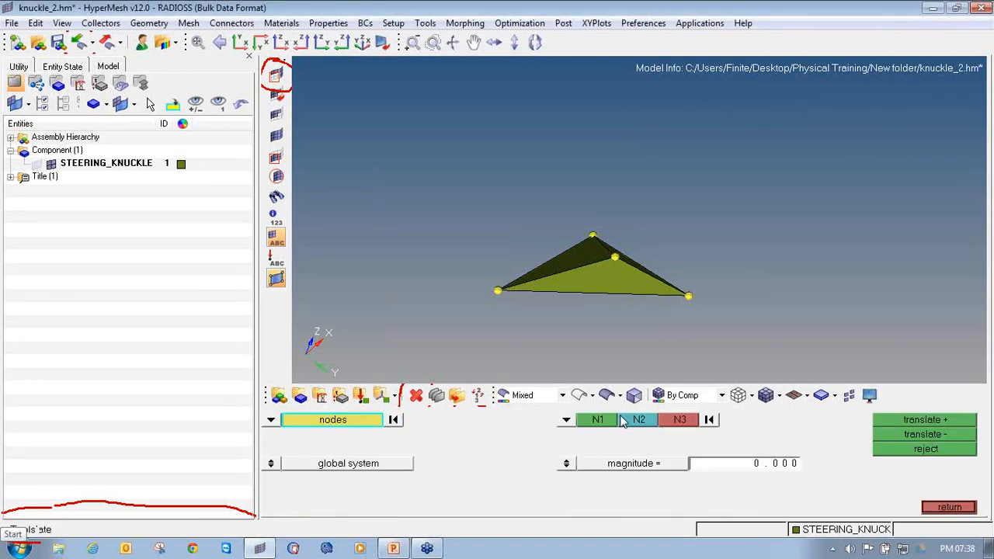
scroll(611, 264, up, 5)
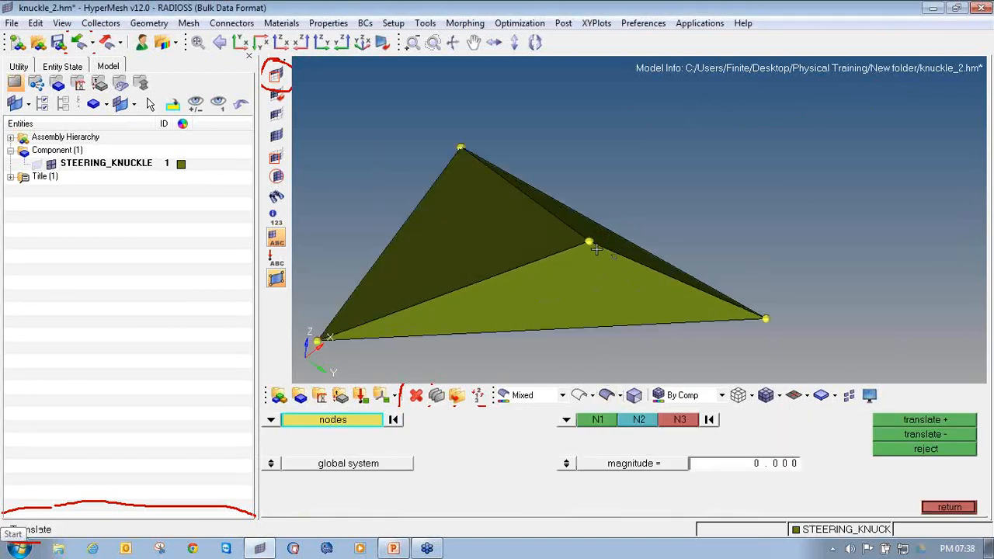
click(590, 245)
click(588, 424)
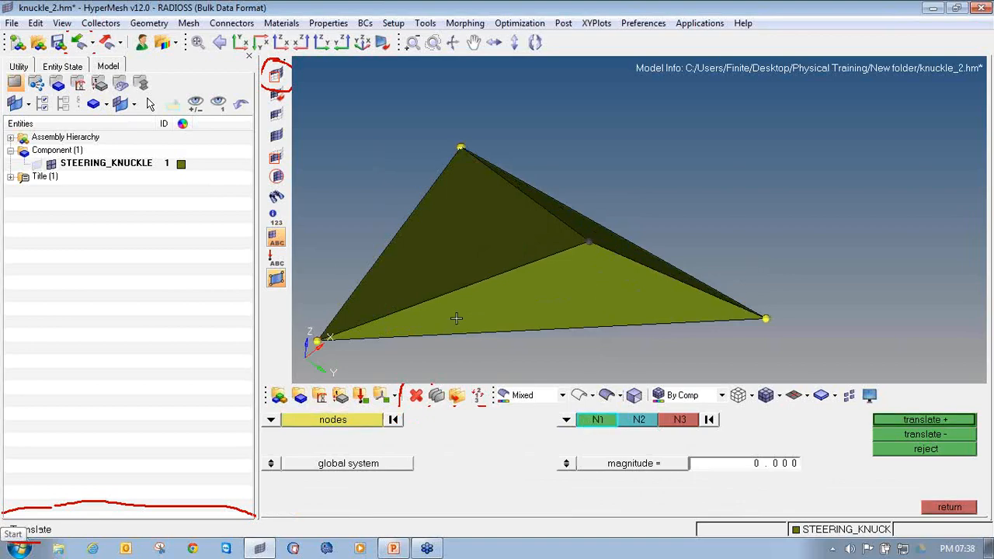
ctrl+right_drag(457, 318, 552, 321)
click(410, 347)
click(555, 149)
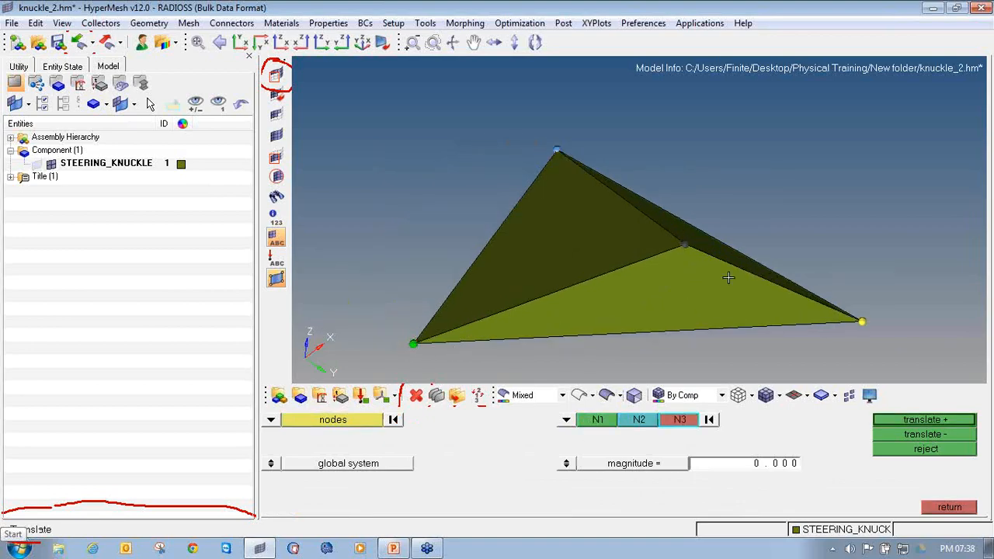
click(864, 323)
scroll(867, 329, down, 3)
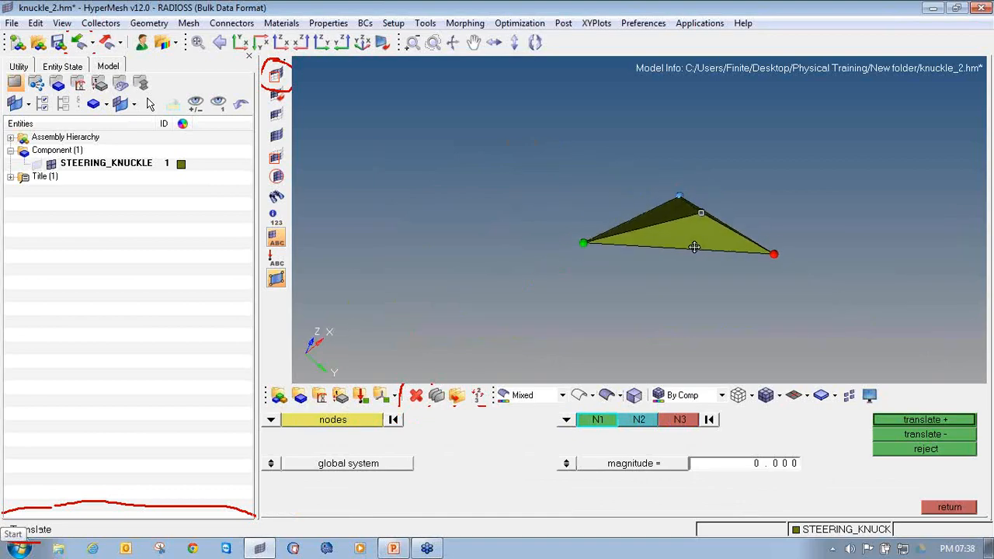
Step: Set the translation magnitude to 0.1 and translate the selected central node along the direction defined by the three nodes
click(755, 465)
text(0.)
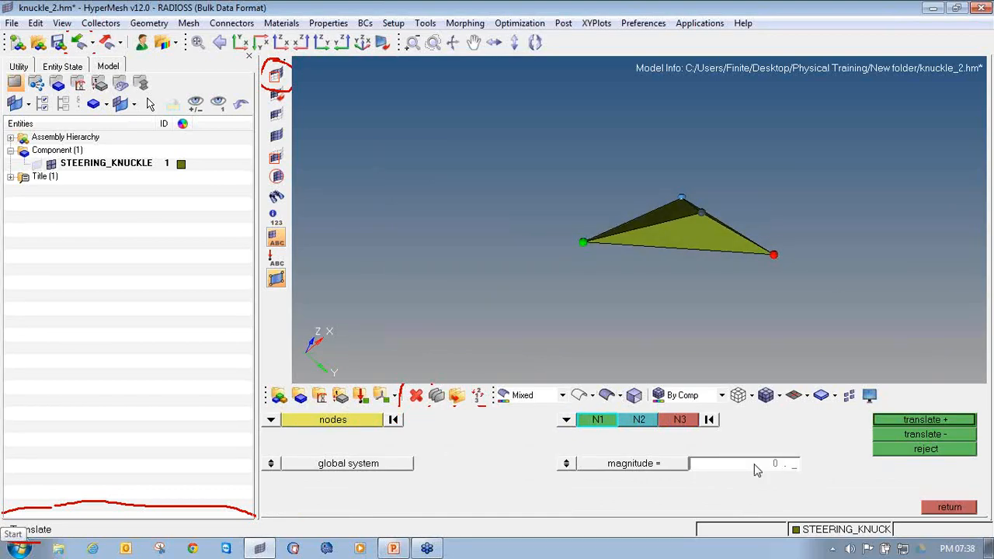
click(956, 424)
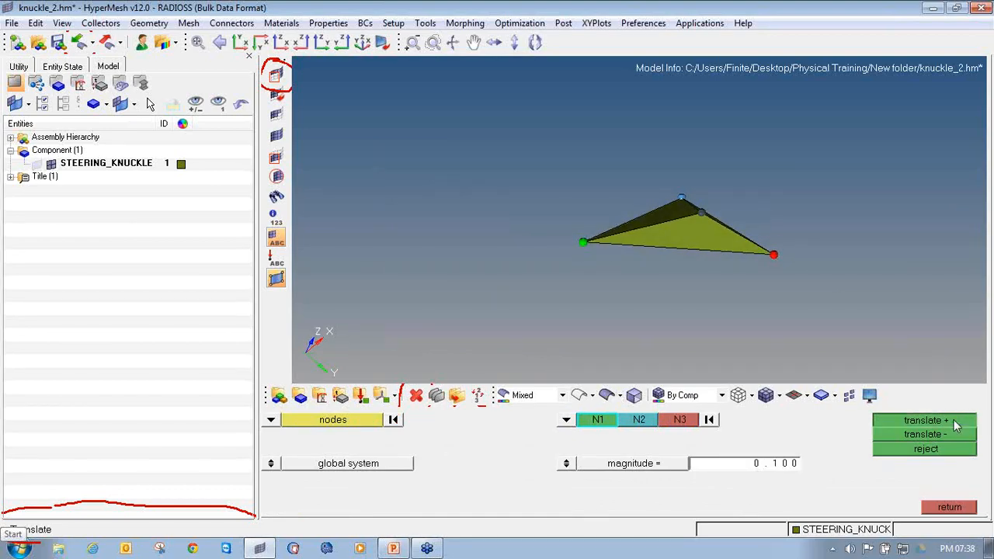
click(949, 437)
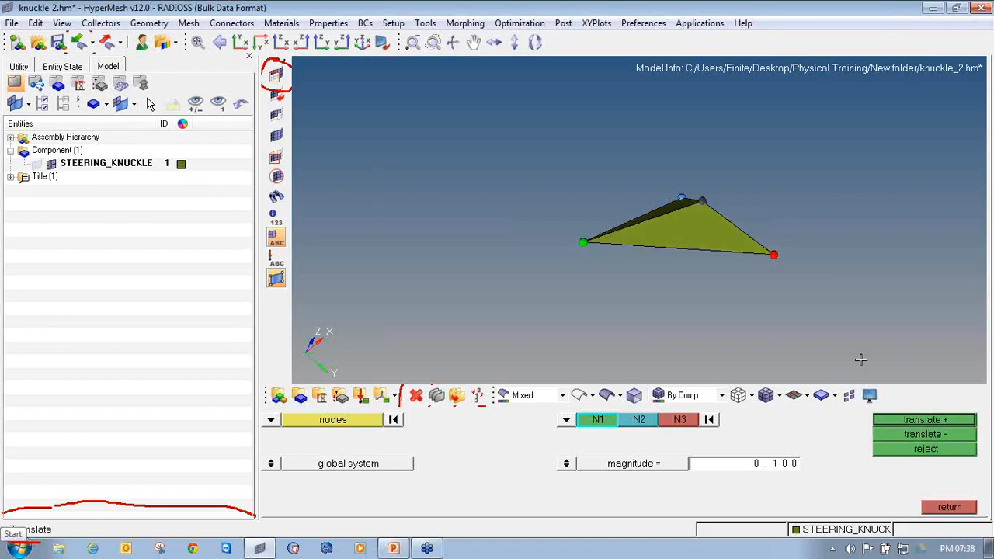
Step: Query the tetra's quality values in the 3-d element check after its central node was translated
ctrl+right_drag(599, 244, 563, 270)
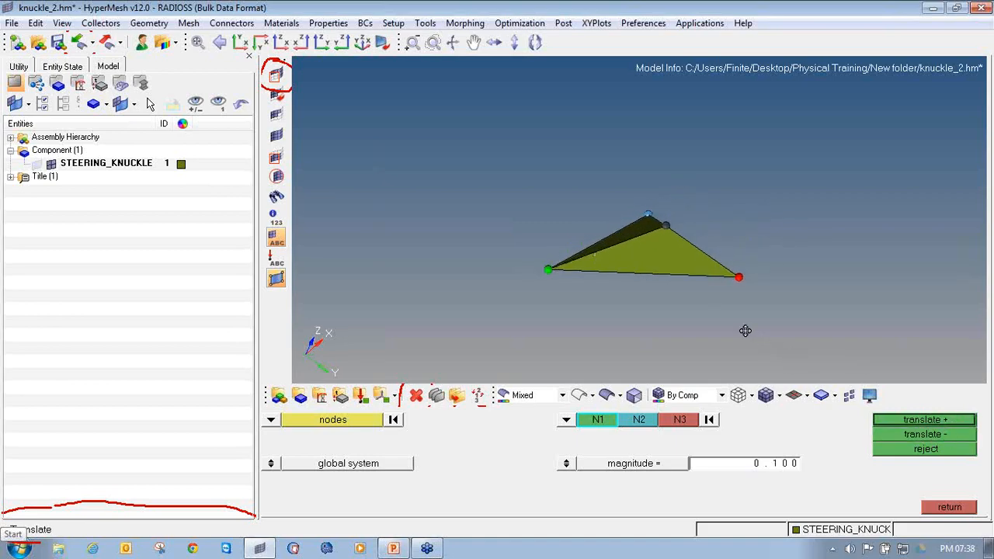
scroll(644, 249, up, 2)
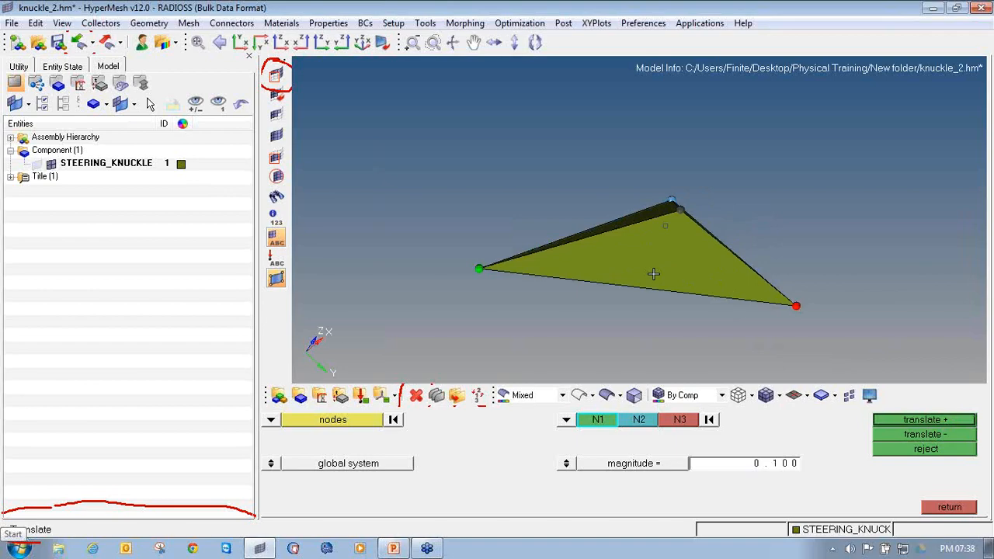
key(F10)
click(654, 273)
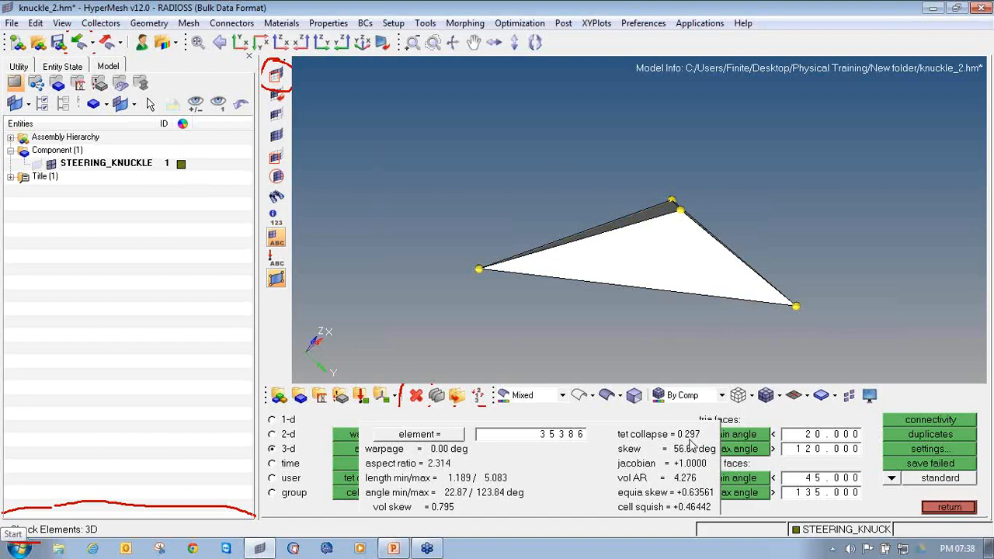
click(963, 511)
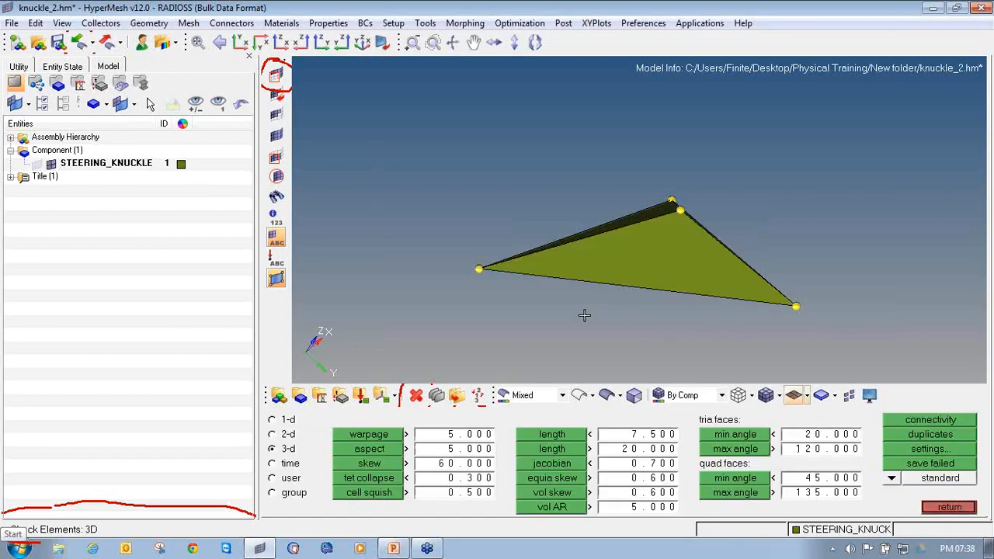
Step: Translate the tetra's central node by another 0.1 along the direction defined by its other three nodes as N1, N2 and N3
key(shift+F4)
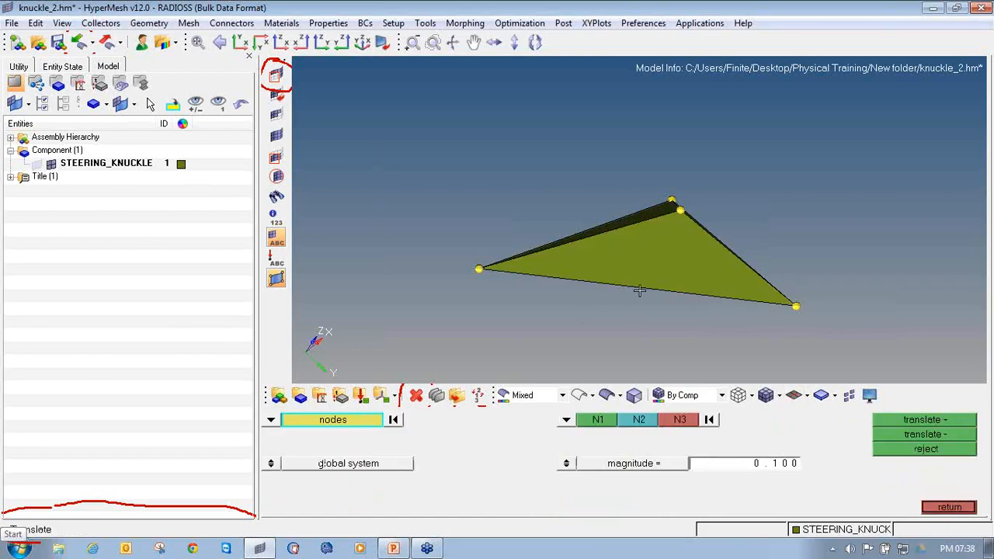
ctrl+drag(683, 219, 676, 234)
click(680, 214)
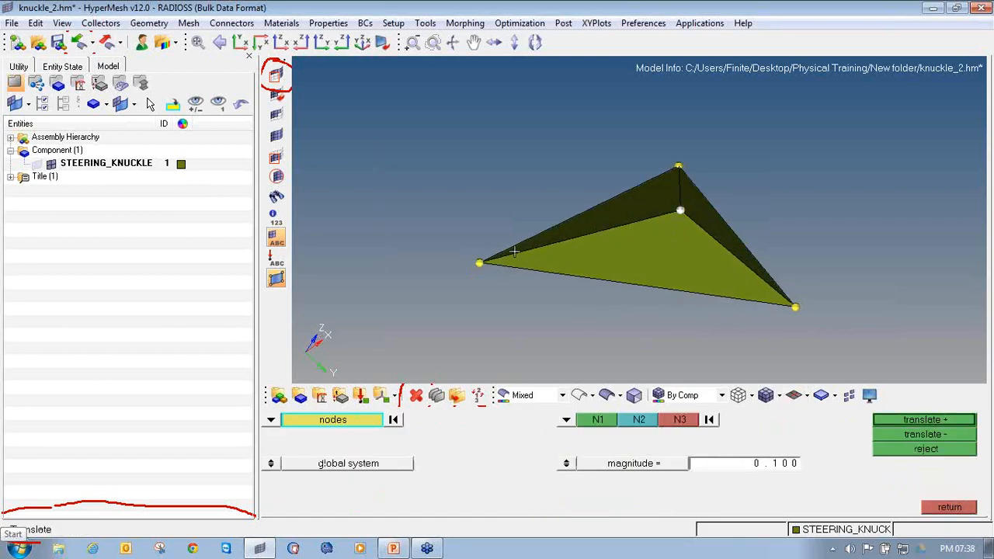
middle_click(481, 280)
click(478, 263)
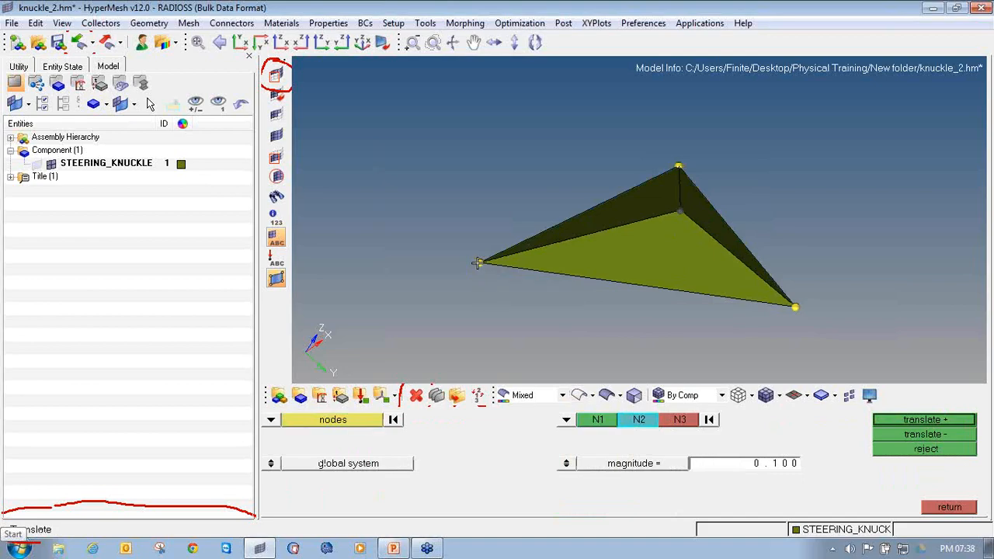
click(679, 163)
click(795, 307)
click(902, 433)
click(949, 506)
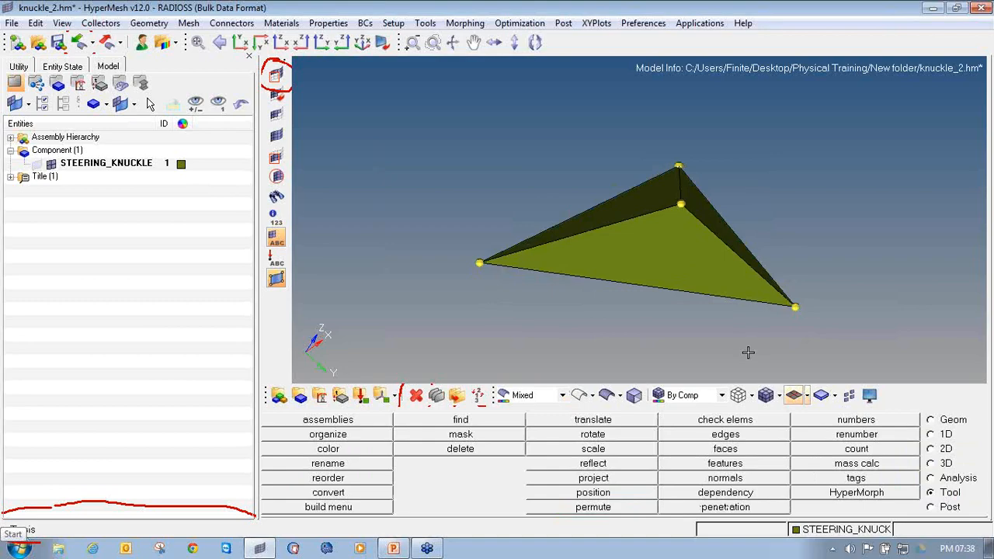
Step: Query the tetra's quality values again in the element check following the second node translation
click(724, 419)
click(669, 237)
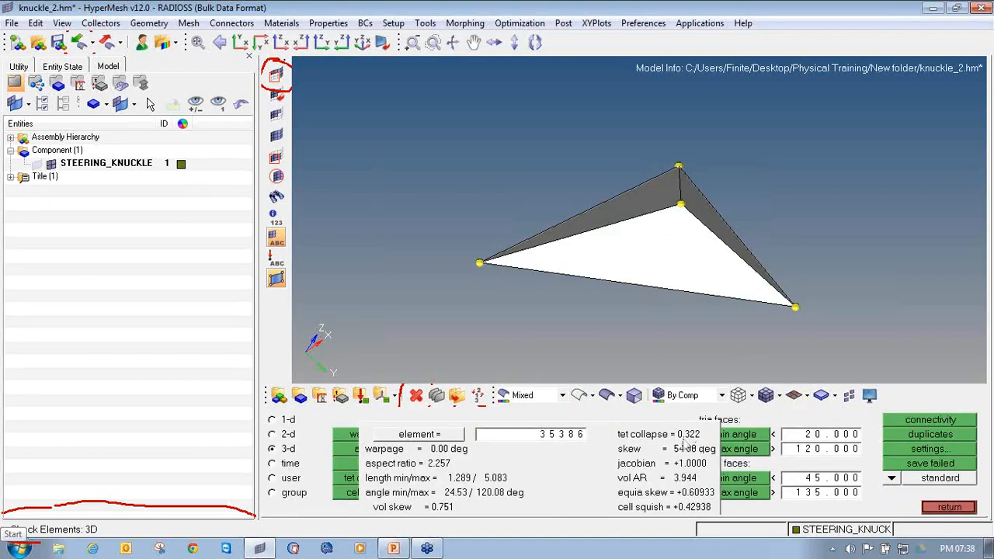
click(948, 507)
Step: Mask the corrected single tetra element so that it is hidden from the display
scroll(621, 337, down, 5)
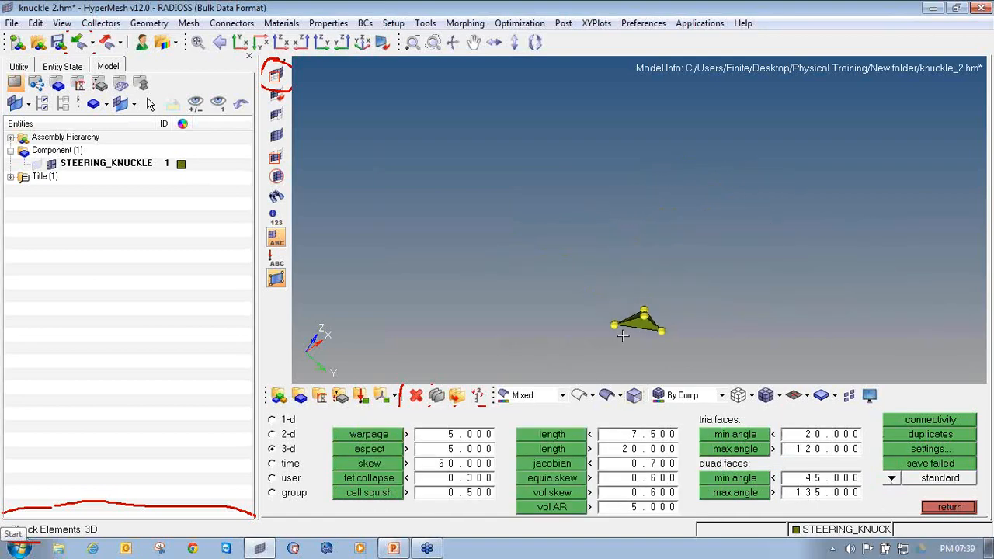
ctrl+scroll(623, 336, down, 3)
ctrl+right_drag(623, 336, 612, 238)
ctrl+scroll(620, 232, up, 4)
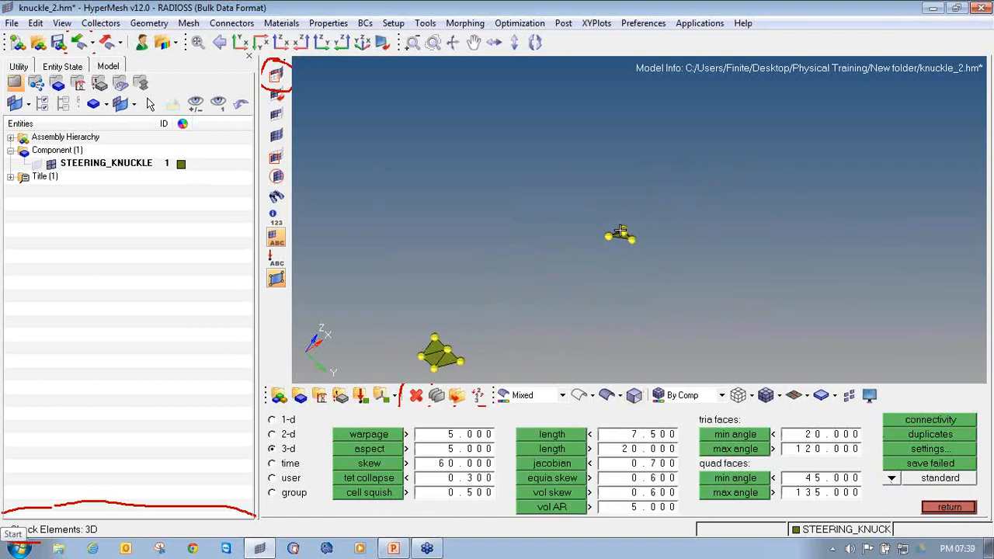
ctrl+scroll(620, 231, up, 5)
key(F5)
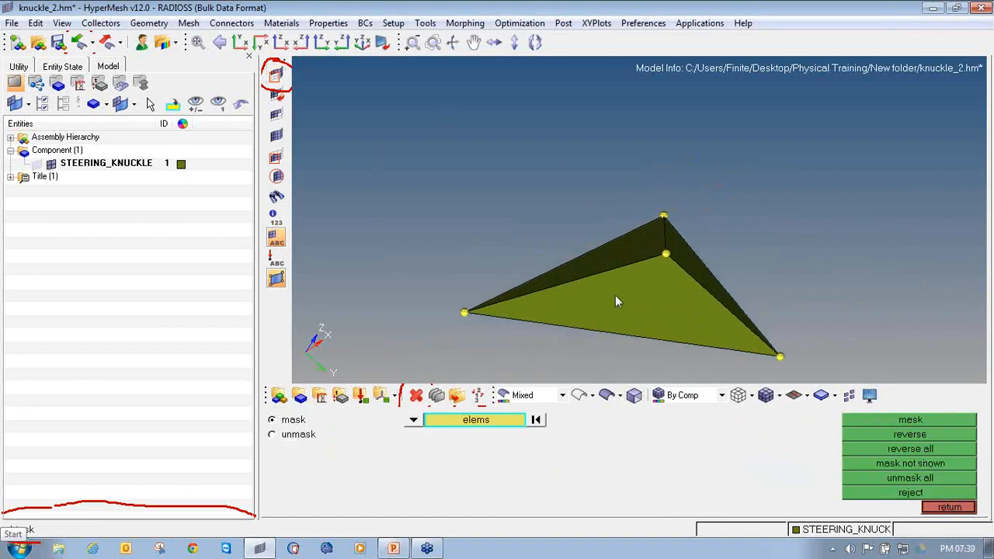
click(615, 296)
middle_click(615, 295)
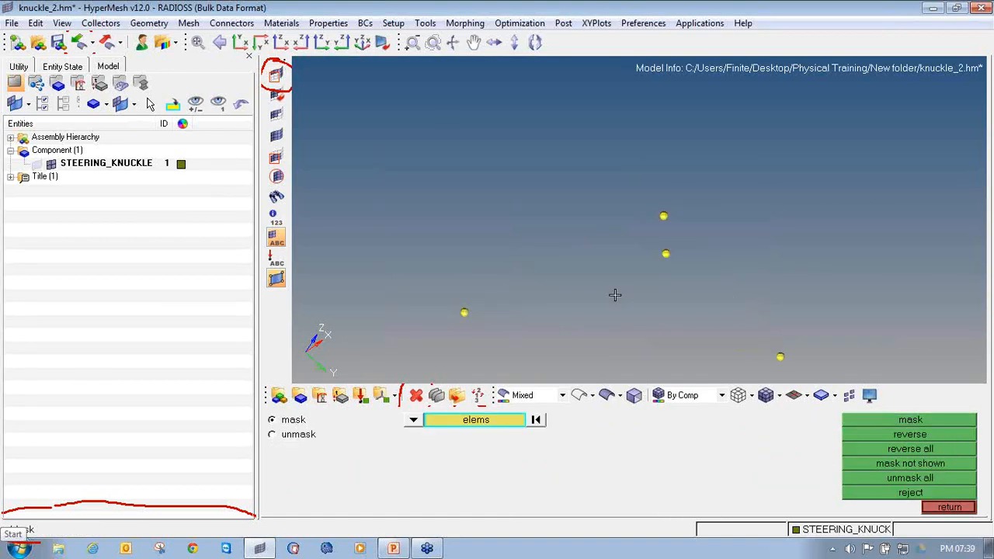
Step: Clear the four temporary nodes left at the corners of the masked tetra
key(shift+F2)
shift+drag(429, 186, 828, 396)
middle_click(828, 395)
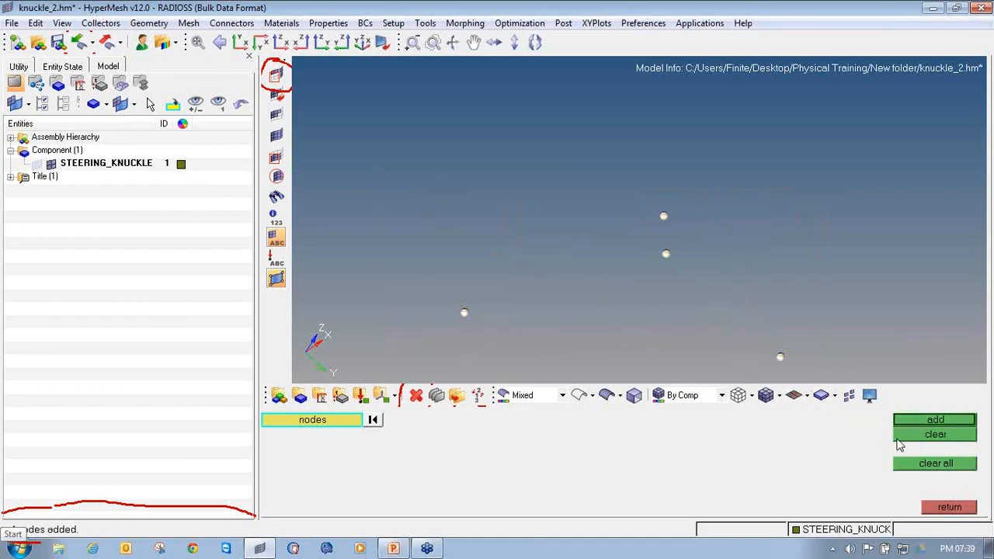
click(897, 440)
click(931, 508)
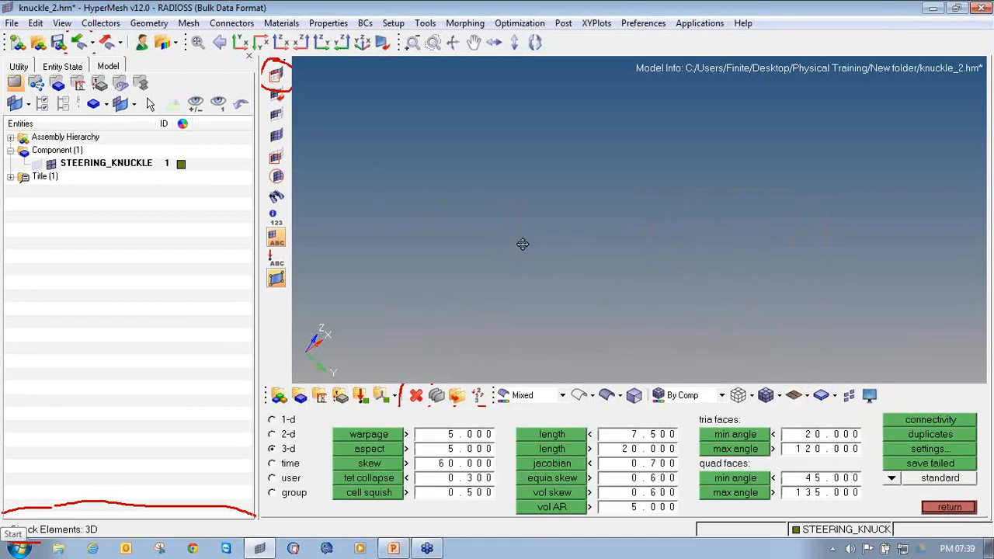
click(963, 512)
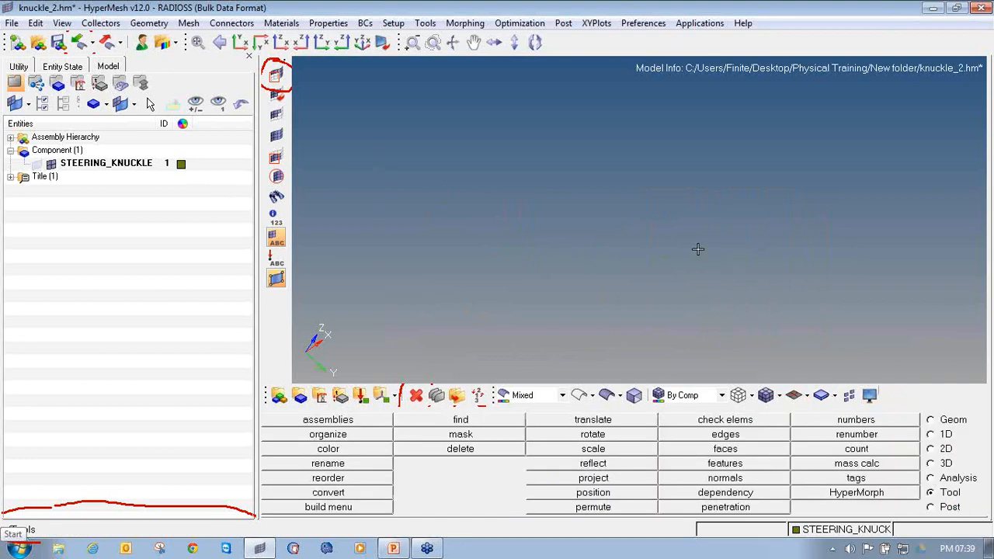
Step: Query the quality values of each tetra in the remaining failed element cluster using the 3-d element check
scroll(698, 249, down, 3)
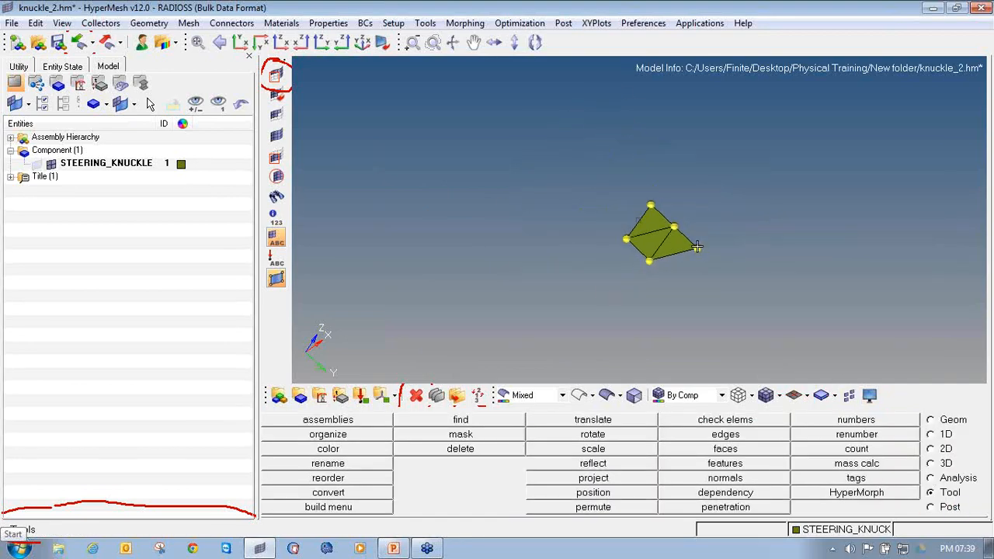
ctrl+drag(698, 247, 662, 246)
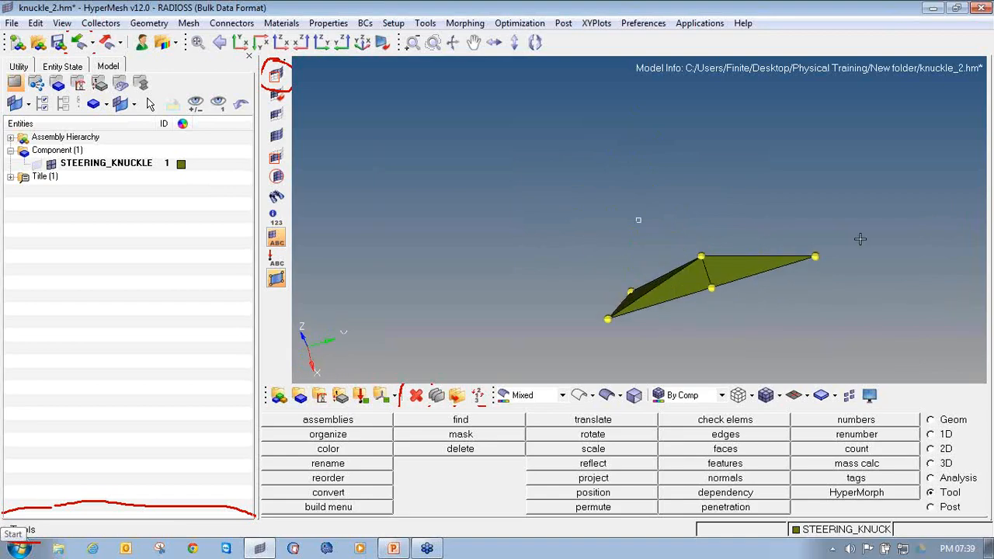
ctrl+drag(860, 239, 849, 294)
scroll(678, 165, up, 3)
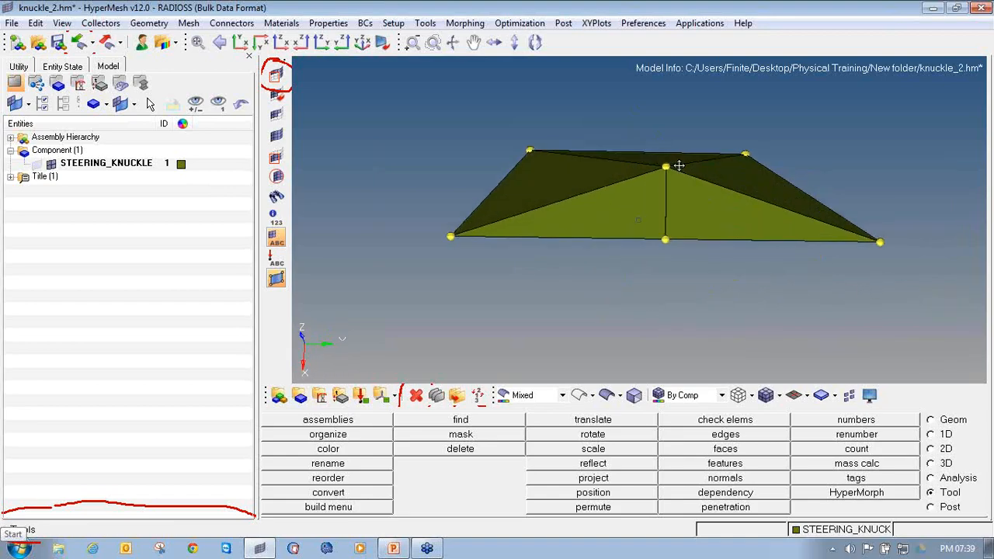
ctrl+drag(678, 166, 669, 224)
key(F10)
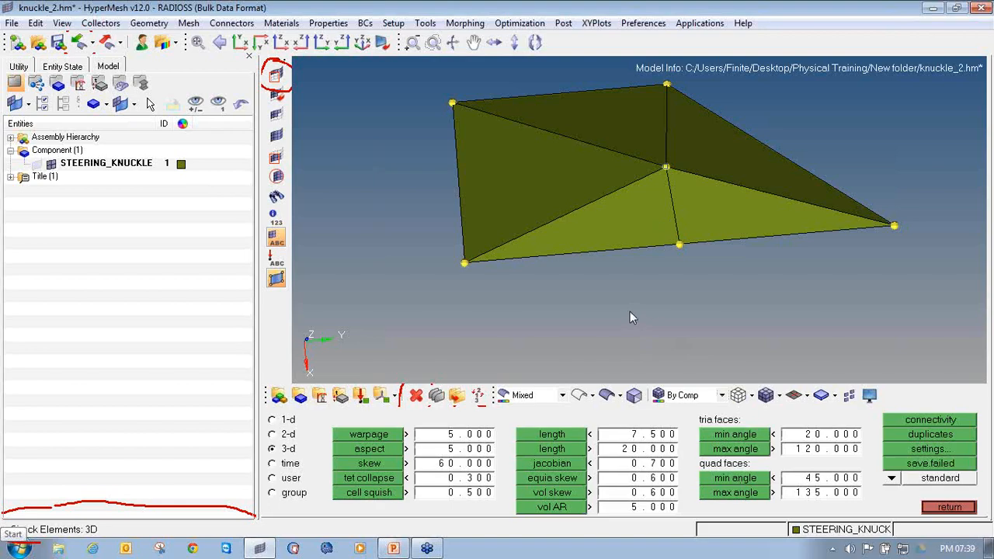
click(604, 120)
click(605, 120)
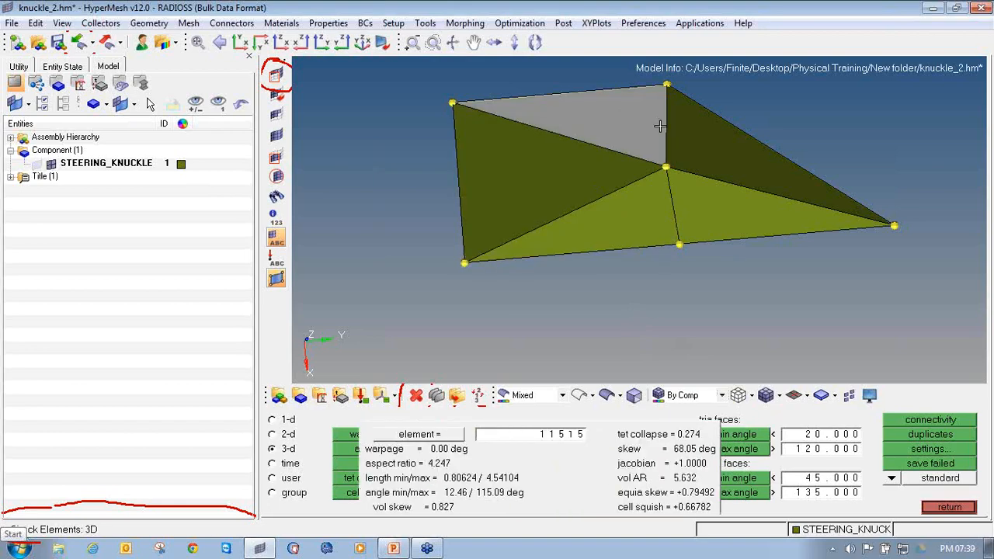
click(708, 188)
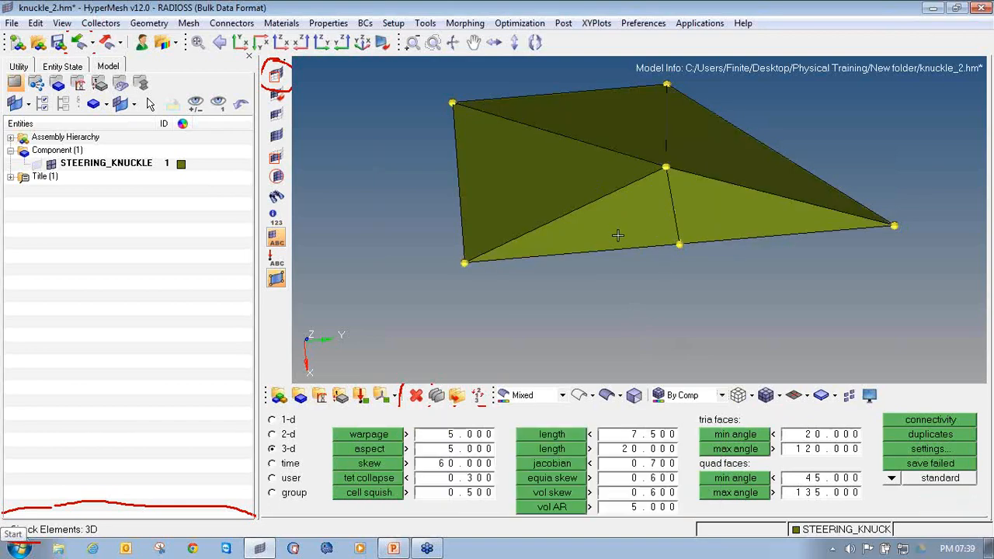
click(672, 218)
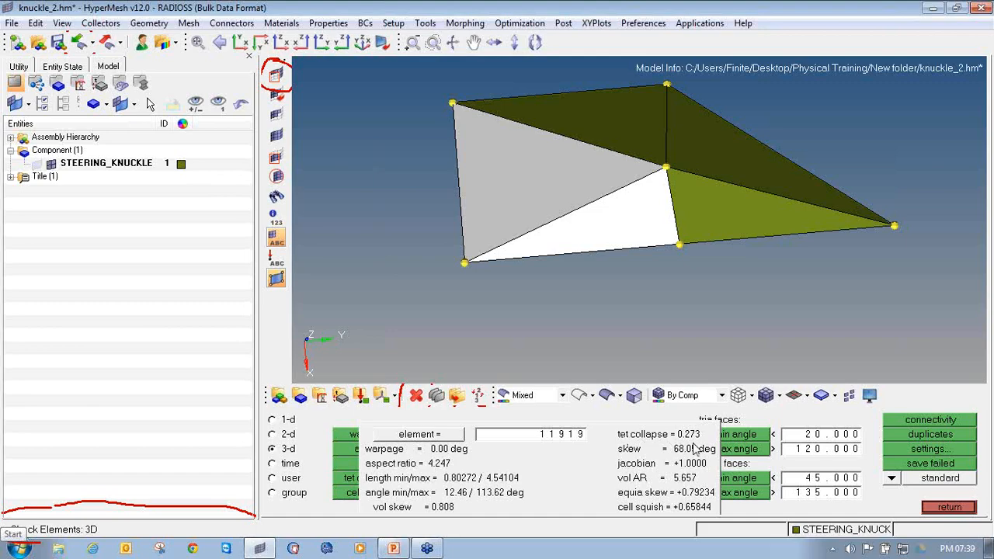
click(684, 208)
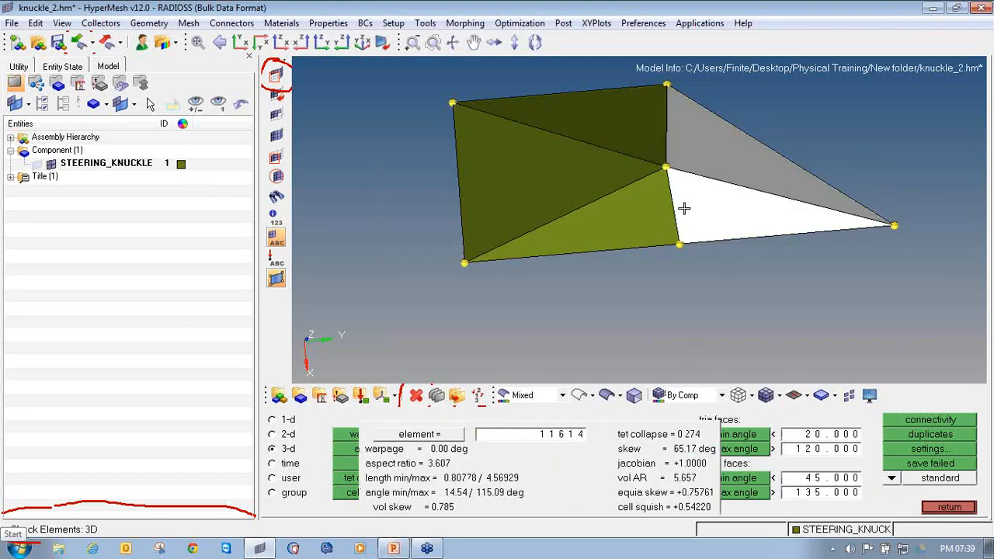
click(635, 133)
click(949, 509)
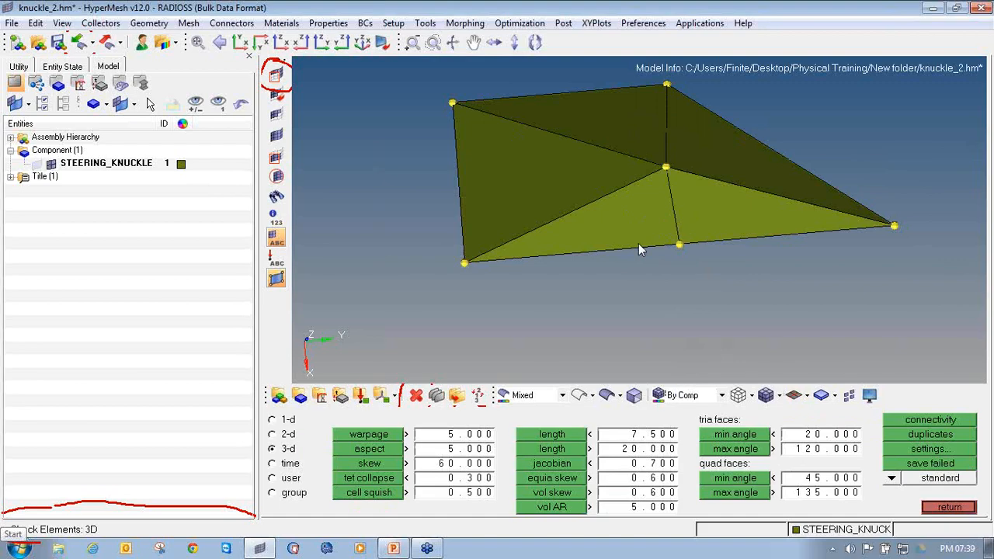
Step: Translate the cluster's shared central node twice by 0.1, normal to three neighbouring base nodes picked as N1, N2 and N3
key(shift+F4)
click(671, 165)
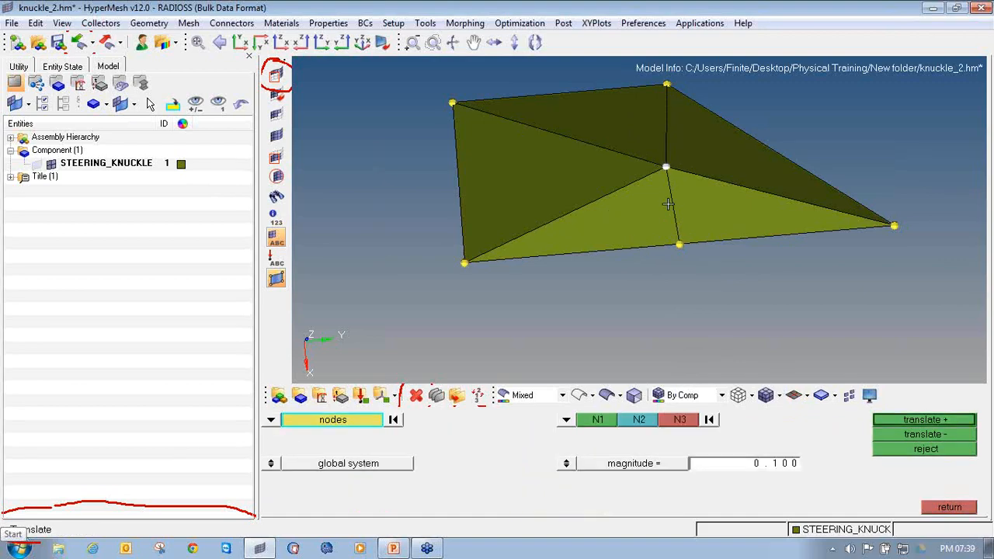
ctrl+drag(669, 204, 661, 230)
click(598, 420)
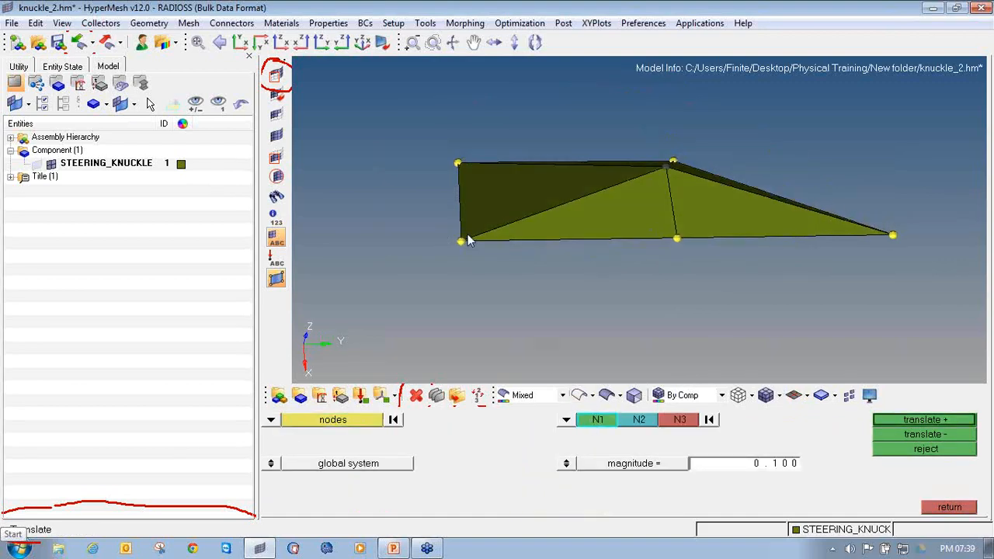
click(461, 241)
click(458, 164)
ctrl+drag(483, 201, 657, 147)
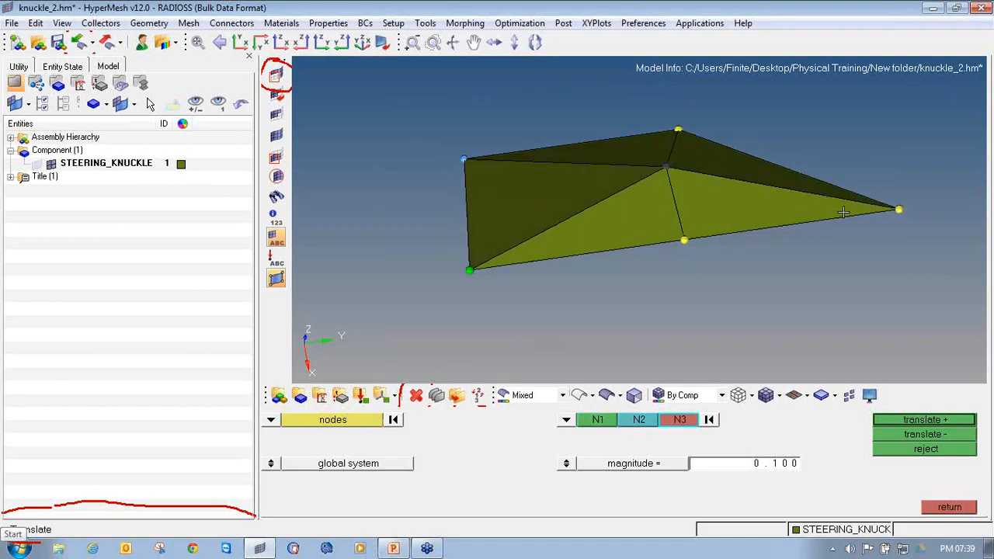
click(682, 130)
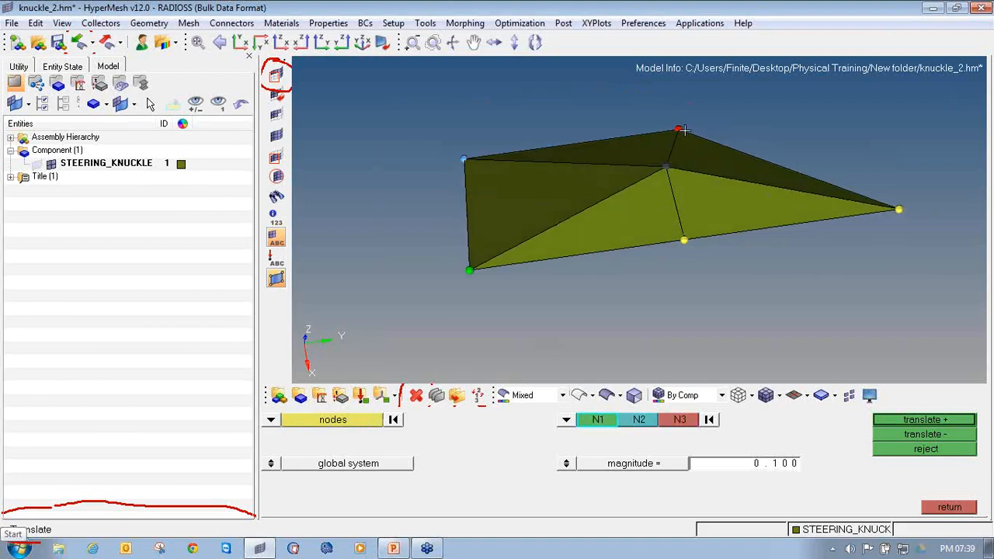
click(935, 420)
click(936, 434)
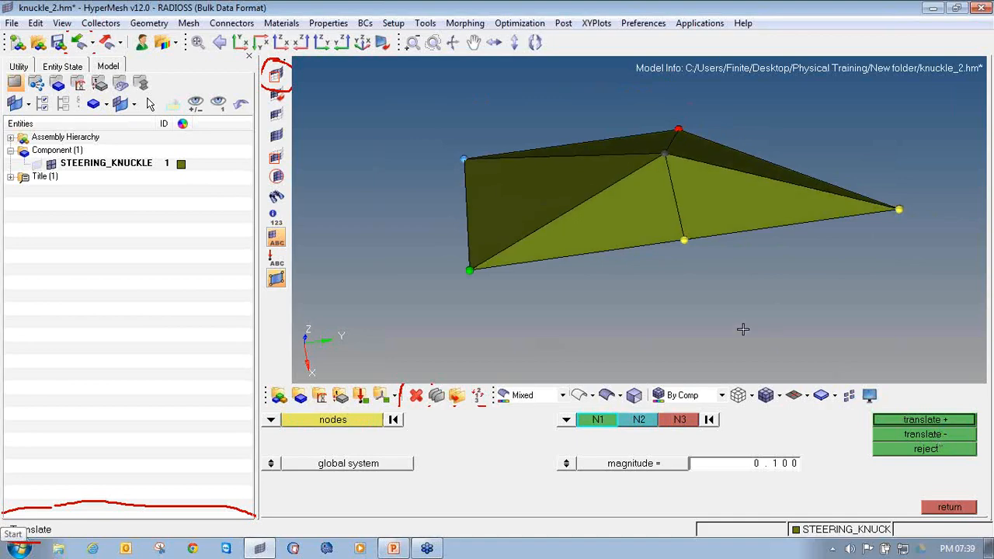
Step: Query the quality values of the three cluster tetras again after moving their shared central node
key(F10)
click(623, 211)
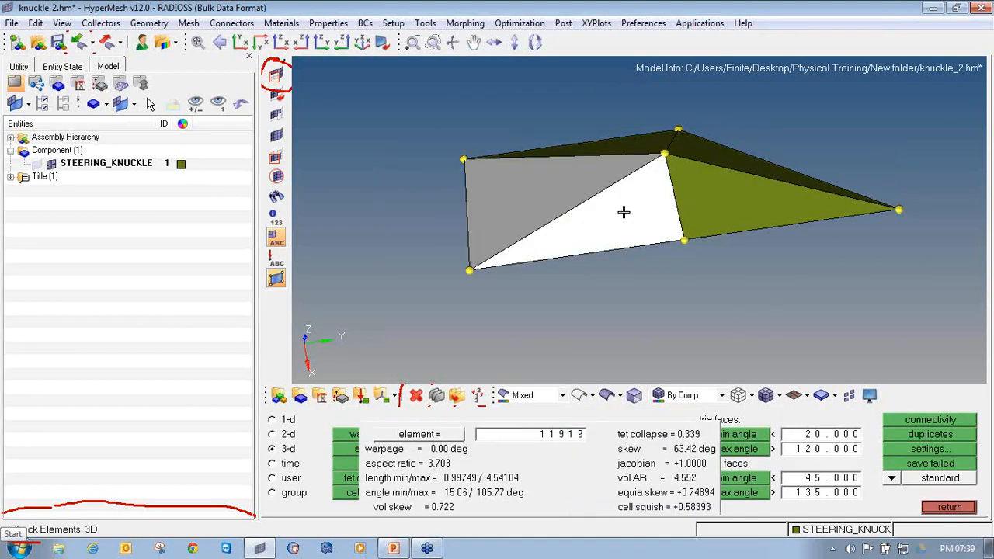
click(733, 200)
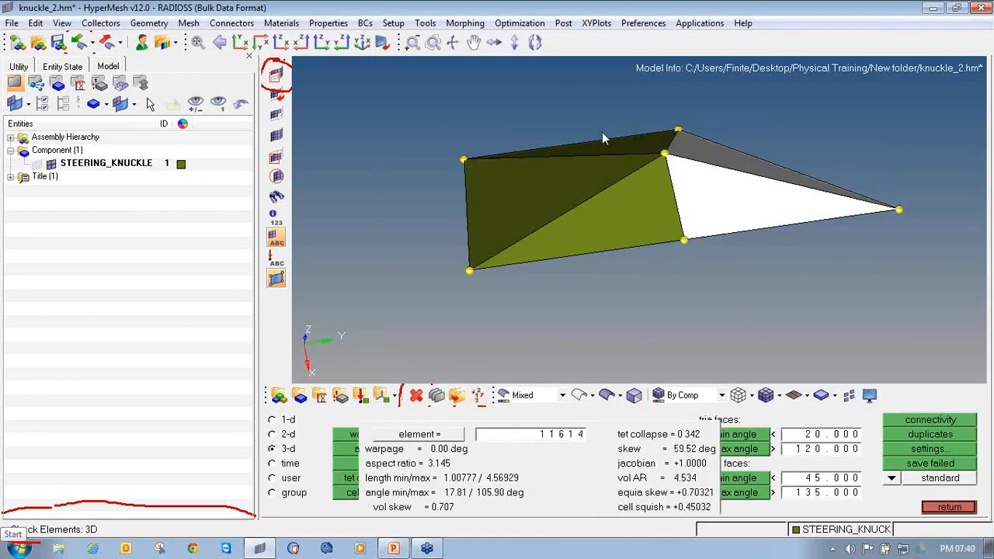
click(633, 138)
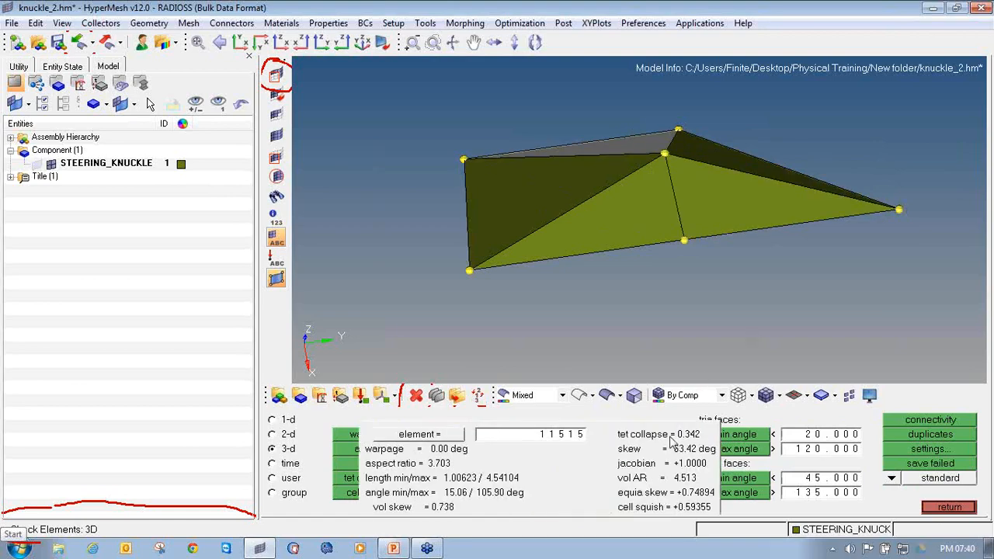
click(930, 505)
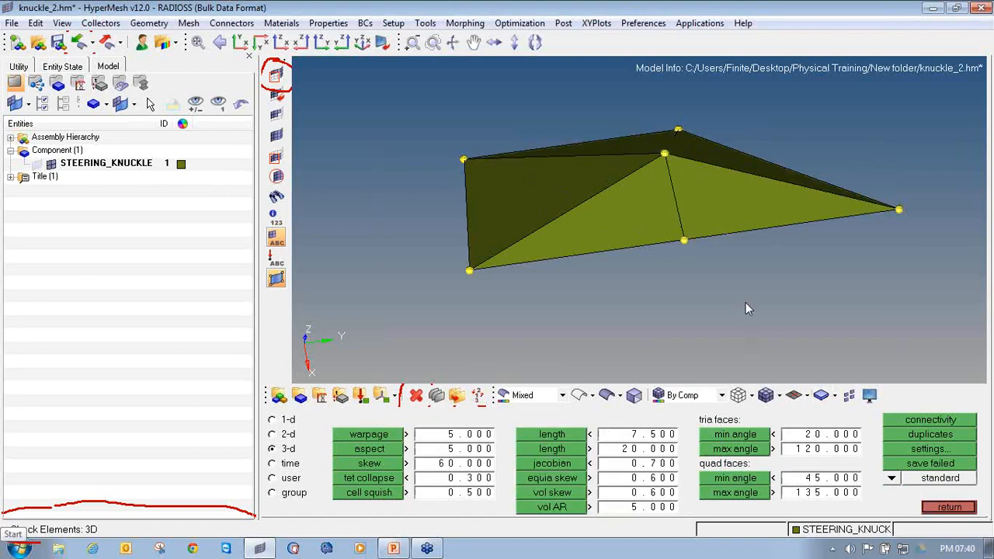
scroll(745, 309, down, 5)
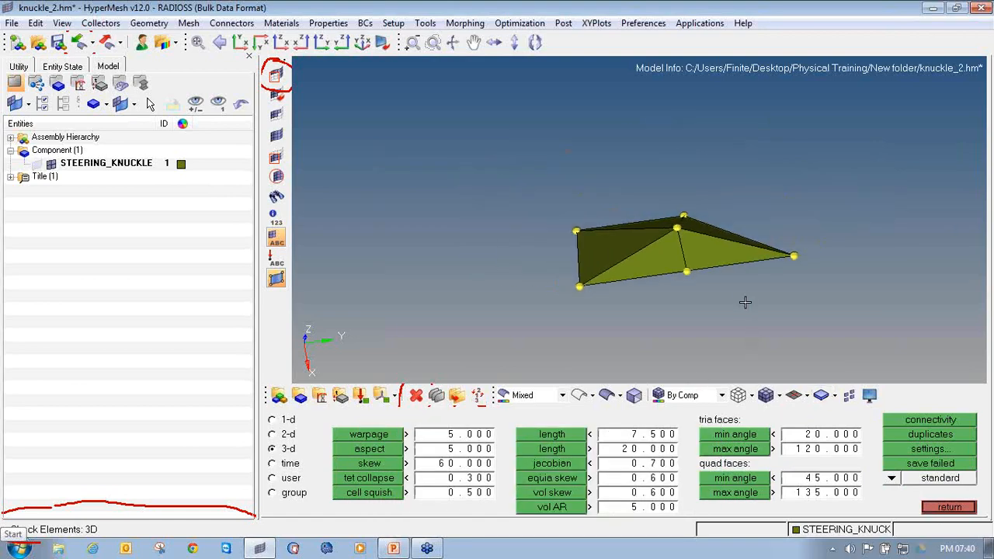
Step: Unmask all elements of the steering knuckle and clear all temporary nodes left from the corrected cluster
click(280, 132)
key(f)
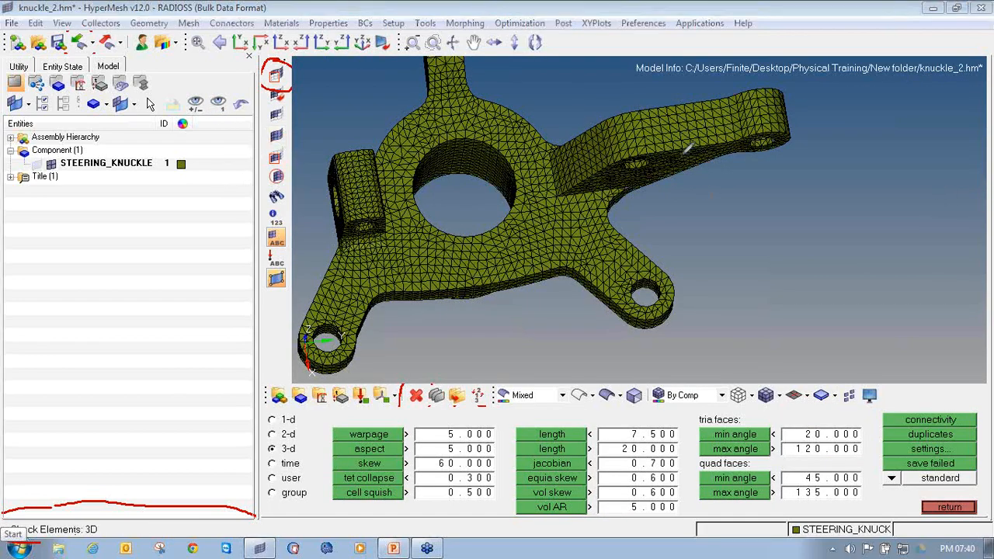
mouse_move(289, 127)
mouse_down()
mouse_move(265, 140)
mouse_move(291, 124)
mouse_up()
click(826, 187)
ctrl+drag(692, 127, 720, 194)
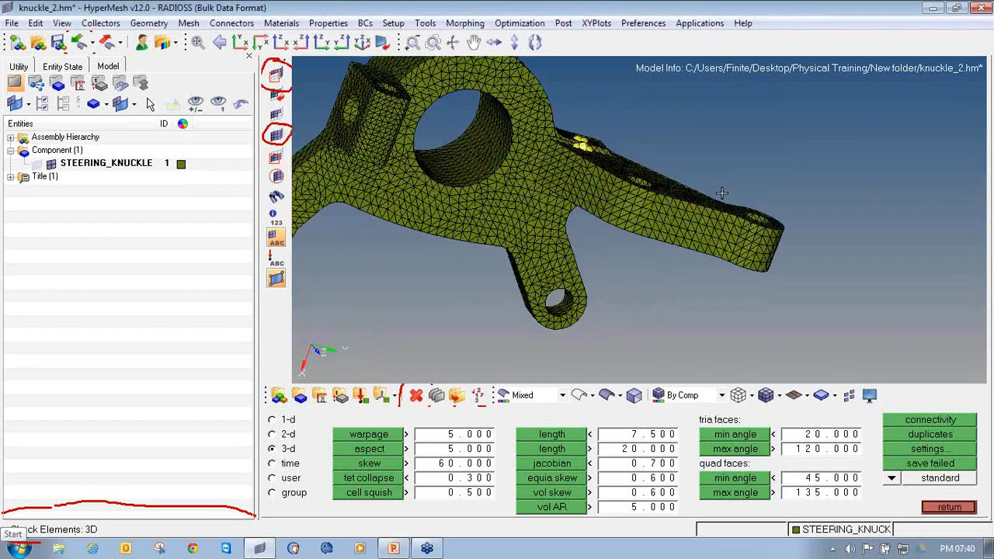
ctrl+scroll(718, 194, down, 4)
ctrl+drag(608, 177, 702, 286)
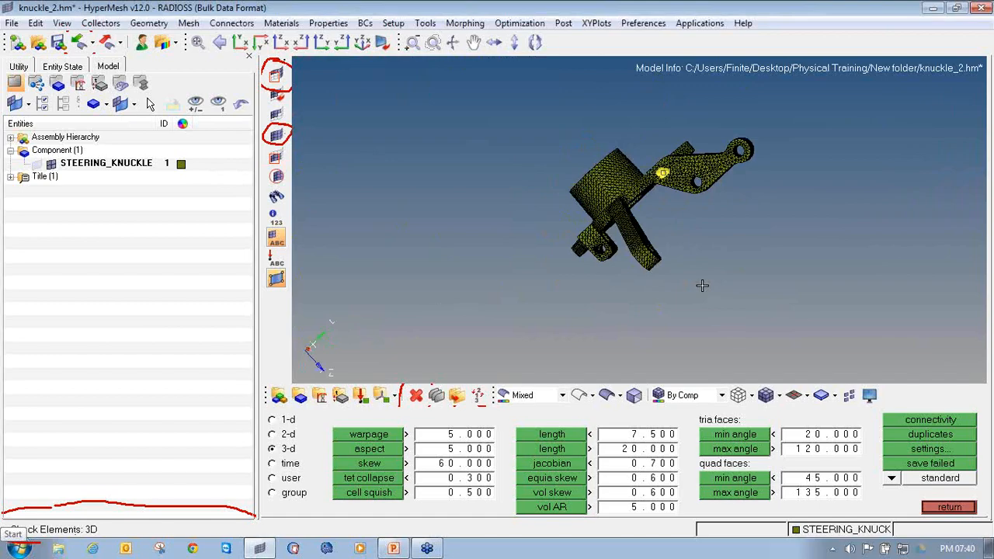
key(shift+F2)
shift+drag(809, 320, 490, 111)
click(912, 464)
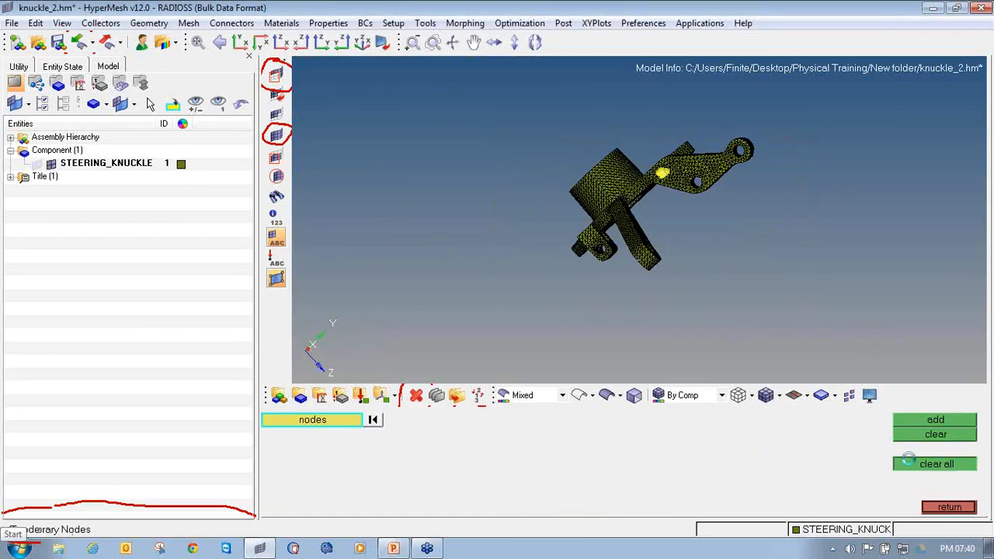
click(939, 506)
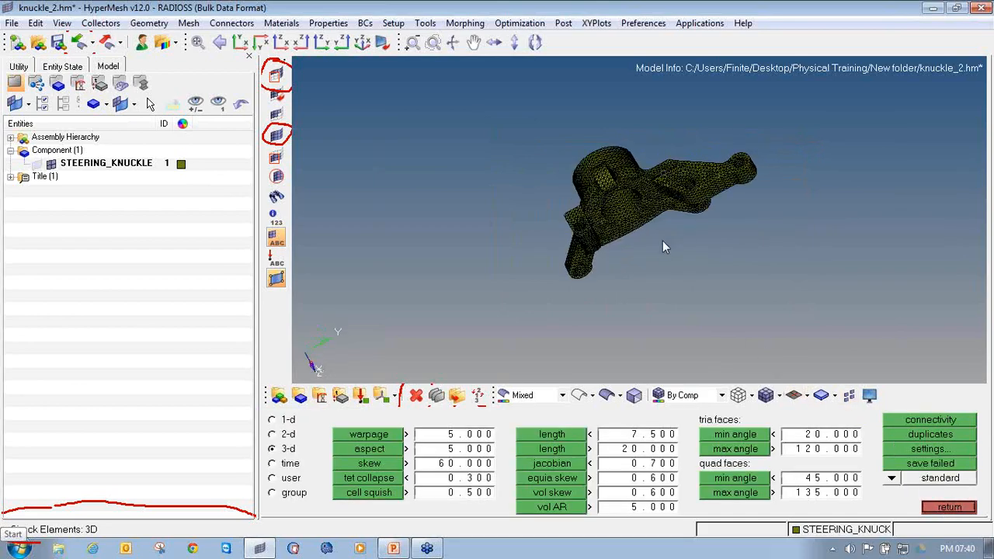
Step: Check the knuckle's 3-d elements for tet collapse below 0.300 and save the failed elements
click(918, 253)
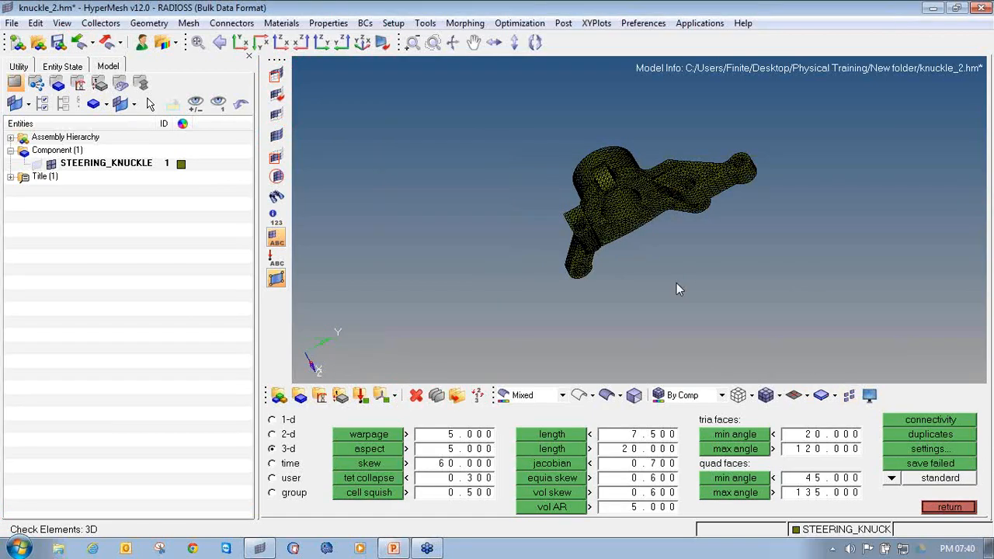
click(383, 481)
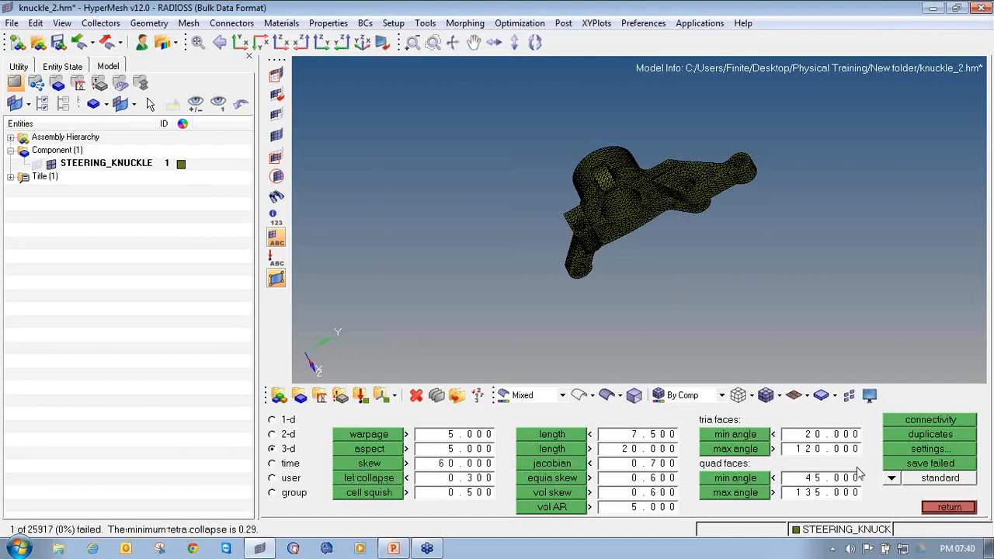
click(907, 465)
Step: Mask every element except the saved failed ones by retrieving the saved set and reversing the selection
click(276, 76)
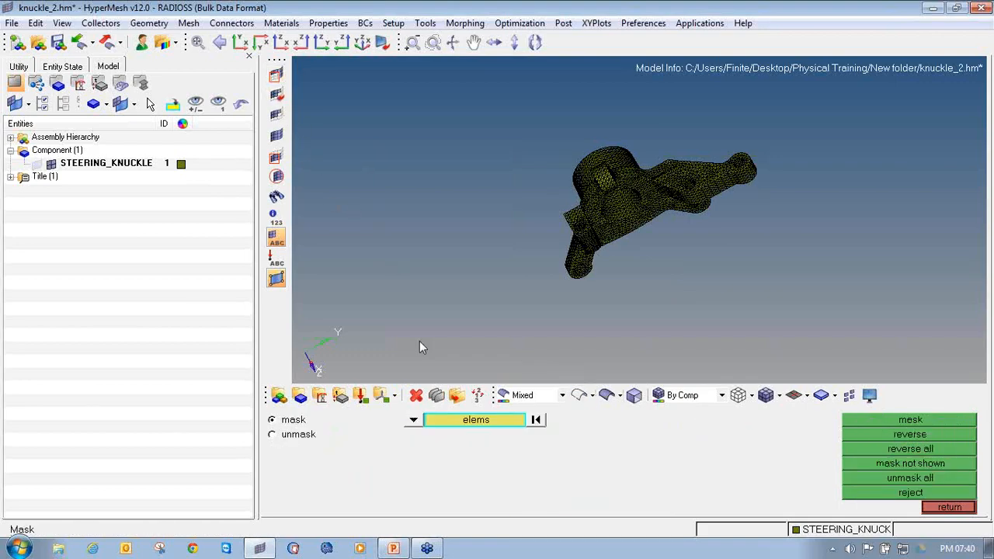
click(478, 419)
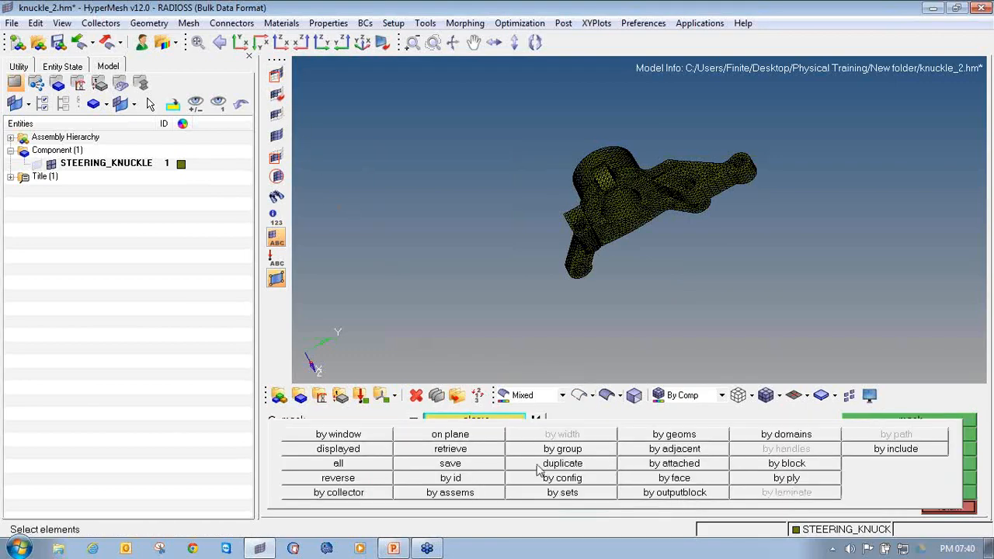
click(473, 453)
click(468, 420)
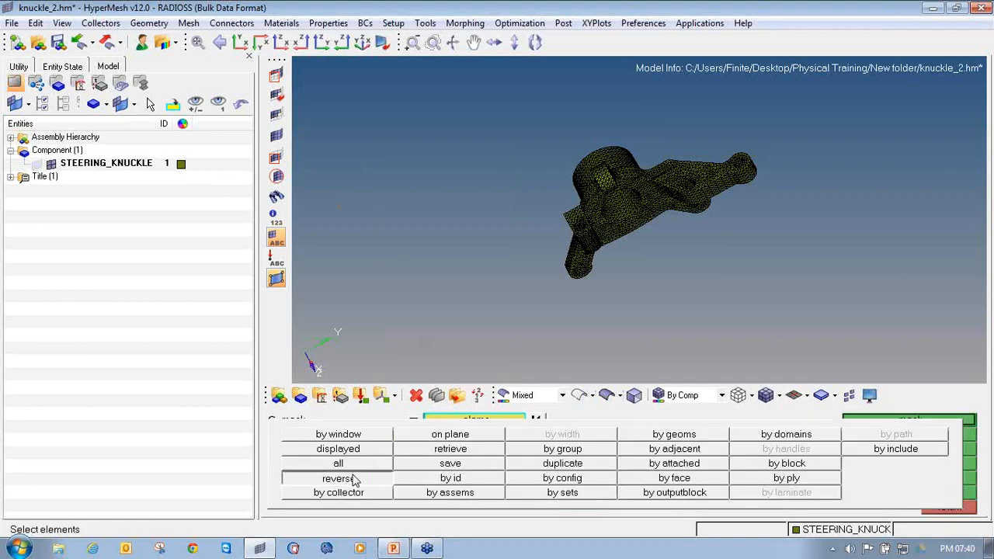
click(354, 479)
click(870, 420)
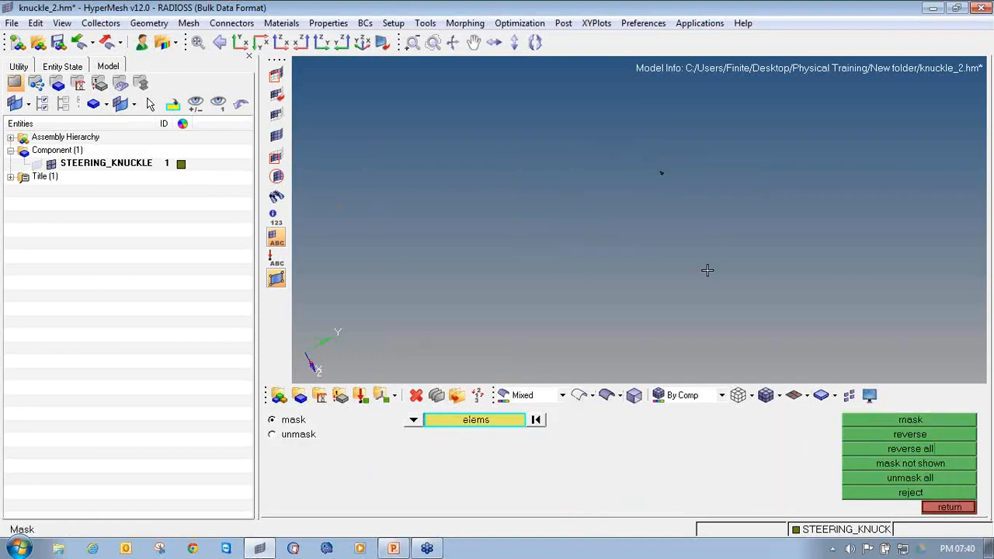
Step: Add temporary nodes at all four corners of the isolated failed tetra
key(shift+F2)
shift+drag(748, 250, 549, 116)
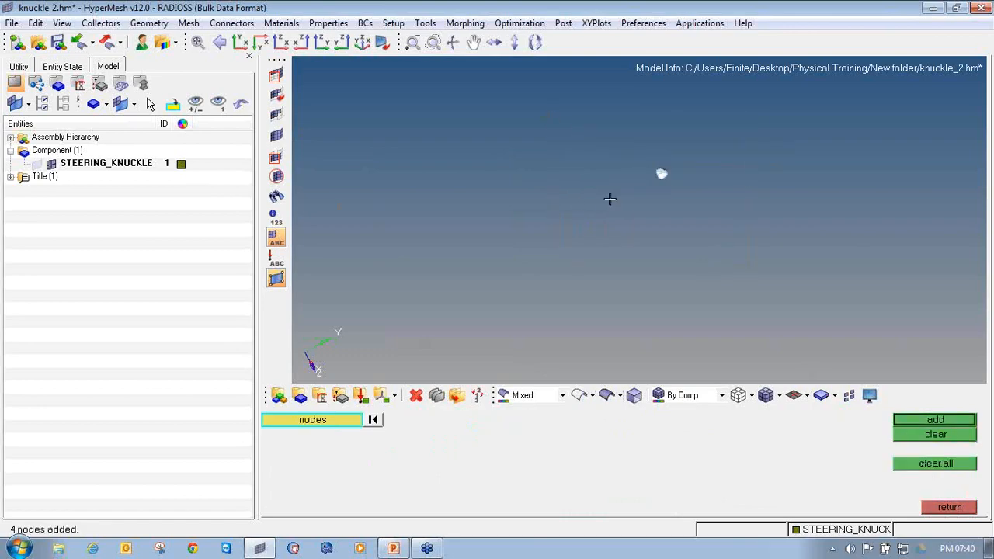
click(947, 507)
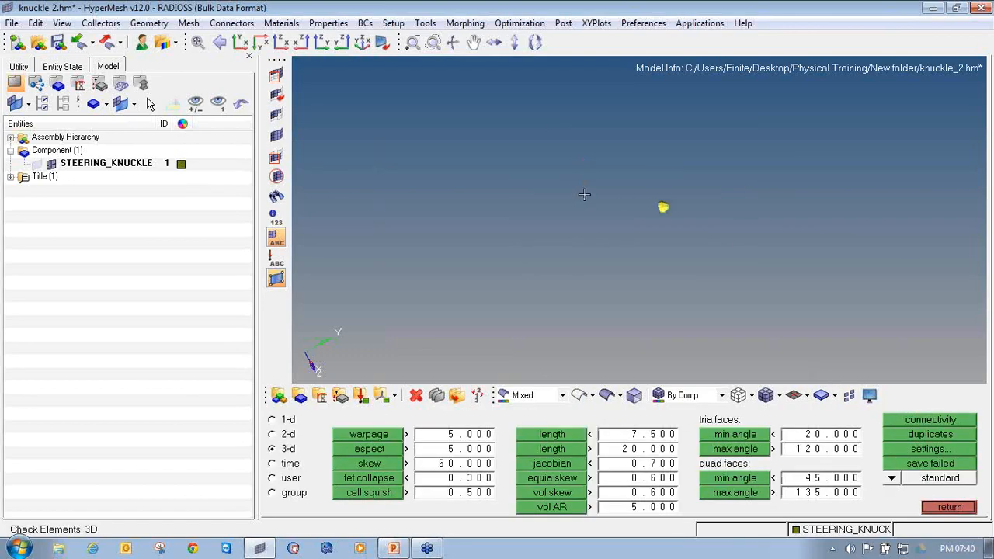
scroll(661, 205, up, 5)
mouse_move(650, 193)
ctrl+mouse_down()
mouse_move(559, 197)
mouse_move(653, 163)
mouse_move(459, 238)
mouse_move(617, 207)
mouse_move(629, 251)
mouse_move(605, 246)
mouse_move(640, 271)
mouse_move(626, 226)
mouse_move(645, 231)
ctrl+mouse_up()
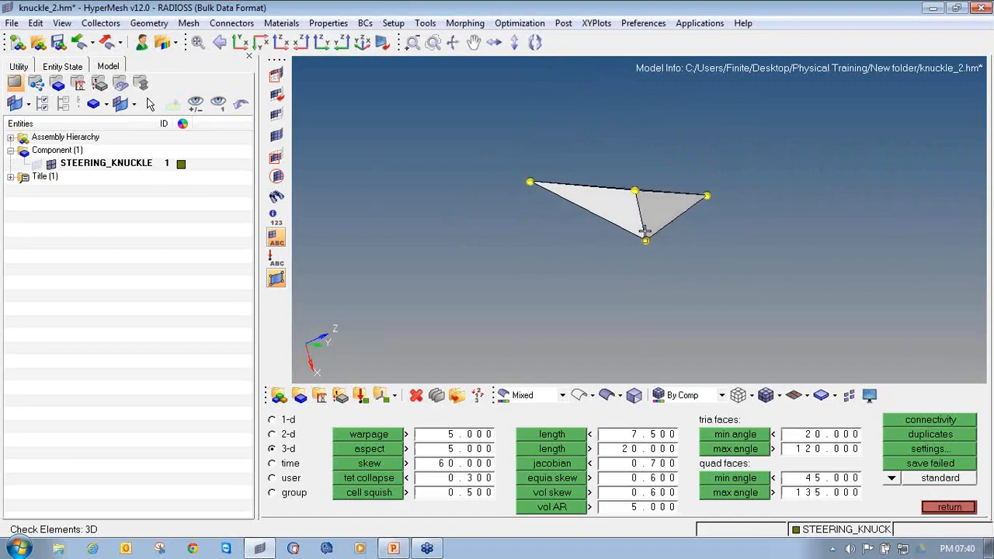
Step: Translate the tetra's middle node by 0.1 normal to its three other corners picked as N1, N2 and N3, and query its quality values
key(shift+F4)
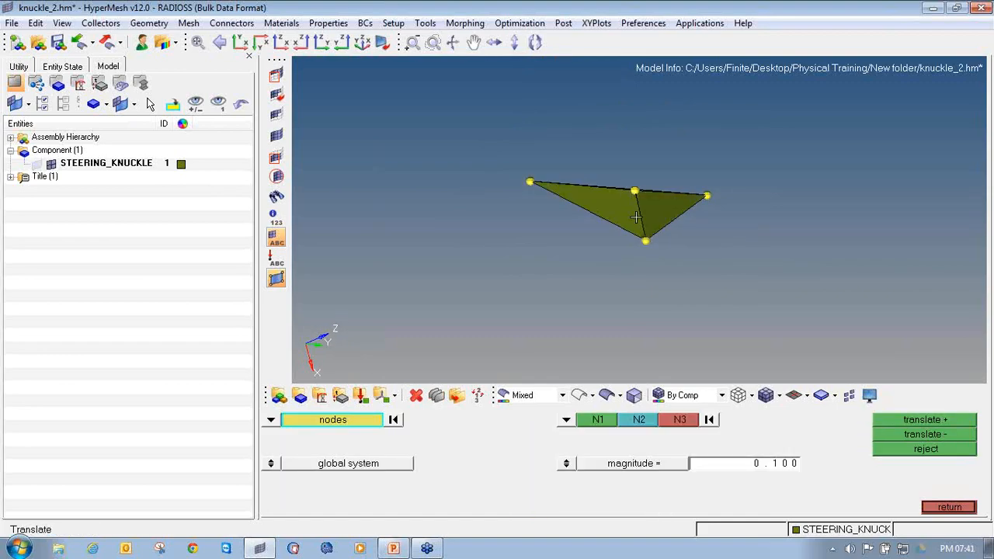
ctrl+drag(636, 217, 622, 185)
click(628, 188)
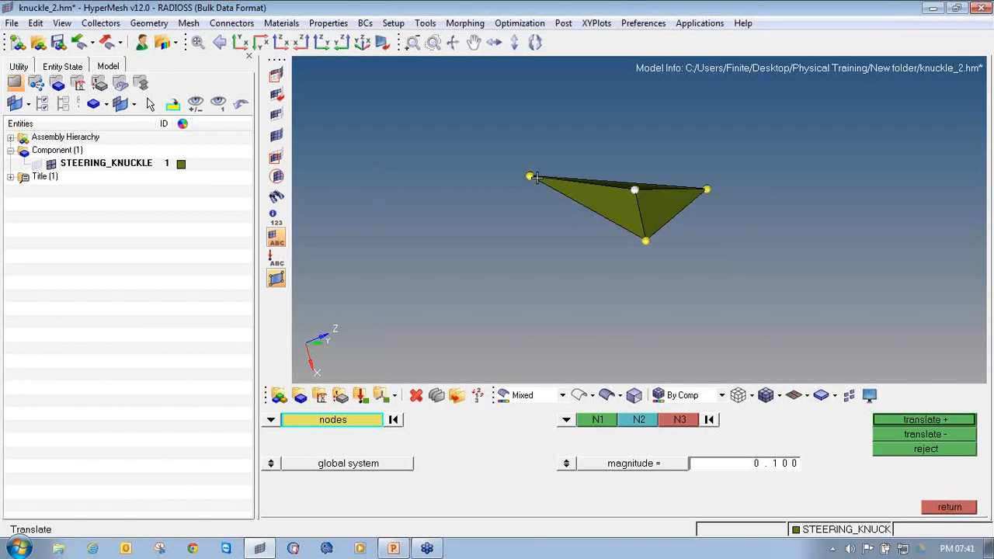
middle_click(528, 211)
click(531, 178)
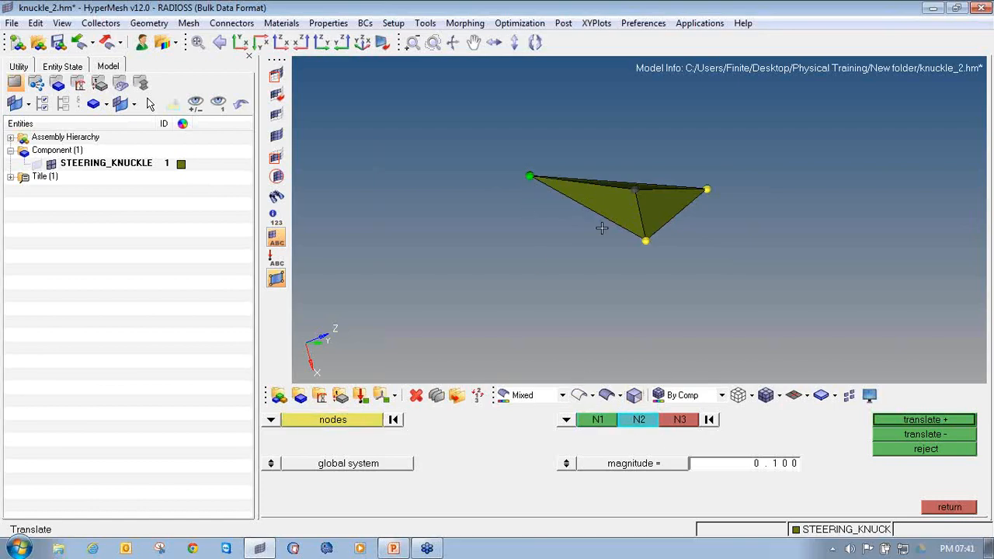
click(645, 241)
click(707, 189)
click(884, 424)
click(934, 507)
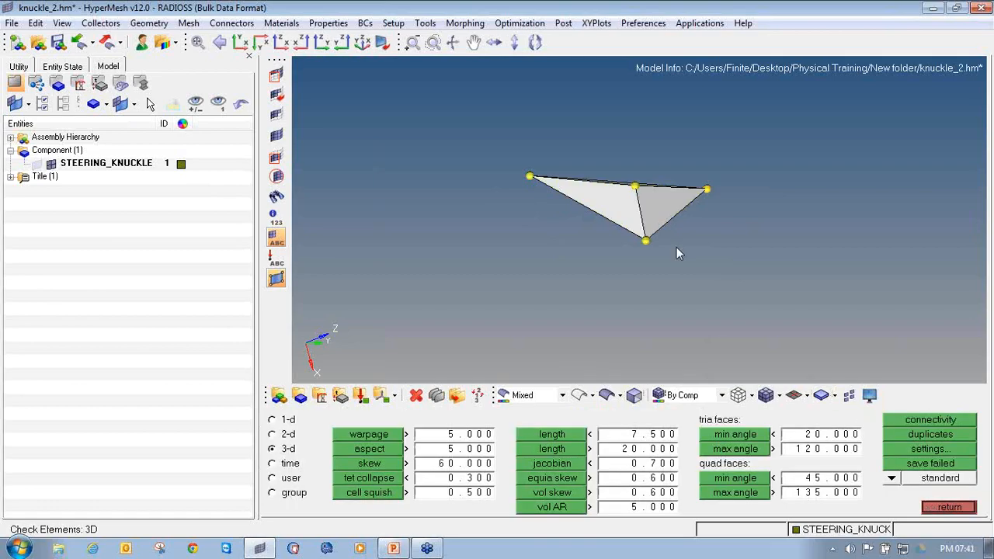
click(637, 198)
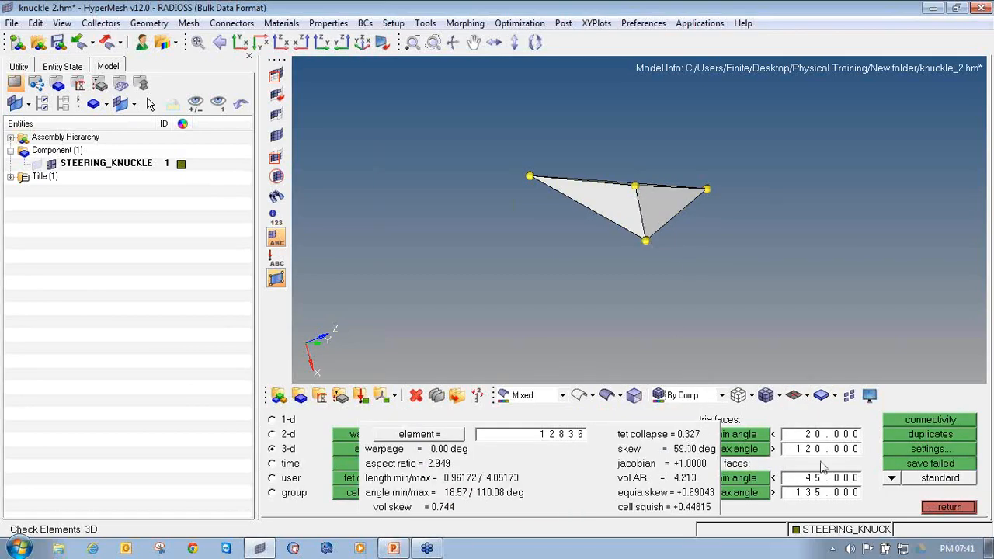
Step: Unmask the whole steering knuckle mesh and clear the temporary nodes of the corrected tetra
click(945, 507)
click(278, 137)
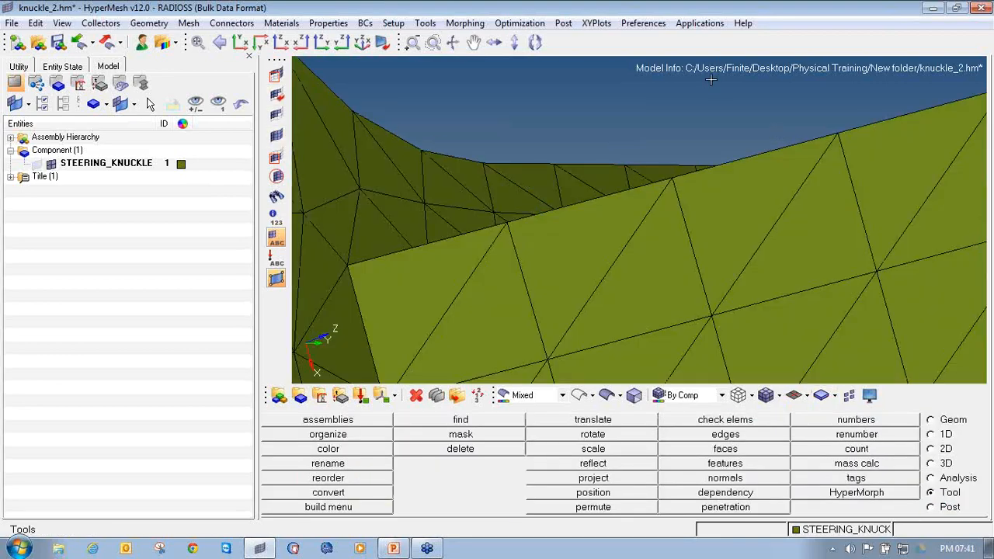
scroll(686, 184, down, 10)
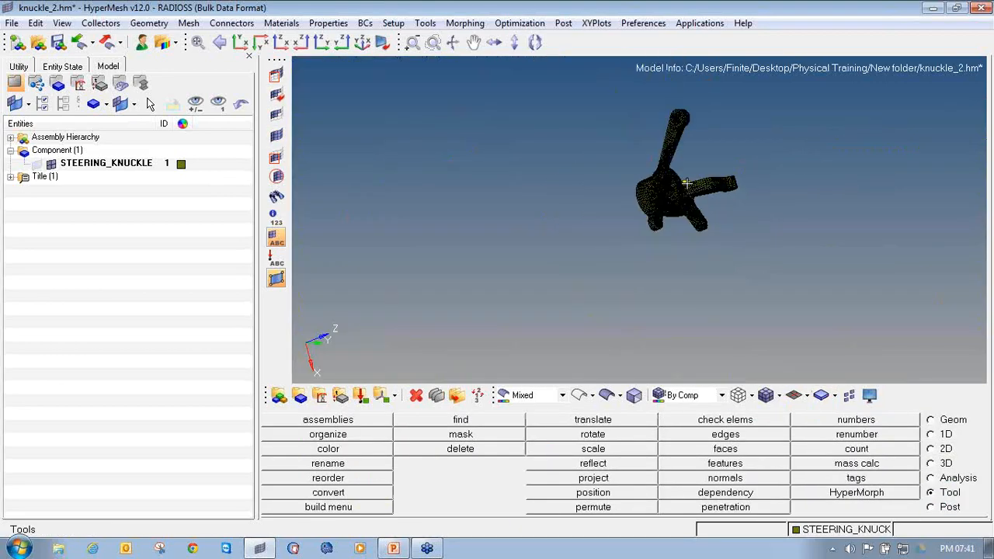
key(shift+F2)
click(949, 507)
ctrl+drag(659, 181, 594, 176)
ctrl+drag(575, 211, 678, 196)
ctrl+scroll(686, 189, up, 5)
ctrl+right_drag(675, 194, 541, 233)
ctrl+drag(541, 234, 684, 365)
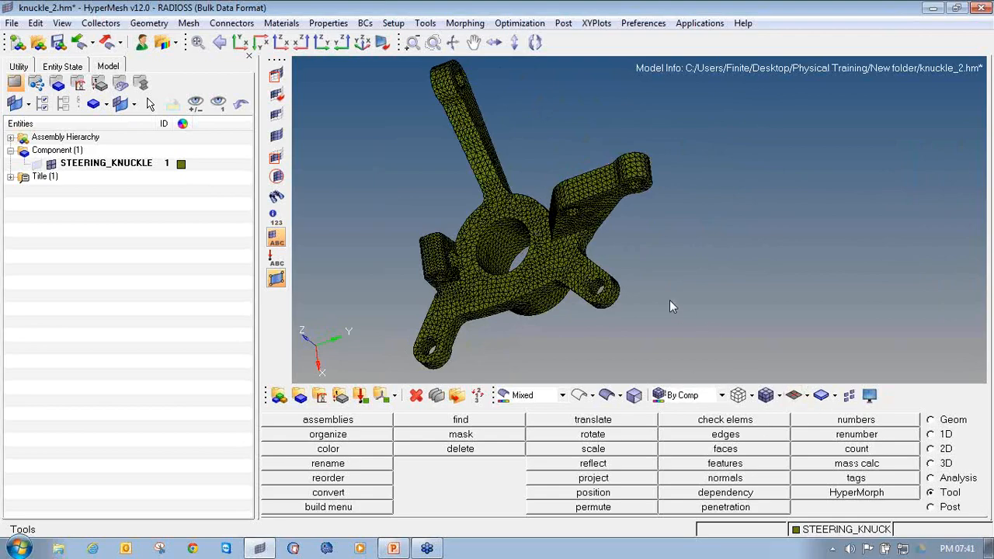
Step: Run the 3-d tet collapse check with the 0.300 limit on the complete knuckle mesh again
key(F10)
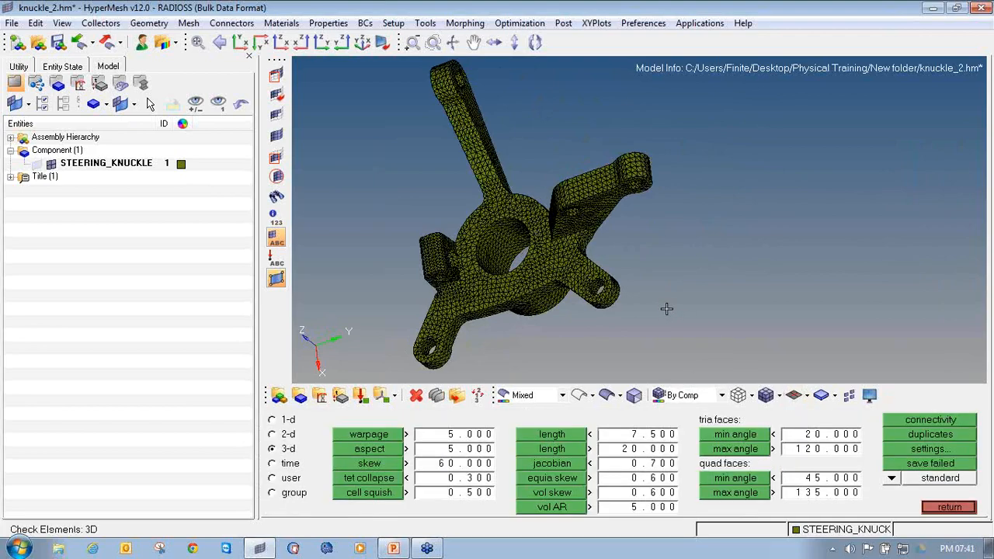
click(373, 479)
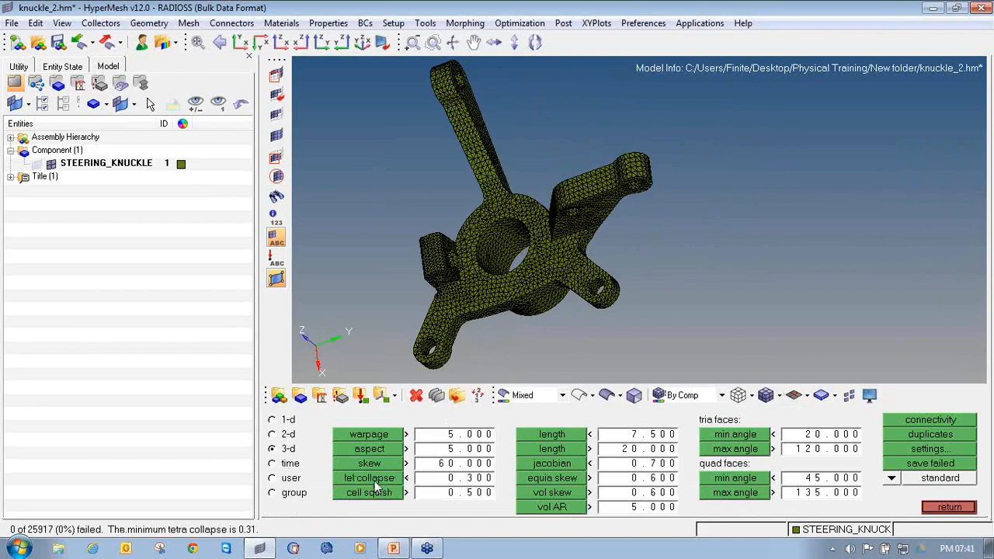
click(375, 480)
Step: Check the tria faces' minimum angle against 20 and maximum angle against 120, and the quad faces' minimum angle against 45
click(718, 436)
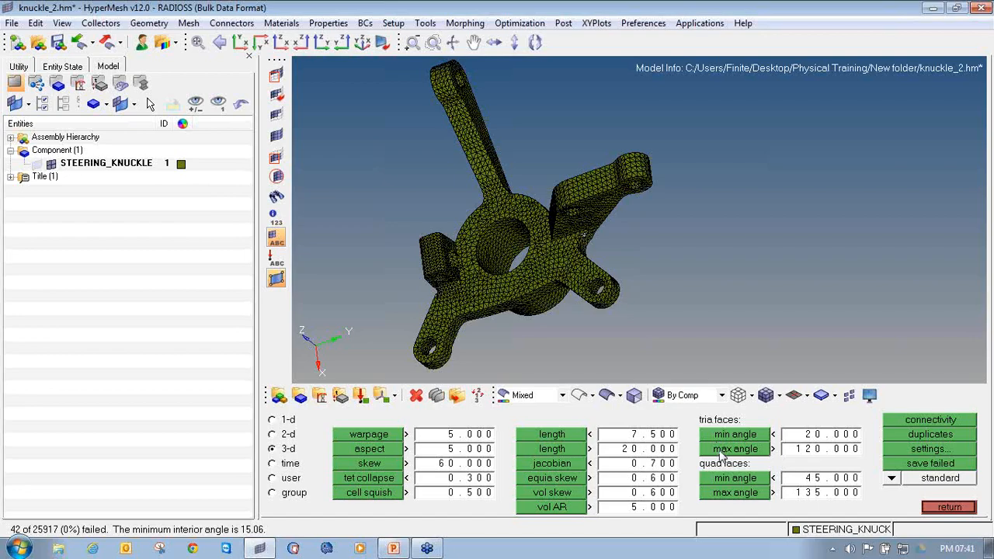
click(722, 454)
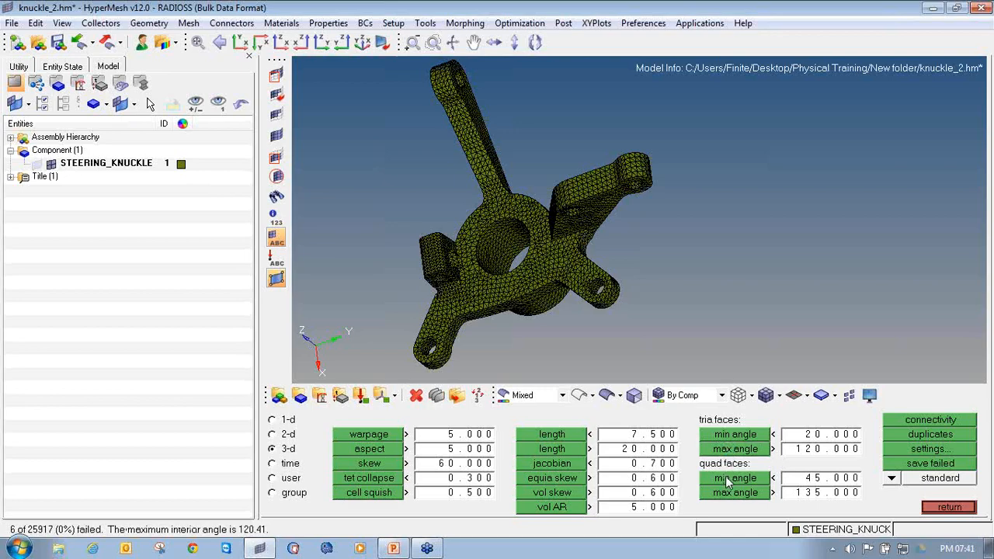
click(728, 481)
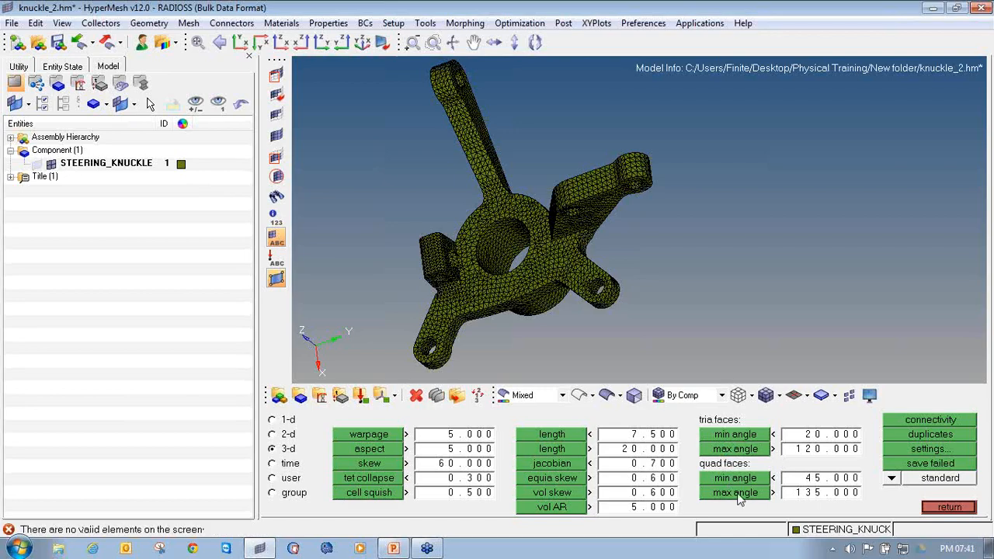
click(736, 434)
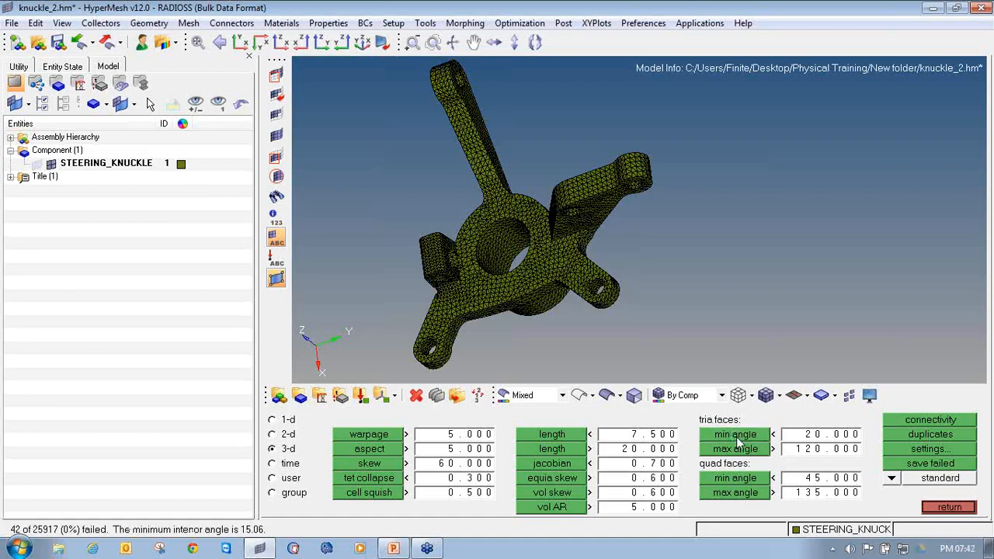
click(736, 449)
click(951, 510)
ctrl+right_drag(584, 241, 617, 248)
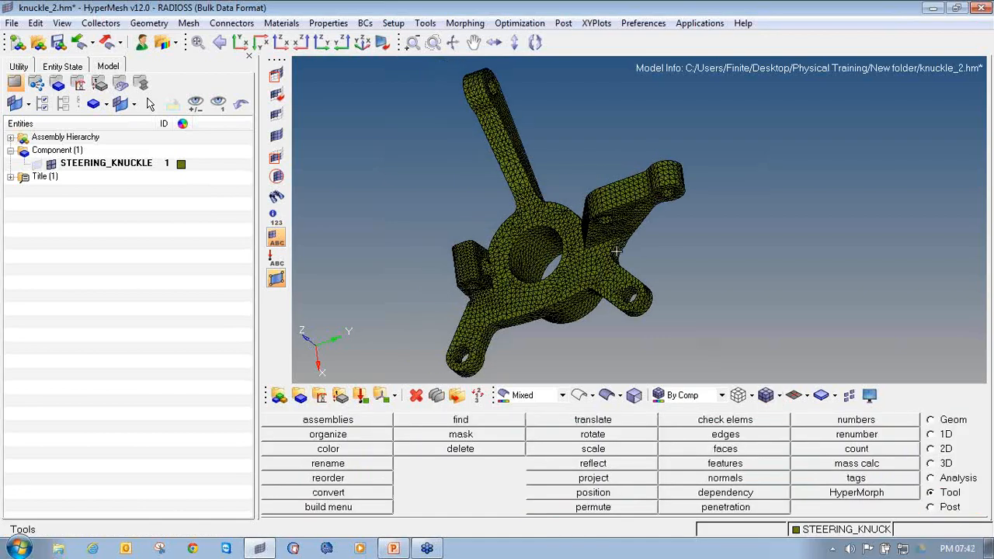
ctrl+drag(617, 249, 635, 171)
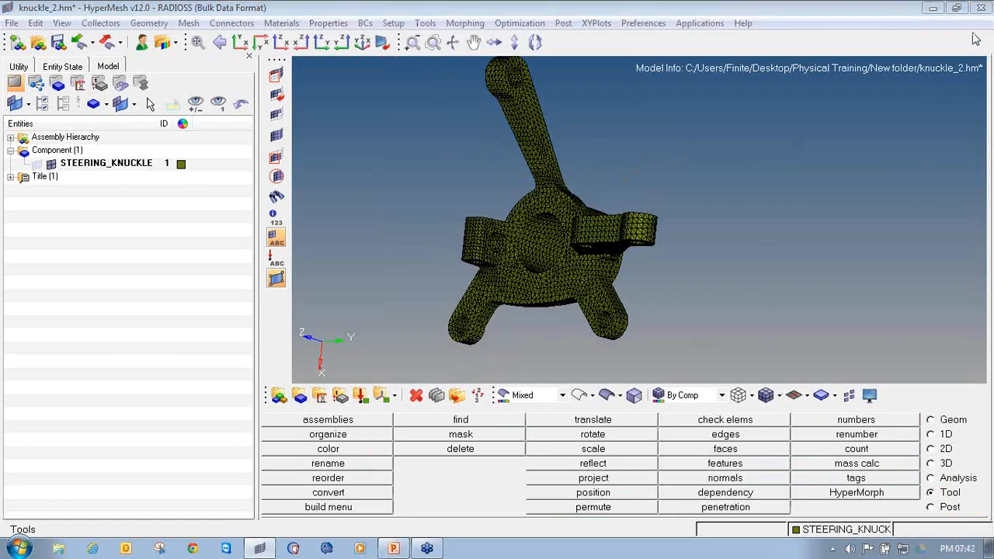
click(583, 163)
mouse_move(583, 163)
ctrl+mouse_down()
mouse_move(535, 185)
mouse_move(643, 224)
mouse_move(604, 255)
mouse_move(681, 282)
mouse_move(537, 295)
mouse_move(659, 267)
ctrl+mouse_up()
ctrl+scroll(659, 267, up, 1)
ctrl+right_drag(659, 267, 615, 243)
ctrl+scroll(638, 250, down, 2)
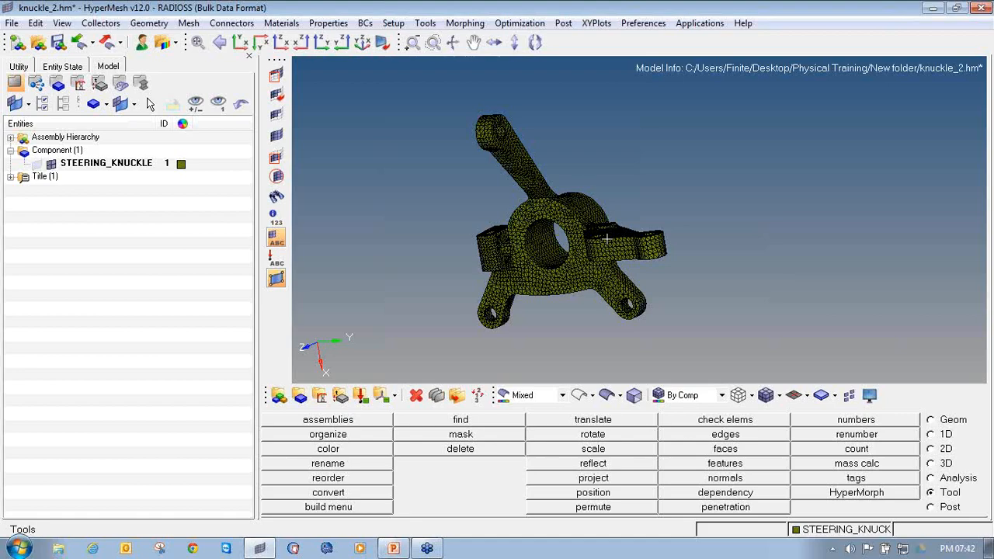
Step: Create an olive-coloured material named steel with type ISOTROPIC and card image MAT1, and open its card for editing
click(320, 396)
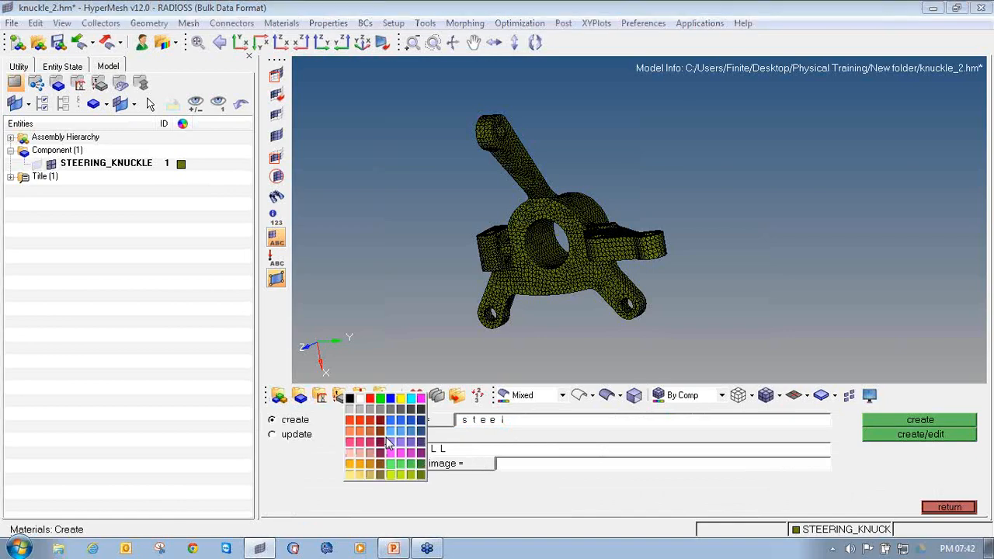
click(386, 437)
click(419, 472)
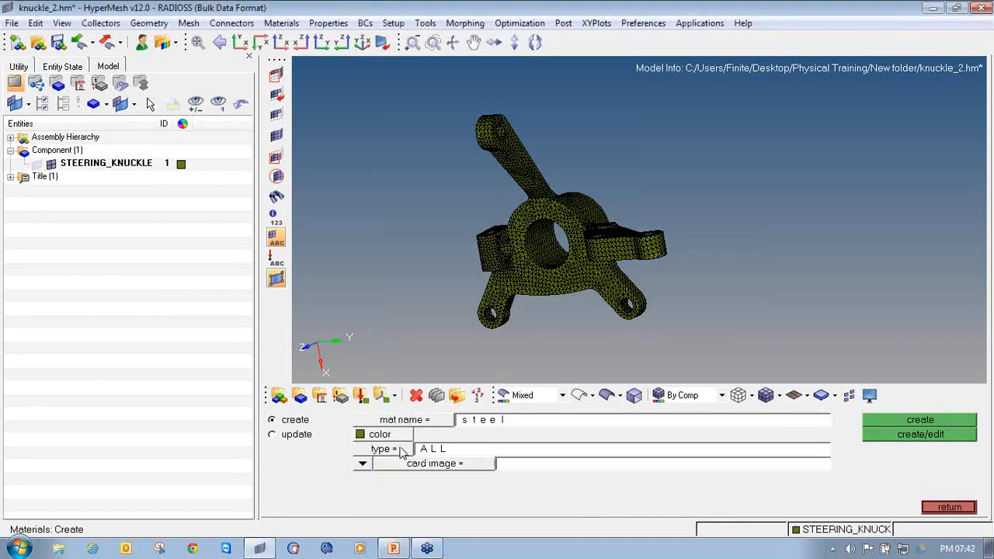
click(401, 449)
click(428, 488)
click(433, 466)
click(497, 464)
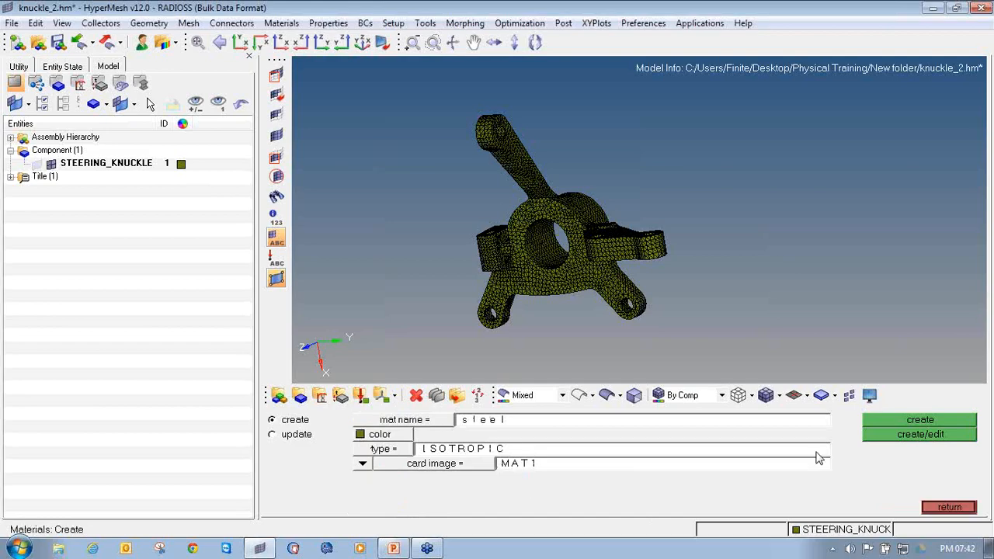
click(884, 434)
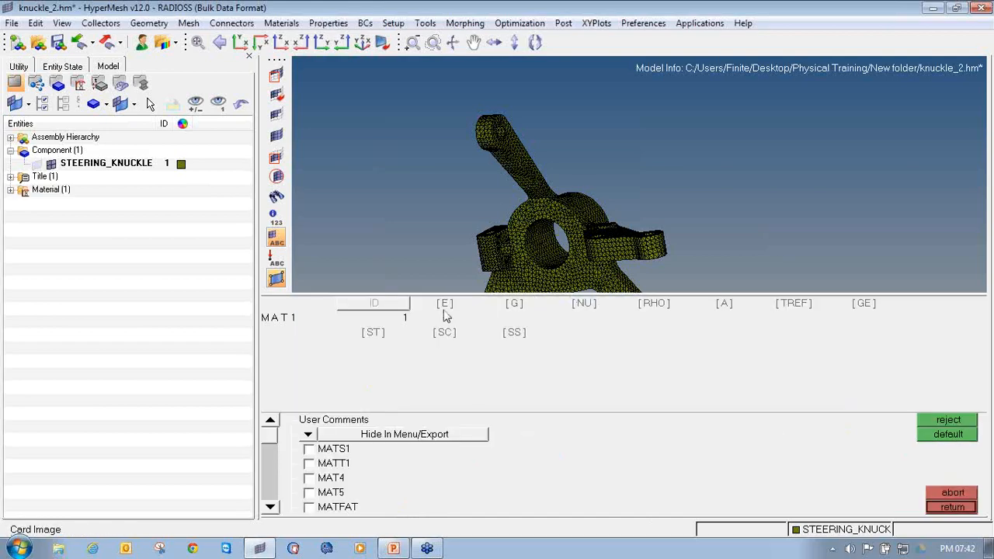
Step: Enable the steel material's E, NU and RHO with 2.1e+05, 0.300 and 7.9e-09, and accept the card
click(445, 308)
click(584, 308)
click(652, 305)
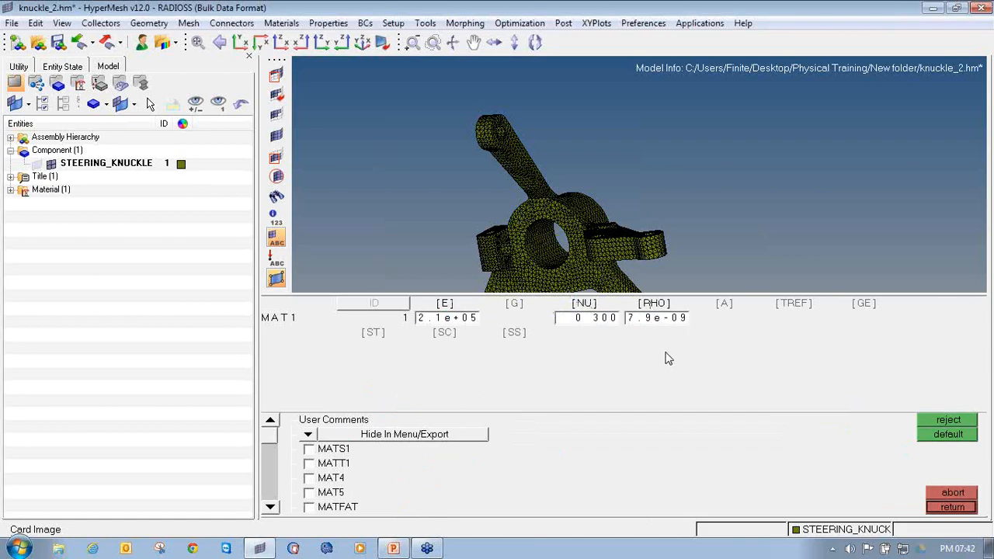
click(933, 510)
click(932, 510)
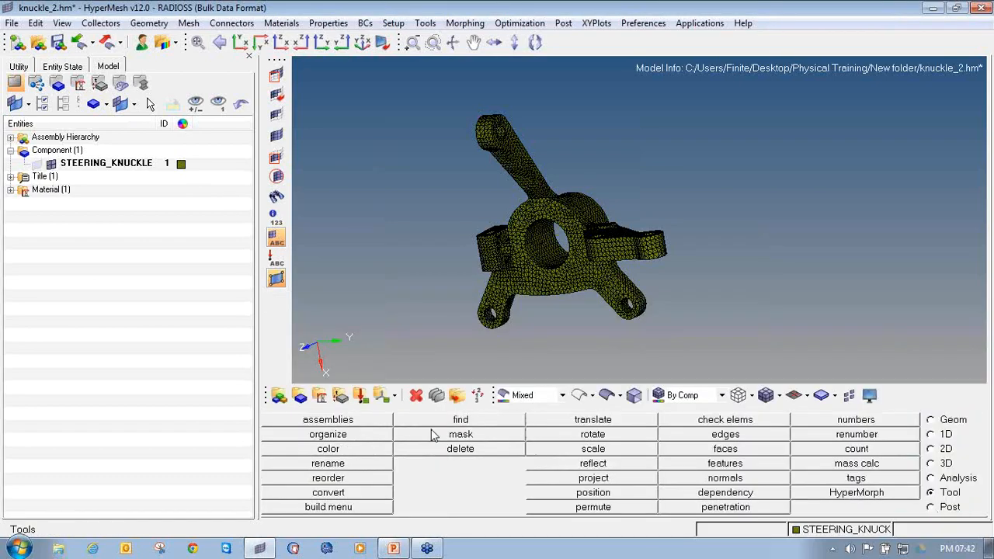
Step: Set up a new property named knuckle with a violet colour and type 3D
click(338, 396)
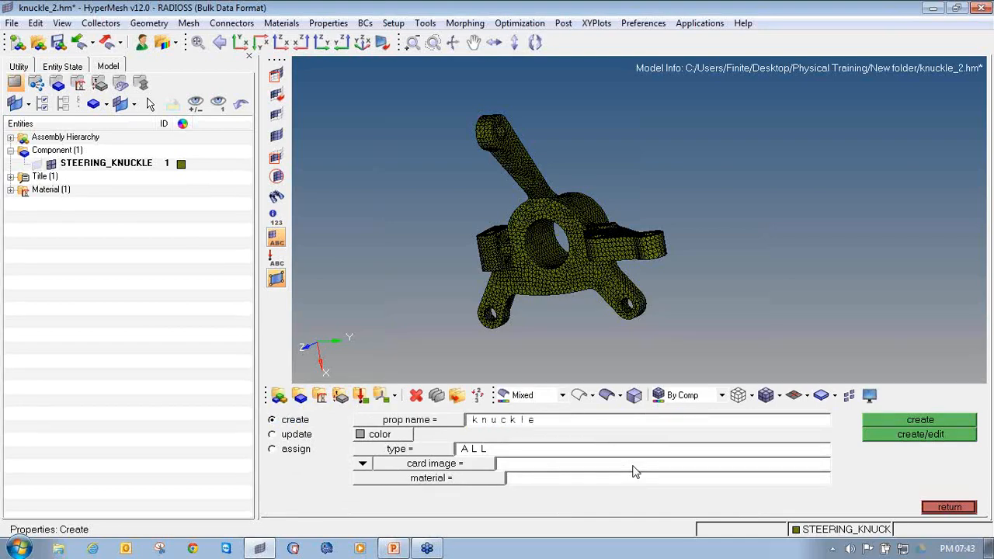
click(379, 435)
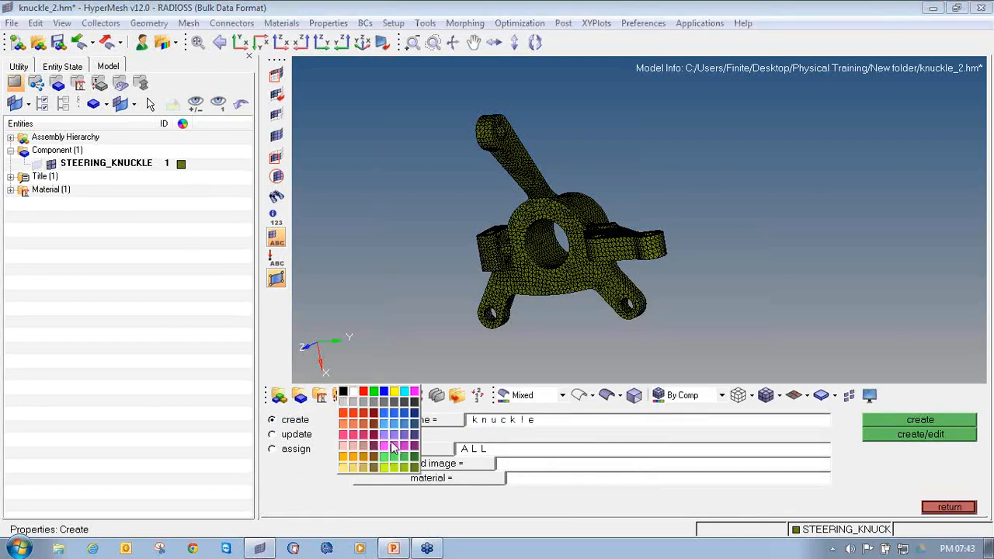
click(395, 437)
click(433, 452)
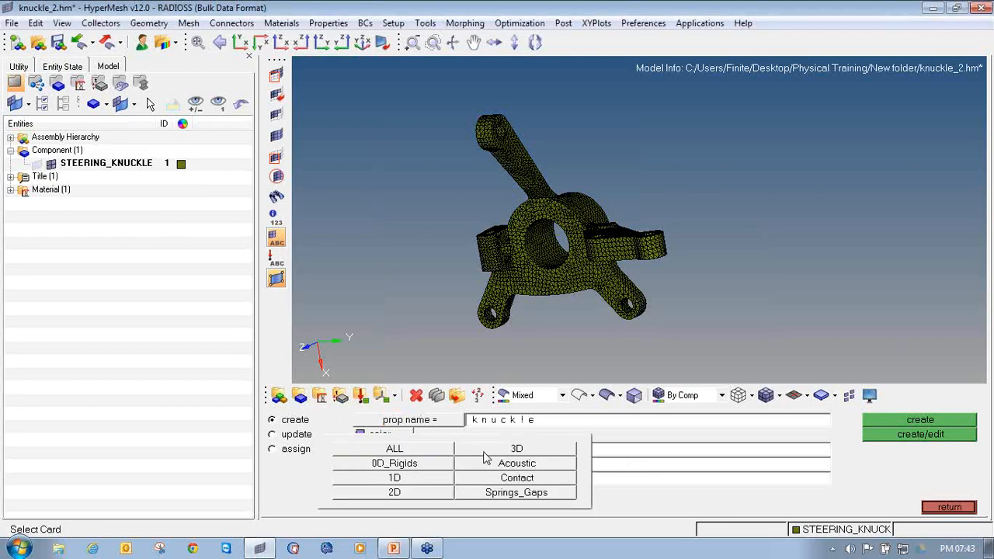
click(514, 450)
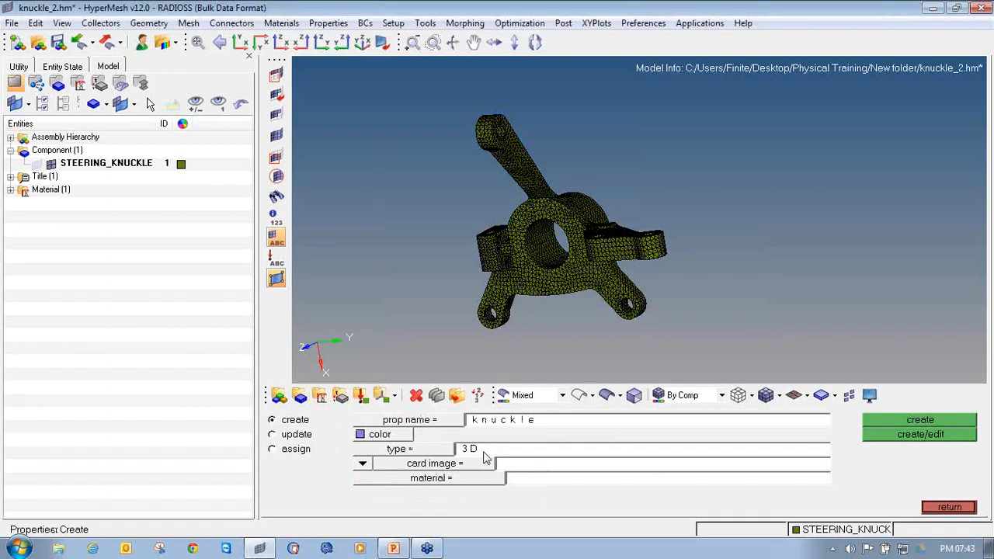
Step: Give the knuckle property the PSOLID card image and the steel material, create it, and expand the material group in the model tree
click(454, 465)
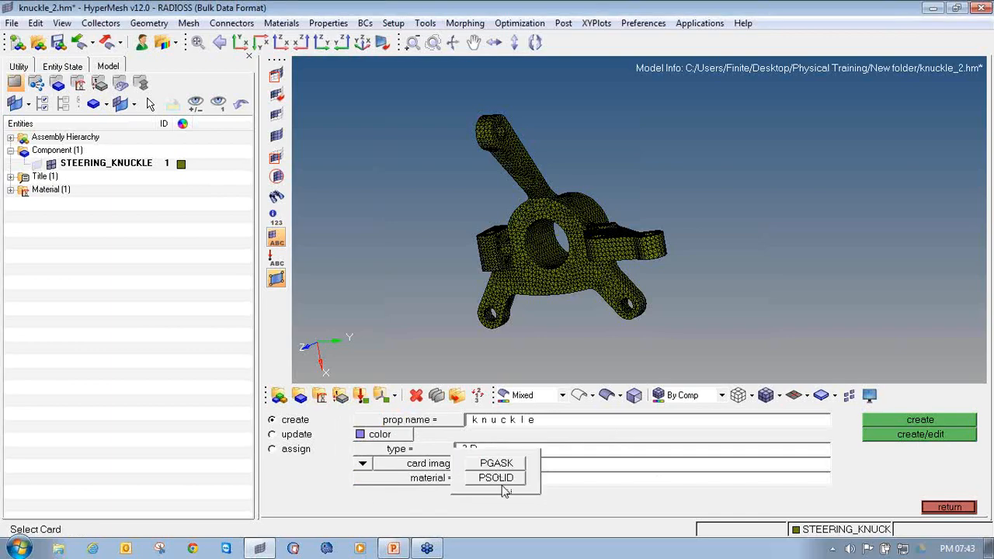
click(497, 478)
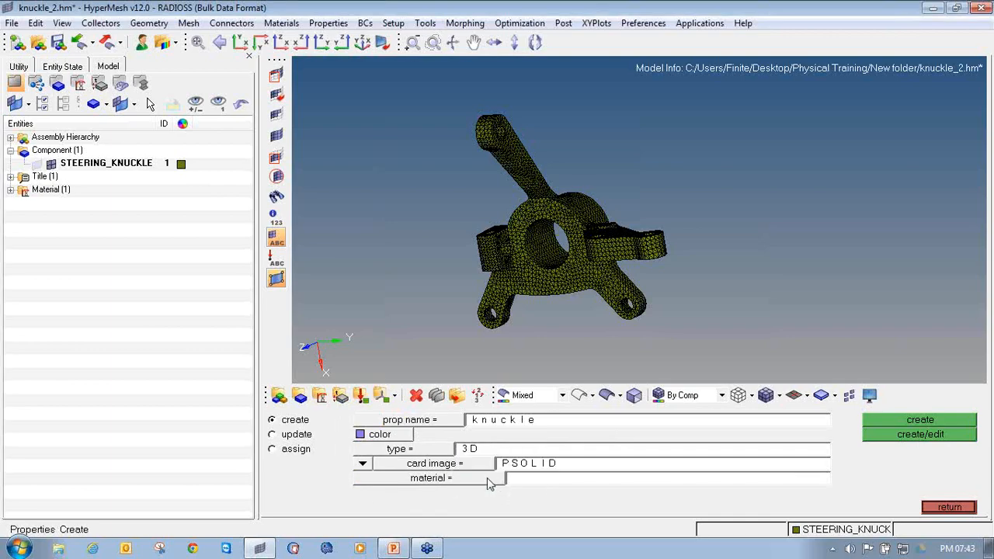
click(487, 477)
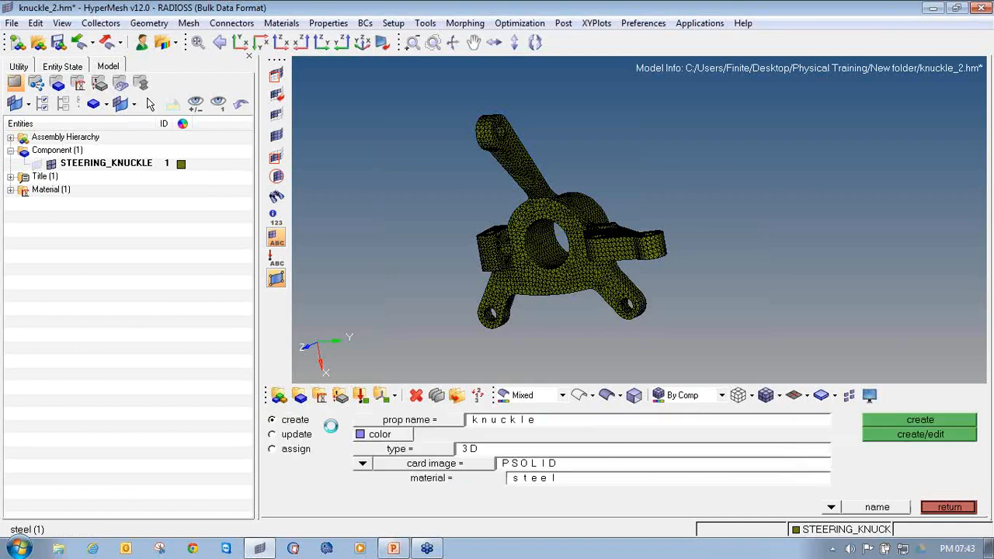
click(330, 424)
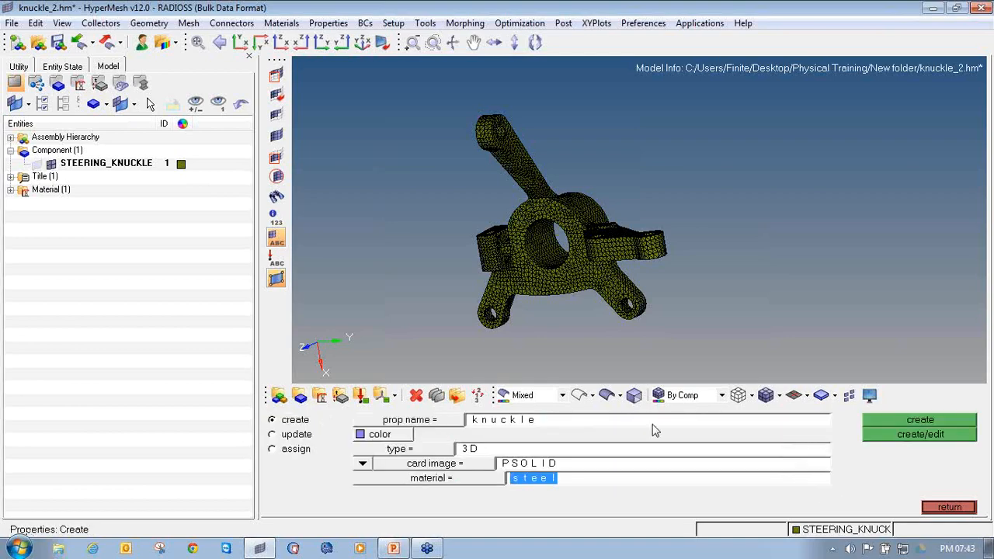
click(912, 424)
click(10, 202)
click(10, 189)
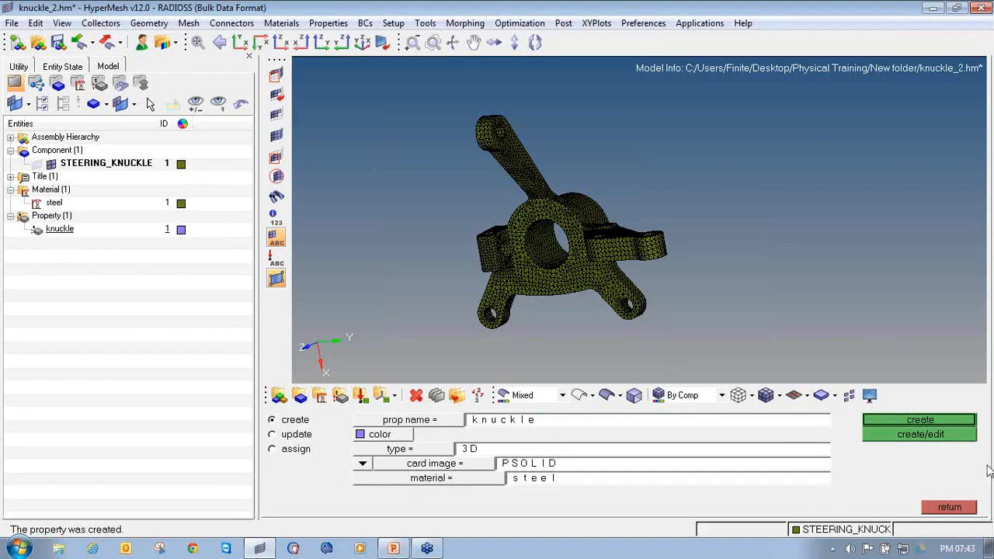
click(967, 509)
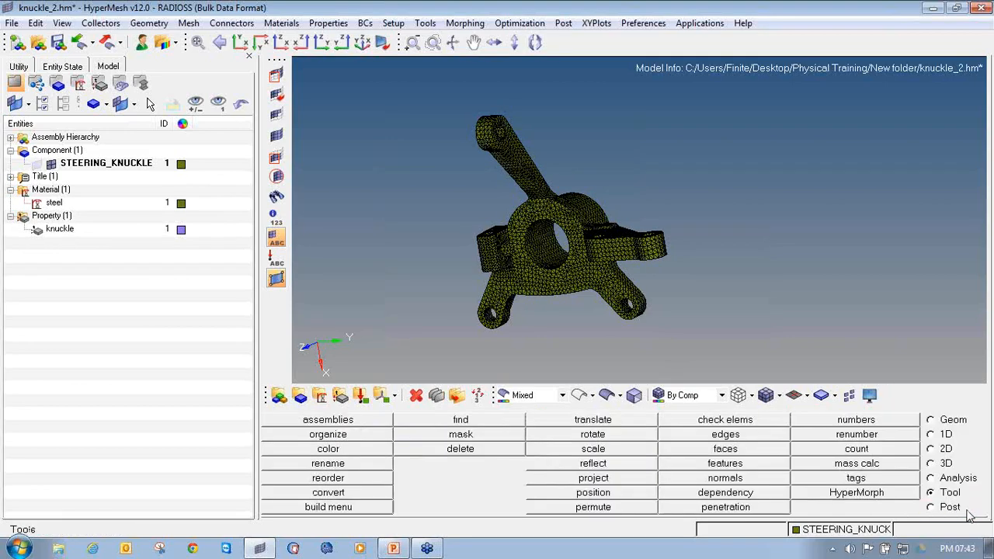
Step: Update the STEERING_KNUCKLE component so that it uses the knuckle property
click(298, 396)
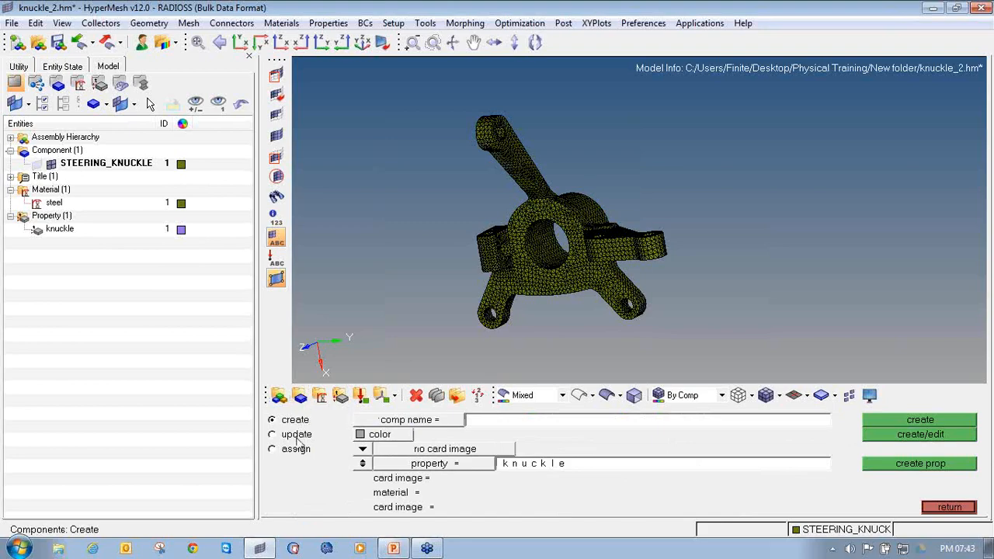
click(296, 436)
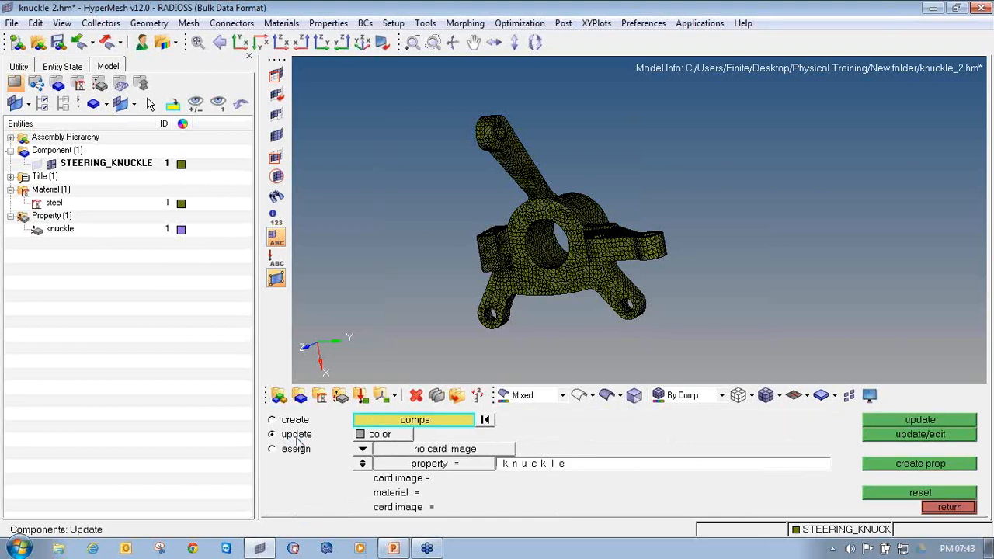
click(383, 421)
click(949, 504)
click(419, 422)
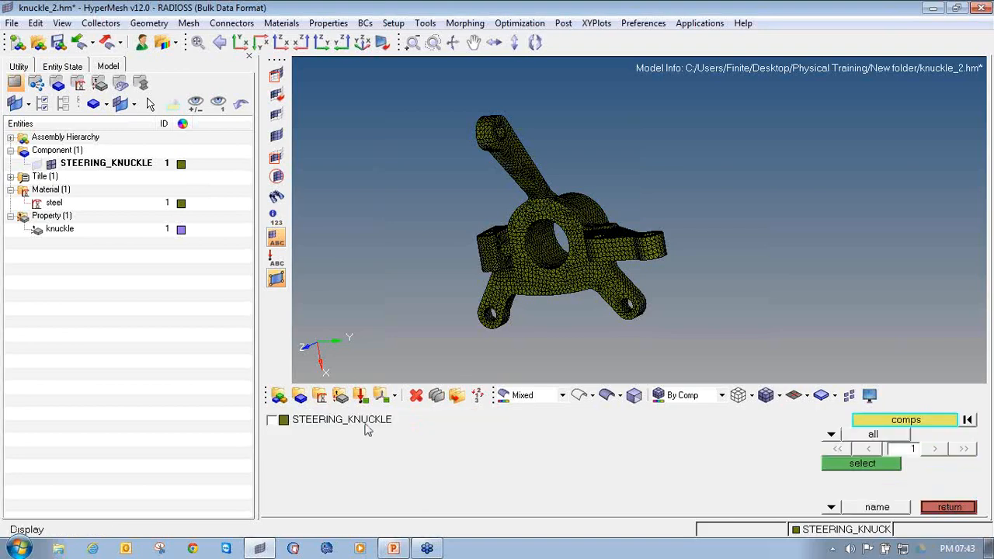
click(365, 425)
click(881, 463)
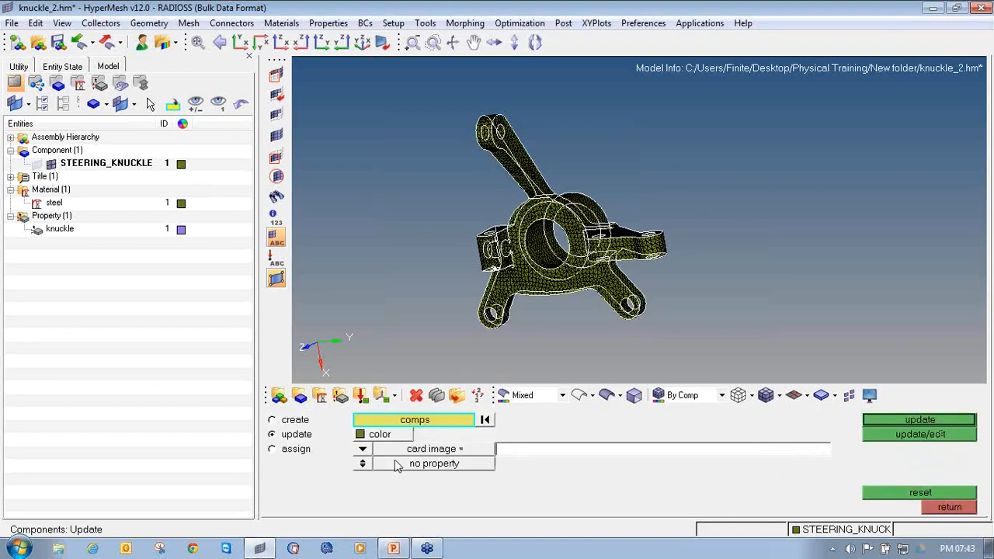
click(363, 464)
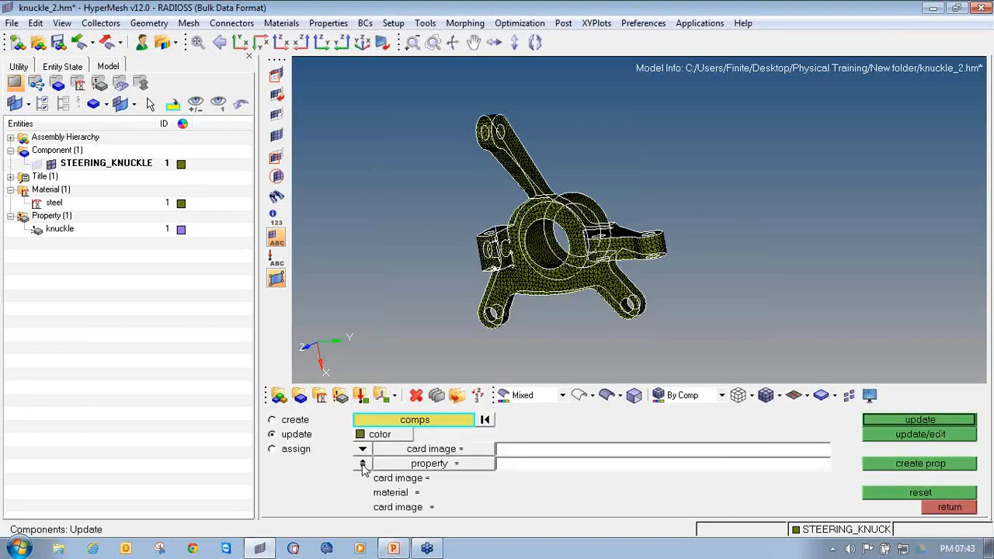
click(362, 464)
click(362, 464)
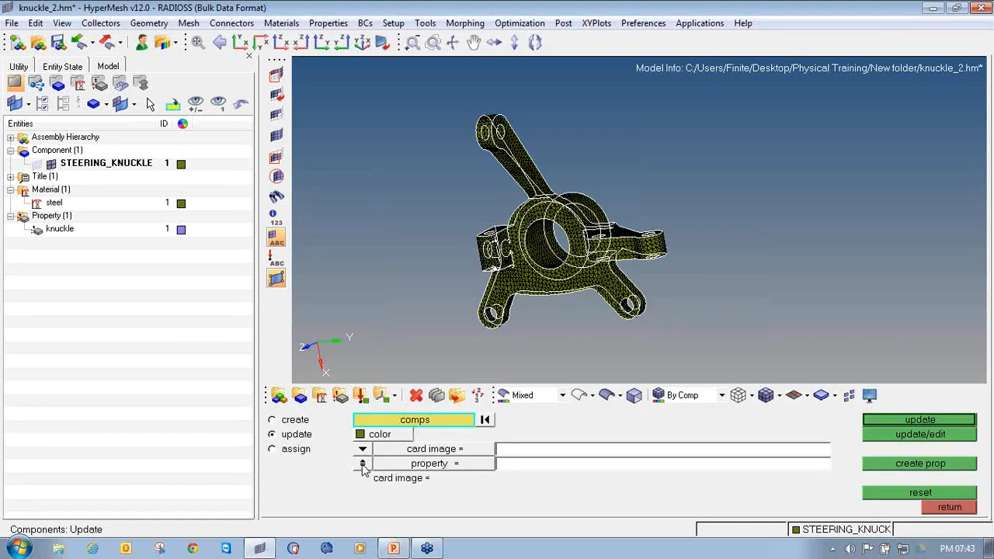
click(363, 466)
click(363, 464)
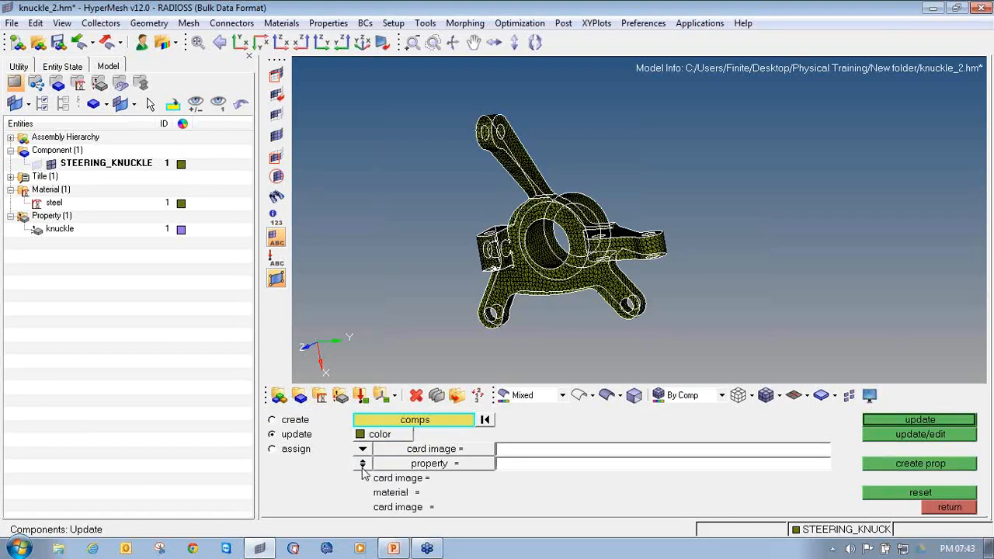
click(416, 466)
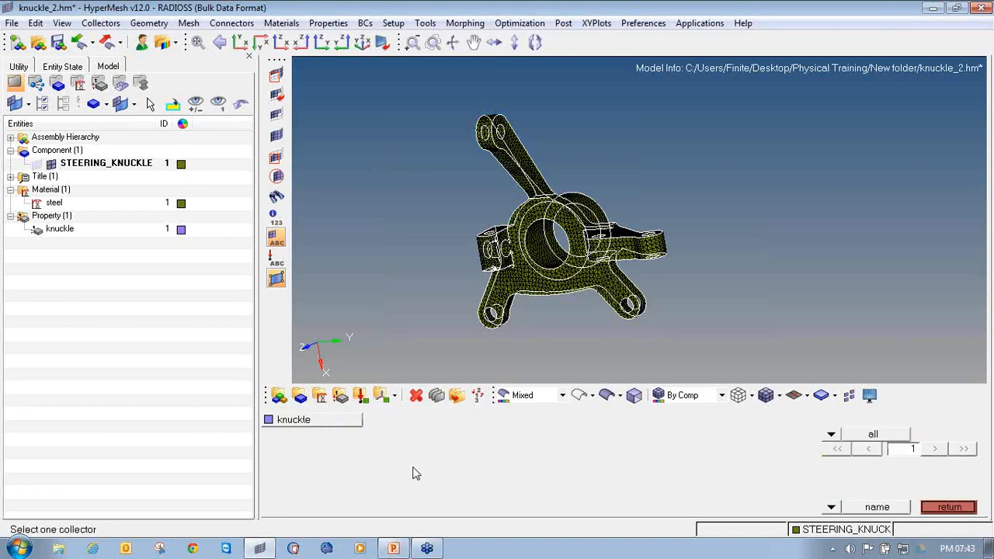
click(321, 425)
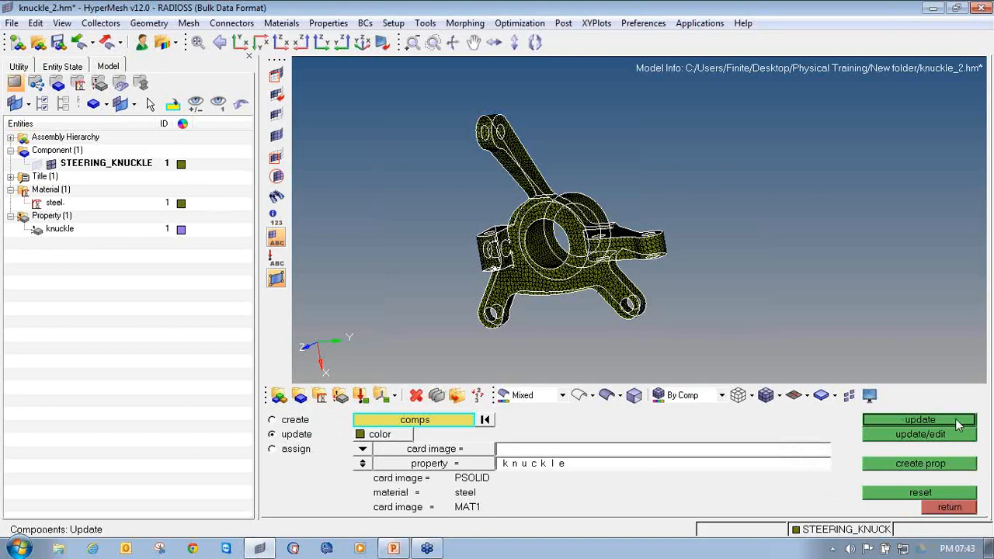
click(958, 424)
Step: Check the mesh display coloured by property and by material, then return to colouring by component
click(703, 398)
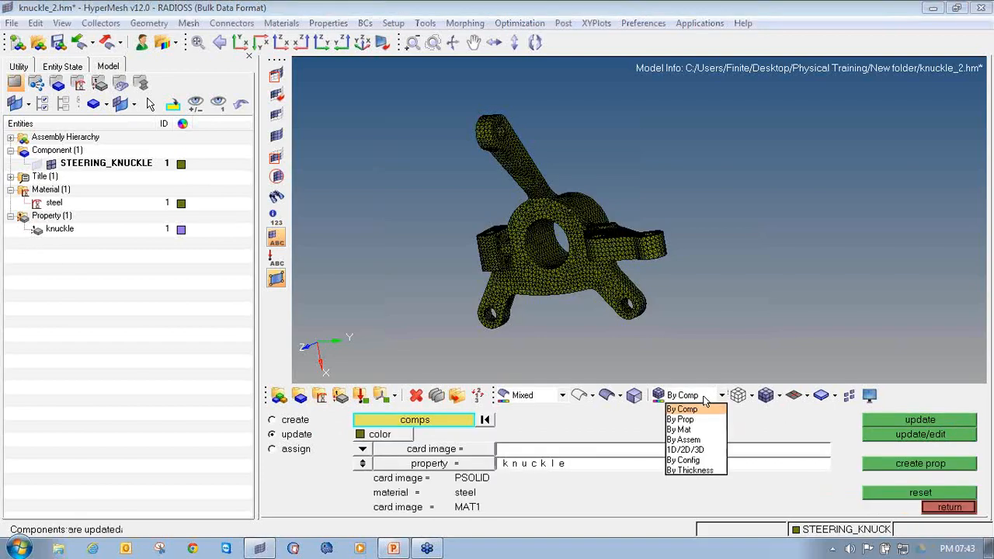
click(697, 419)
click(699, 398)
click(697, 430)
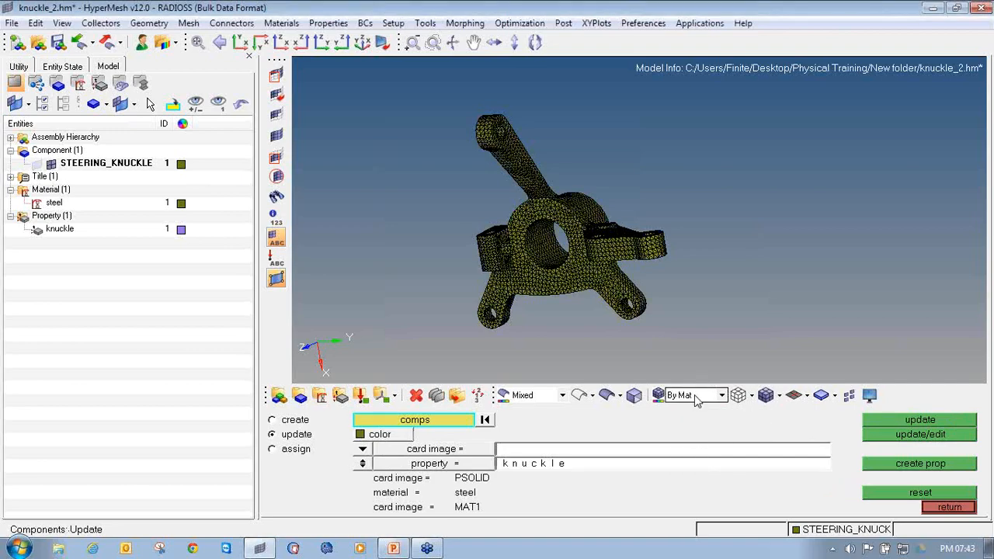
click(693, 397)
click(692, 410)
Step: Recolour the steel material orange, and display the mesh by property and finally by material colour
click(183, 208)
click(168, 229)
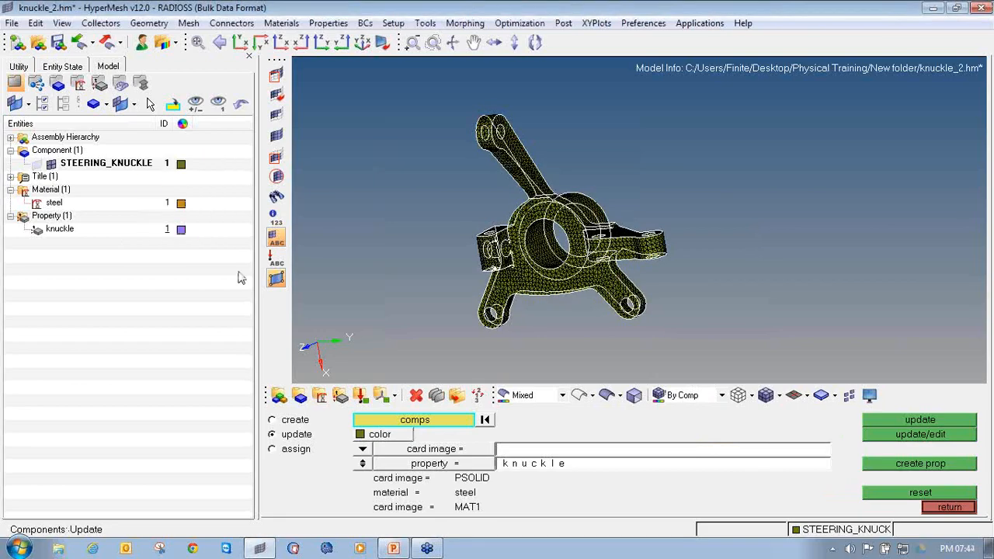
click(687, 395)
click(688, 420)
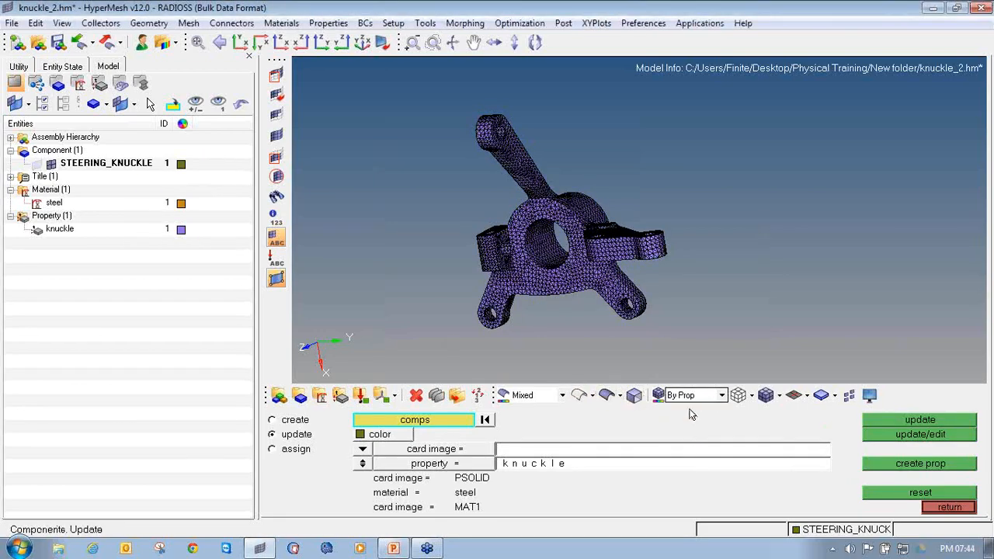
click(694, 396)
click(691, 431)
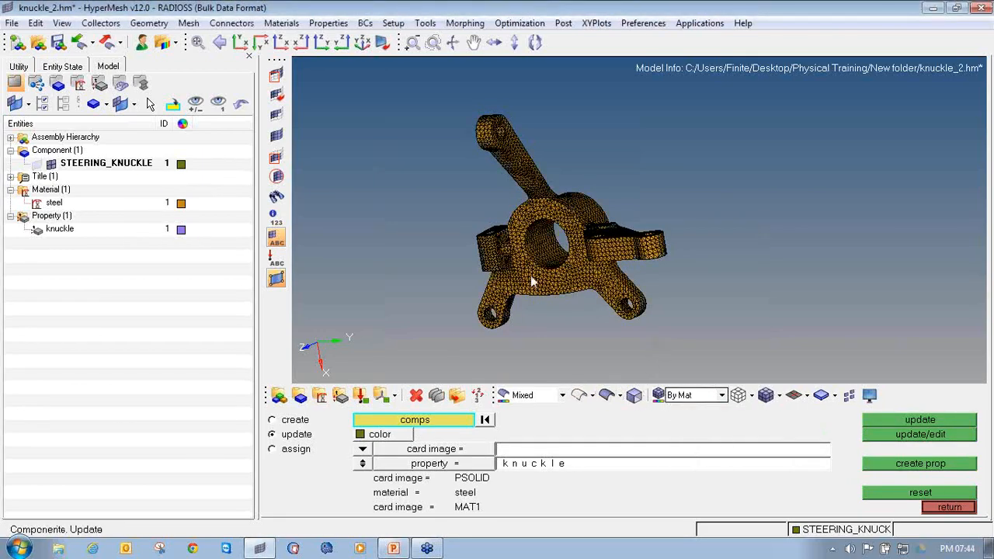
ctrl+drag(561, 257, 628, 279)
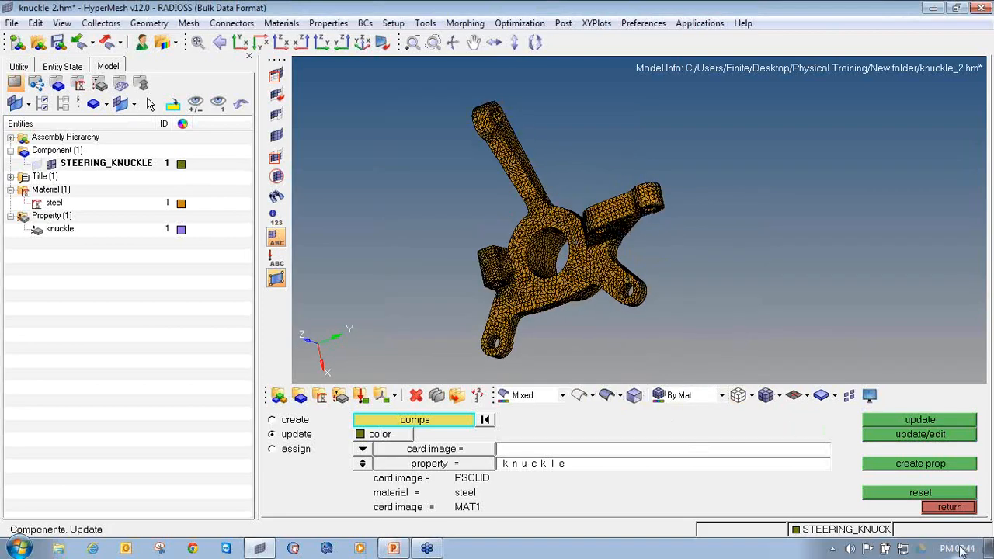
click(939, 509)
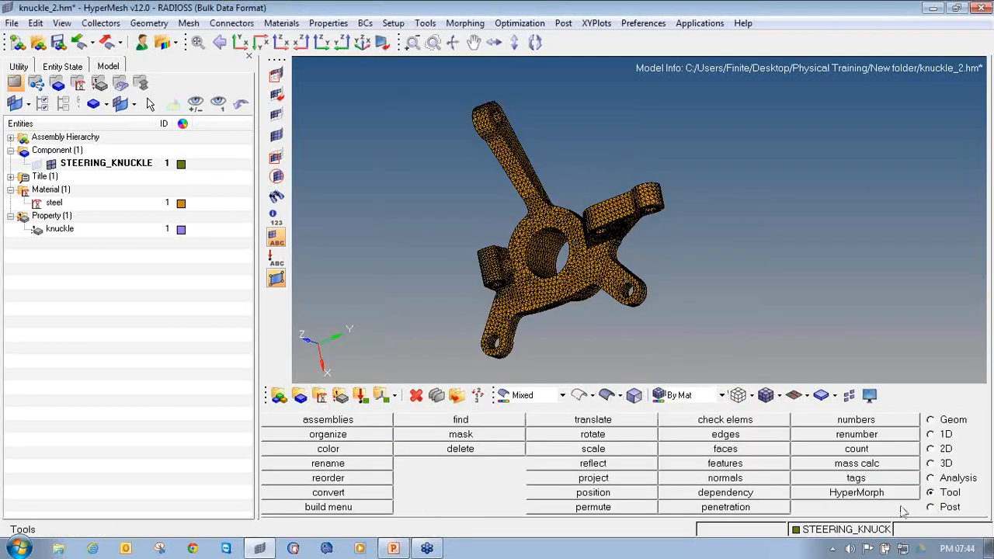
Step: Create a load collector named EIGRL with the EIGRL card image and open its card for editing
click(366, 398)
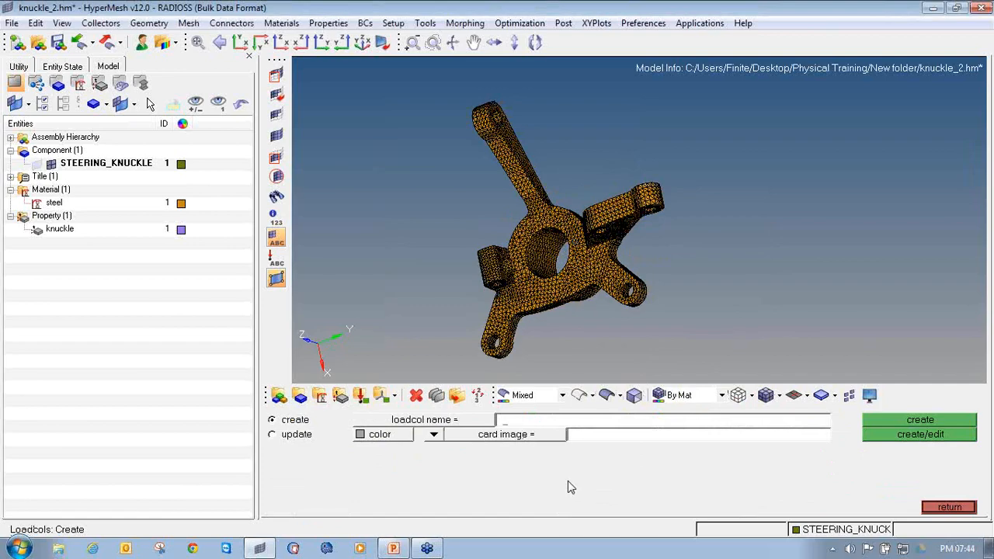
text(El)
text(GRL)
click(535, 435)
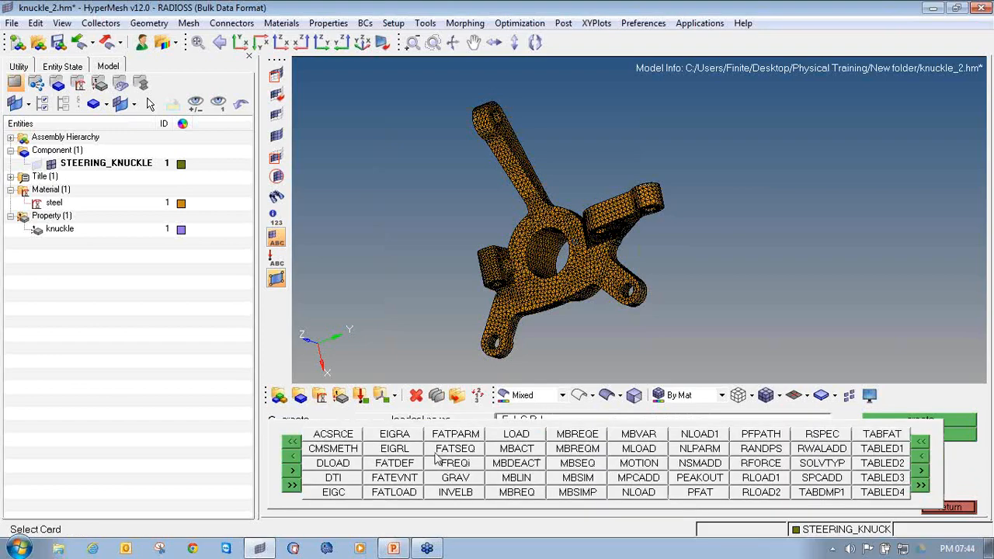
click(394, 449)
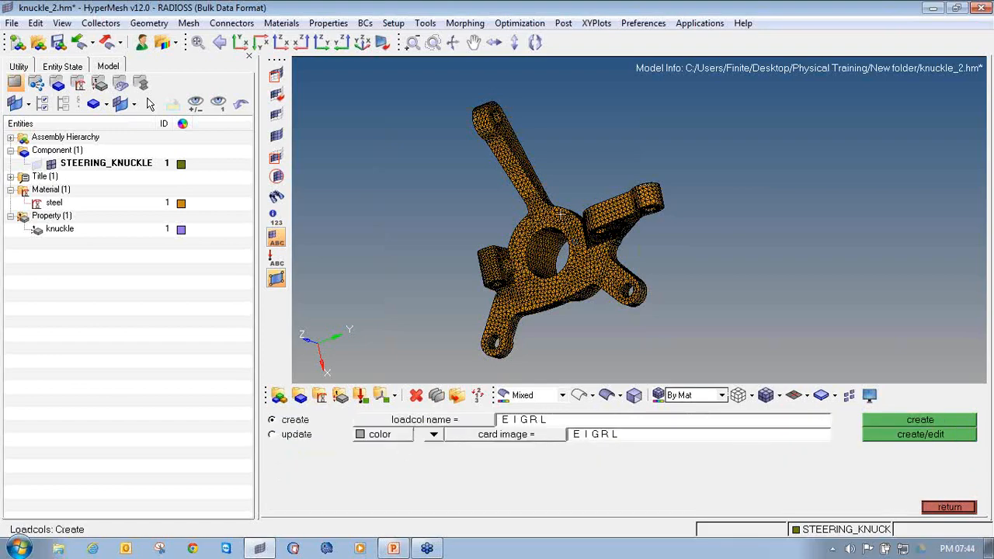
mouse_move(700, 292)
ctrl+mouse_down()
mouse_move(666, 295)
mouse_move(691, 306)
ctrl+mouse_up()
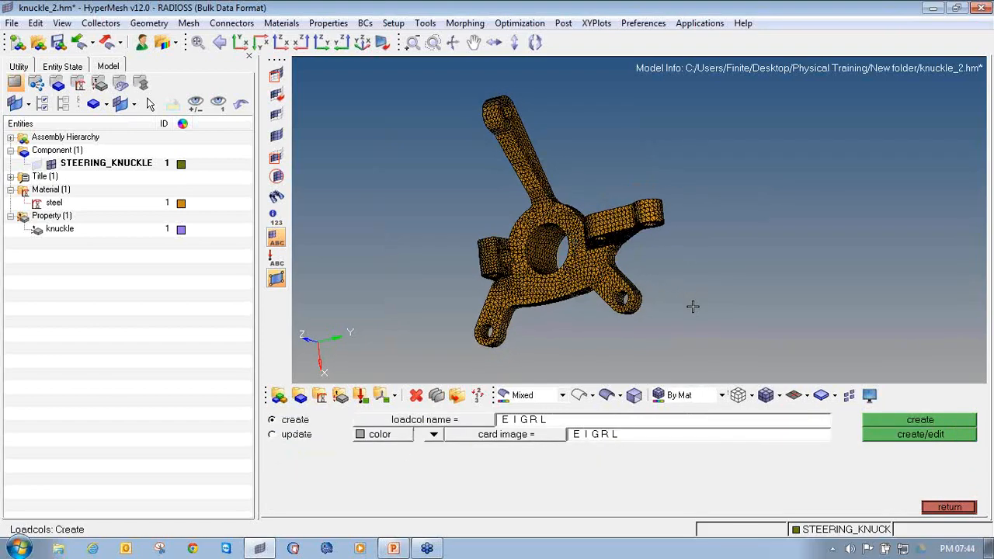
click(926, 435)
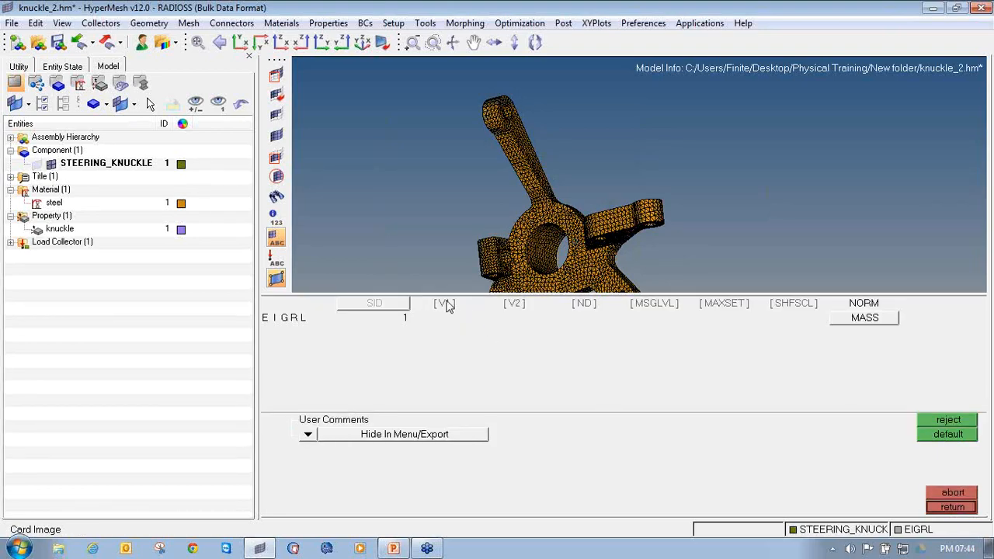
Step: Enable V1, V2 and ND on the EIGRL card, set V1 to 1 and V2 to 500, fill in ND, and accept the card
click(445, 302)
click(520, 310)
click(579, 307)
click(462, 326)
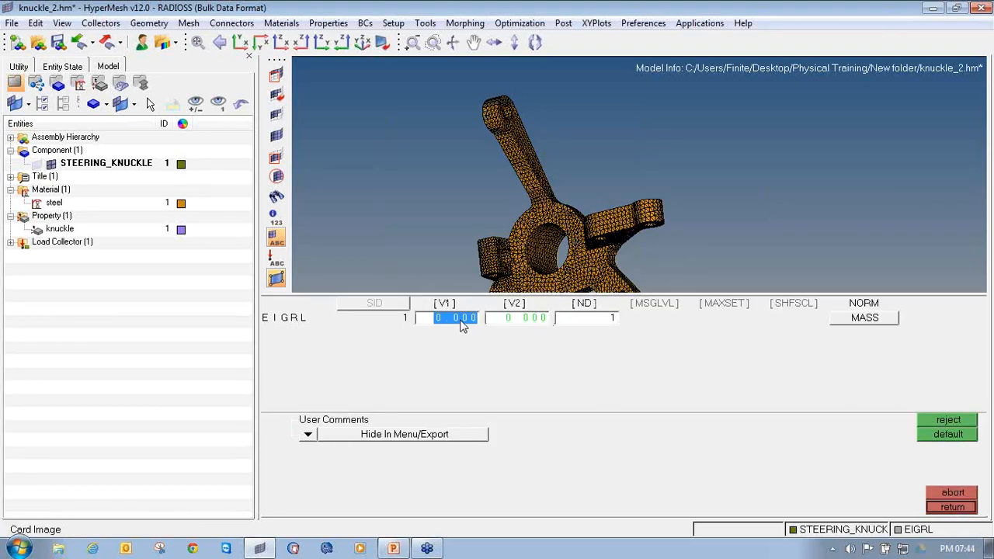
text(1)
click(517, 320)
text(500)
click(594, 321)
text(0)
key(Return)
click(952, 507)
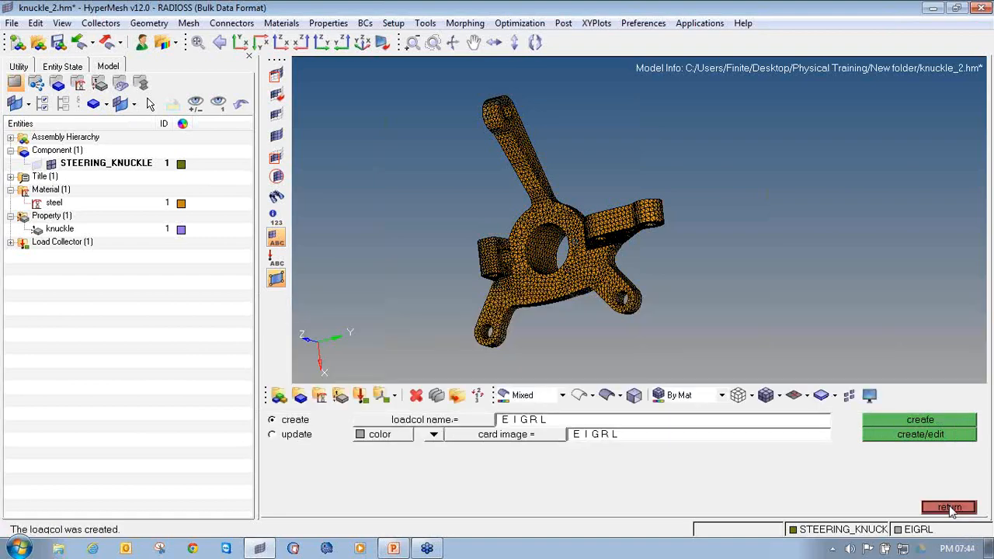
Step: Leave the load collector definition and list the load collectors in the model browser to check EIGRL
click(952, 507)
click(10, 241)
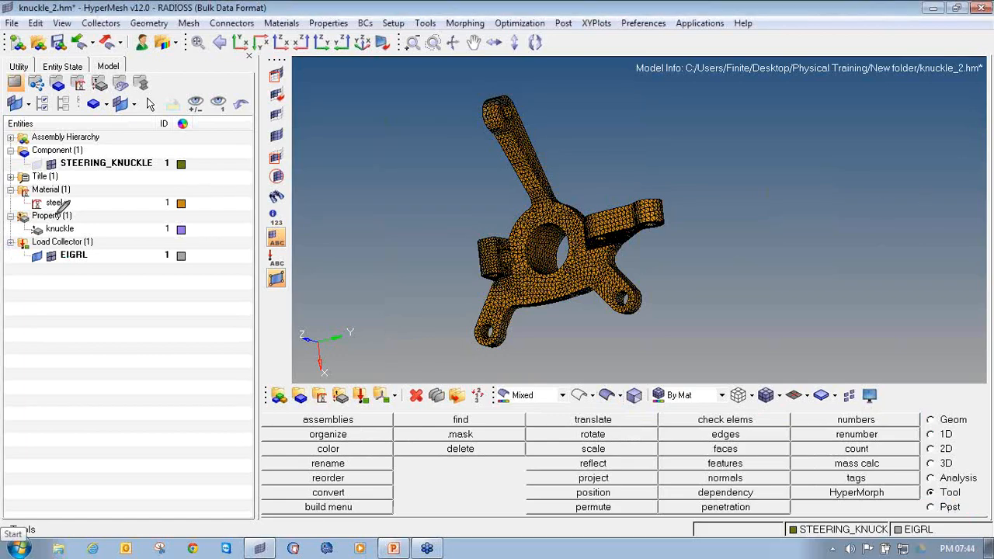
mouse_move(90, 235)
mouse_down()
mouse_move(30, 234)
mouse_move(12, 270)
mouse_up()
drag(204, 267, 67, 225)
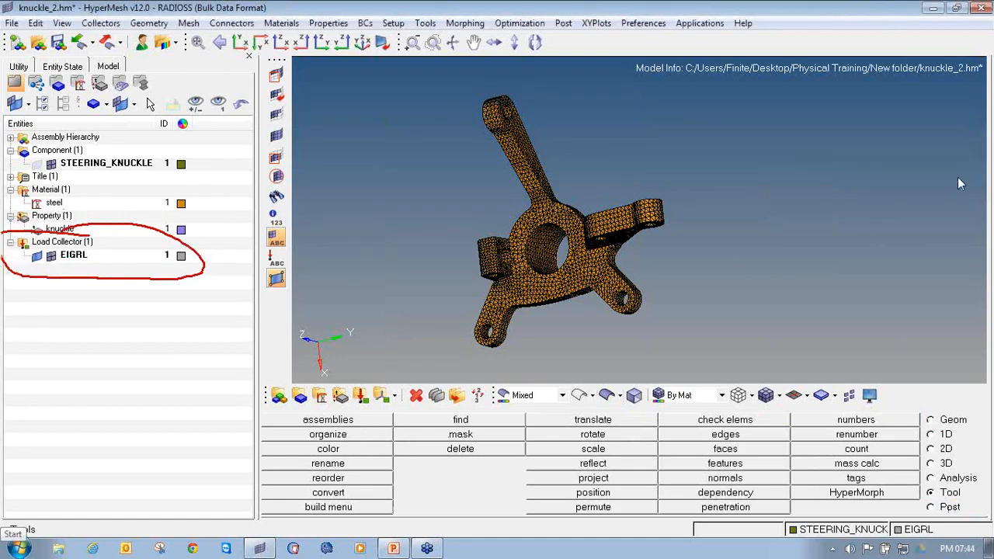
Step: Start a load step named FREE_FREE and set its type to normal modes
click(956, 480)
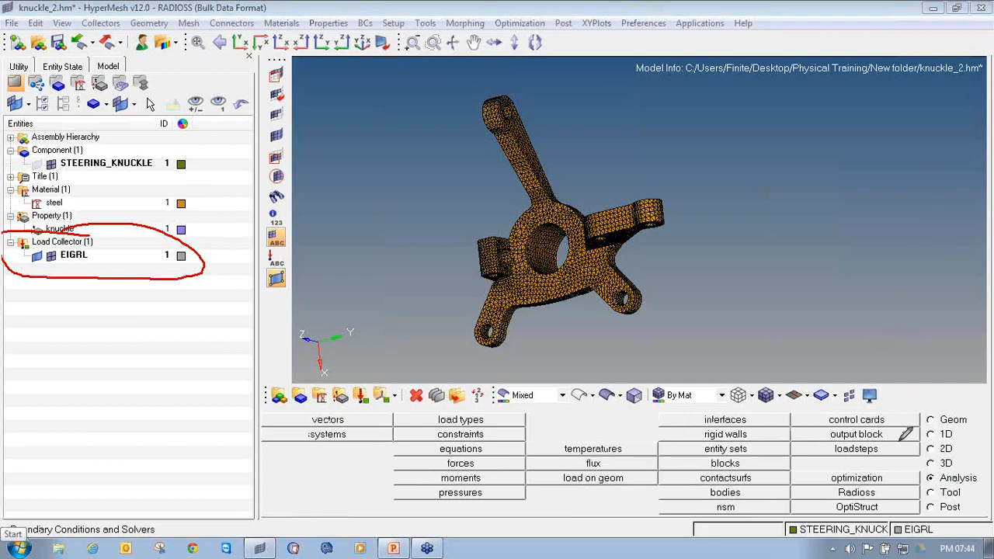
mouse_move(901, 443)
mouse_down()
mouse_move(844, 442)
mouse_move(898, 466)
mouse_move(885, 431)
mouse_up()
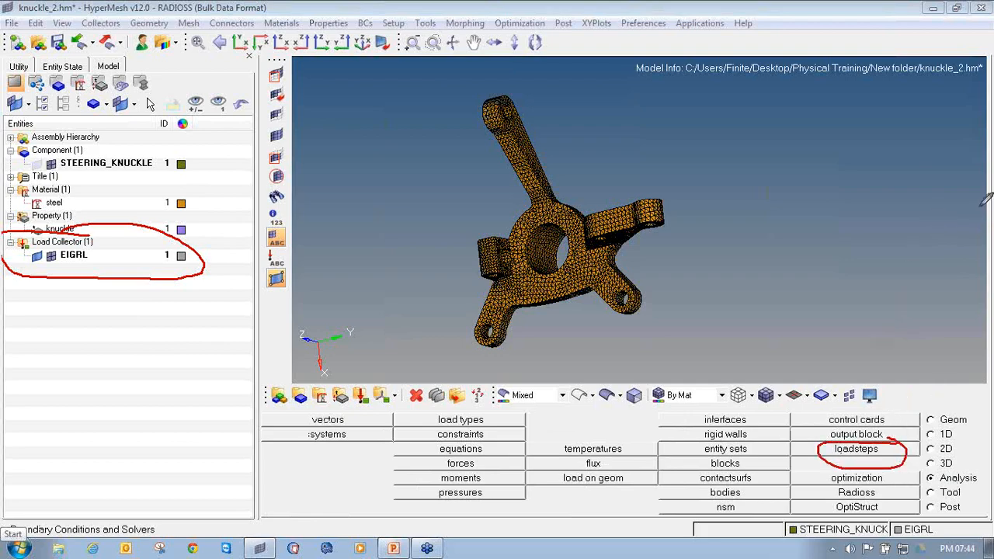
click(848, 451)
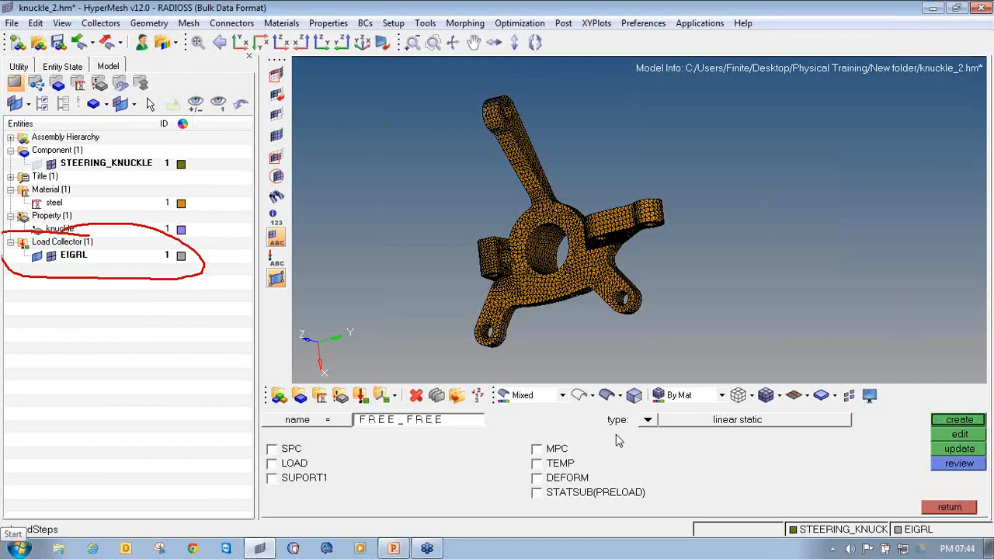
click(647, 421)
click(403, 466)
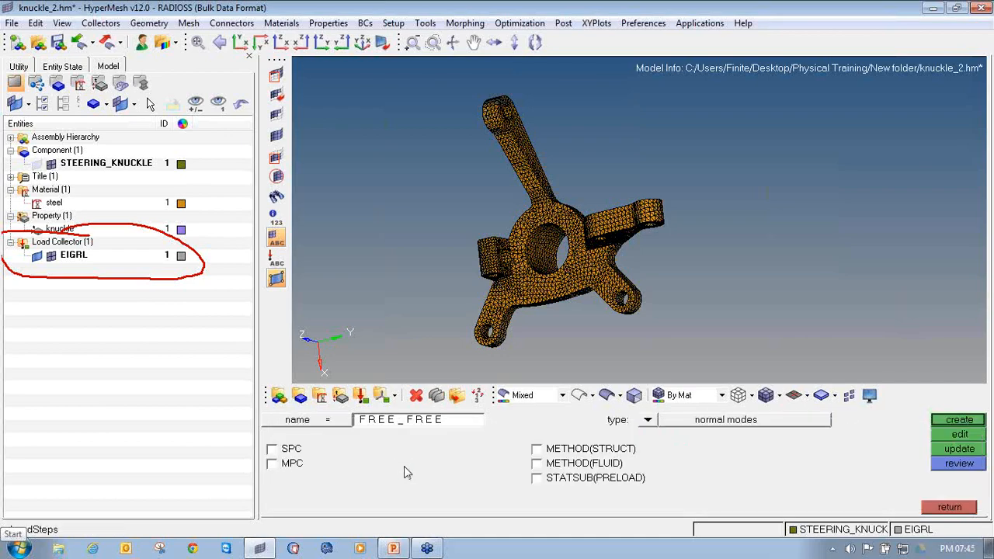
Step: Enable METHOD(STRUCT) for the load step, assign the EIGRL collector to it, and create the load step
click(536, 450)
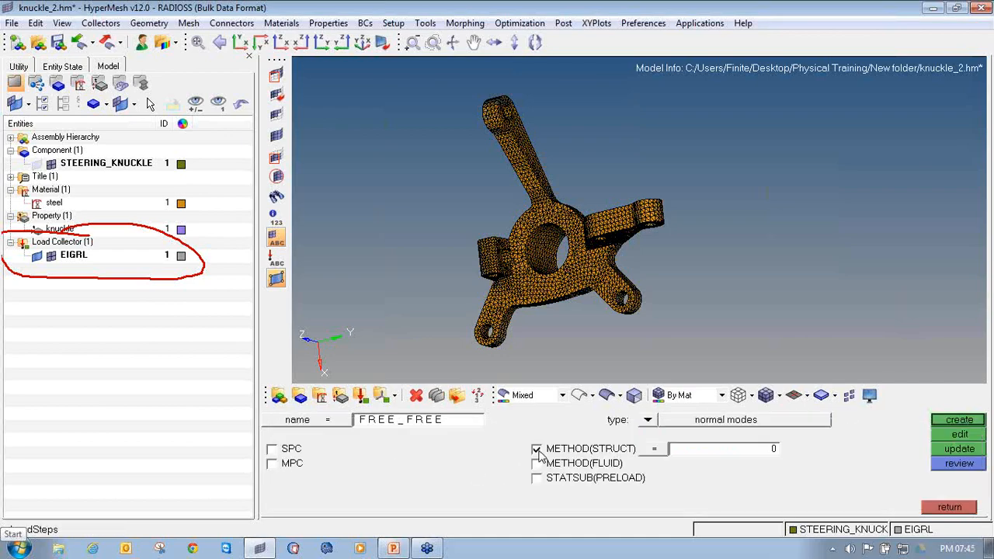
click(669, 450)
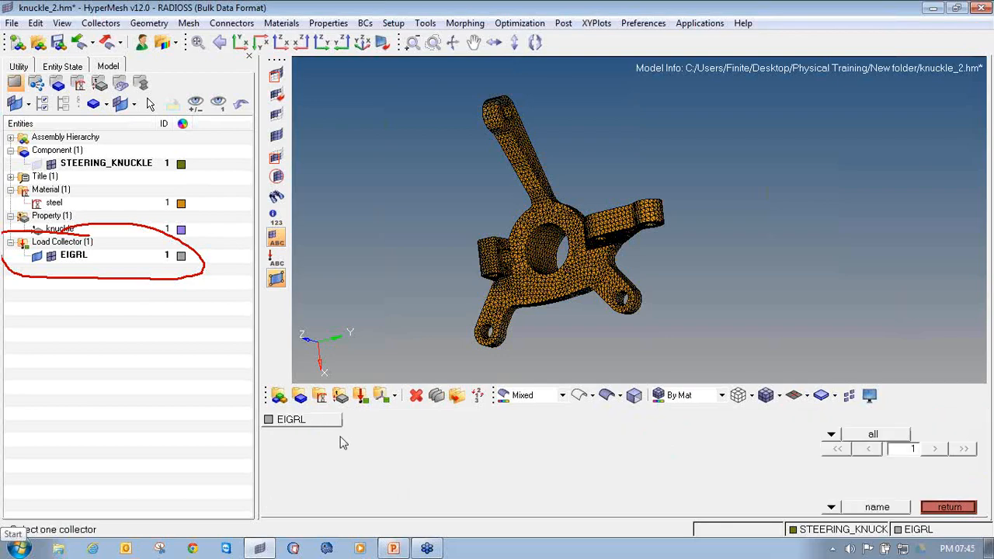
click(301, 423)
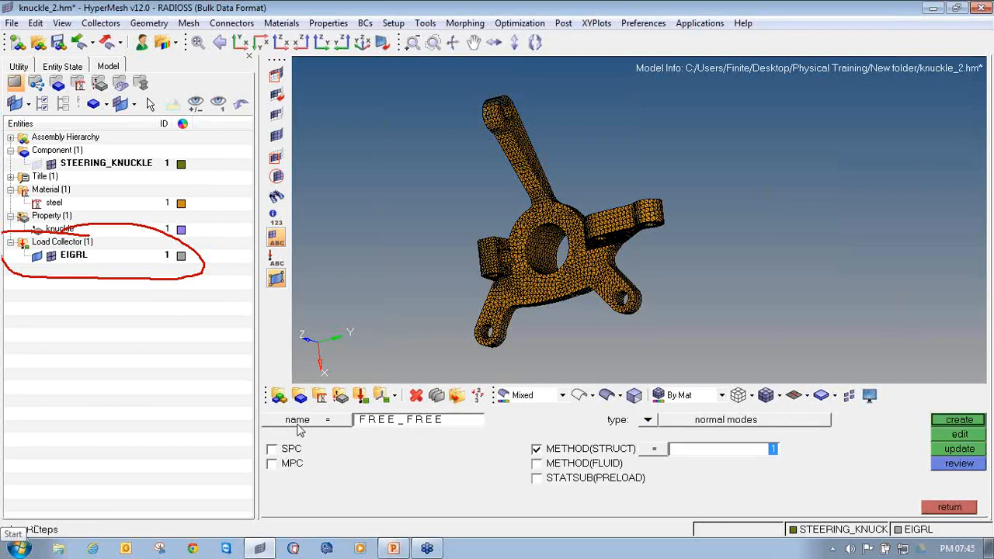
click(942, 421)
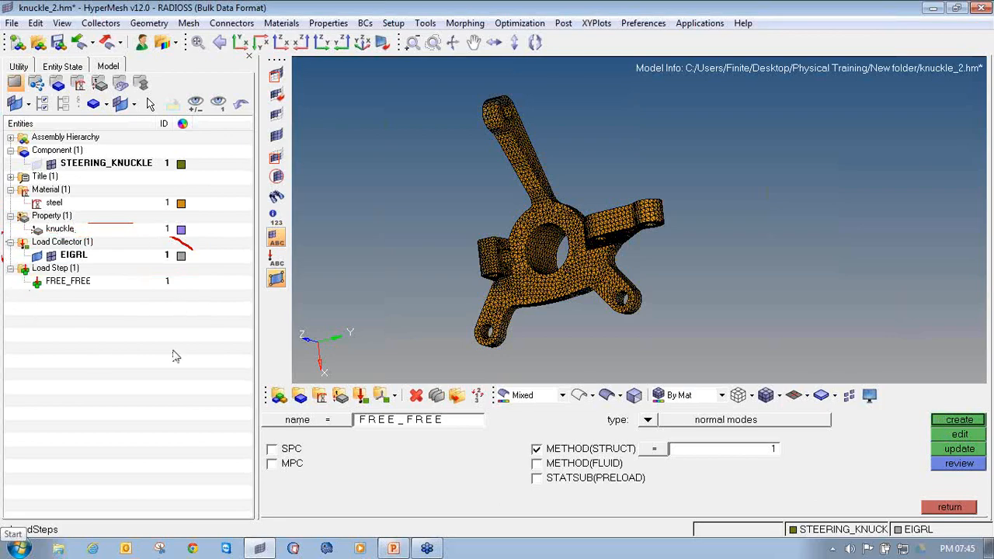
click(962, 506)
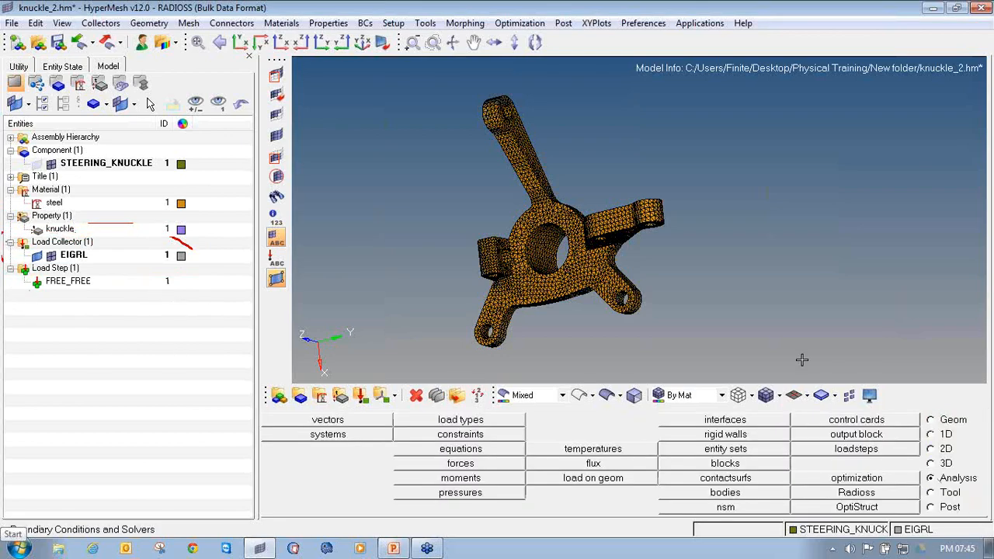
Step: Save the model as knuckle_2.hm inside a new subfolder of the current folder
click(11, 23)
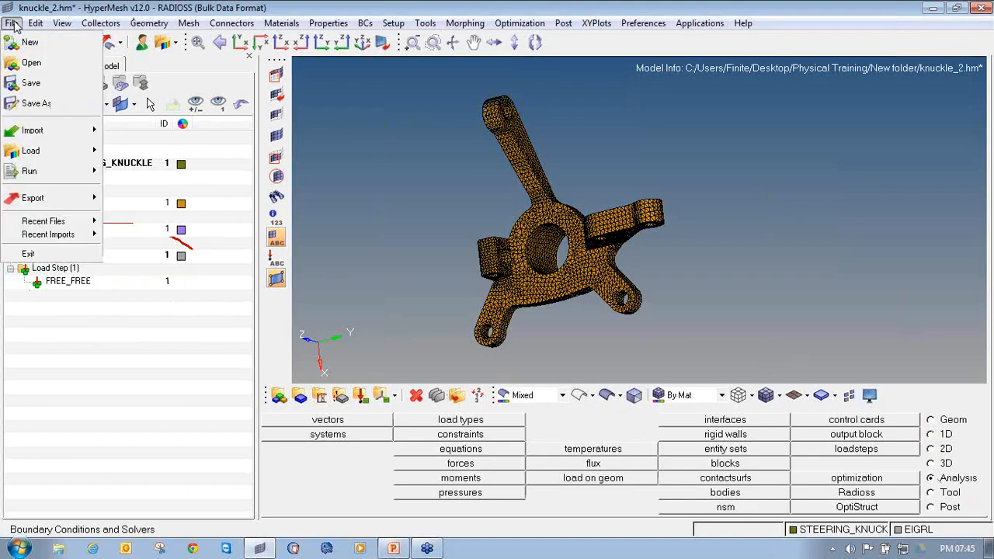
click(37, 103)
click(318, 37)
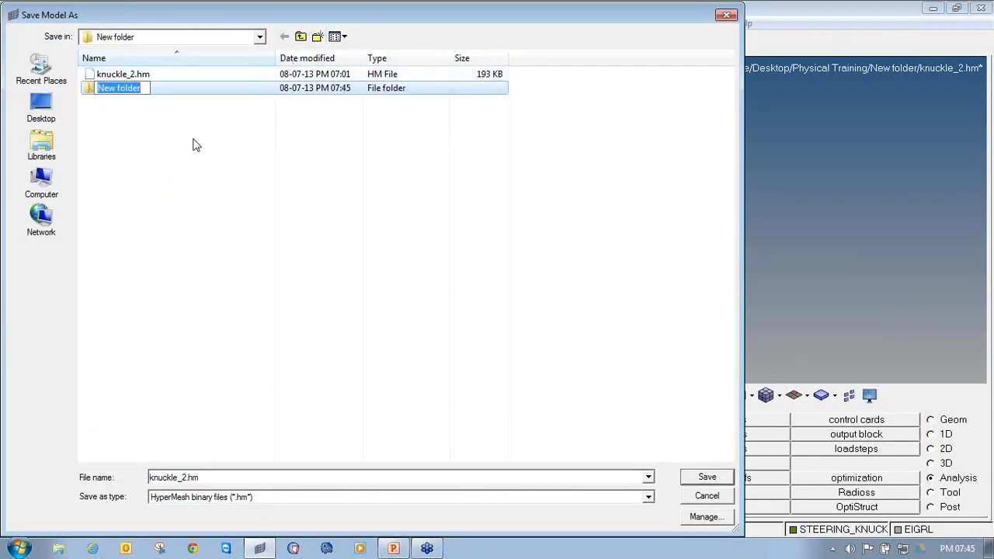
click(168, 93)
double_click(168, 93)
click(707, 477)
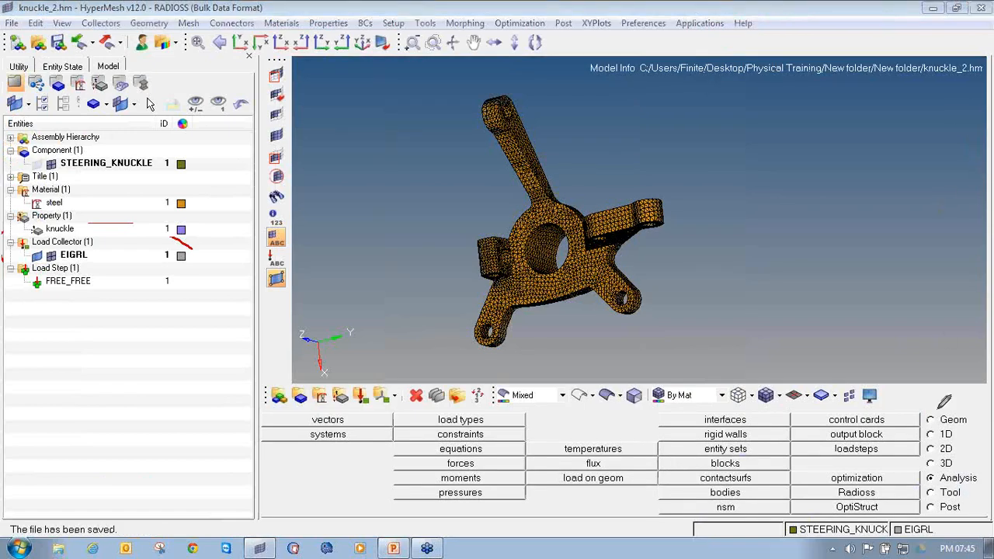
Step: Set up the Radioss run to export all entities with the run option set to analysis
mouse_move(957, 468)
mouse_down()
mouse_move(915, 482)
mouse_move(982, 470)
mouse_move(957, 465)
mouse_up()
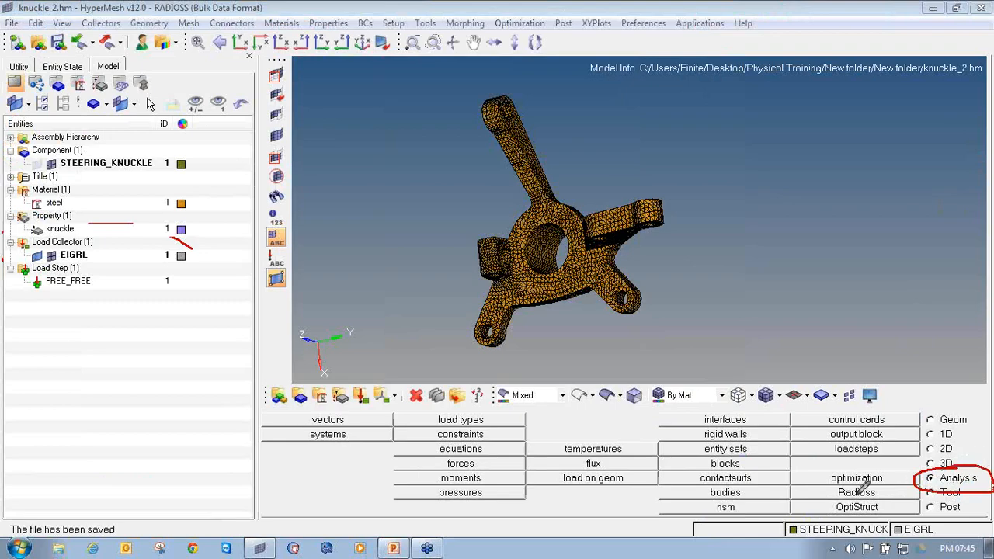
mouse_move(883, 480)
mouse_down()
mouse_move(825, 489)
mouse_move(885, 475)
mouse_up()
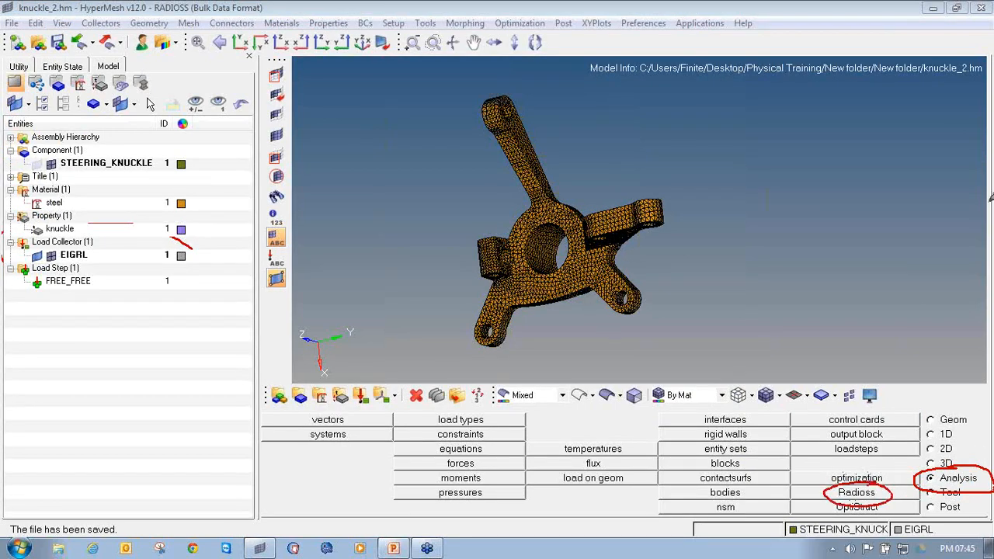
click(858, 494)
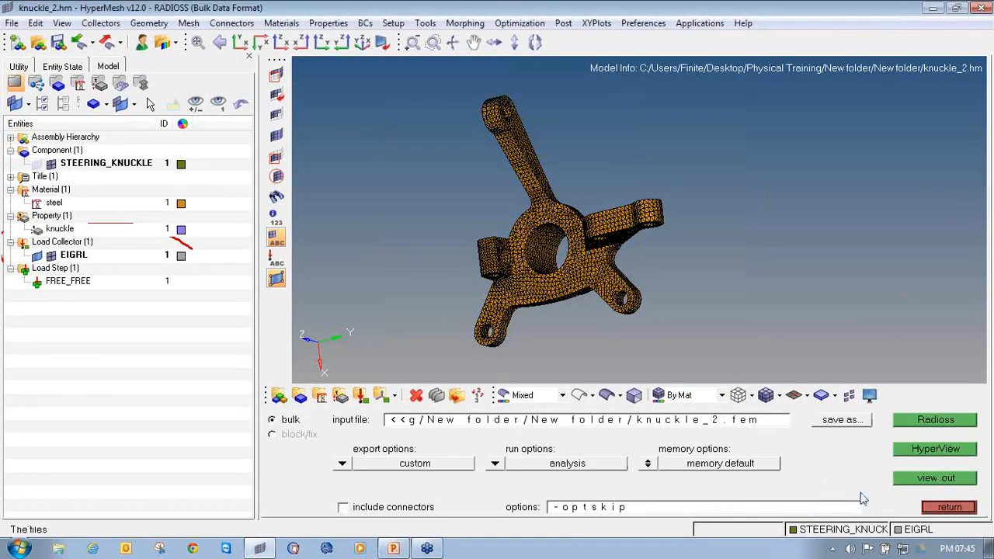
click(341, 464)
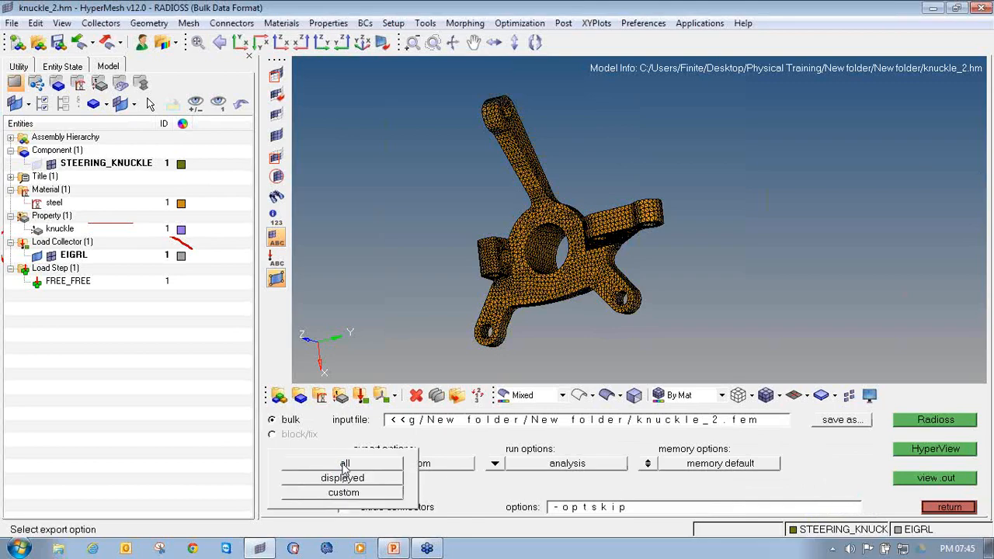
click(414, 464)
click(494, 463)
click(490, 462)
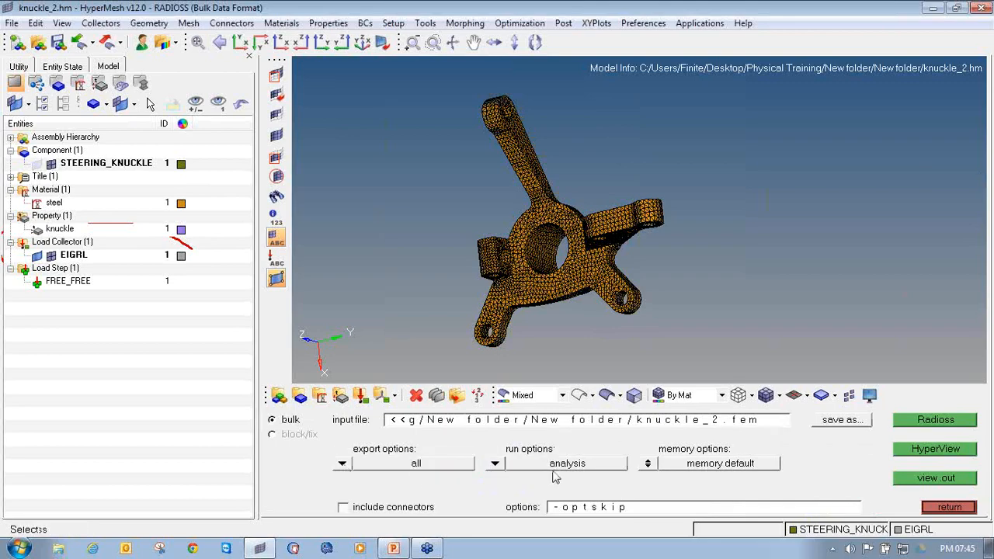
Step: Save the solver input file as knuckle_2.fem, run Radioss, and check the message log for the analysis status
click(845, 420)
click(707, 477)
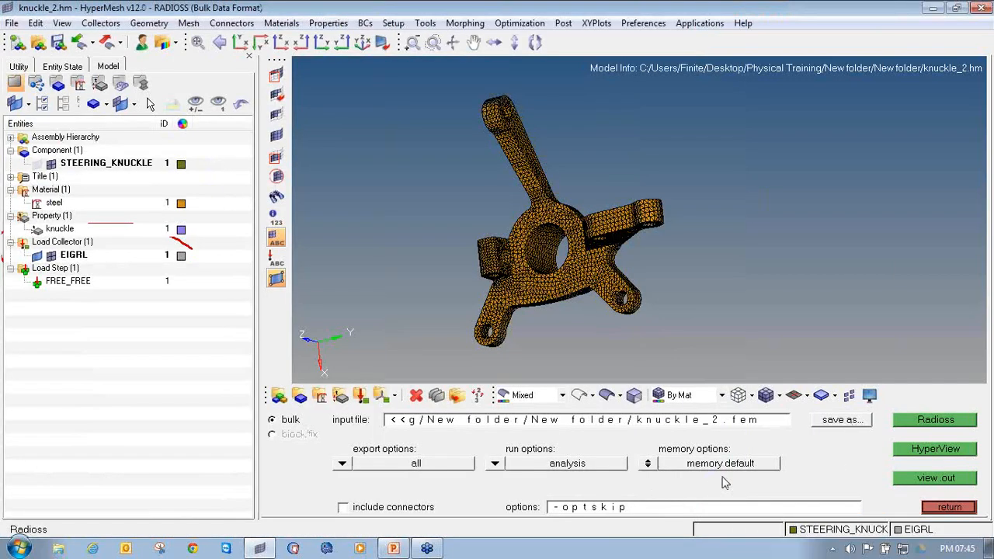
click(918, 426)
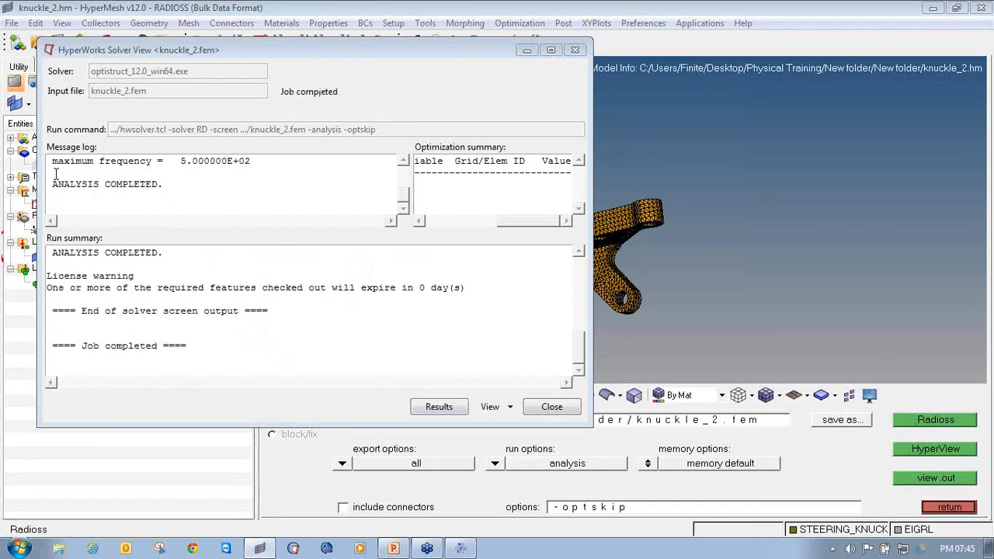
drag(51, 183, 172, 188)
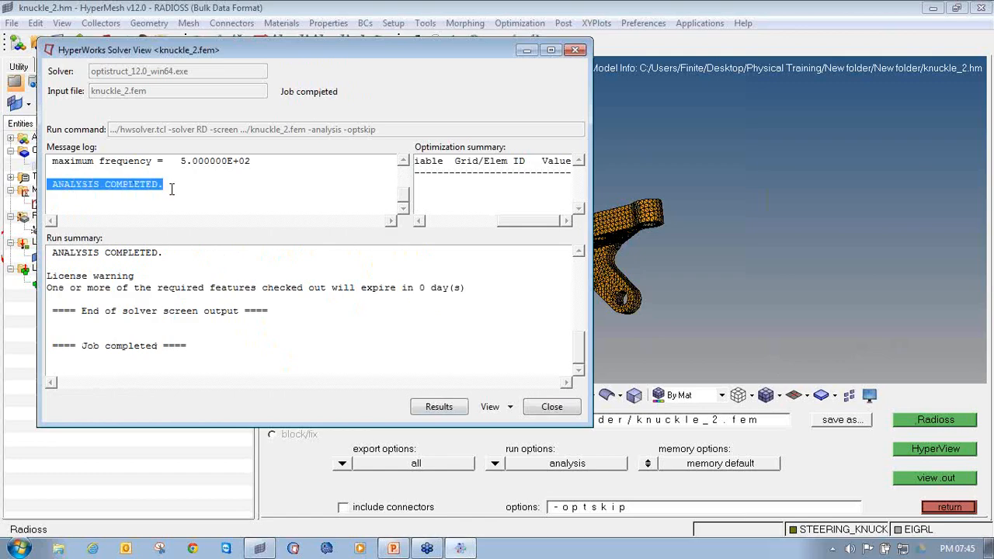
Step: Open the run's results in HyperView, and close the solver window and the message log
click(435, 407)
click(551, 406)
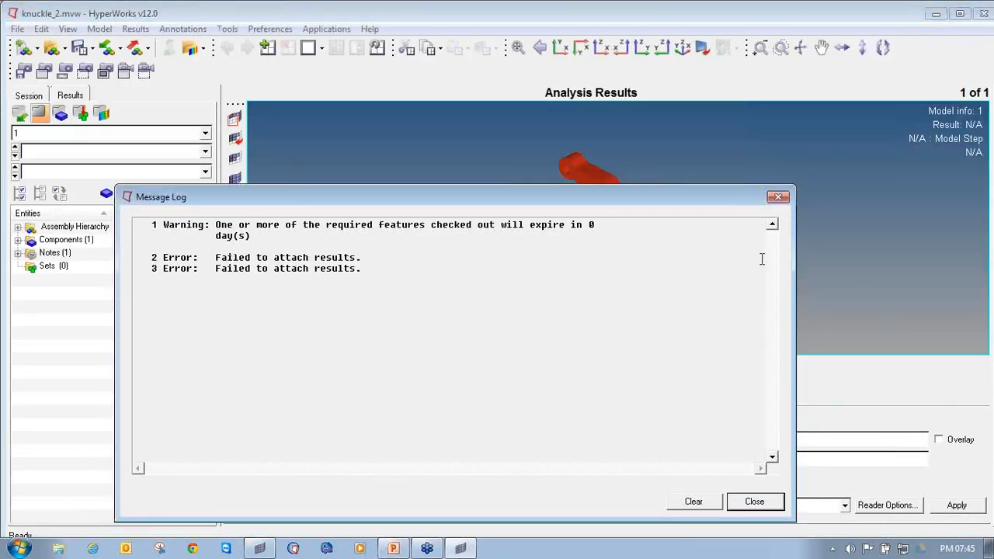
click(777, 196)
Step: Try to apply a contour plot to the loaded knuckle model
ctrl+drag(649, 258, 601, 172)
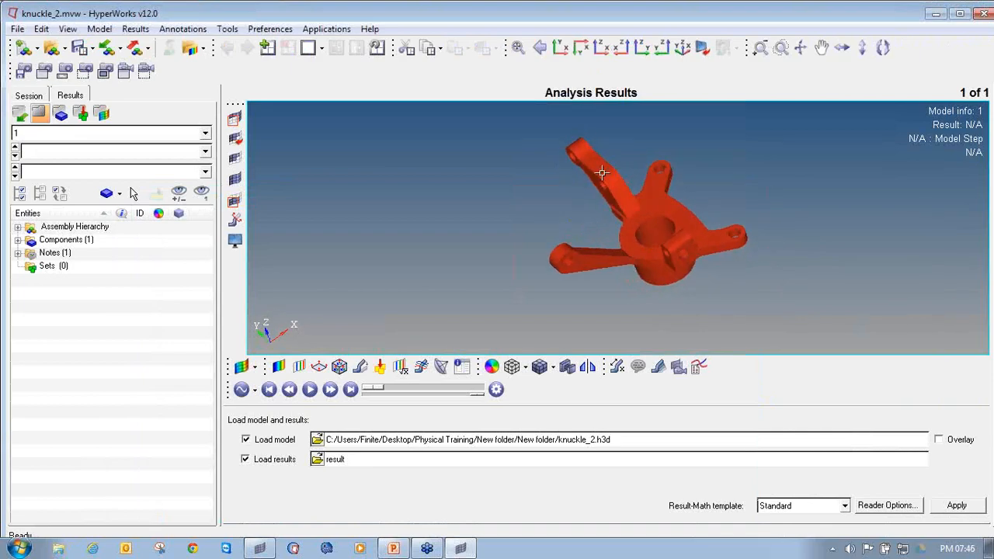
ctrl+drag(666, 187, 536, 226)
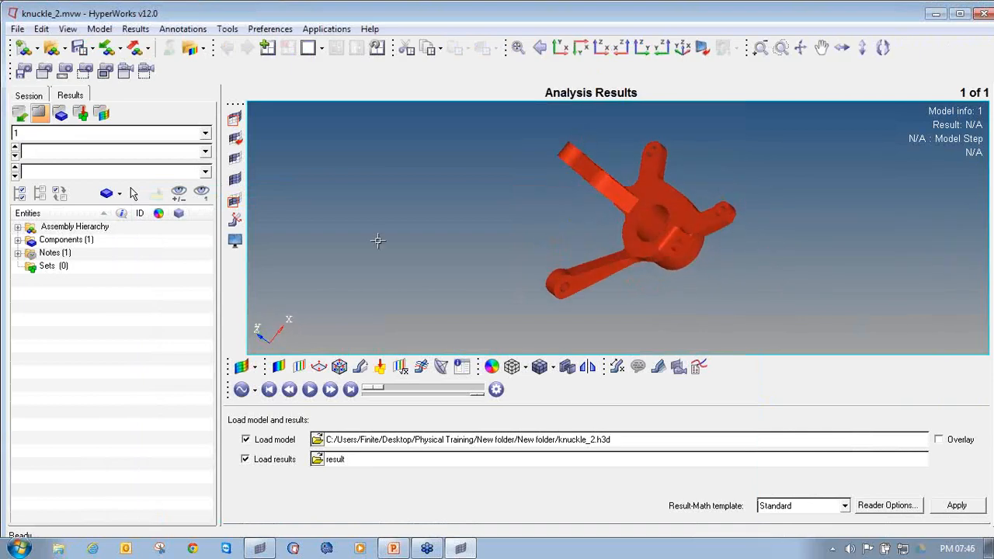
click(278, 367)
click(601, 512)
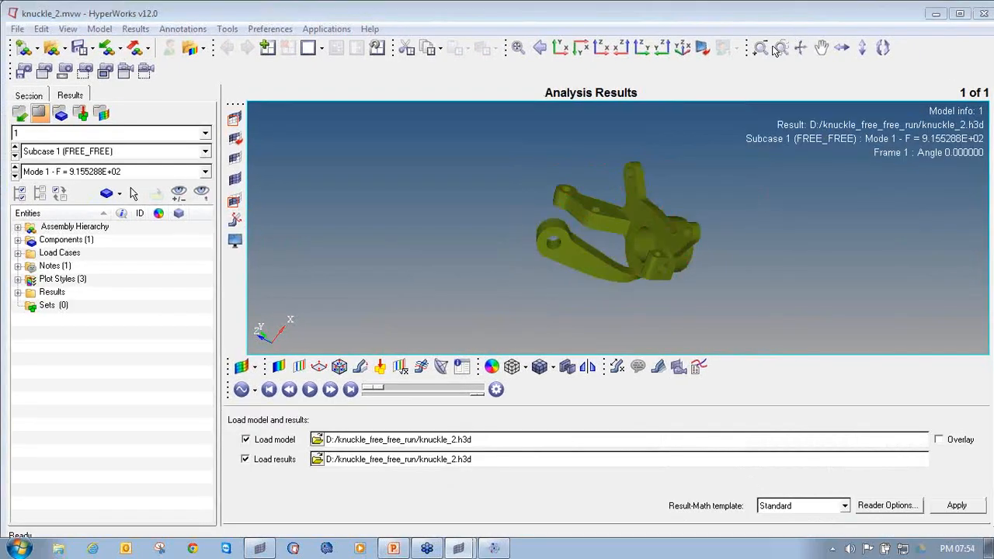
Step: Apply an Eigen Mode (v) magnitude contour to the knuckle for Mode 1 of the FREE_FREE subcase
ctrl+right_drag(705, 249, 621, 227)
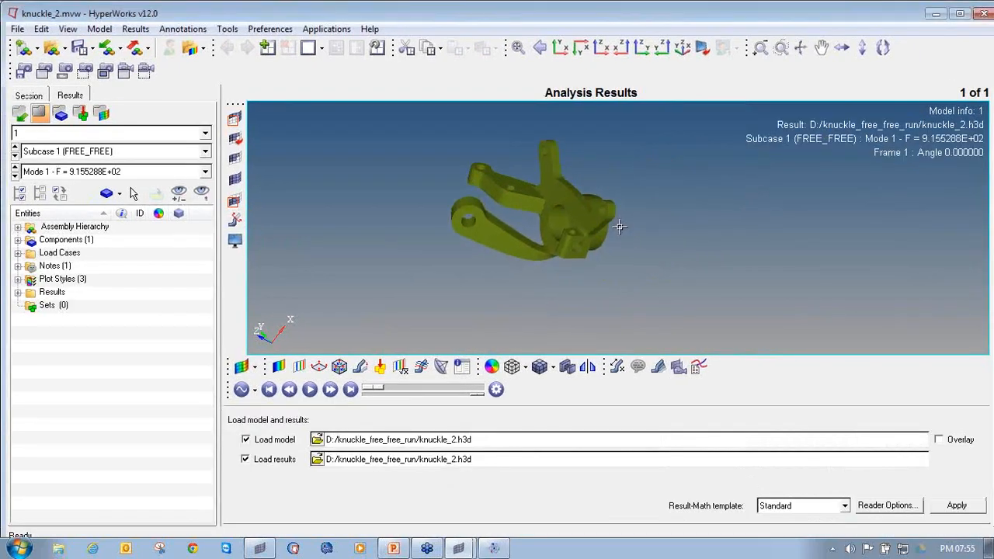
click(278, 367)
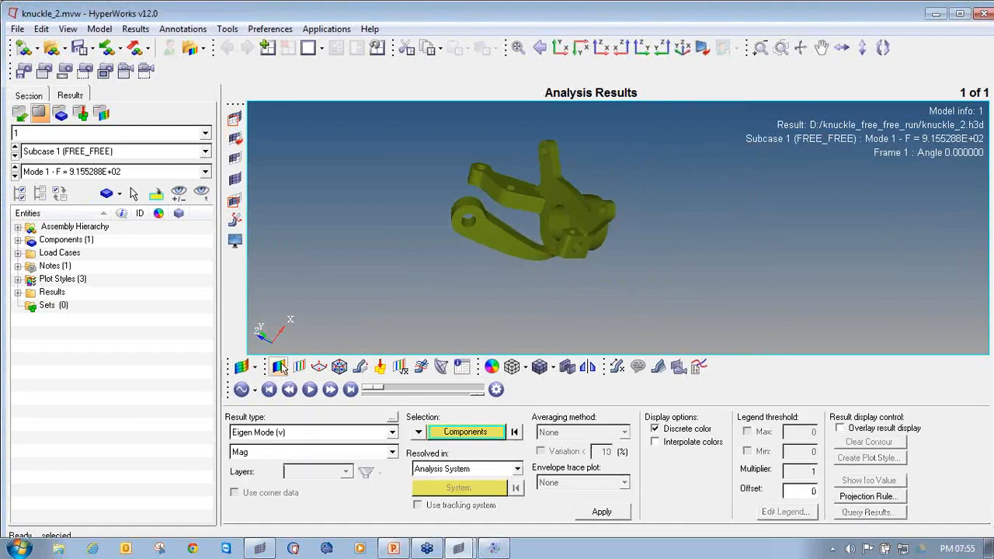
click(588, 509)
ctrl+drag(512, 240, 541, 240)
ctrl+right_drag(542, 255, 556, 282)
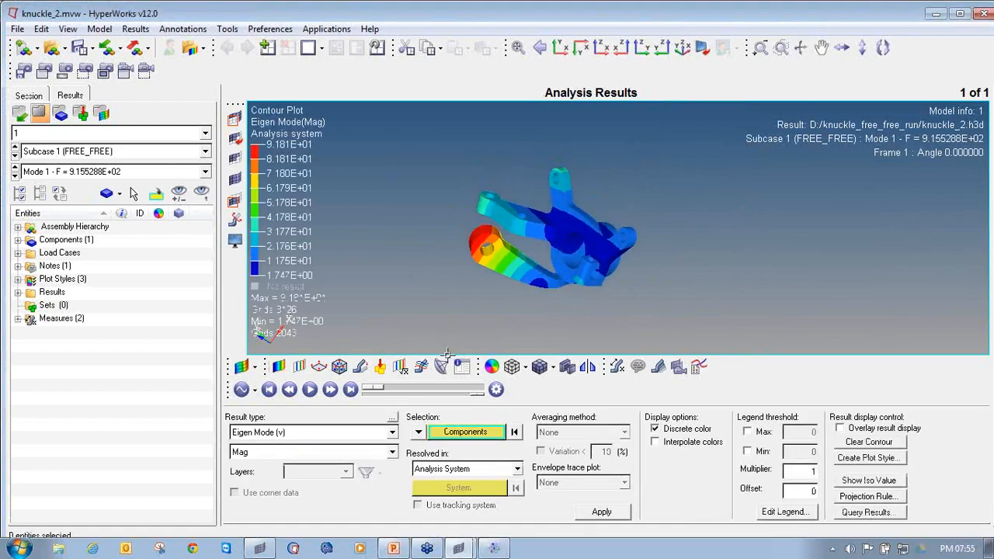
Step: Set the linear animation mode, play the Mode 1 deformation, and inspect the moving knuckle from several angles
click(243, 389)
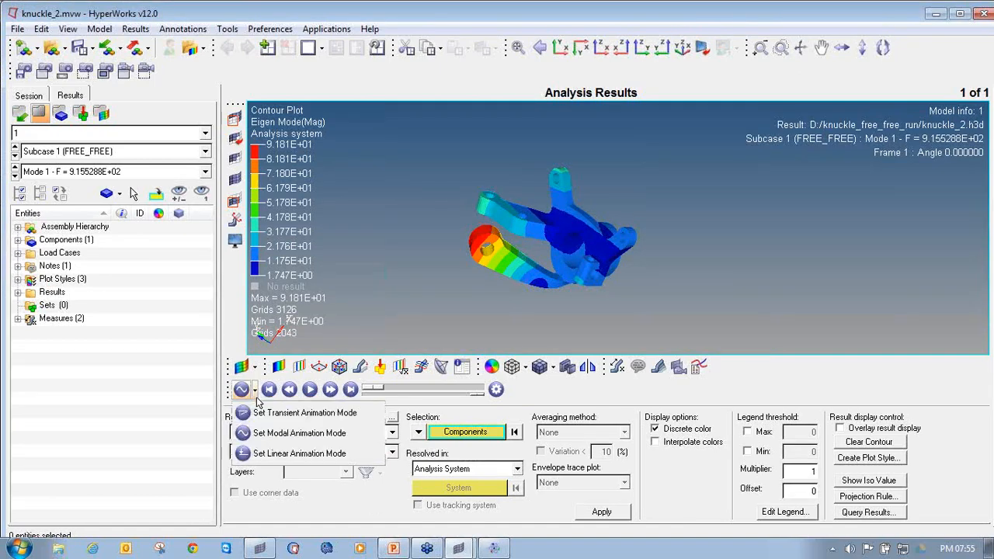
click(277, 440)
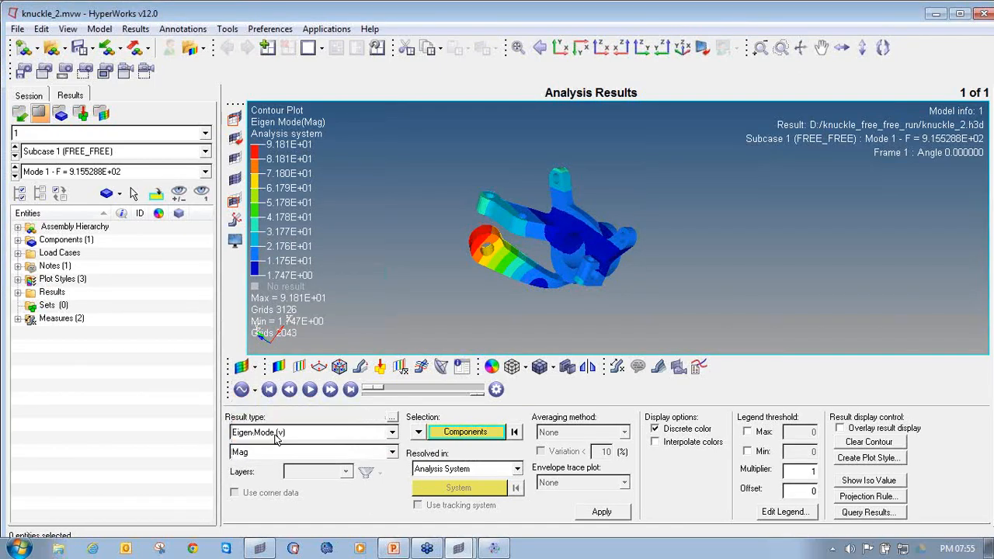
click(252, 392)
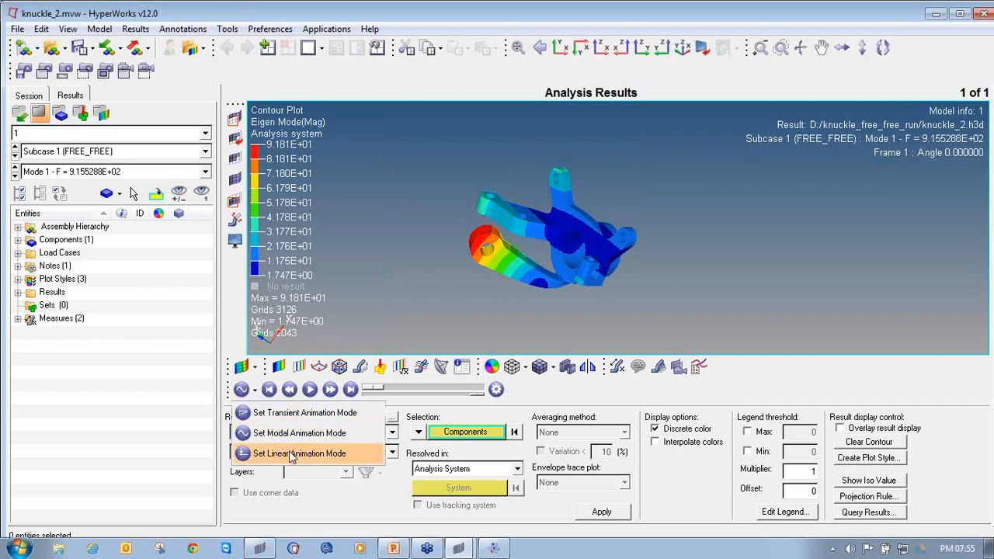
click(291, 453)
click(309, 389)
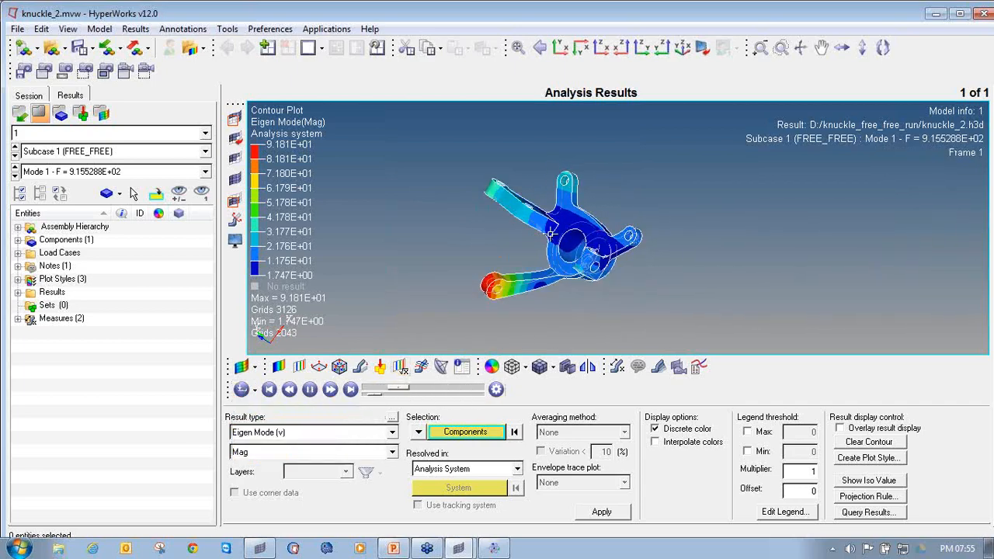
ctrl+drag(652, 287, 563, 303)
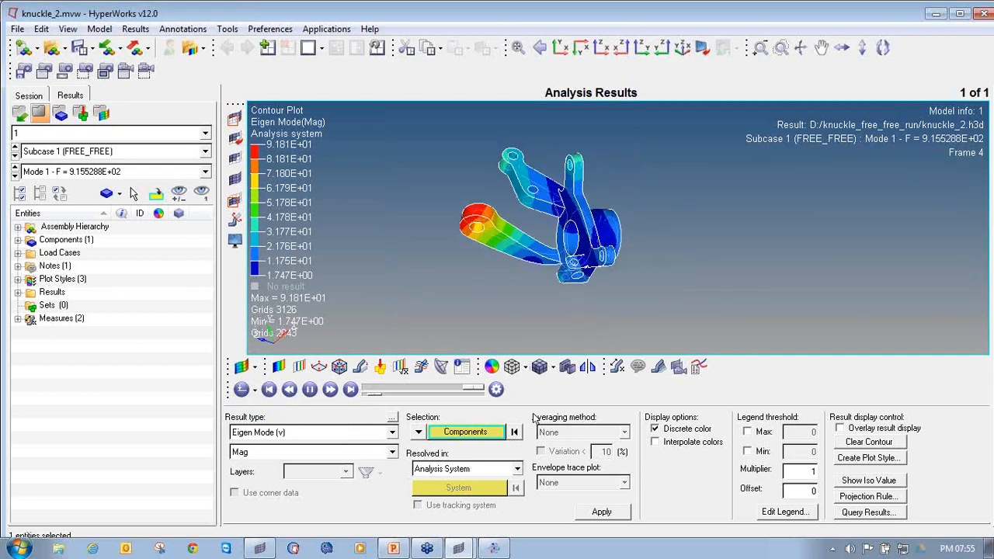
mouse_move(559, 256)
ctrl+mouse_down()
mouse_move(589, 163)
mouse_move(605, 178)
mouse_move(621, 235)
mouse_move(604, 292)
mouse_move(559, 249)
ctrl+mouse_up()
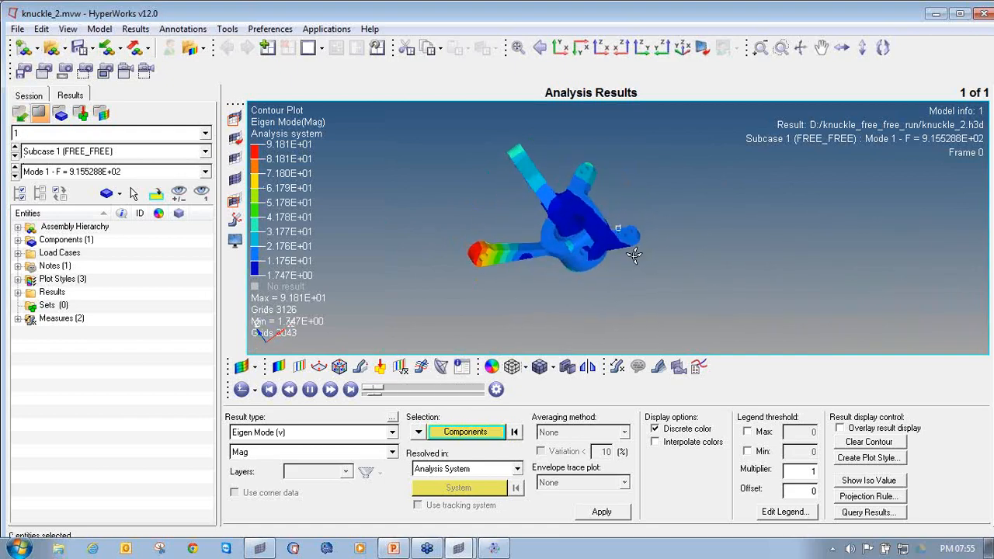
Step: Examine the animated Mode 1 contour on the knuckle's arms and hub from opposite sides
ctrl+drag(634, 255, 512, 257)
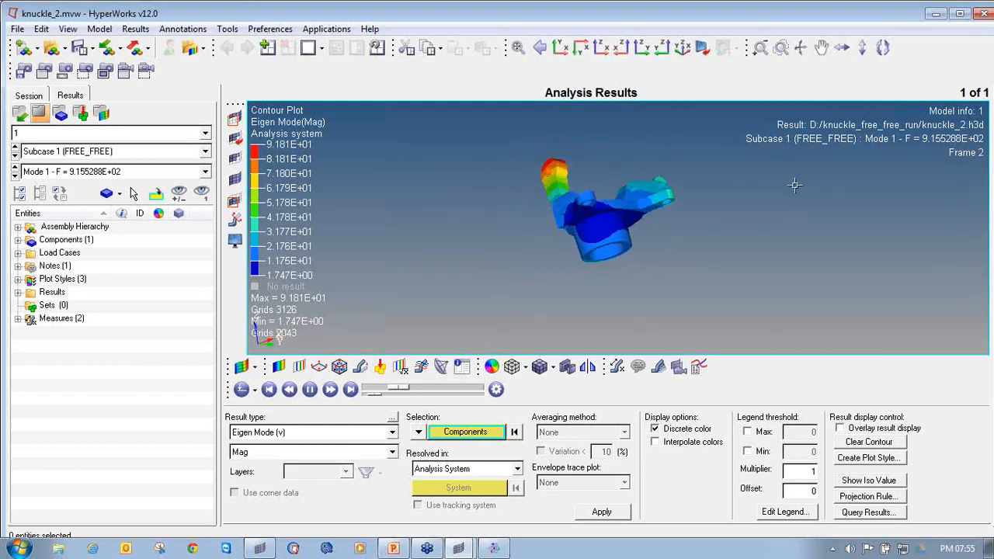
ctrl+drag(794, 185, 642, 253)
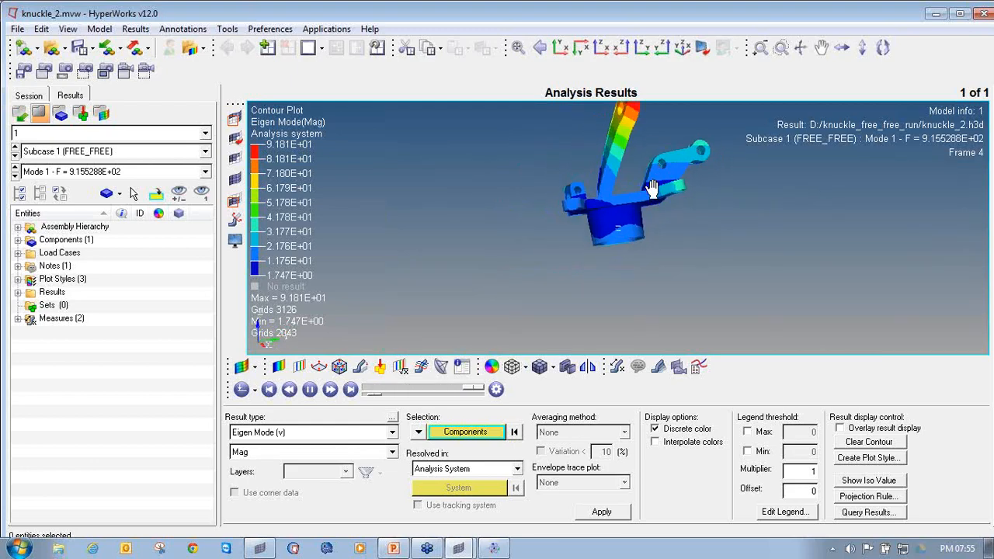
ctrl+right_drag(652, 189, 614, 231)
ctrl+drag(630, 258, 692, 297)
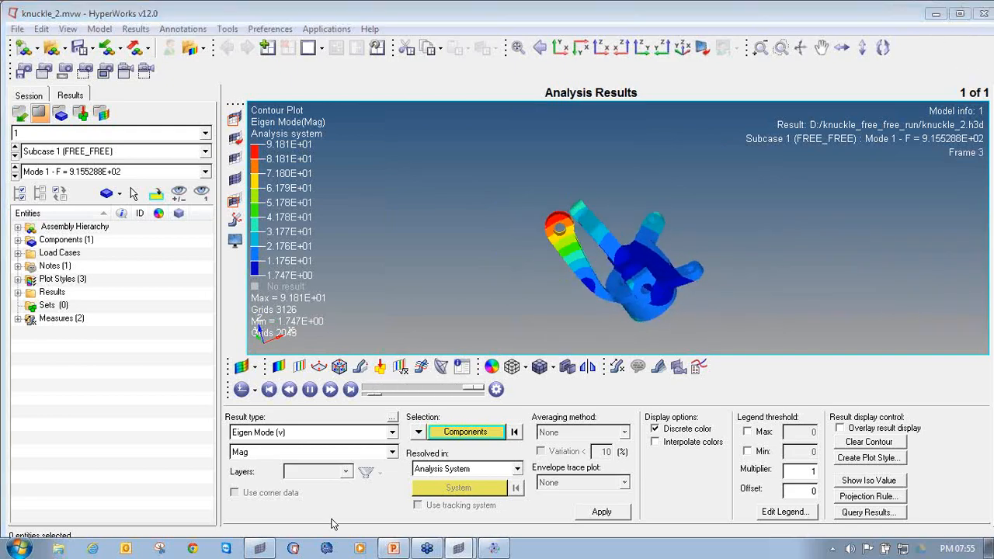
Step: Switch to HyperMesh and examine the undeformed steering knuckle mesh, its arms and central bore, from several angles
click(260, 549)
ctrl+right_drag(577, 246, 571, 271)
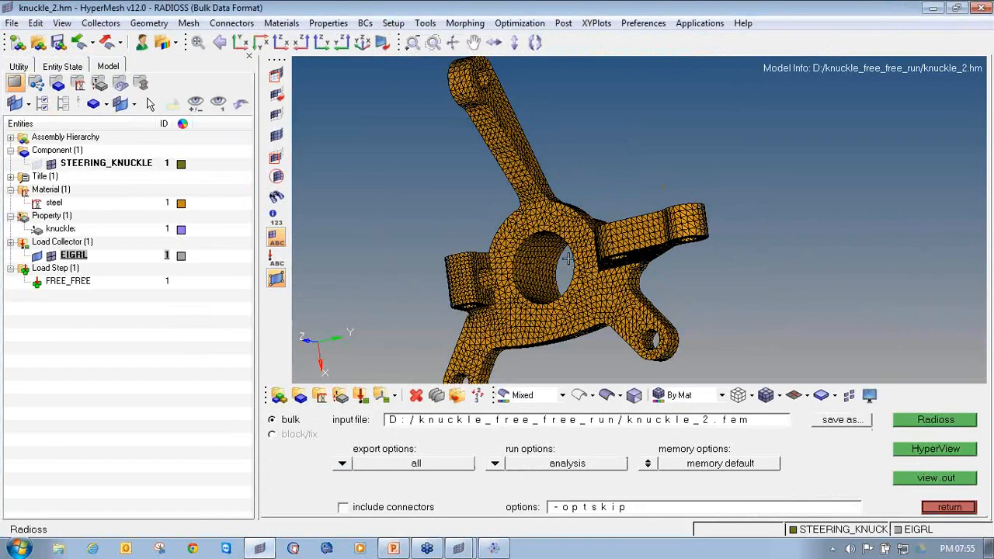
ctrl+scroll(572, 272, down, 3)
mouse_move(644, 240)
ctrl+mouse_down()
mouse_move(605, 210)
mouse_move(597, 237)
ctrl+mouse_up()
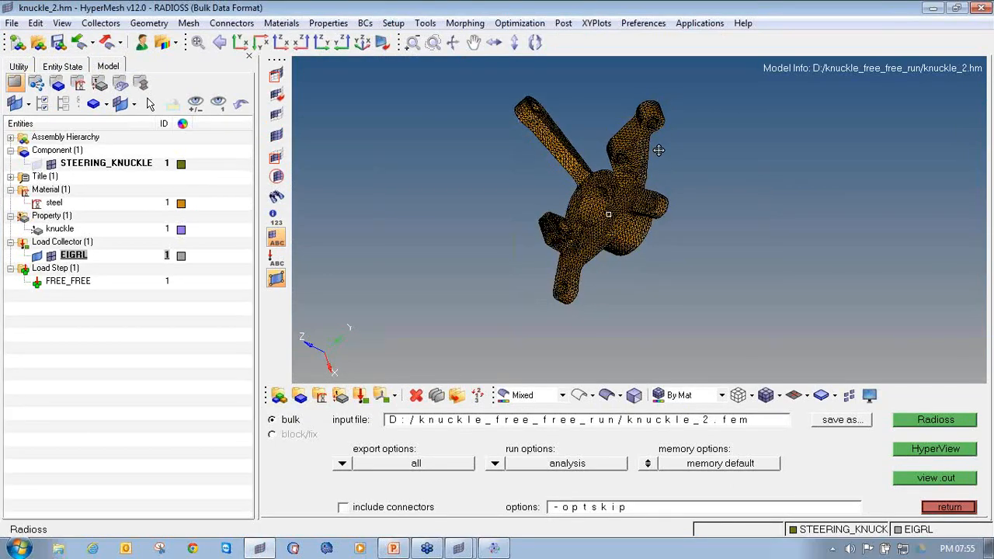
ctrl+drag(659, 150, 565, 226)
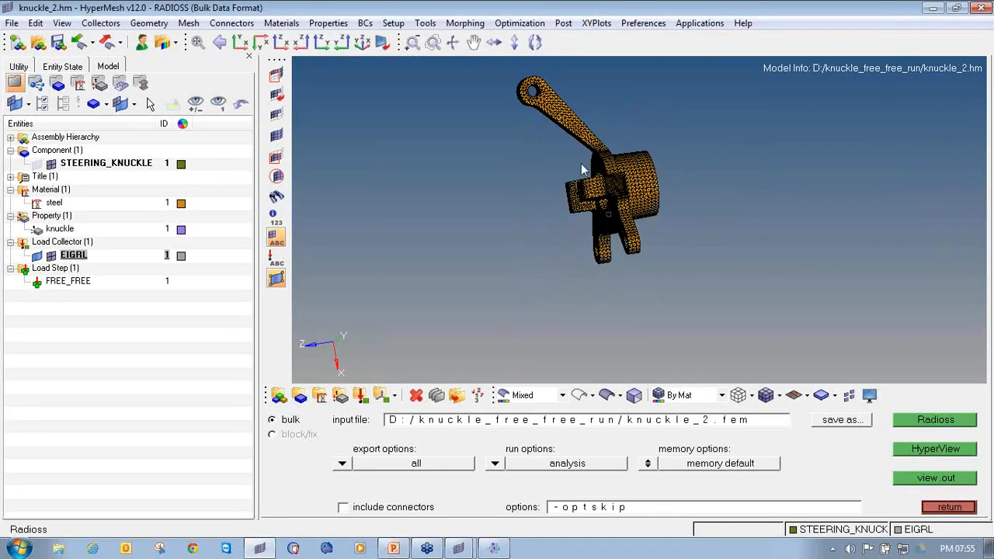
ctrl+drag(582, 169, 596, 175)
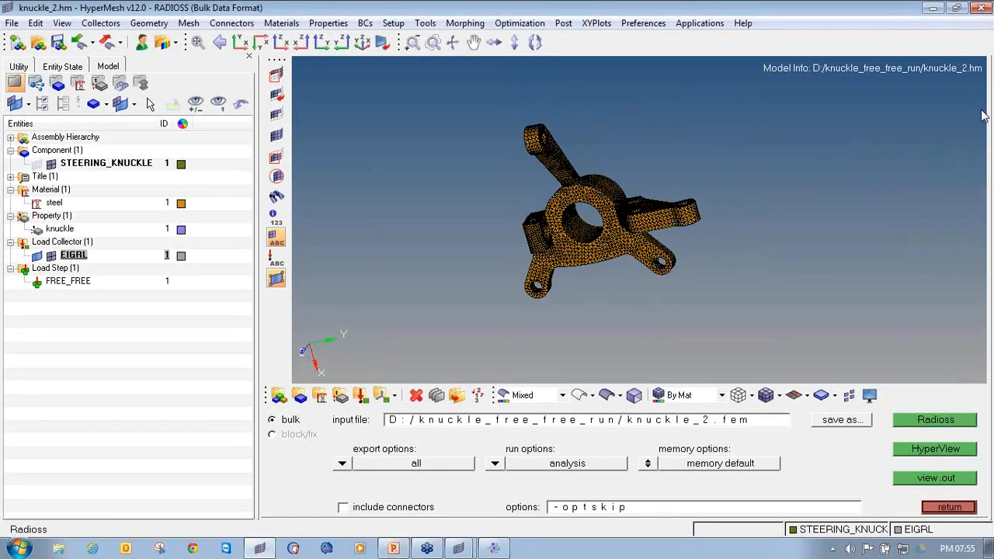
ctrl+drag(568, 267, 601, 278)
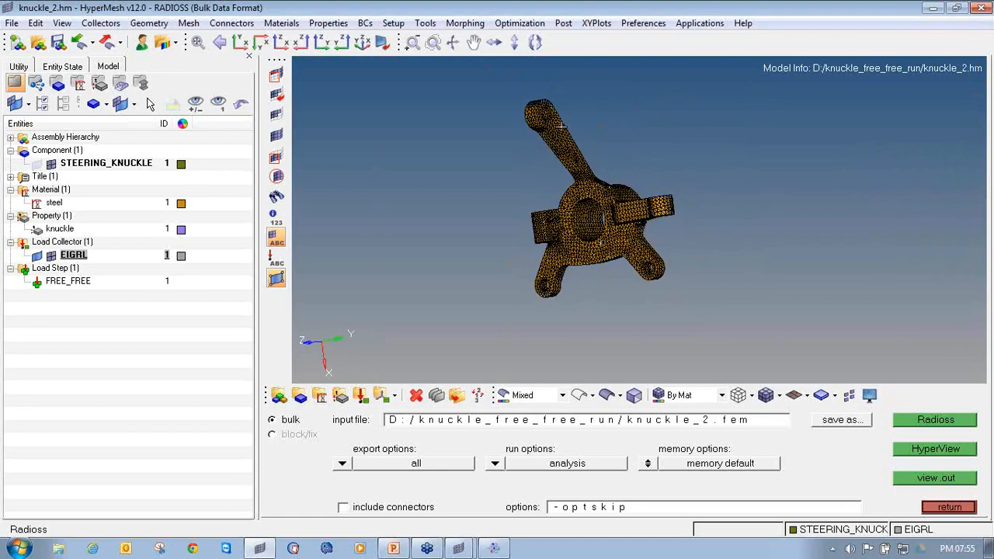
mouse_move(579, 233)
ctrl+mouse_down()
mouse_move(627, 239)
mouse_move(605, 244)
ctrl+mouse_up()
scroll(596, 215, up, 2)
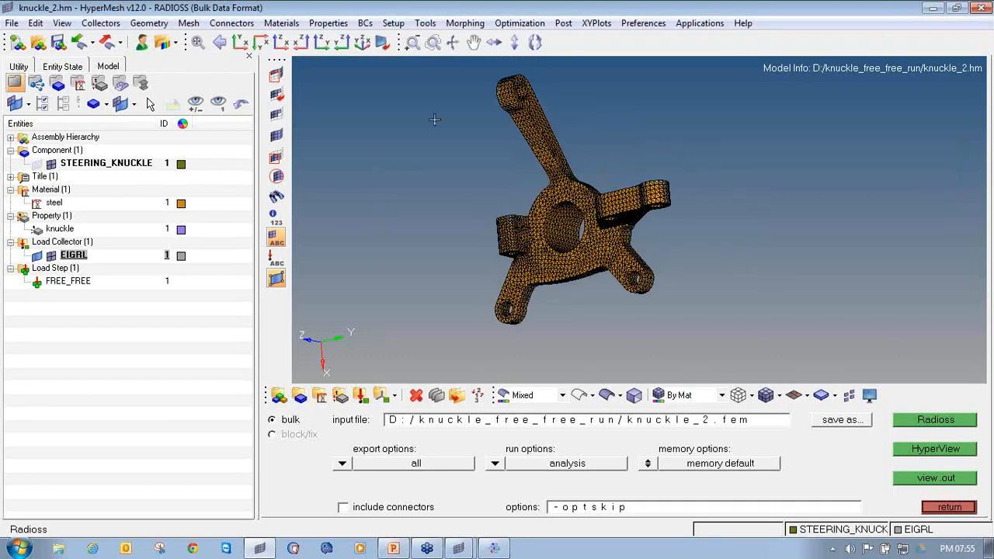